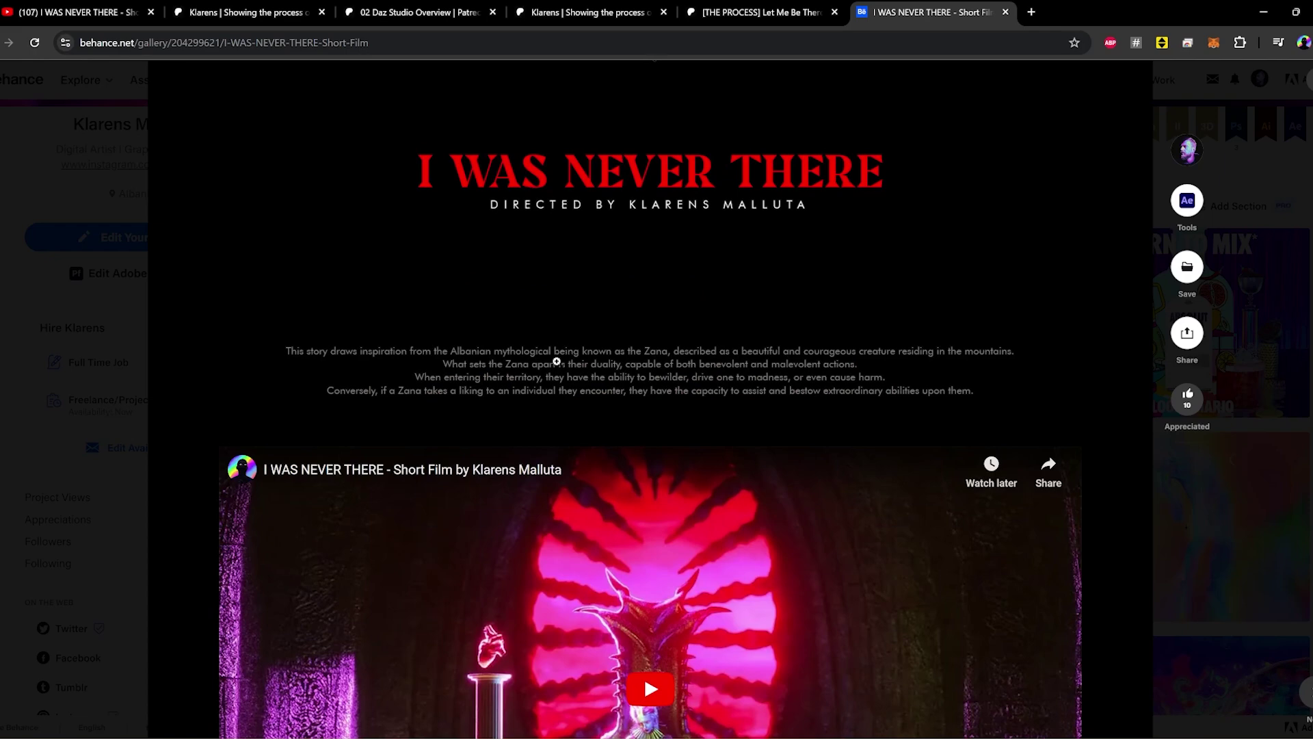
# Look over the Behance project's title, story description and embedded short film.
pyautogui.scroll(-2, 556, 361)
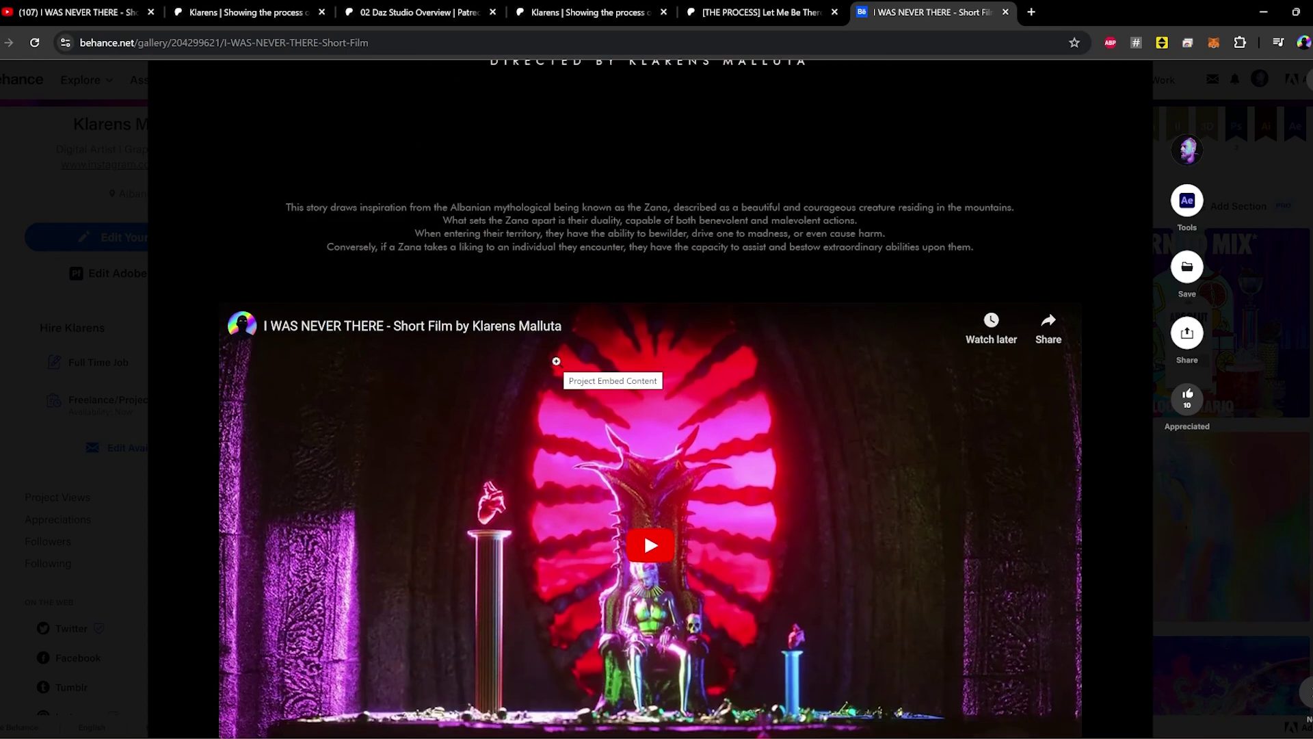
pyautogui.scroll(2, 417, 336)
pyautogui.scroll(3, 482, 355)
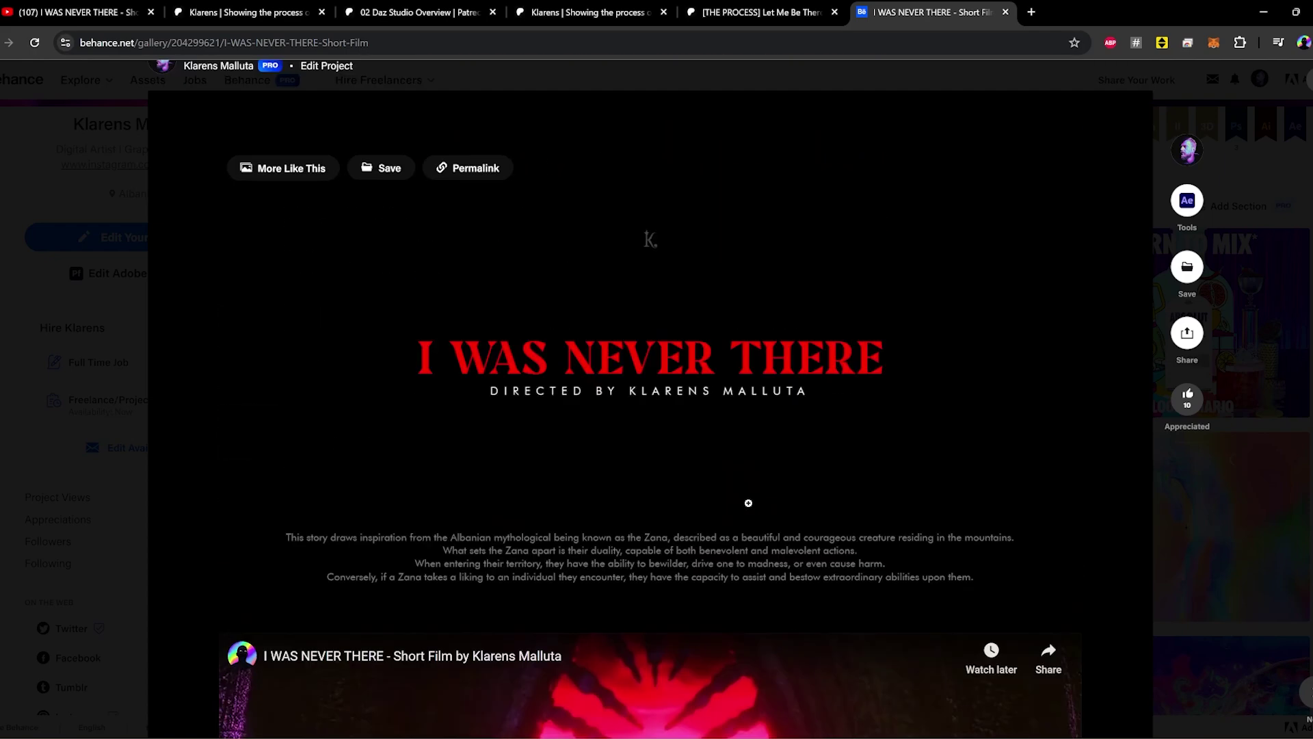
pyautogui.scroll(-2, 472, 299)
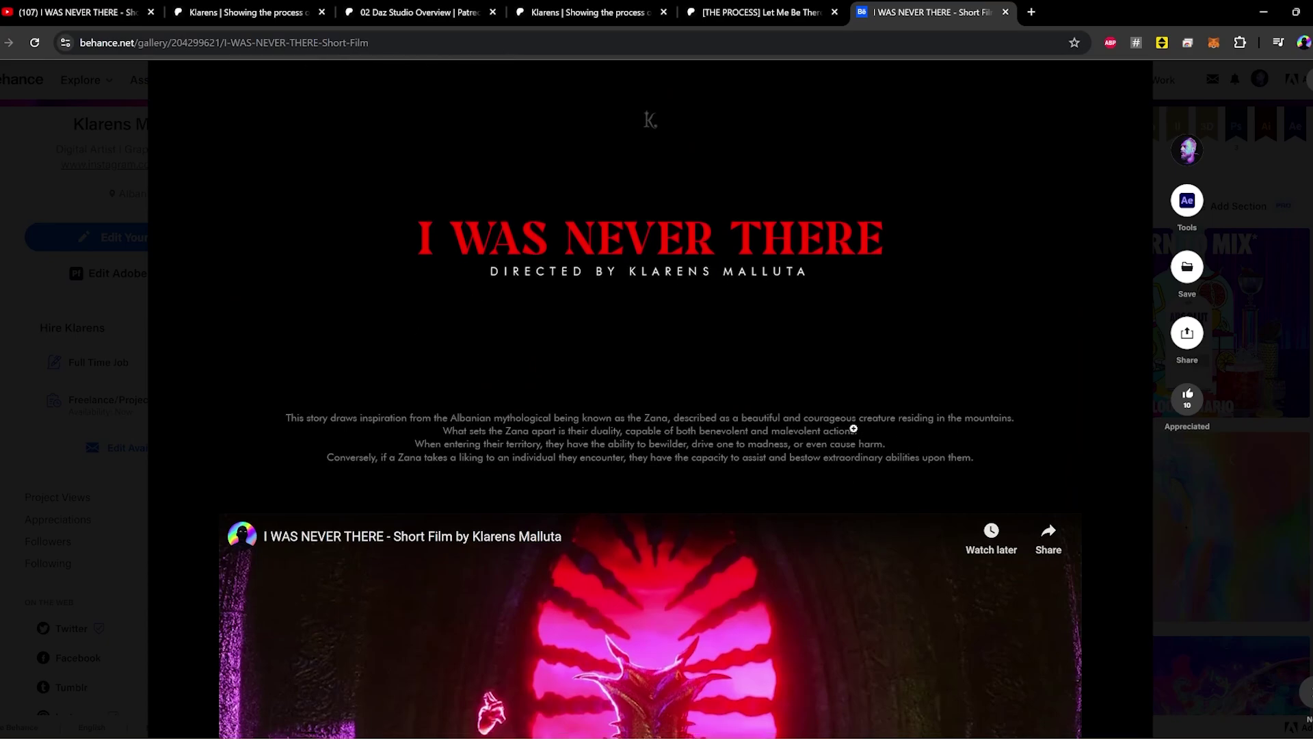
pyautogui.scroll(-2, 779, 471)
pyautogui.scroll(-3, 459, 359)
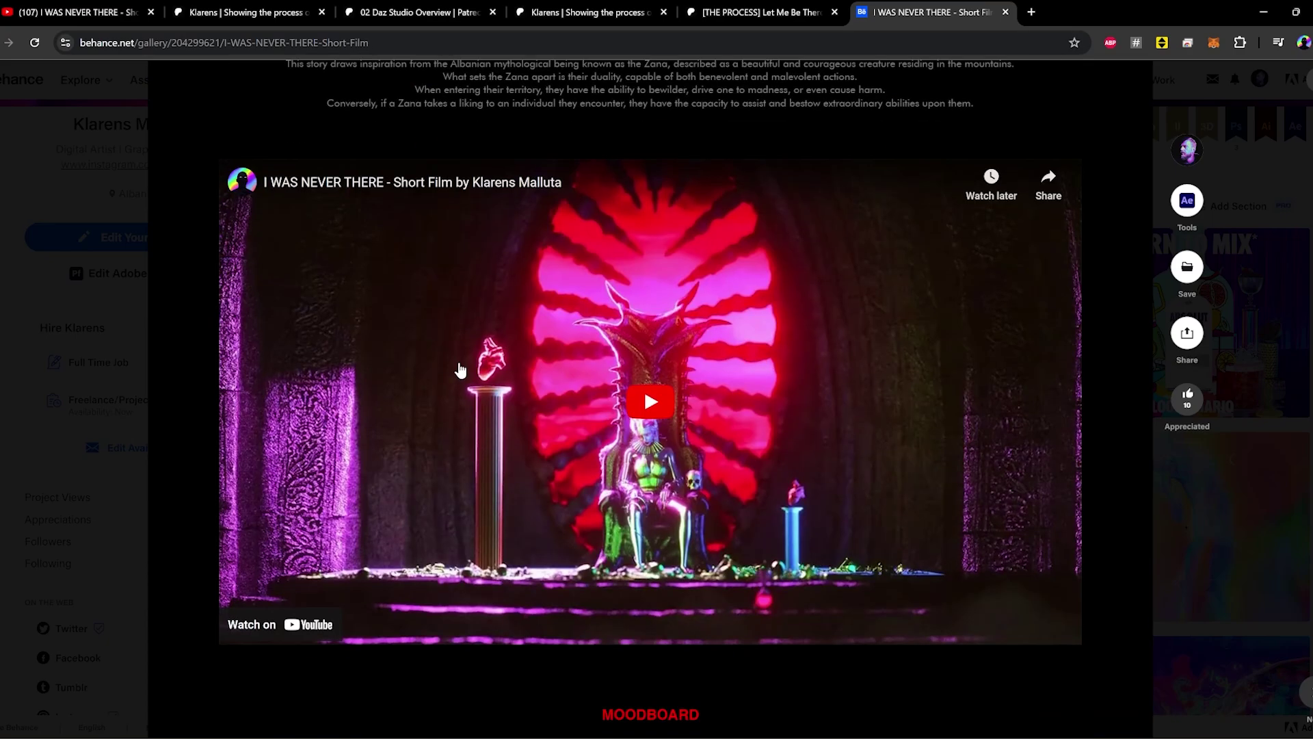
pyautogui.scroll(3, 479, 383)
# Review the project's moodboard, final stills and process screenshots further down the page.
pyautogui.scroll(-8, 504, 436)
pyautogui.scroll(-15, 504, 436)
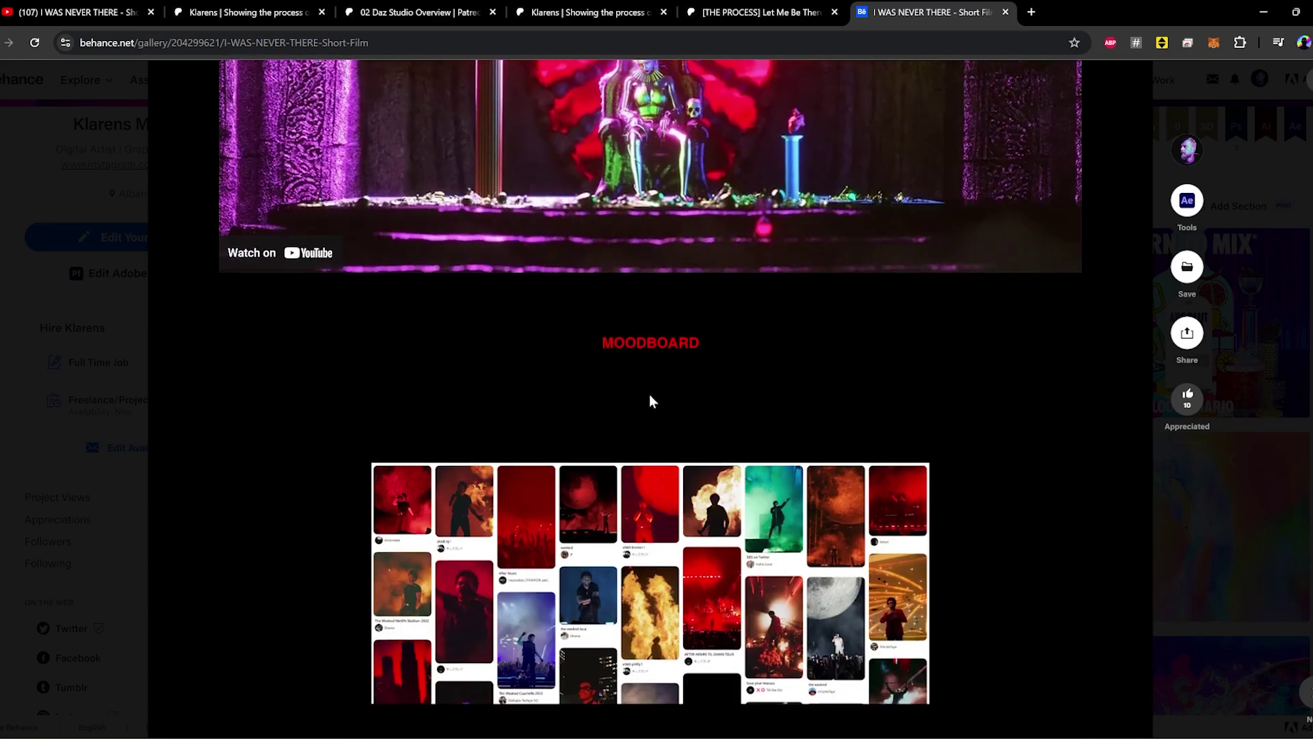
pyautogui.scroll(-20, 463, 379)
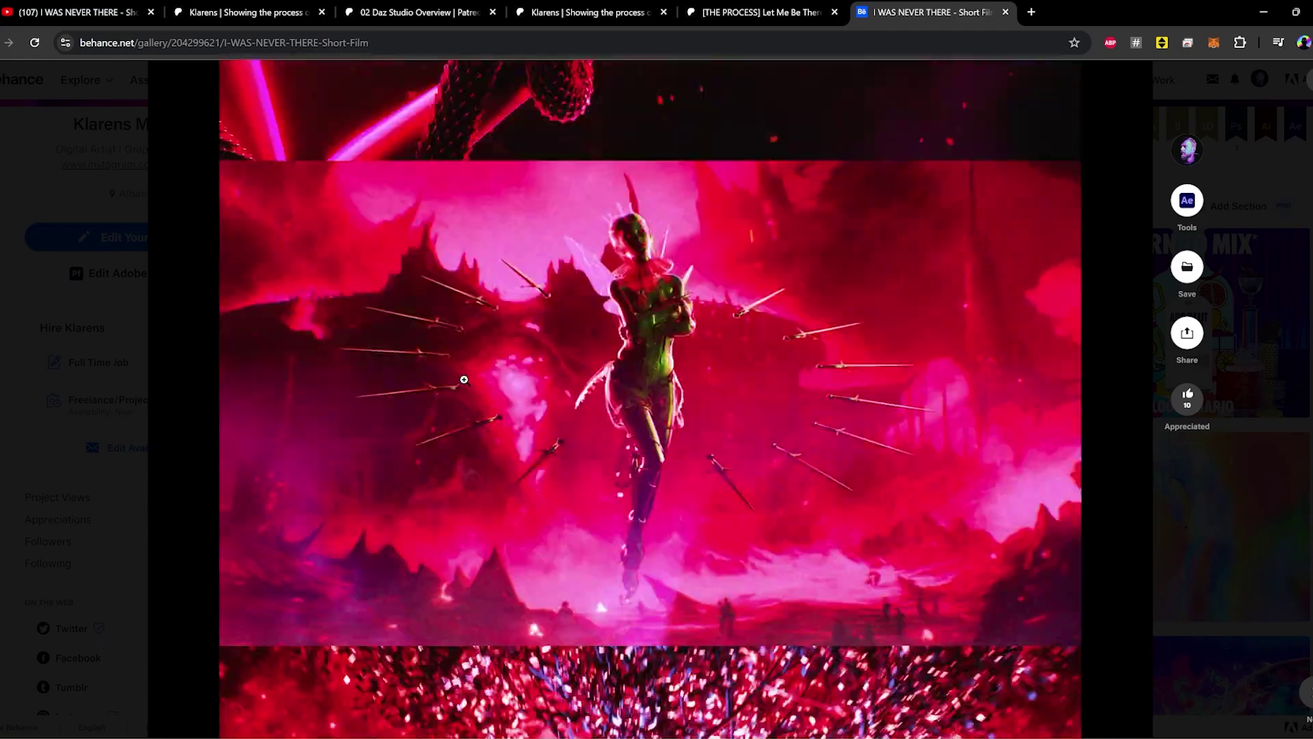
pyautogui.scroll(14, 527, 446)
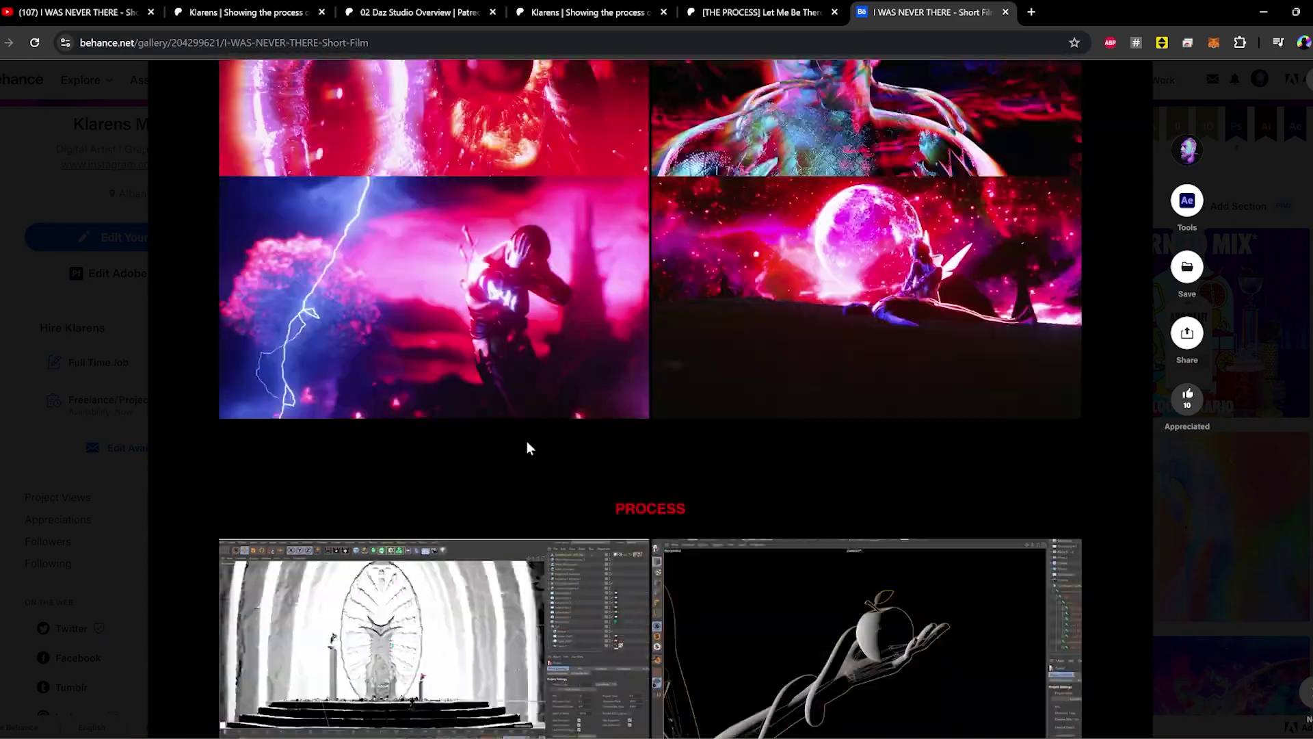
pyautogui.scroll(-12, 586, 489)
pyautogui.scroll(-6, 586, 489)
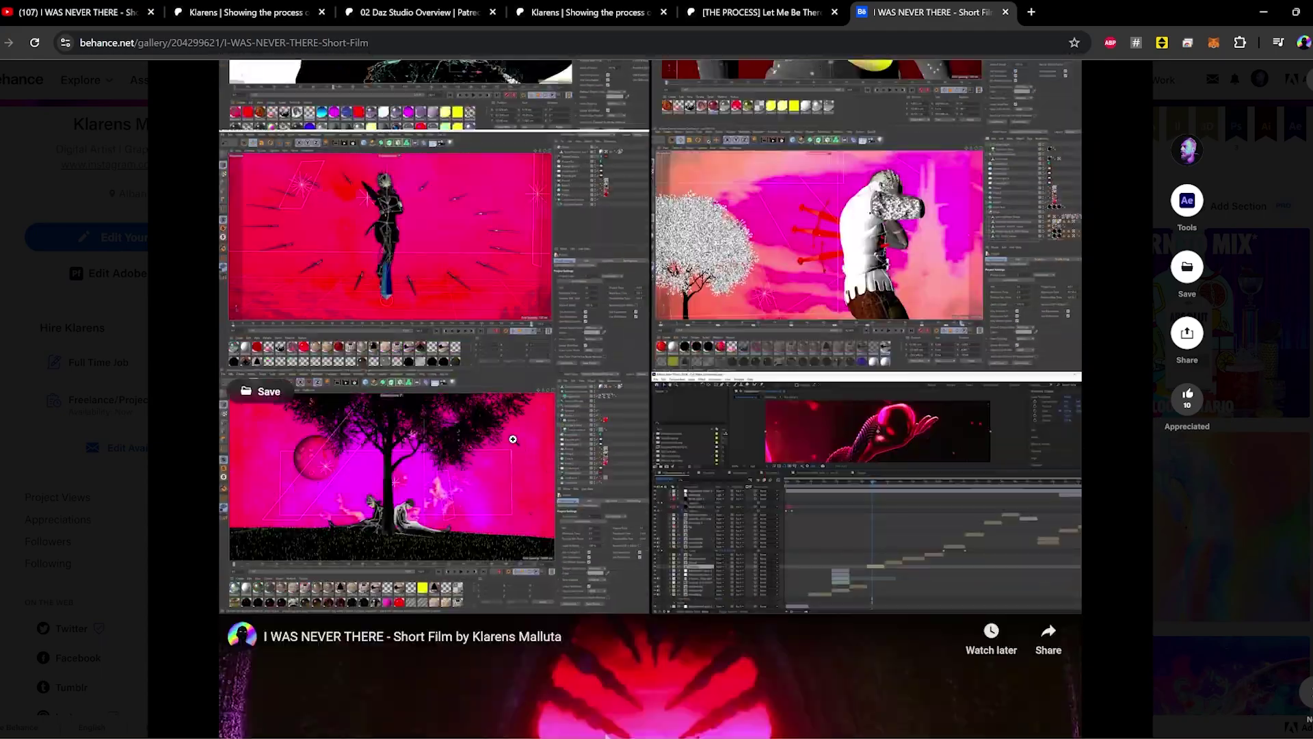
# Switch to the short film on YouTube, replay its opening moon shots and skip ahead toward the throne scene.
pyautogui.click(75, 11)
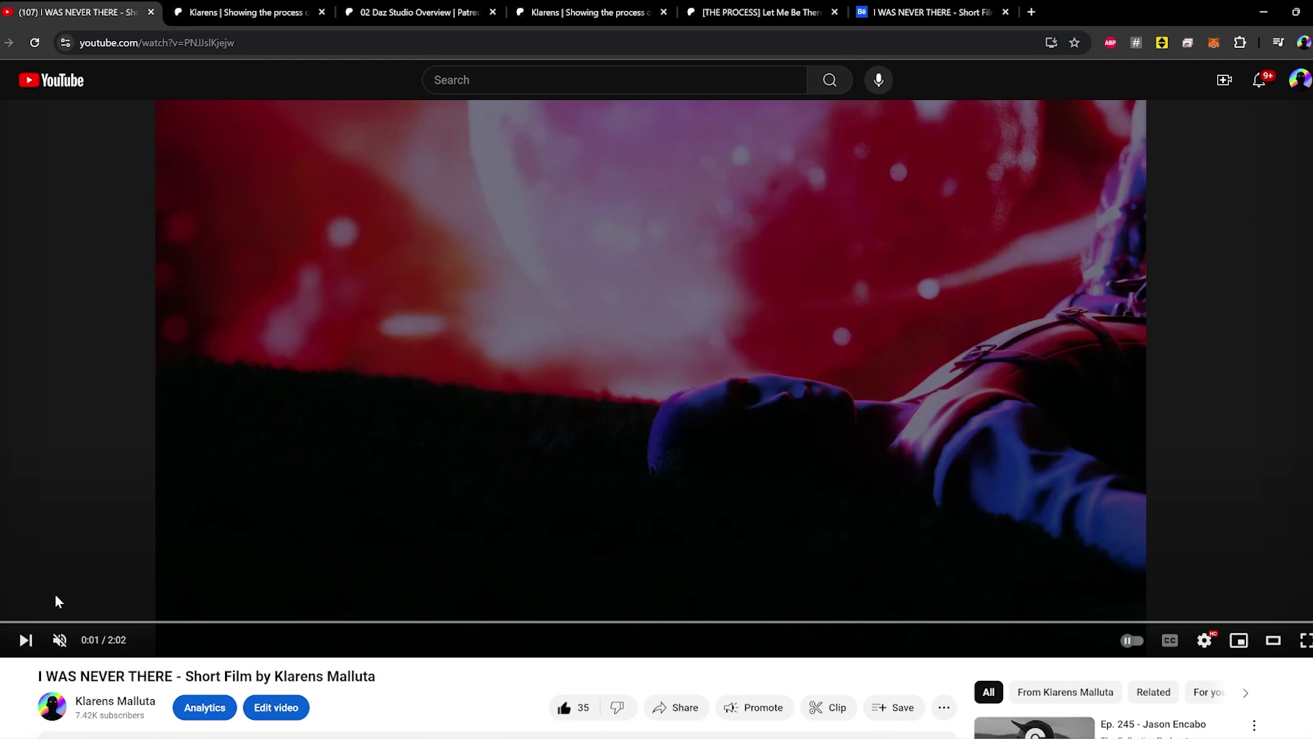
pyautogui.click(84, 522)
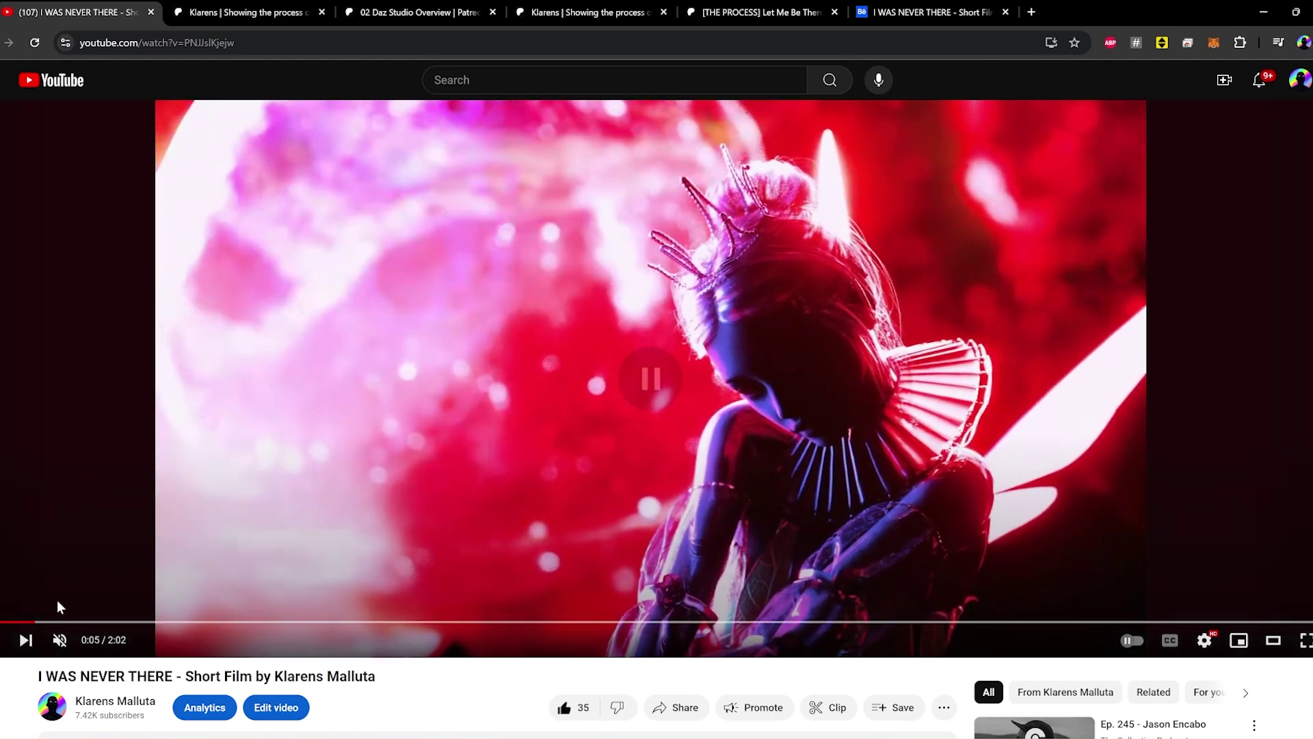
pyautogui.moveTo(34, 622); pyautogui.dragTo(14, 619)
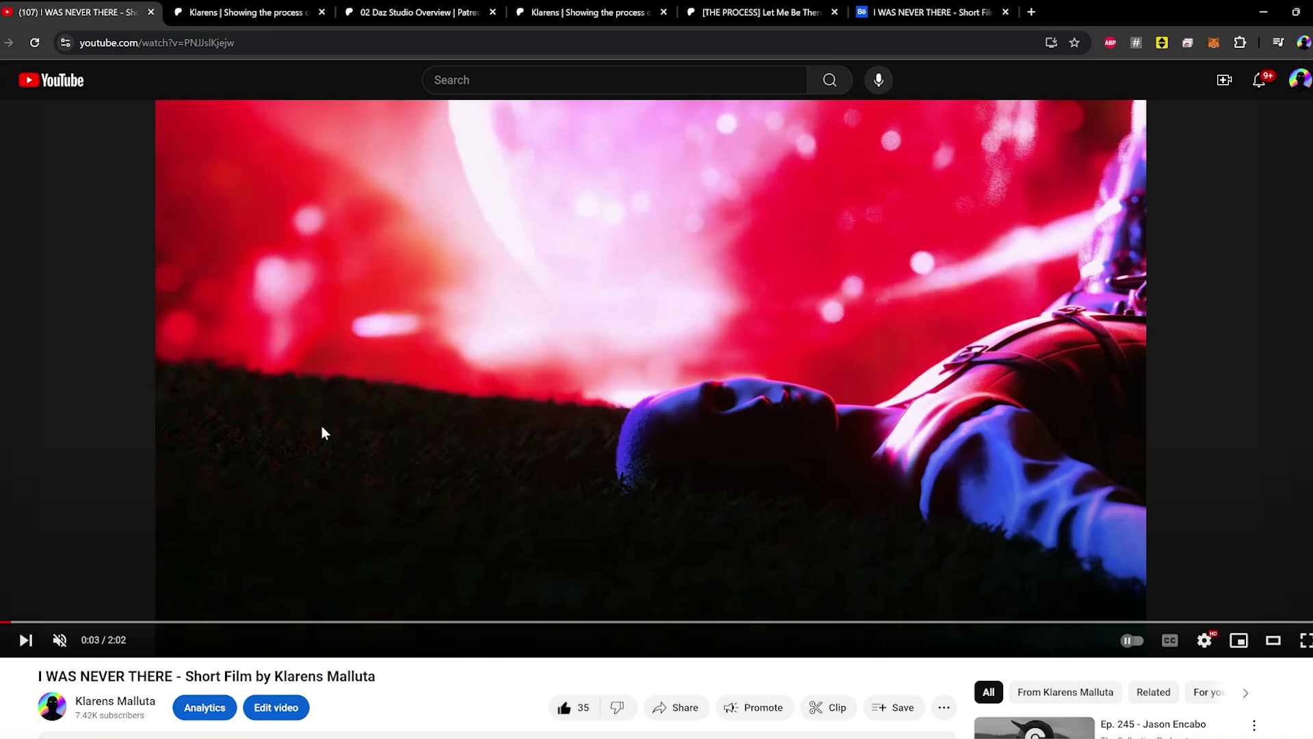
pyautogui.click(61, 500)
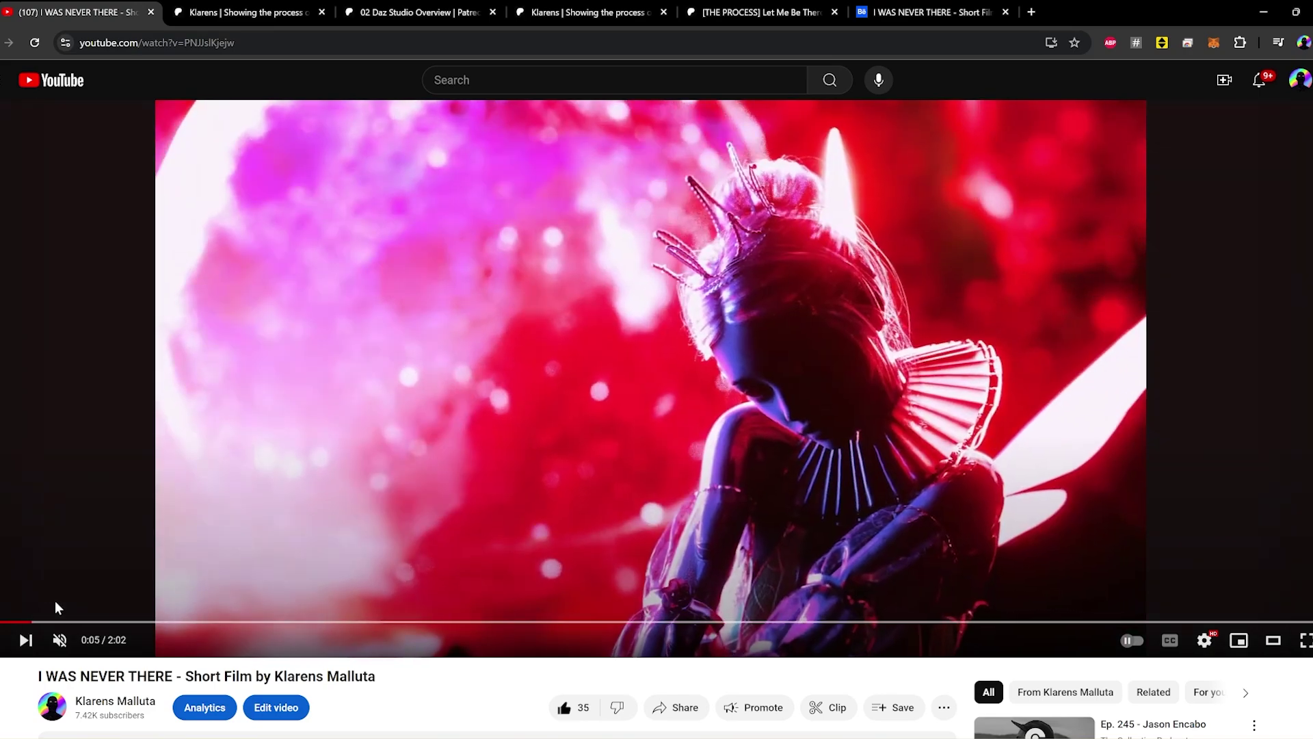
pyautogui.click(142, 621)
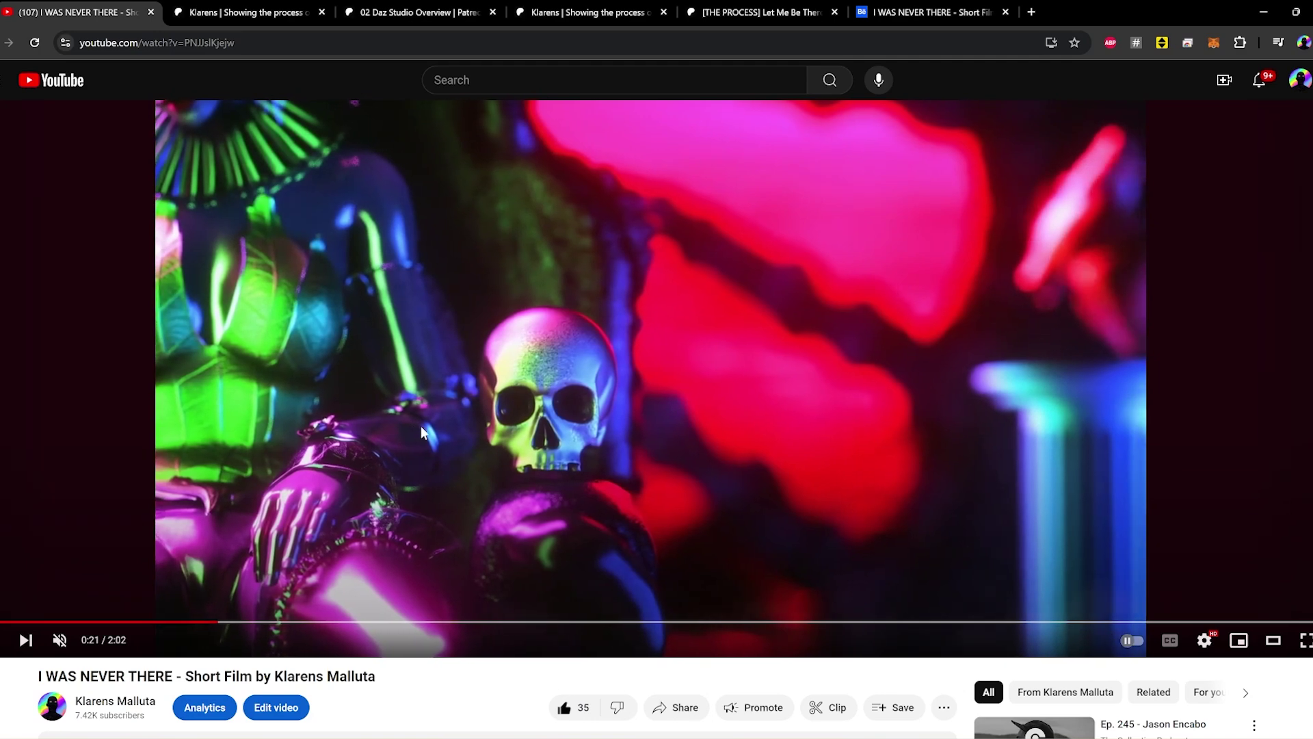
# Switch to the Cinema 4D scene 29fullmoon.c4d and open the Octane Live Viewer.
pyautogui.click(752, 12)
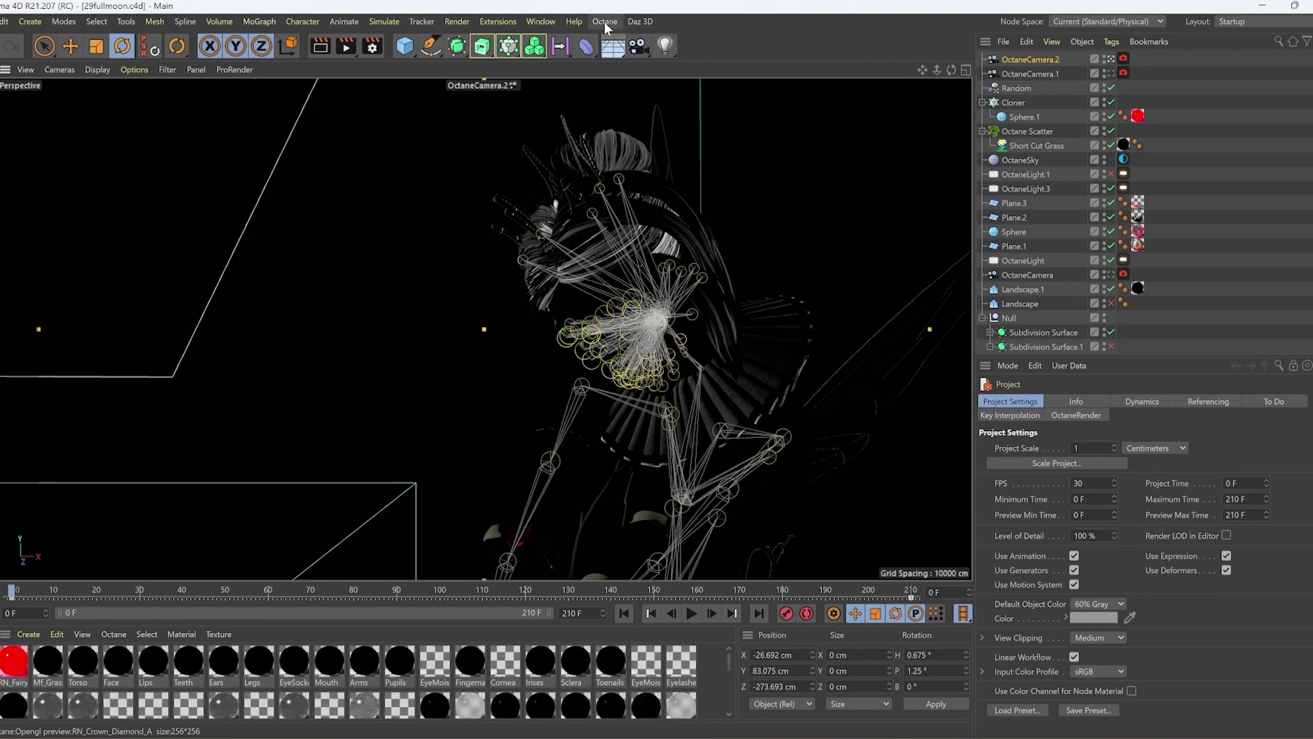
pyautogui.click(587, 46)
# Return to the YouTube film and skip forward to the male character's profile shot at 0:09.
pyautogui.doubleClick(134, 5)
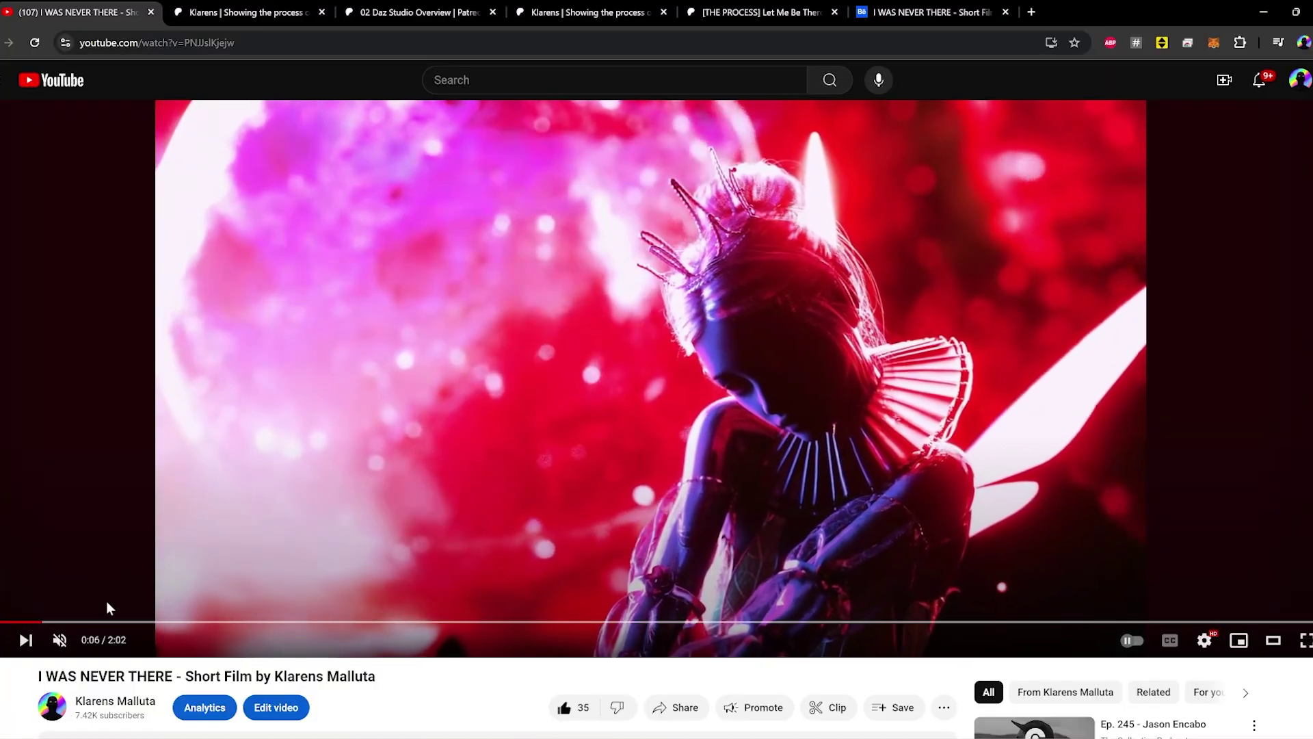
pyautogui.moveTo(63, 622)
pyautogui.mouseDown()
pyautogui.moveTo(108, 622)
pyautogui.moveTo(75, 622)
pyautogui.mouseUp()
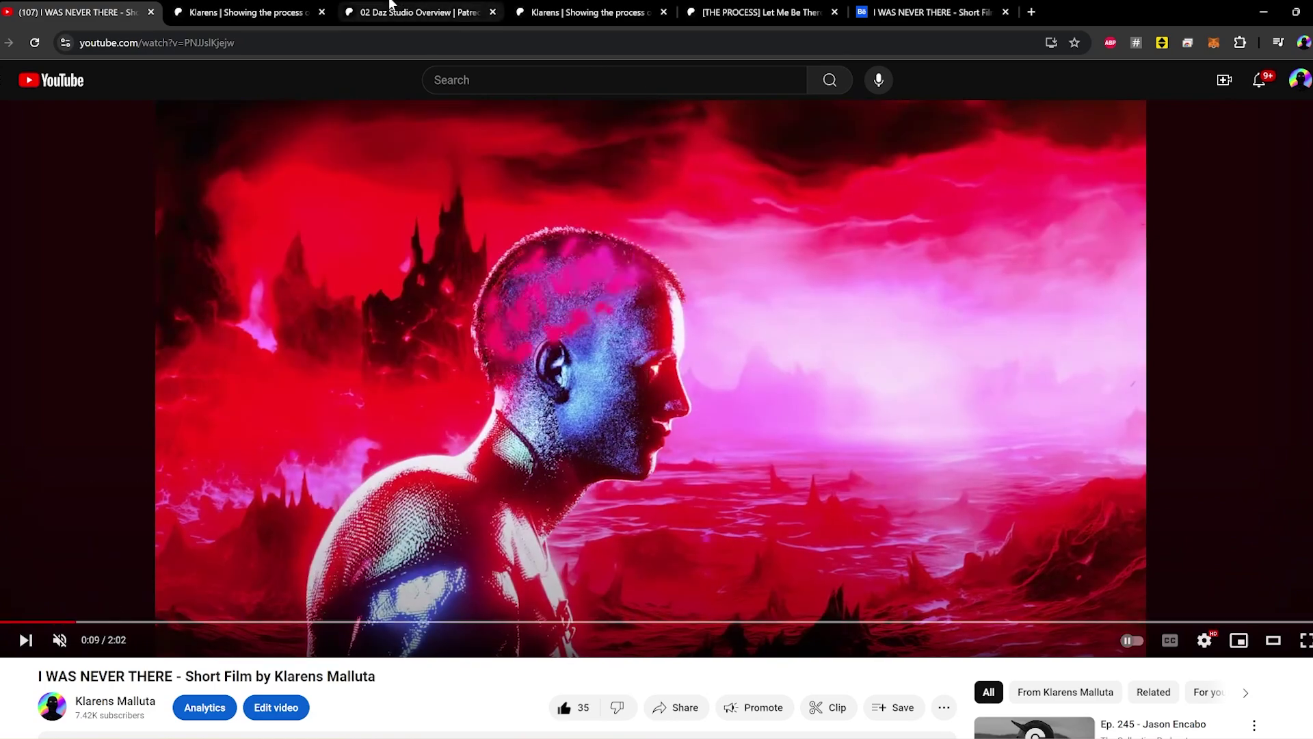
# Open the Patreon post 02 Daz Studio Overview and skim its video from the start to 2:57.
pyautogui.click(279, 6)
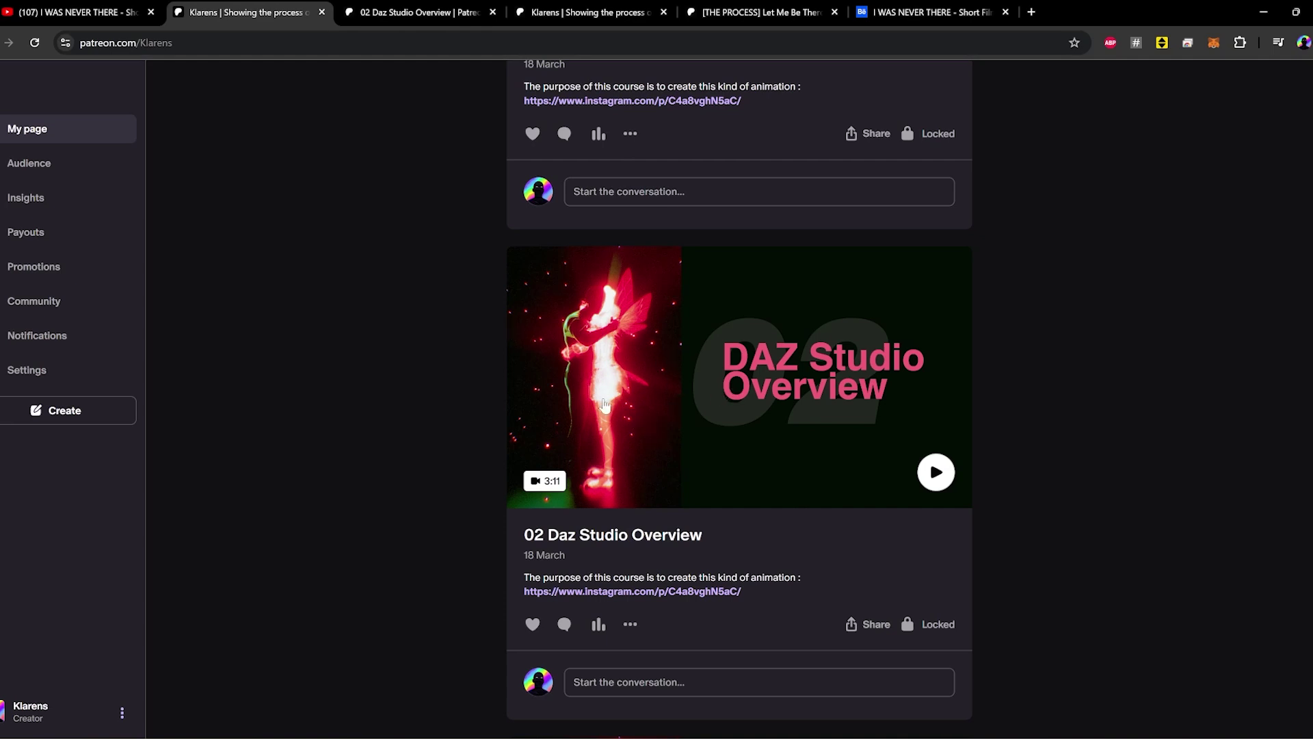
pyautogui.click(437, 12)
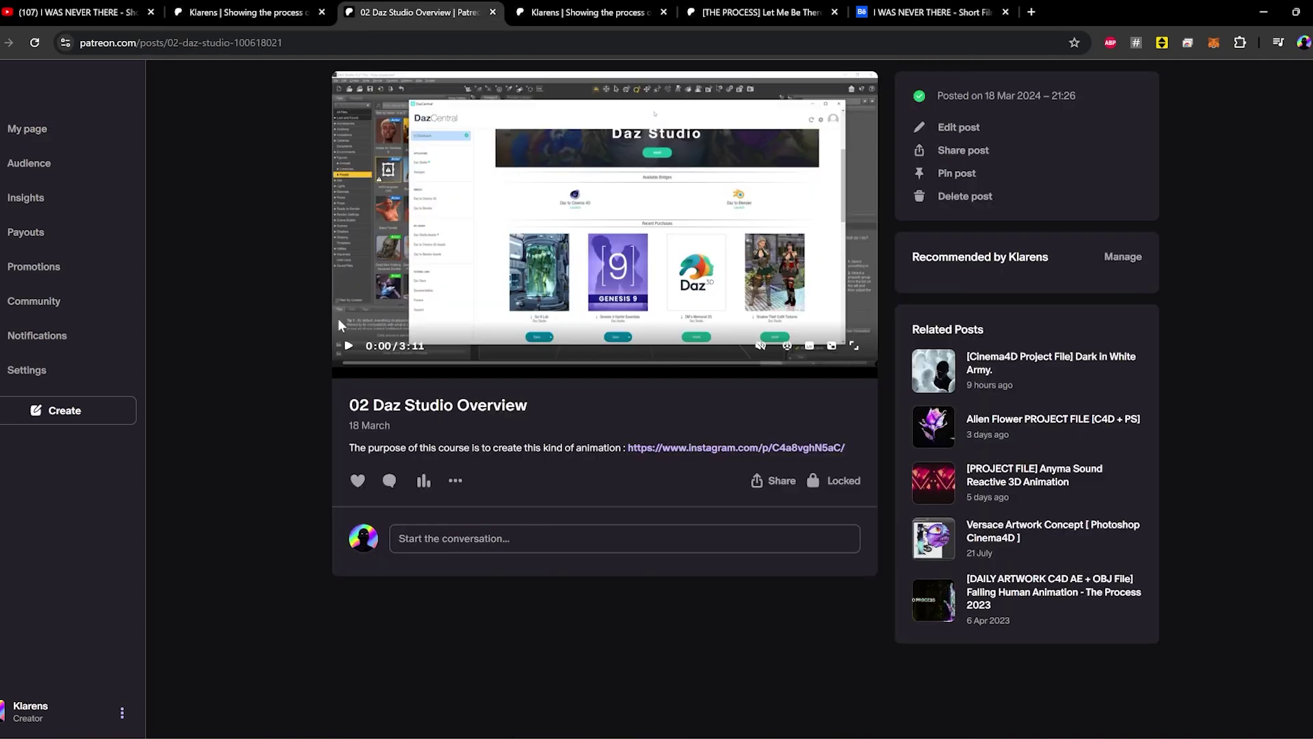
pyautogui.click(348, 349)
pyautogui.click(385, 363)
pyautogui.moveTo(409, 371); pyautogui.dragTo(609, 362)
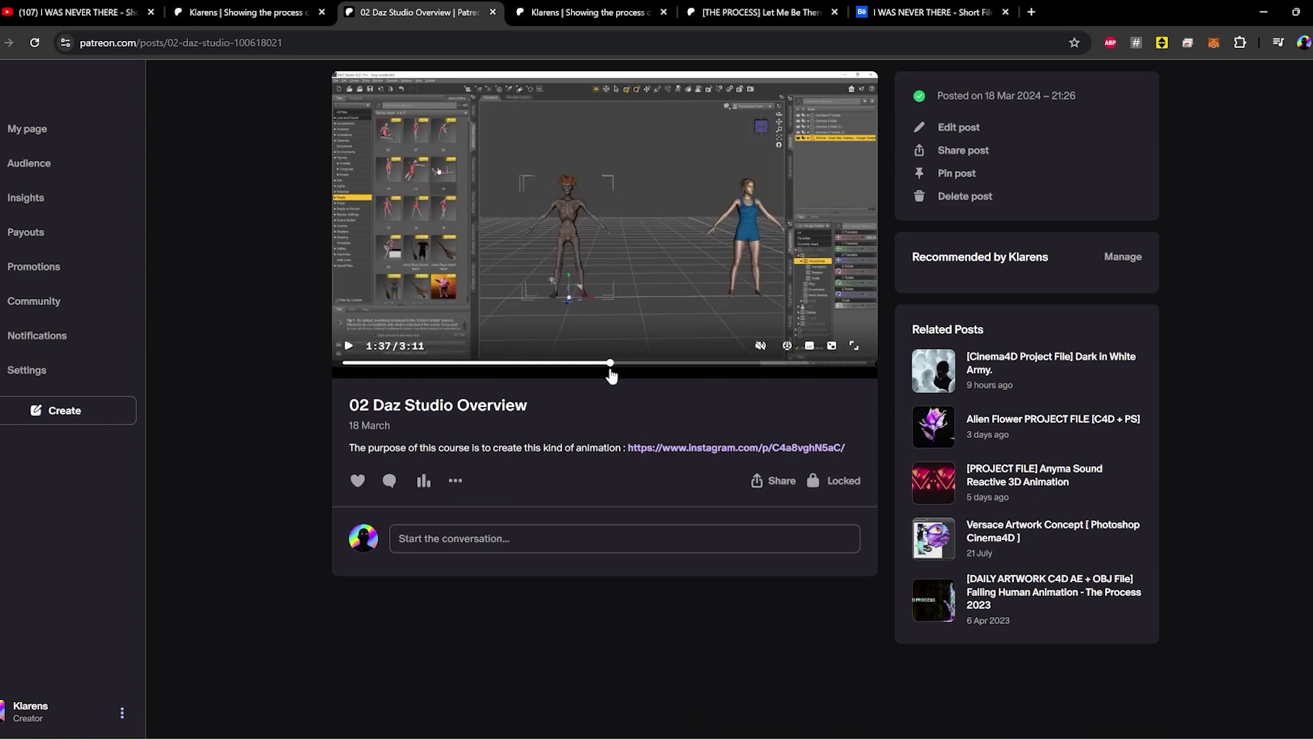
pyautogui.click(656, 363)
pyautogui.click(740, 363)
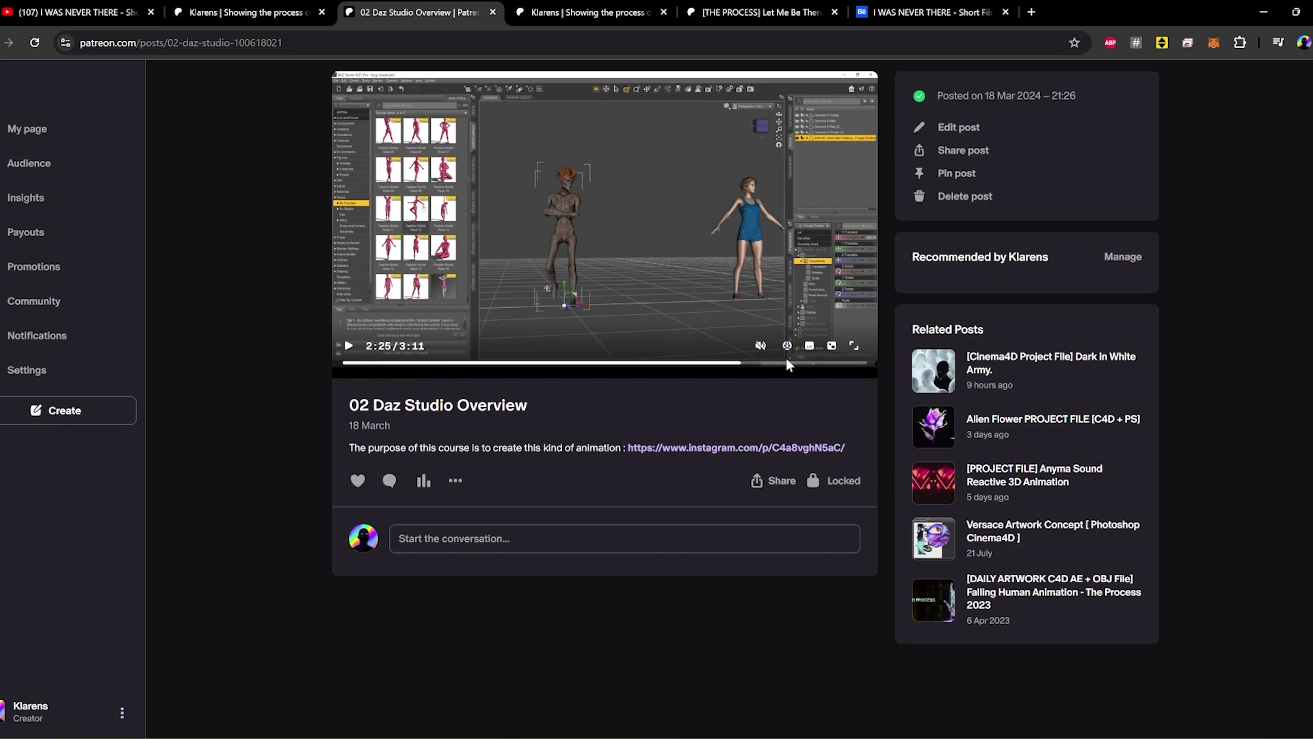
pyautogui.click(828, 363)
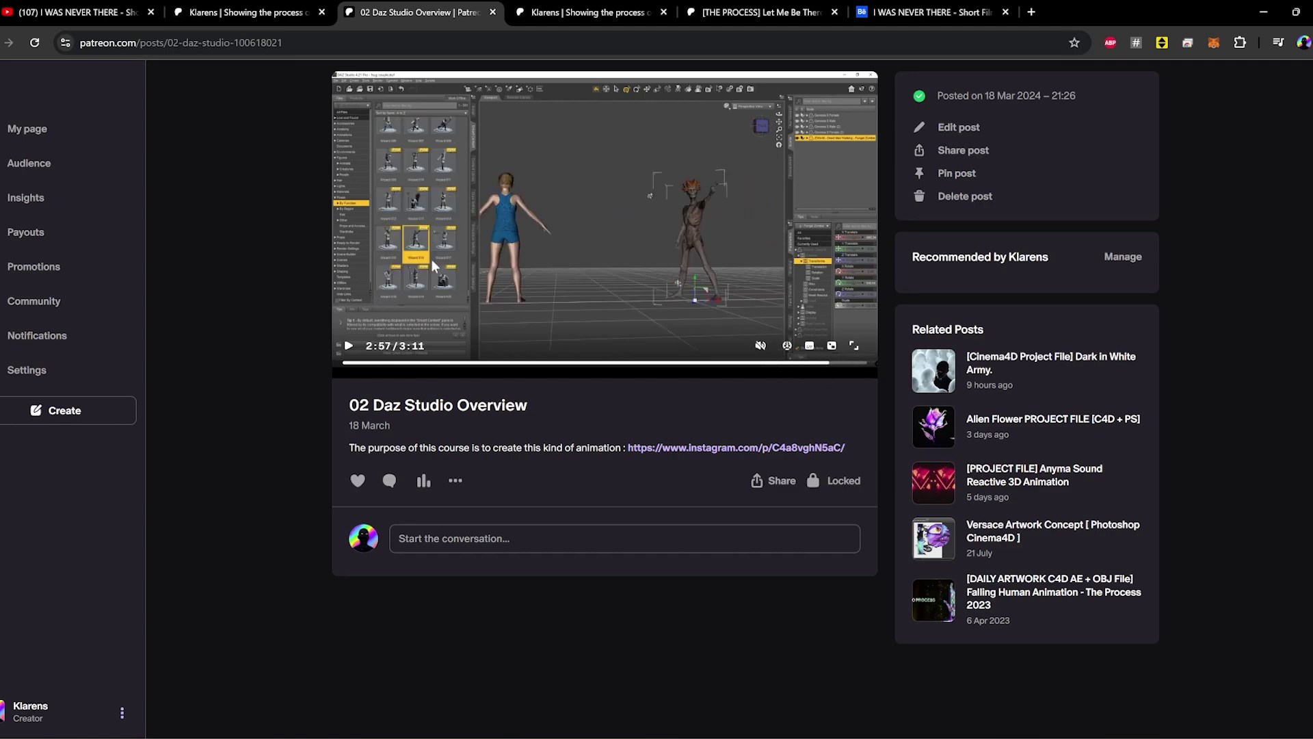
# Leave the browser for Cinema 4D and move the Octane Live Viewer so the whole render is in view.
pyautogui.click(277, 10)
pyautogui.click(107, 10)
pyautogui.click(205, 11)
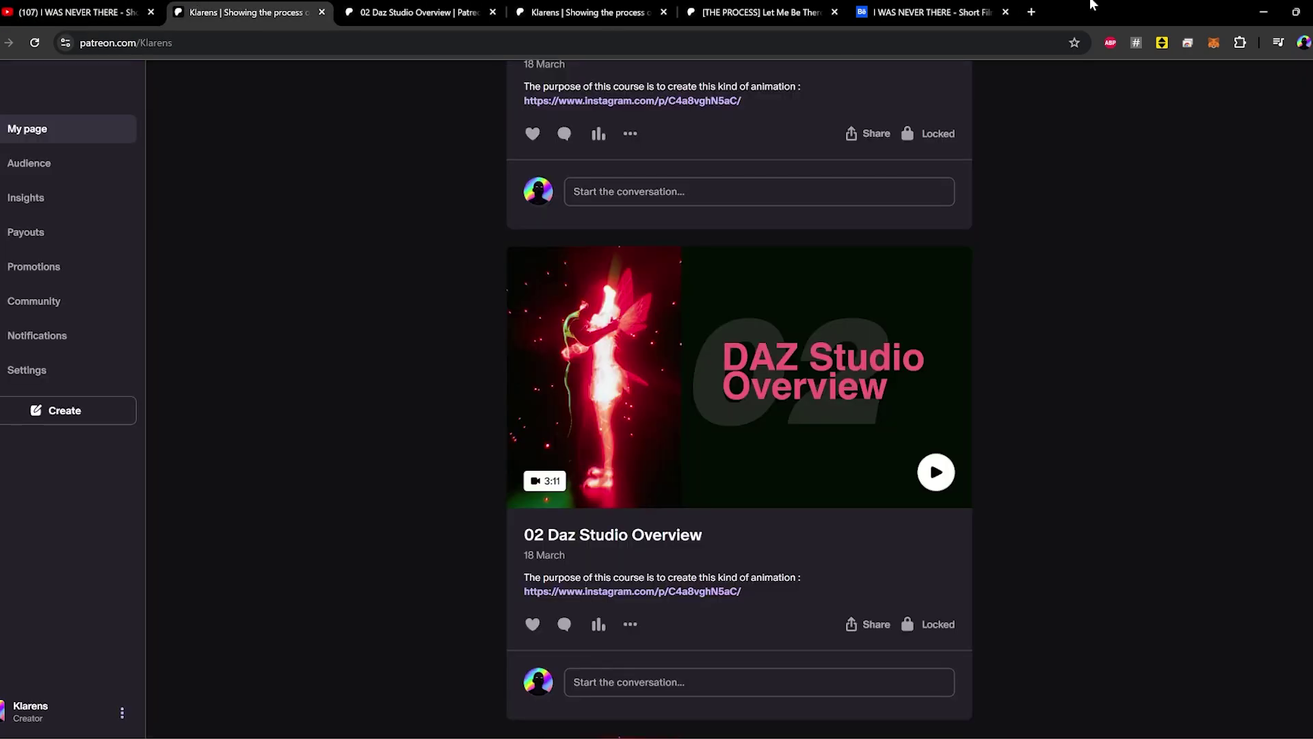
pyautogui.click(1262, 8)
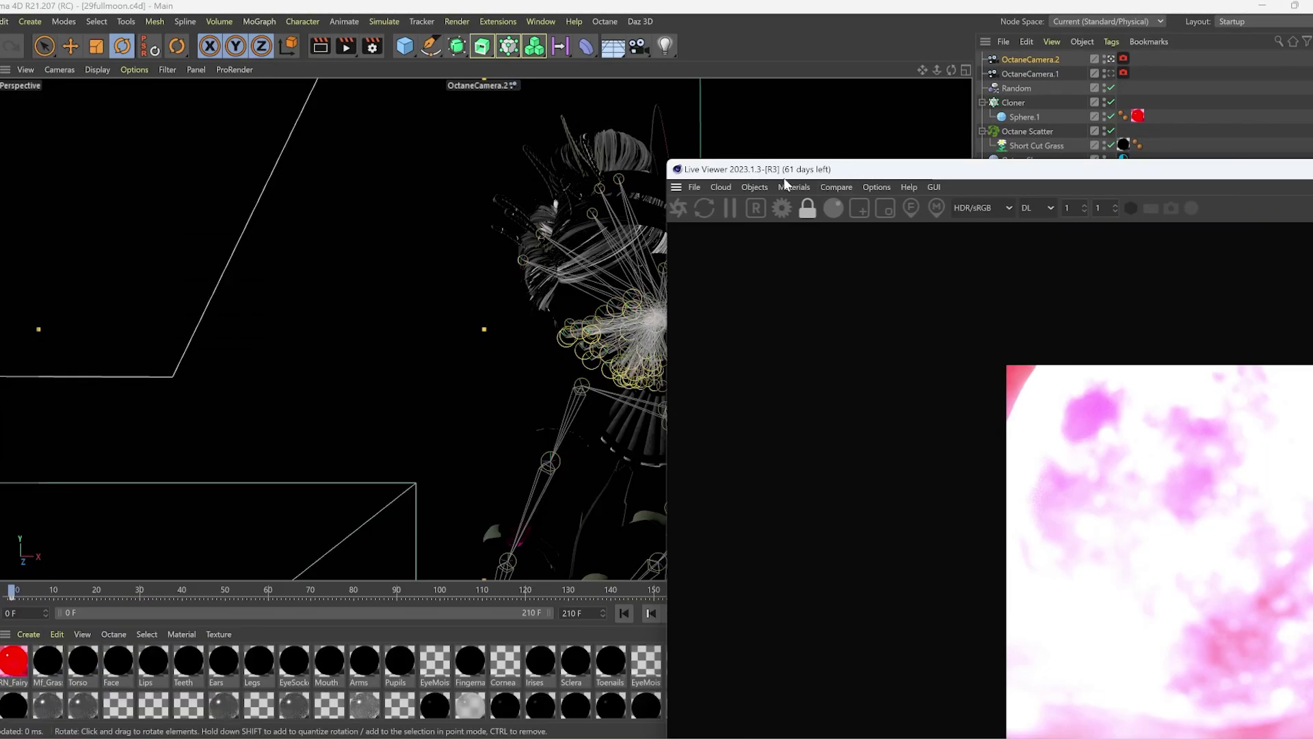
pyautogui.moveTo(787, 167); pyautogui.dragTo(438, 92)
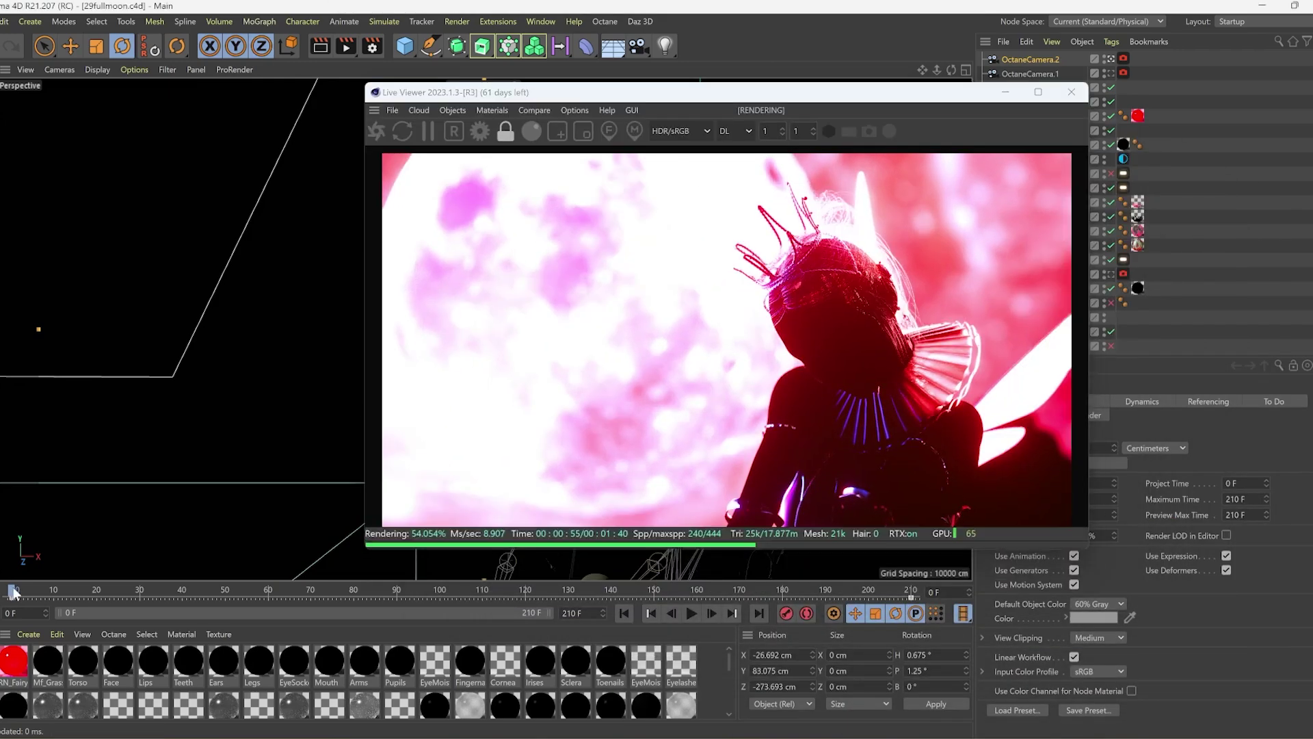
# Scrub the animation a few frames, return to frame 0 and move the Live Viewer off the object list.
pyautogui.moveTo(11, 591); pyautogui.dragTo(36, 591)
pyautogui.hotkey('shift', 'f')
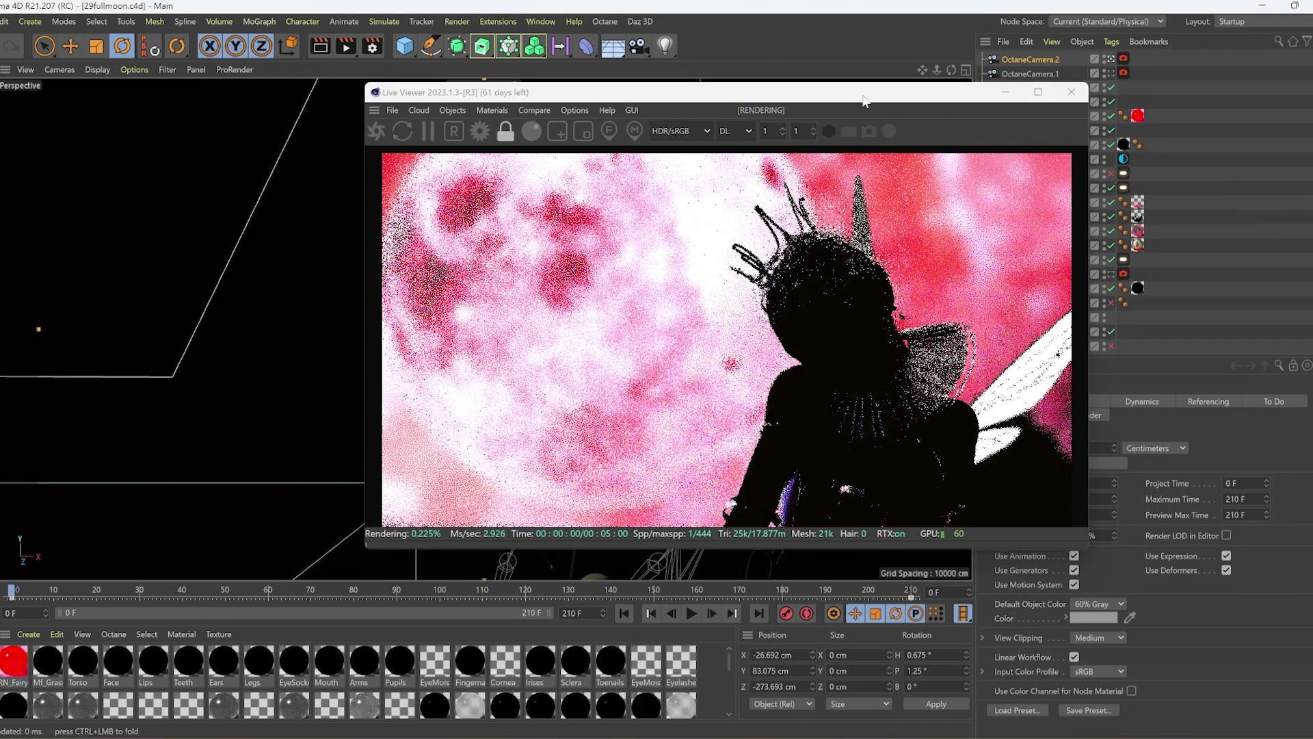
pyautogui.moveTo(1051, 94); pyautogui.dragTo(871, 109)
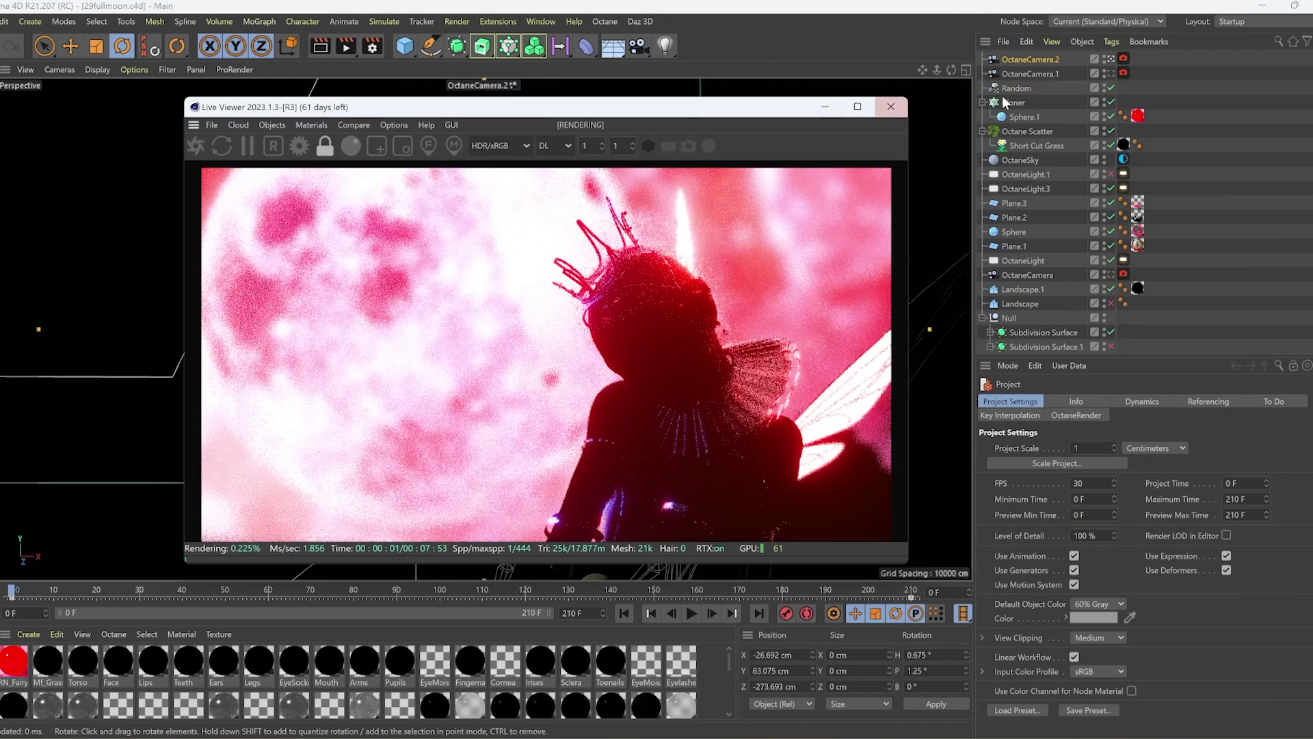
# Switch from OctaneCamera.2 to the default camera and show the whole scene layout, with the Live Viewer moved clear of it.
pyautogui.click(1108, 60)
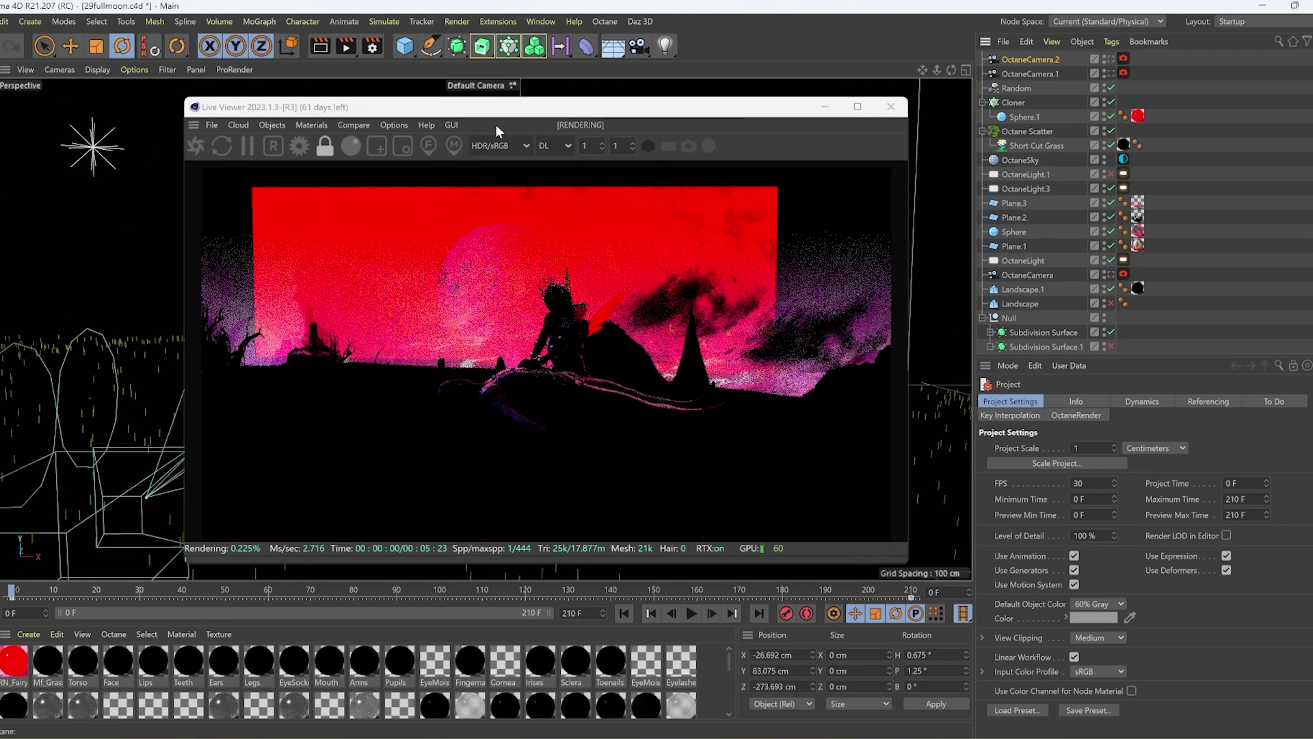
pyautogui.moveTo(385, 113); pyautogui.dragTo(604, 342)
pyautogui.moveTo(1187, 358); pyautogui.dragTo(1190, 462)
pyautogui.moveTo(937, 69)
pyautogui.mouseDown()
pyautogui.moveTo(949, 67)
pyautogui.moveTo(896, 136)
pyautogui.moveTo(828, 195)
pyautogui.moveTo(655, 254)
pyautogui.mouseUp()
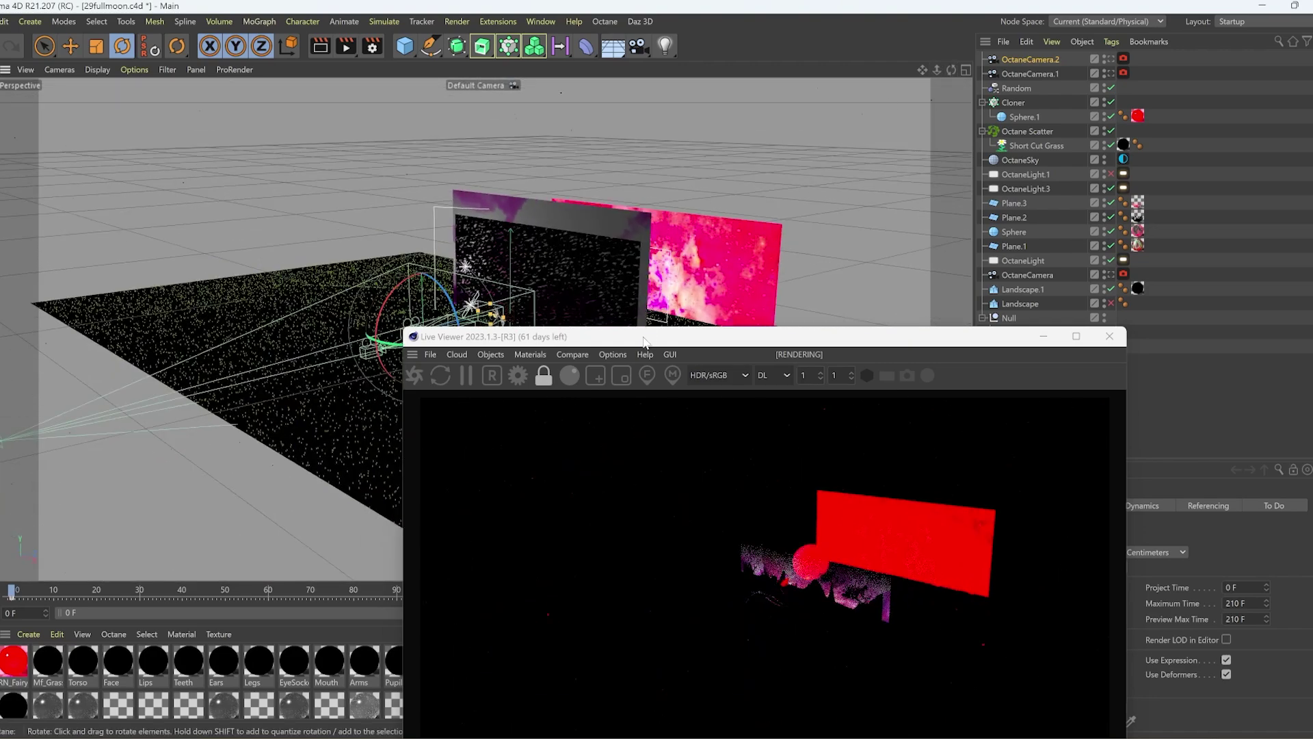
pyautogui.moveTo(667, 347); pyautogui.dragTo(1052, 384)
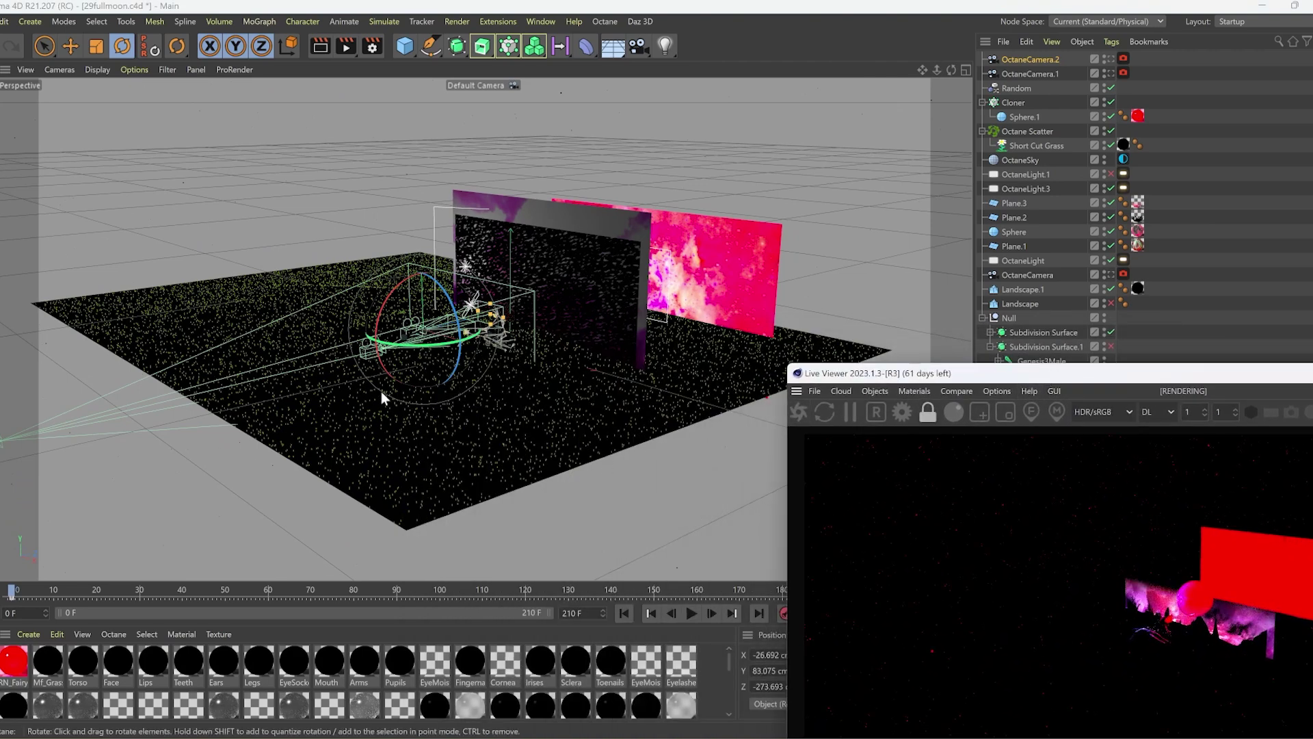
# Inspect the Landscape.1 ground object, deselect it and show the primitives that include Landscape.
pyautogui.click(514, 393)
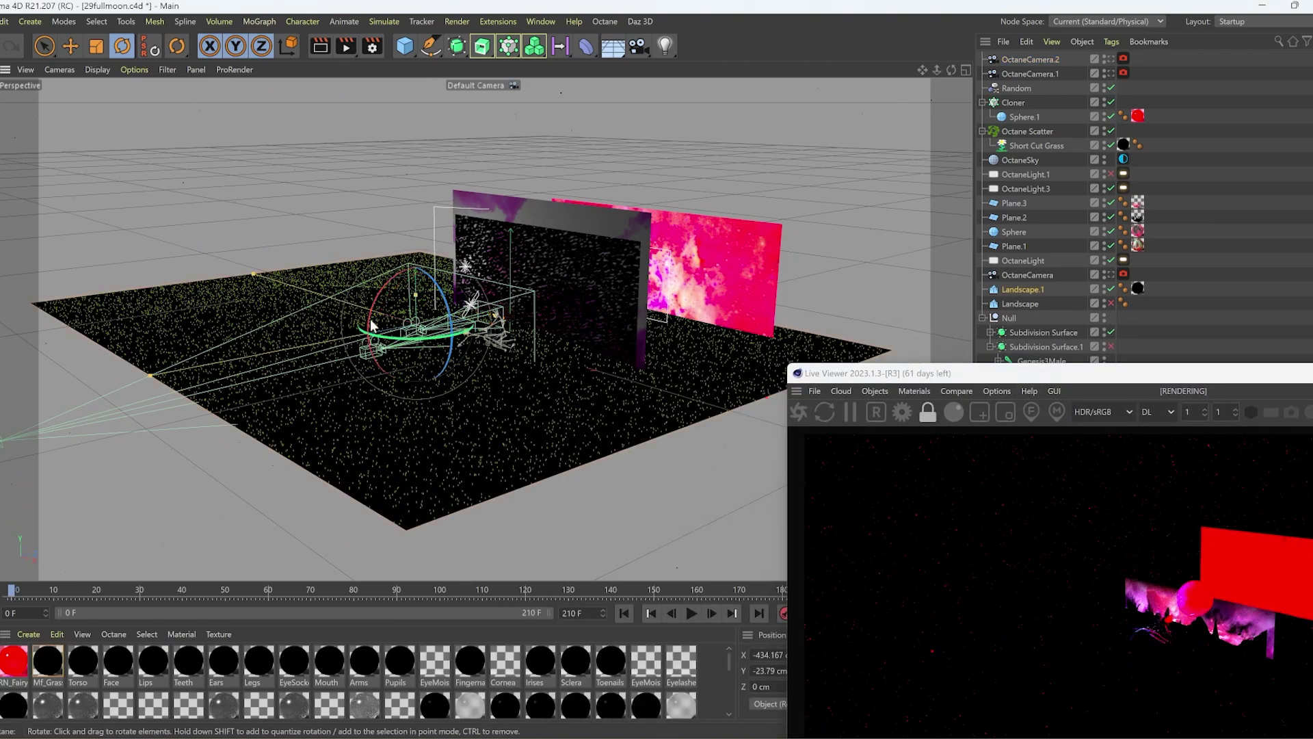
pyautogui.click(396, 152)
pyautogui.click(408, 53)
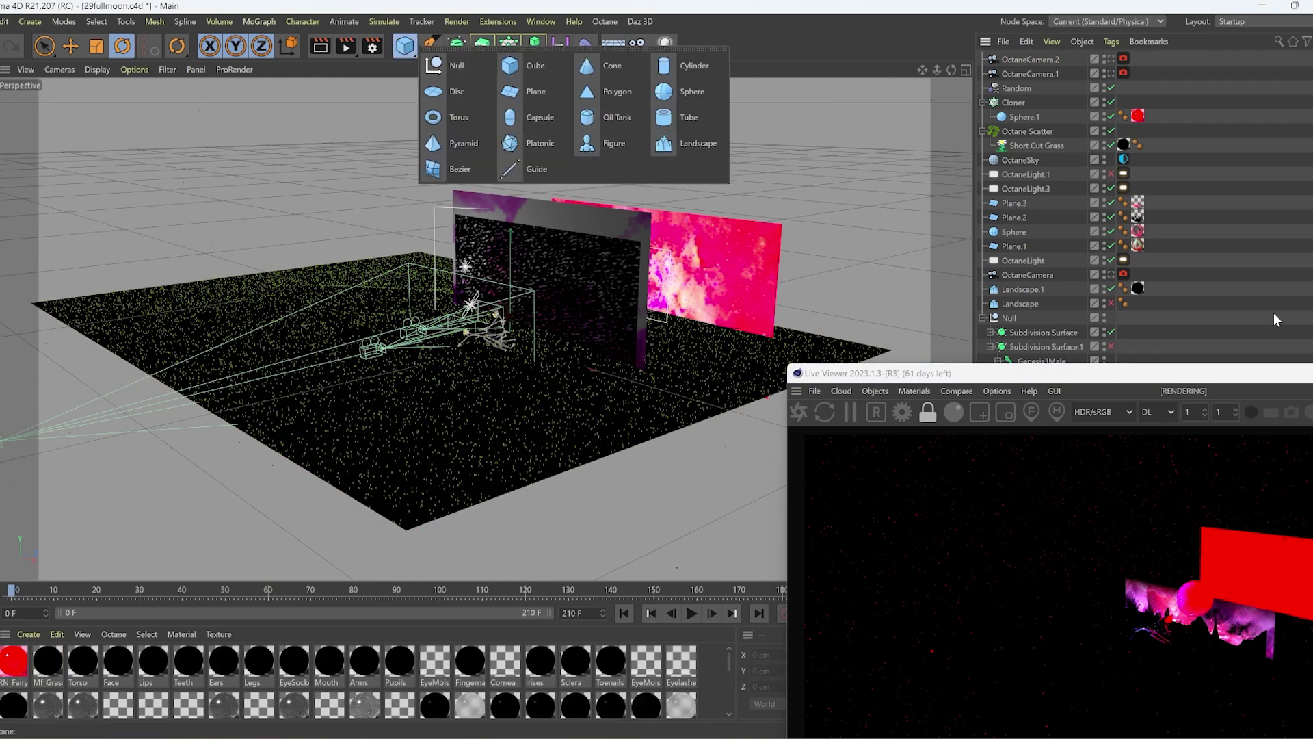
# Select Short Cut Grass under Octane Scatter, enlarge its attributes area and view the Multiflora Global settings and Multiflora Library 1 presets.
pyautogui.click(1047, 144)
pyautogui.moveTo(1100, 376); pyautogui.dragTo(399, 167)
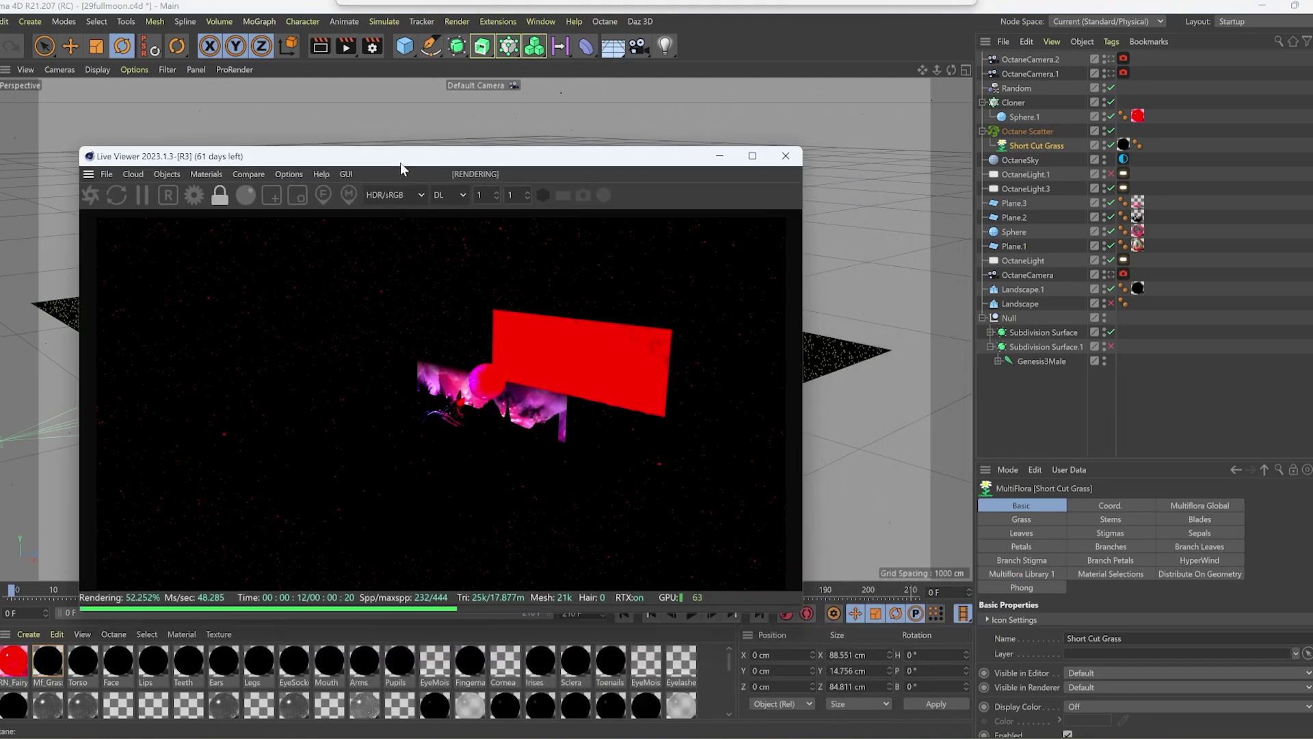
pyautogui.click(1032, 129)
pyautogui.click(1034, 142)
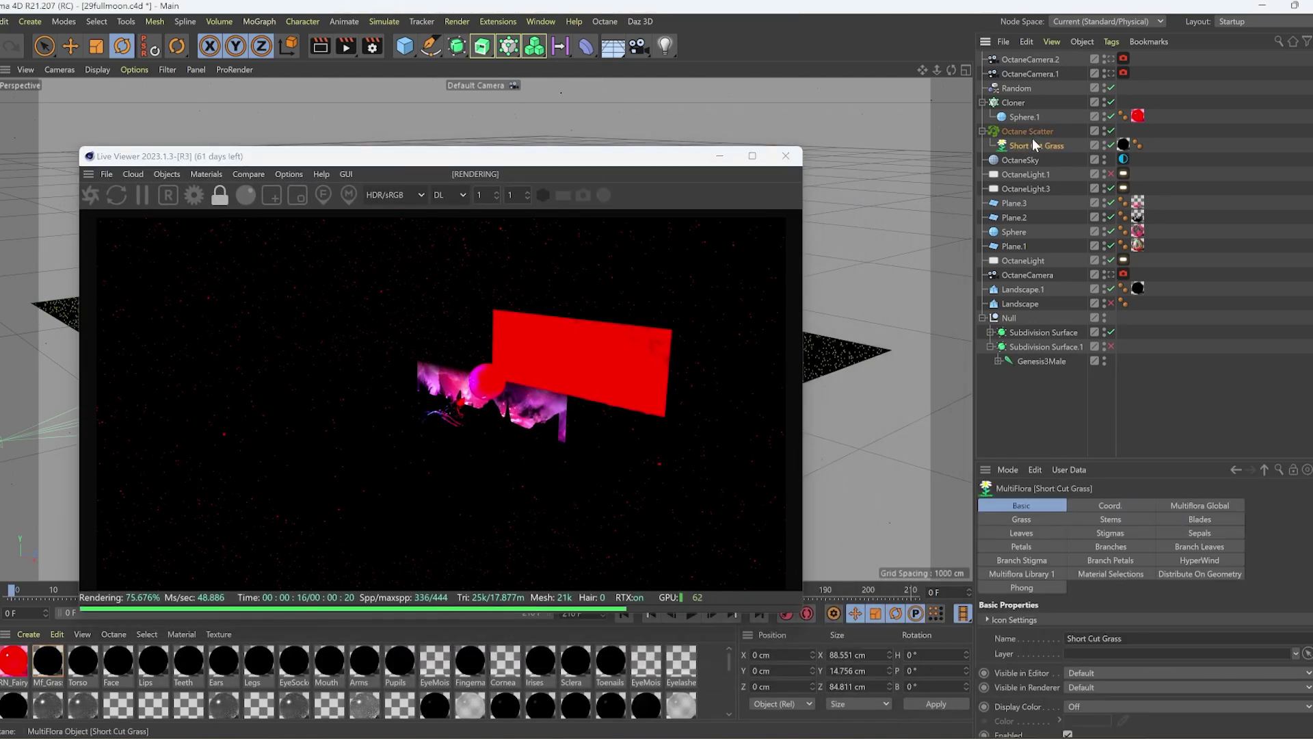
pyautogui.moveTo(1127, 460); pyautogui.dragTo(1127, 267)
pyautogui.click(1181, 310)
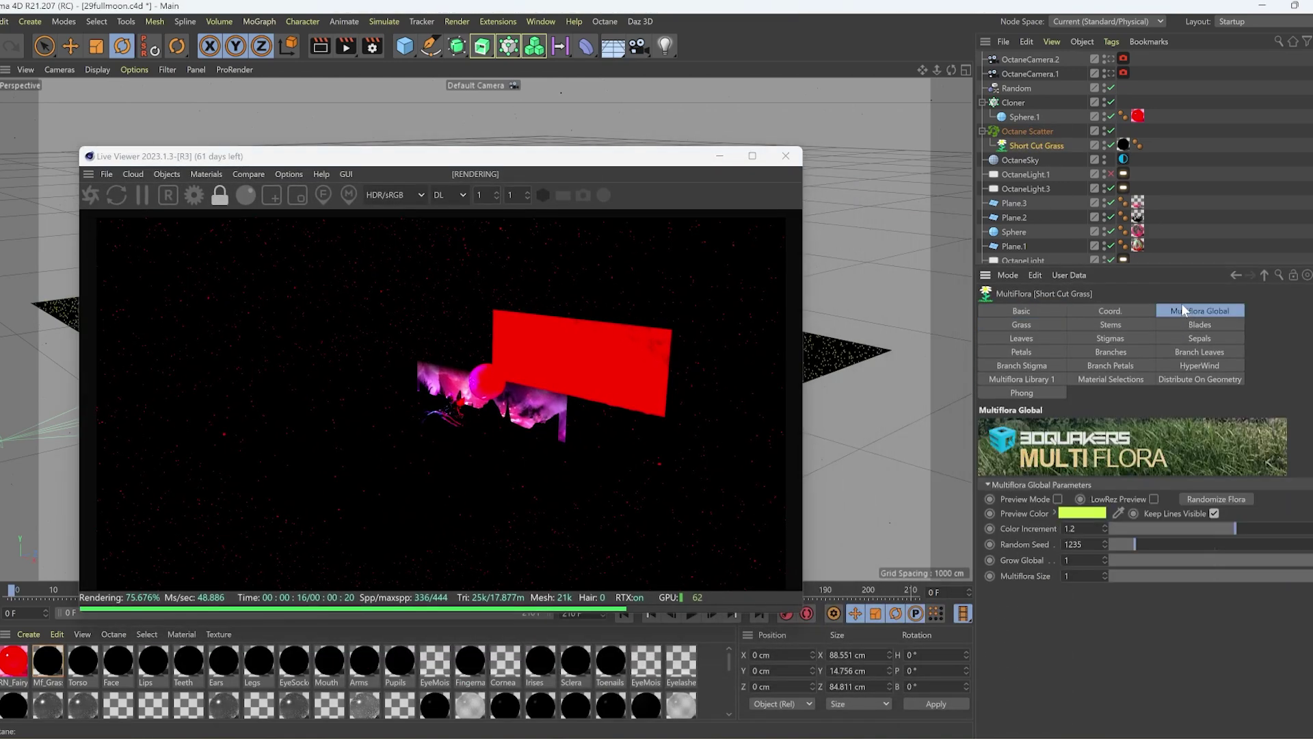
pyautogui.click(1050, 382)
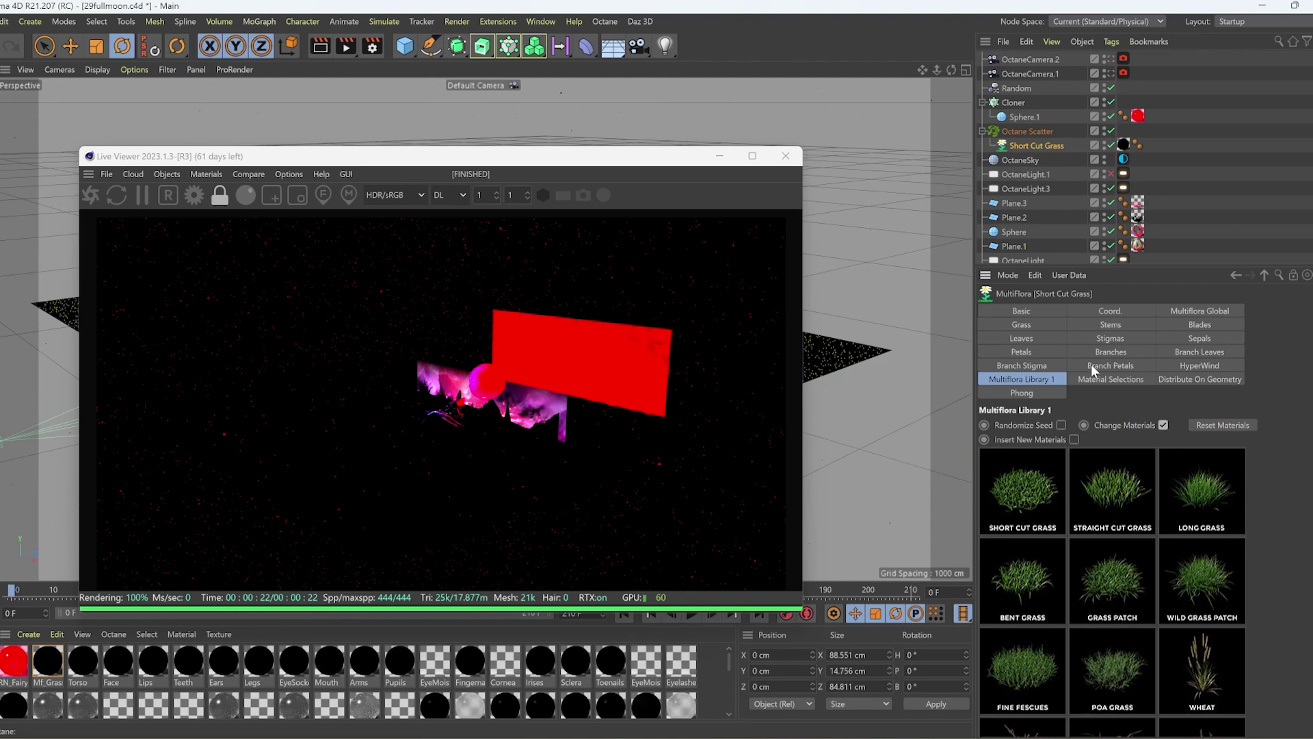
# Show the HyperWind settings of Short Cut Grass, switch to YouTube in the browser and replay the opening seconds of the short film.
pyautogui.click(1208, 373)
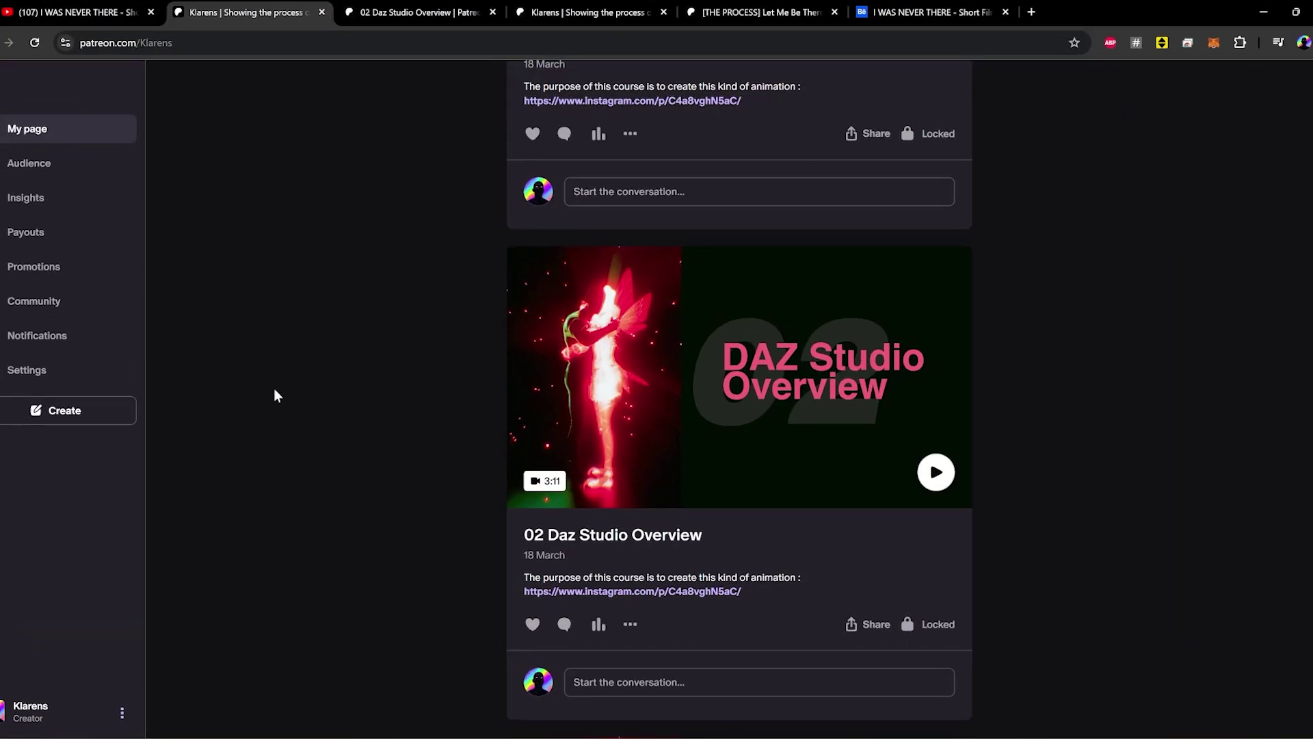
pyautogui.click(116, 8)
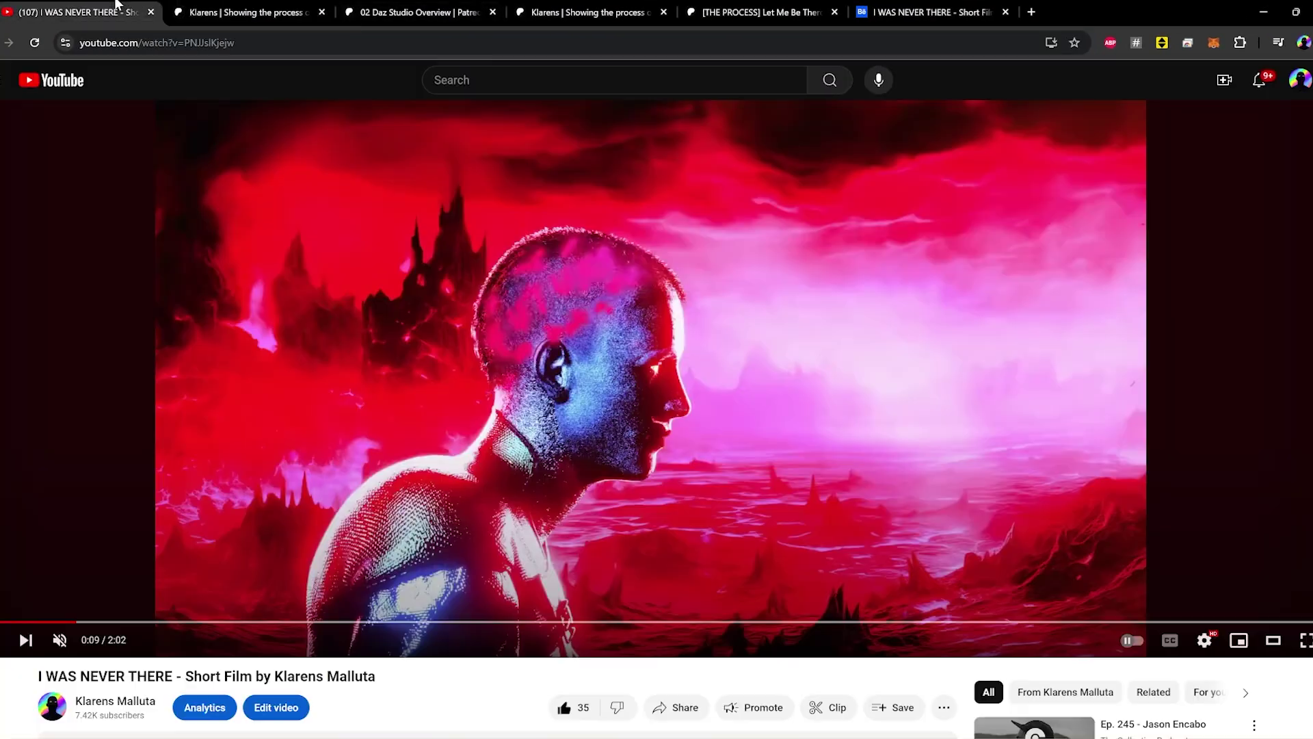
pyautogui.click(17, 621)
pyautogui.click(380, 517)
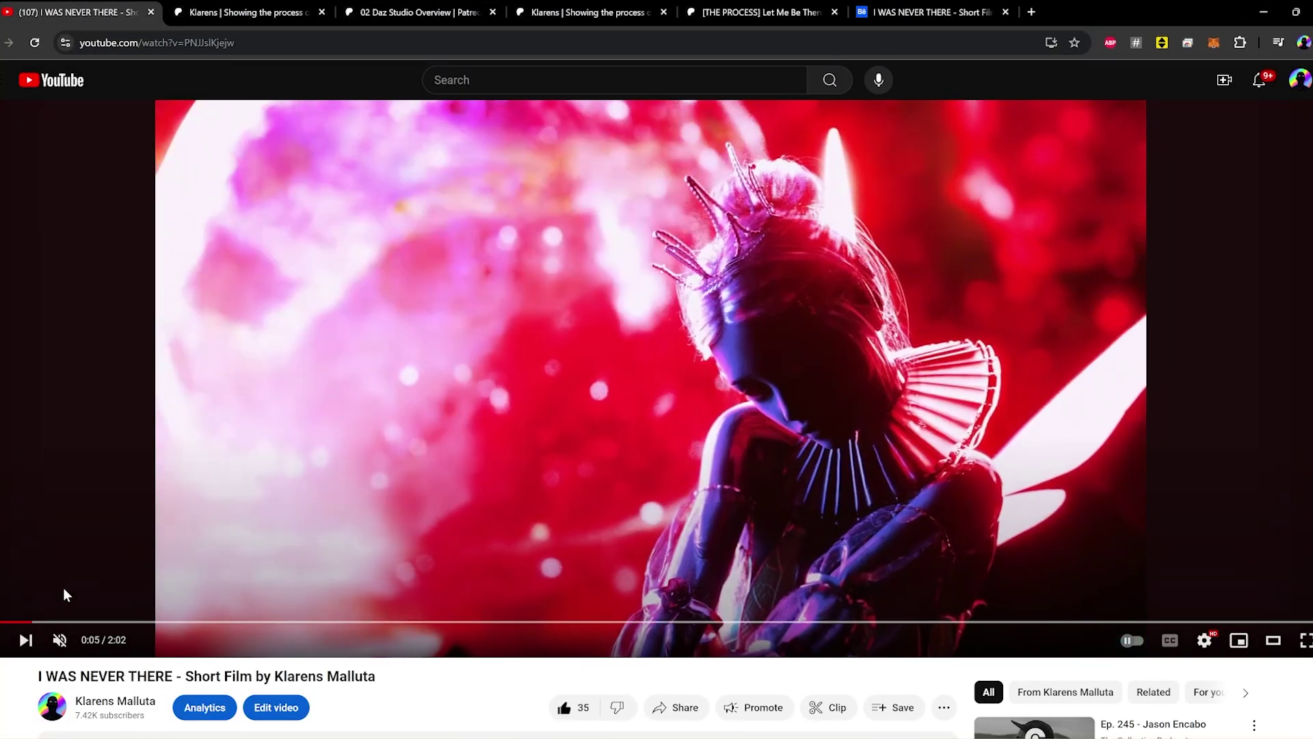
pyautogui.click(11, 622)
pyautogui.click(445, 481)
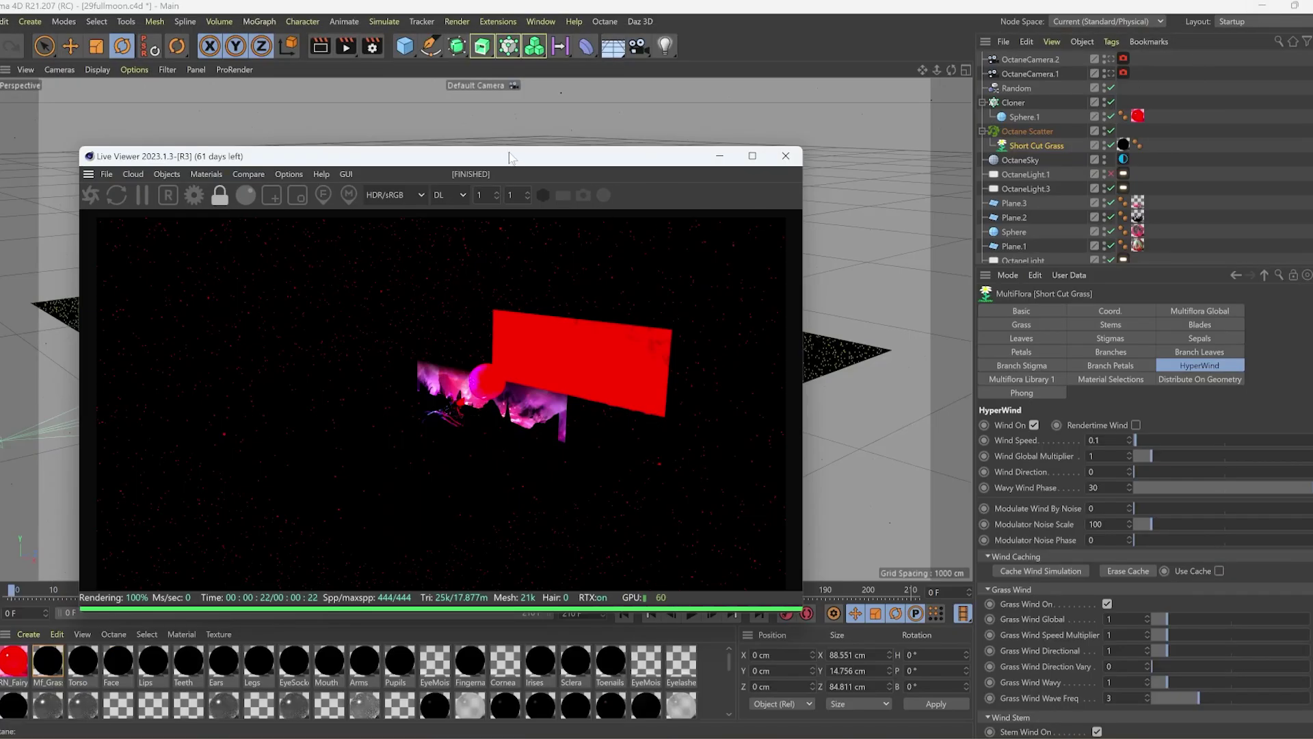
# Move the Live Viewer clear of the viewport, view the set from above and select the moon sphere between the planes.
pyautogui.moveTo(509, 151); pyautogui.dragTo(1108, 194)
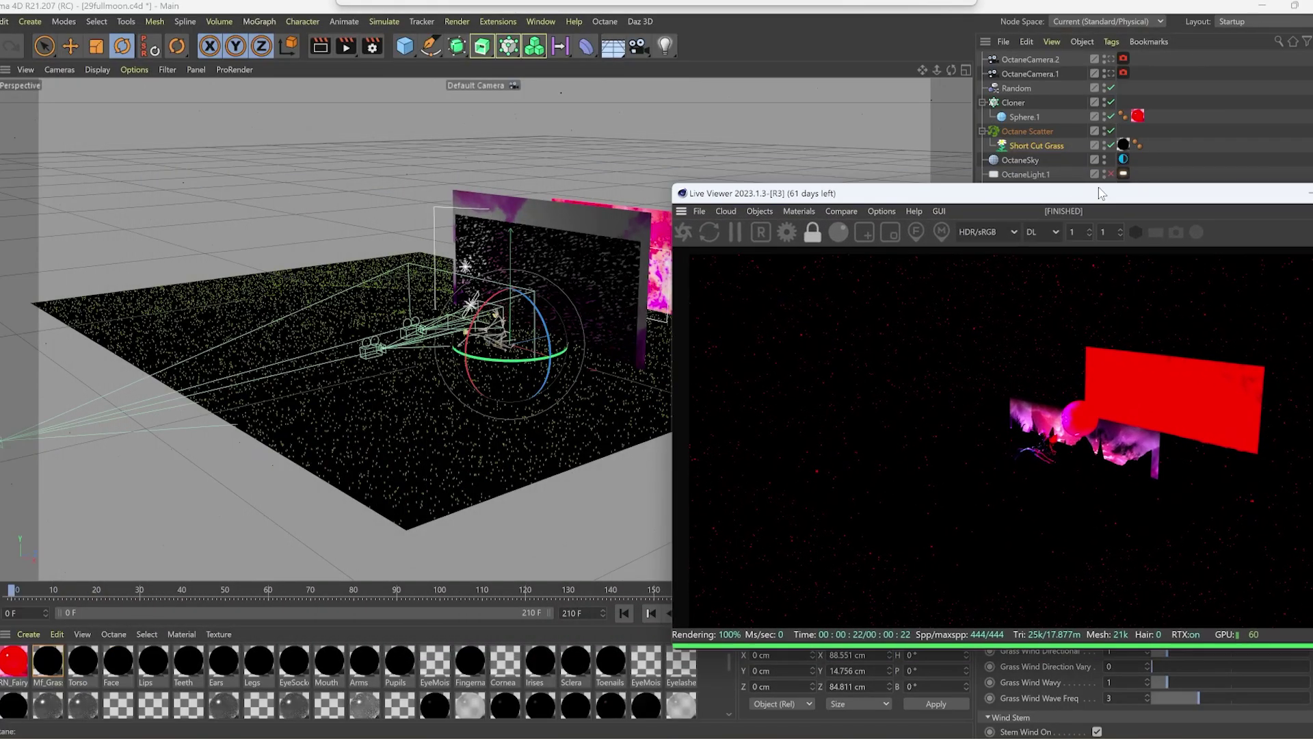
pyautogui.click(560, 260)
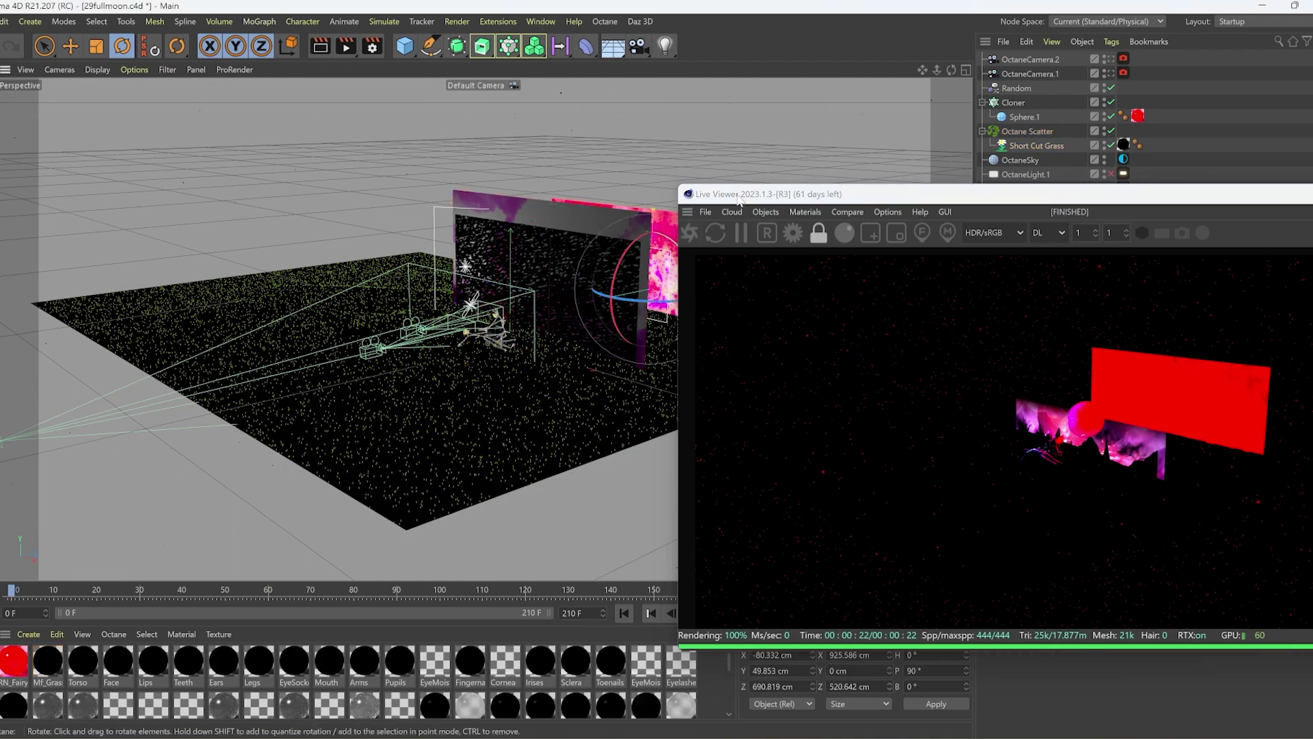
pyautogui.moveTo(737, 198); pyautogui.dragTo(786, 210)
pyautogui.moveTo(383, 322); pyautogui.dragTo(359, 310)
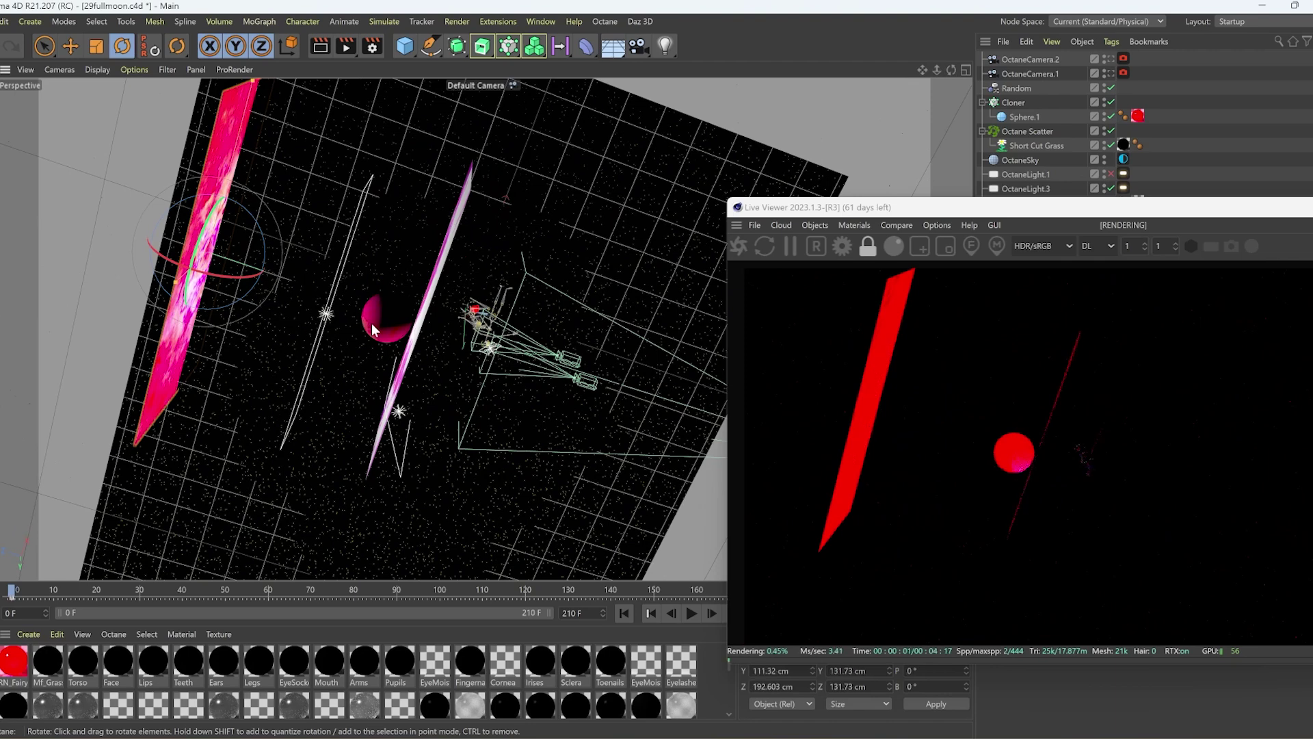
pyautogui.click(371, 323)
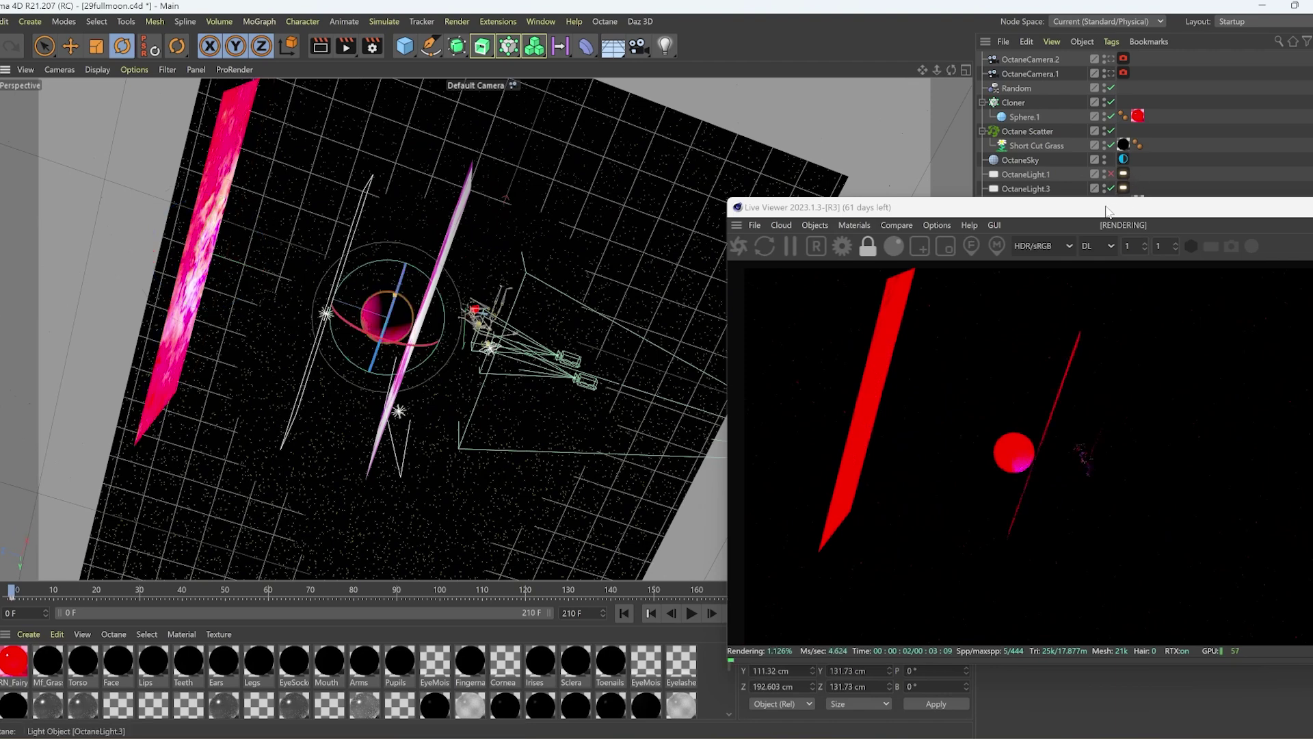
# Add an Octane daylight to the scene and inspect the layout from above and at an angle, keeping the Live Viewer aside.
pyautogui.moveTo(1106, 208); pyautogui.dragTo(492, 189)
pyautogui.click(203, 204)
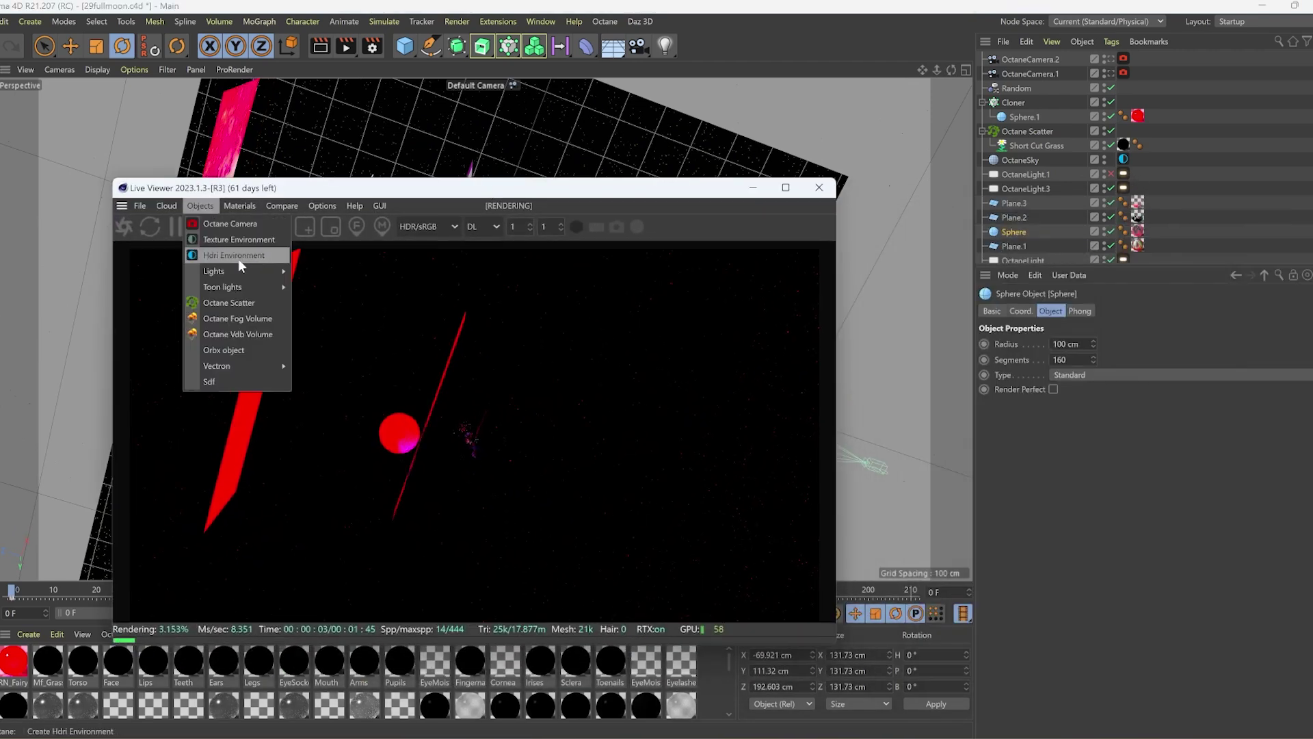
pyautogui.moveTo(253, 272)
pyautogui.click(329, 273)
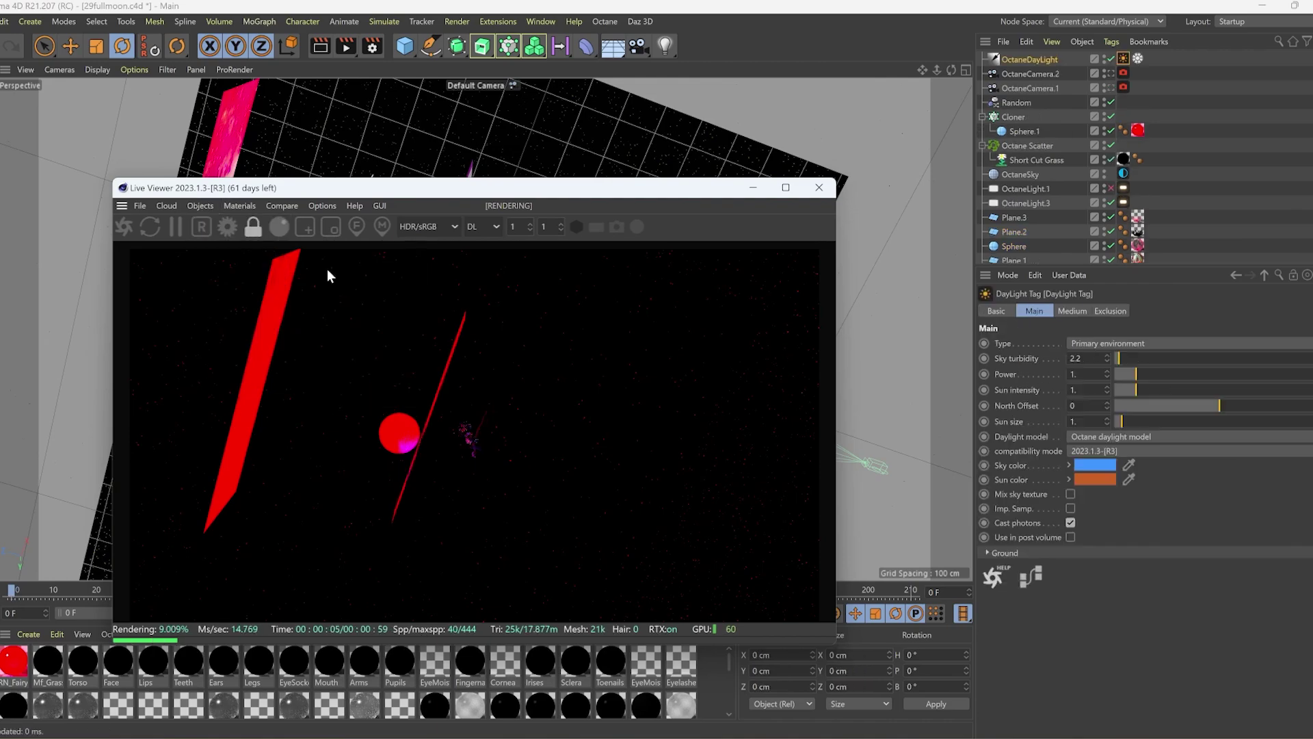
pyautogui.moveTo(450, 198); pyautogui.dragTo(822, 295)
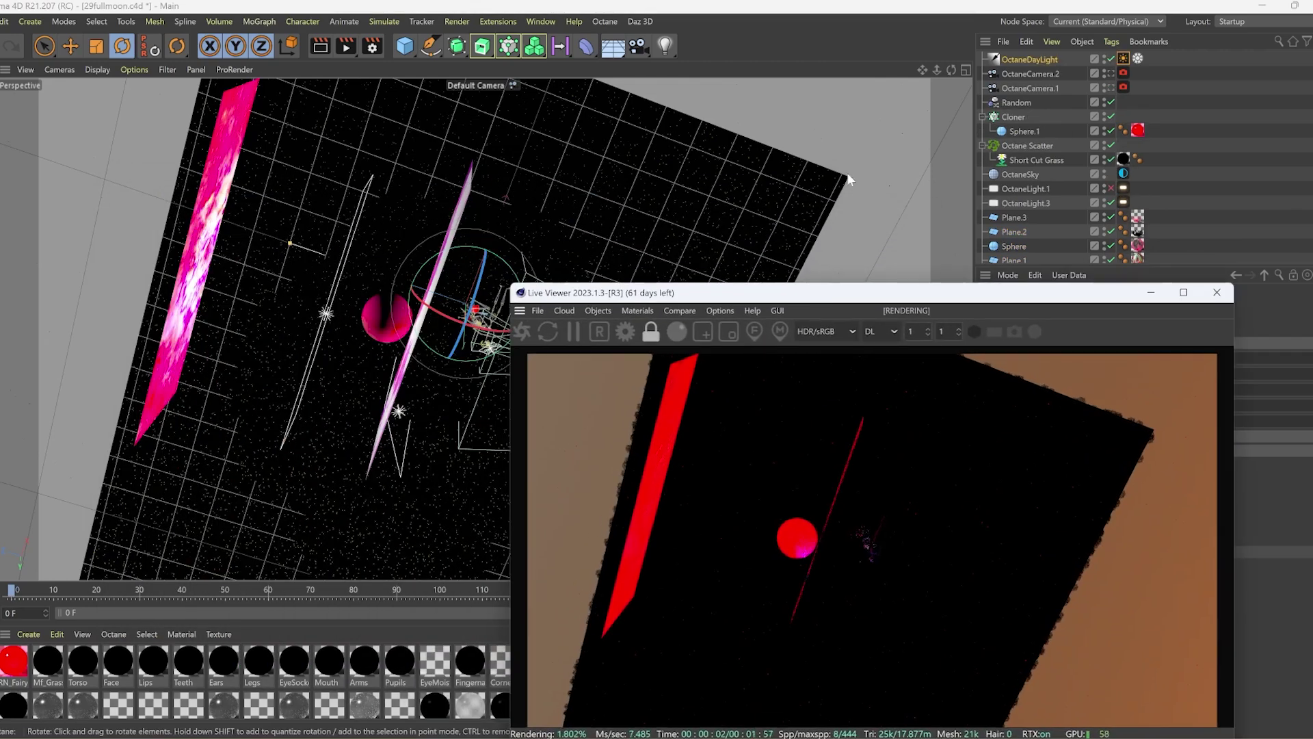
pyautogui.moveTo(484, 329); pyautogui.dragTo(484, 329)
pyautogui.moveTo(952, 69); pyautogui.dragTo(951, 70)
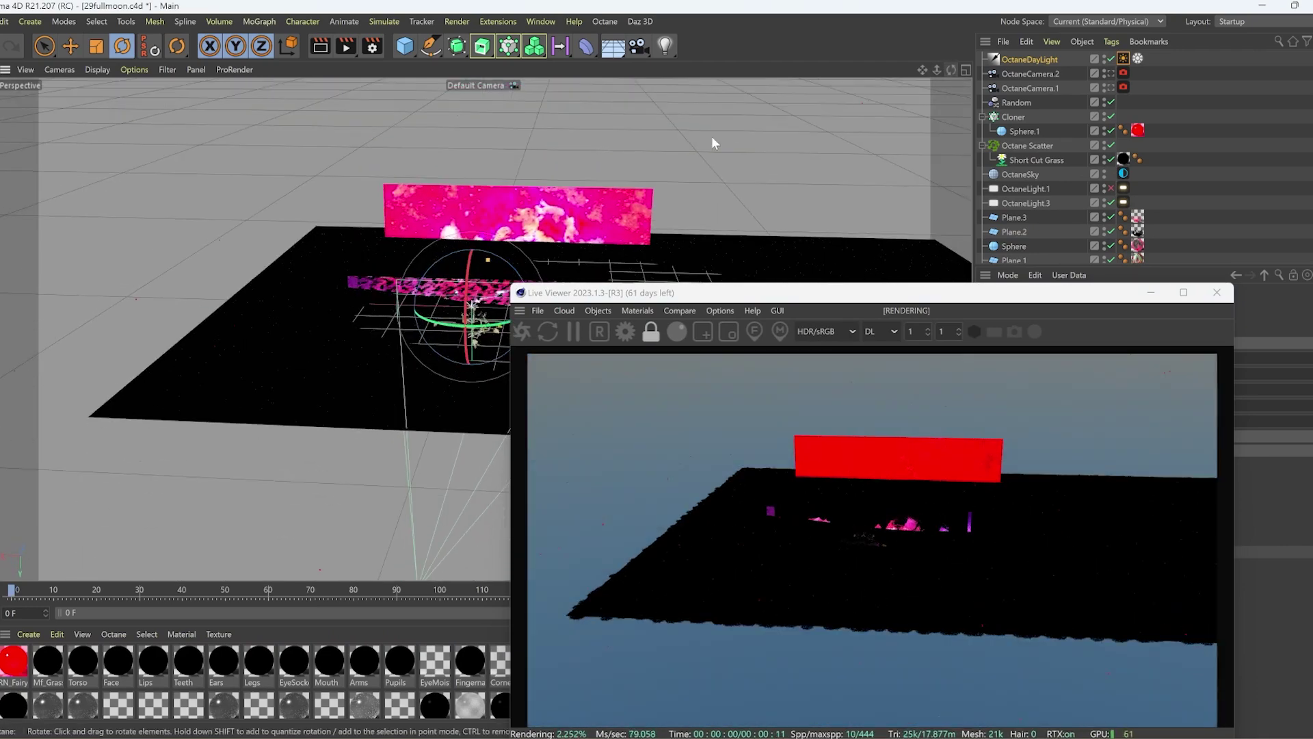
pyautogui.moveTo(629, 293); pyautogui.dragTo(929, 263)
pyautogui.scroll(4, 569, 272)
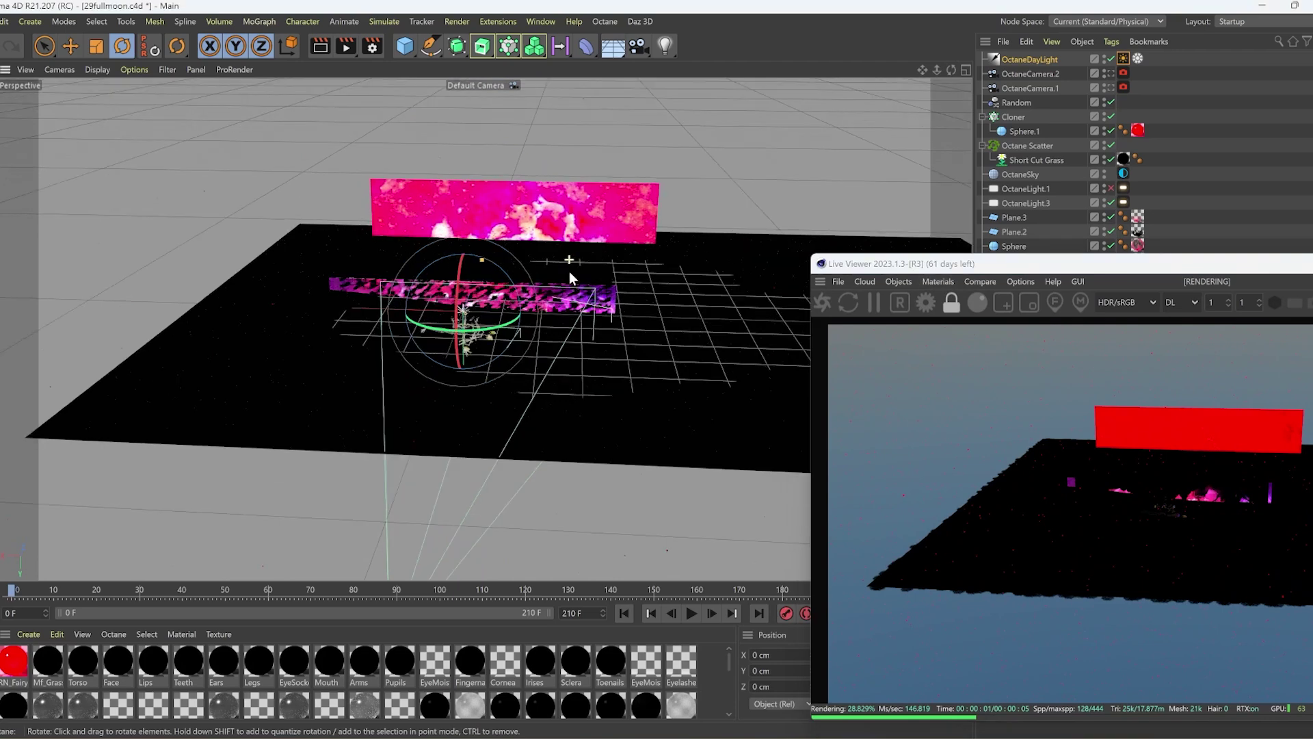
# Select Plane.2, open its Octane material's Opacity image texture and browse to the folder that holds its alpha file.
pyautogui.click(601, 276)
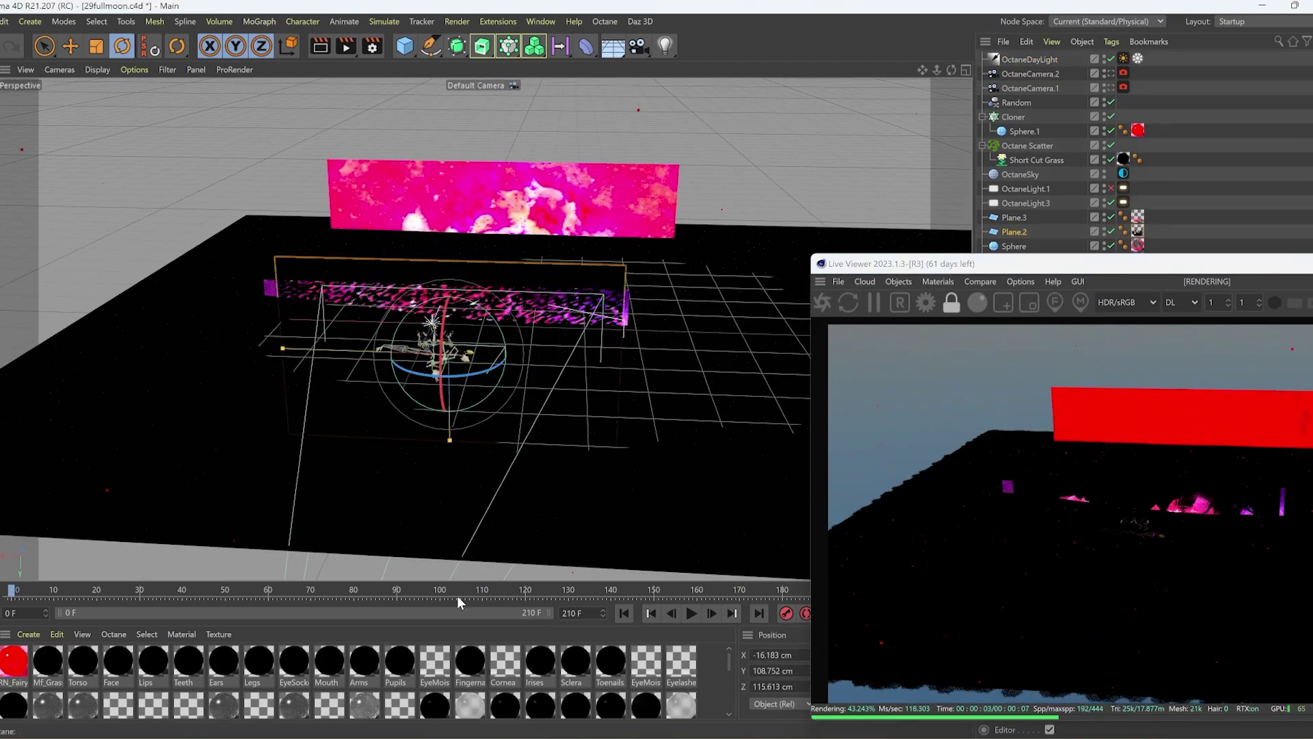
pyautogui.moveTo(441, 581); pyautogui.dragTo(410, 359)
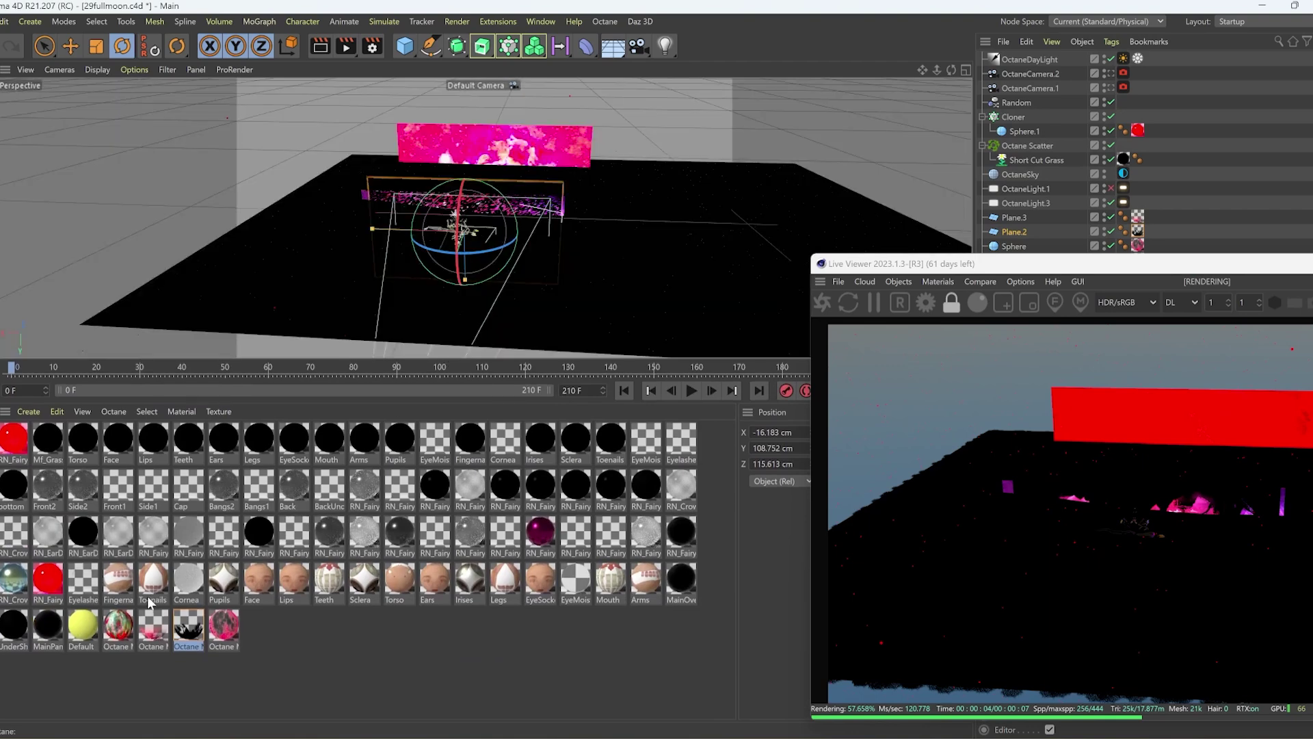
pyautogui.doubleClick(184, 626)
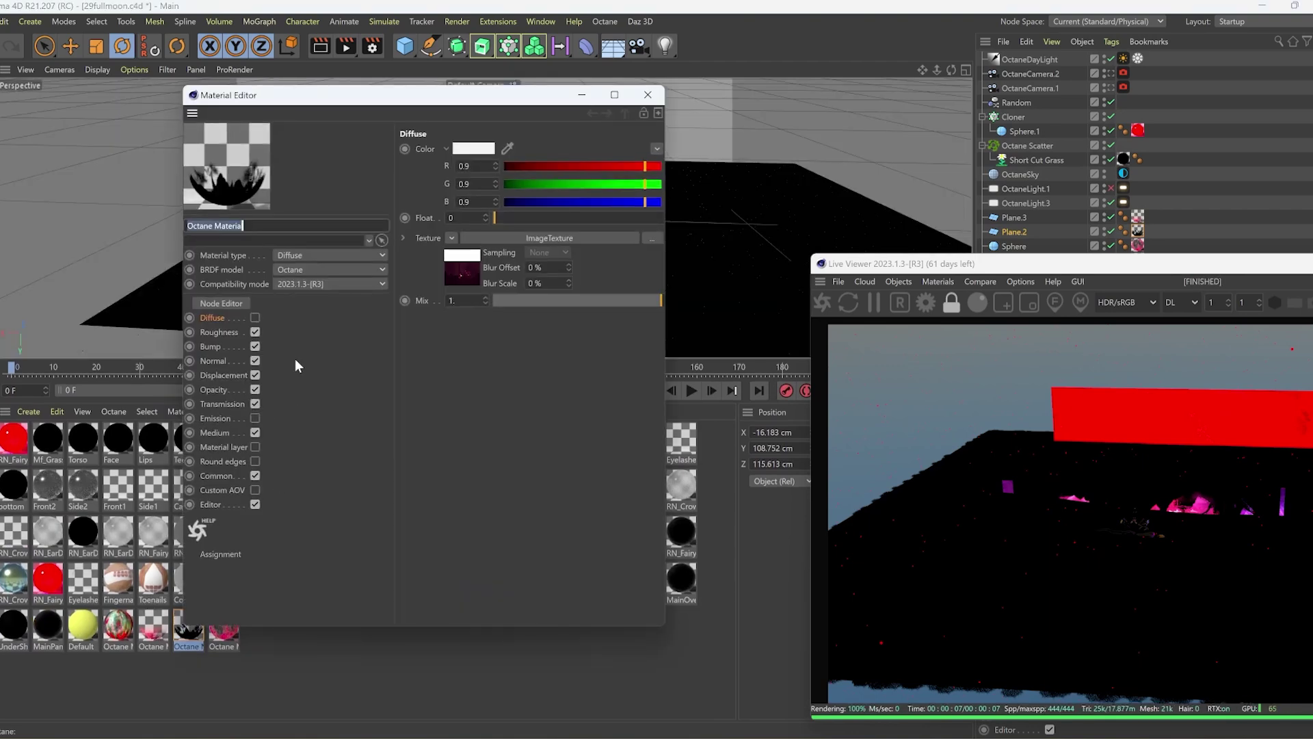
pyautogui.click(217, 389)
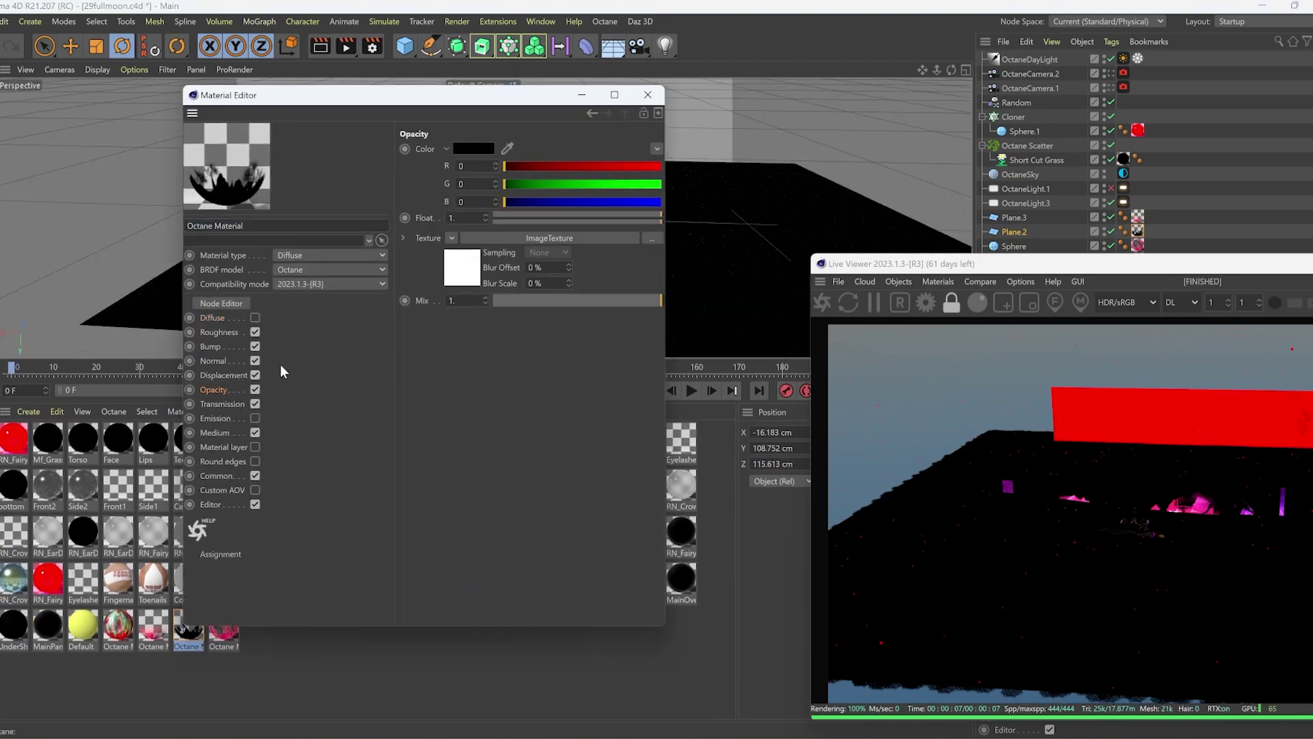
pyautogui.click(558, 236)
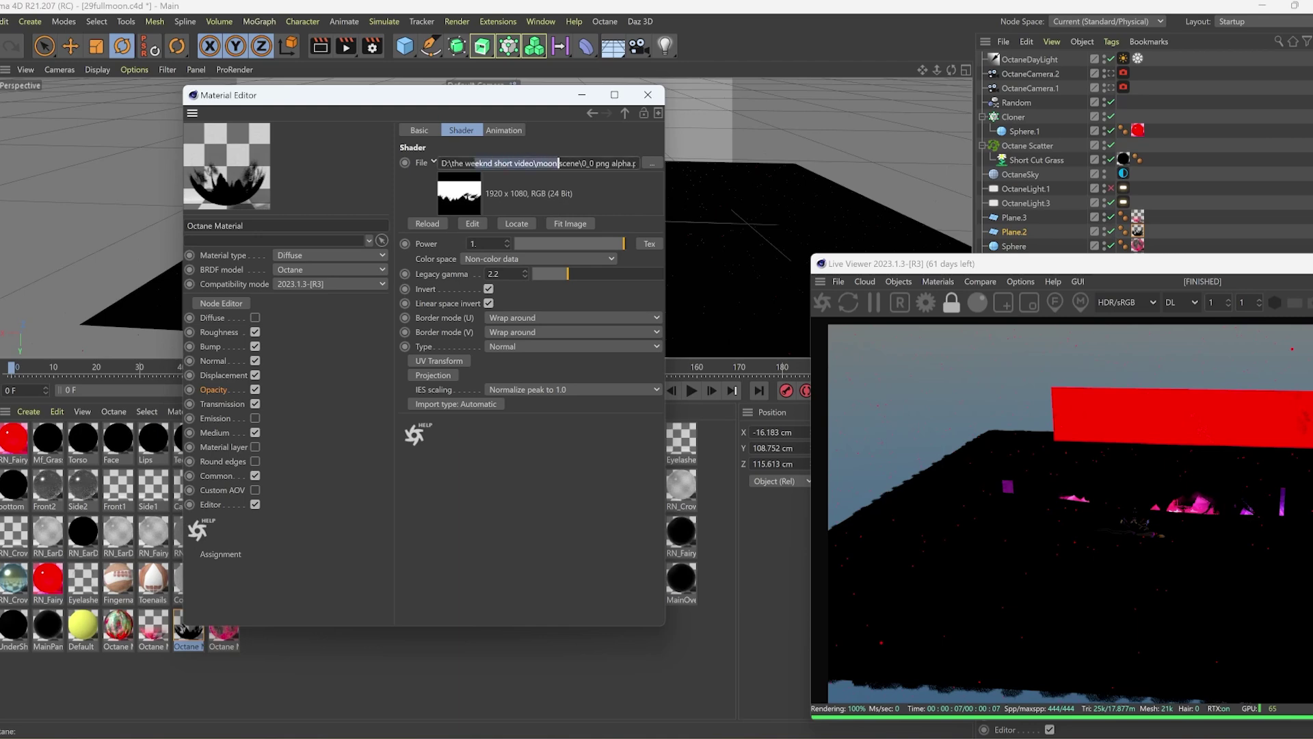
pyautogui.click(650, 162)
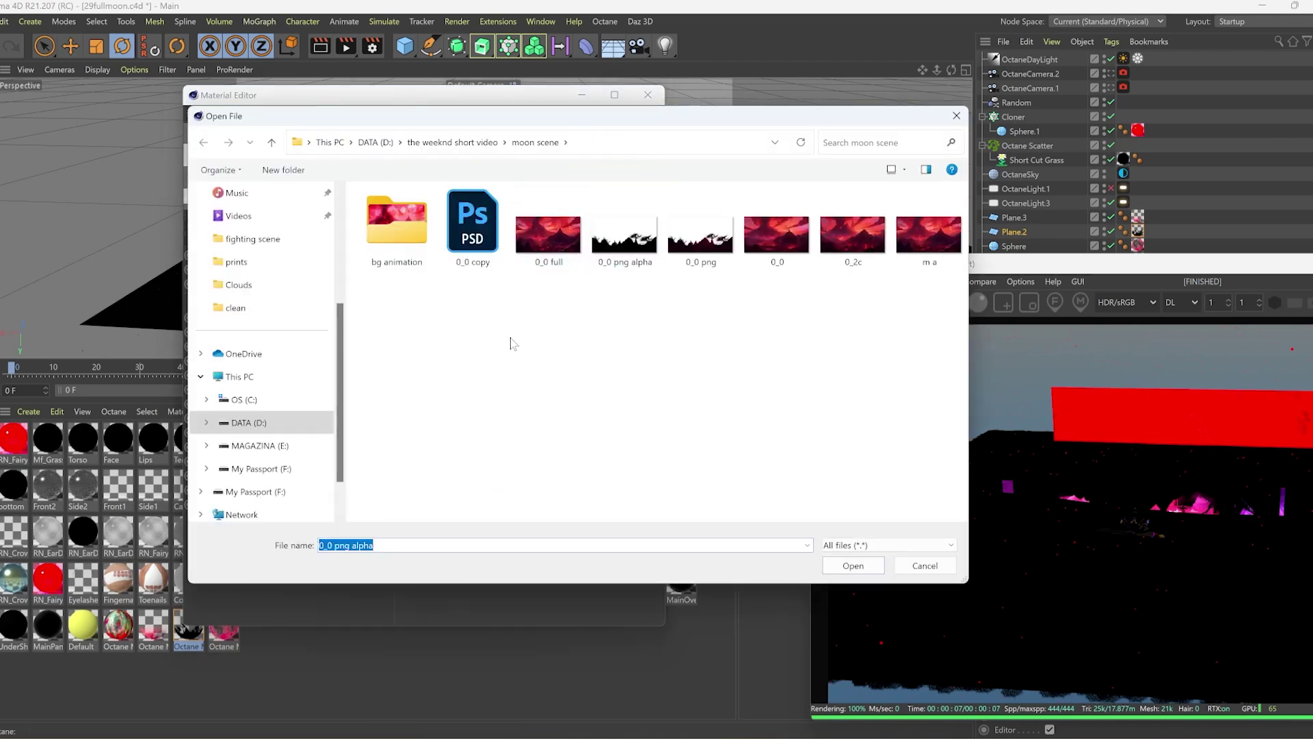
# Copy the path of the moon scene folder from the file dialog and open that folder in File Explorer.
pyautogui.click(644, 311)
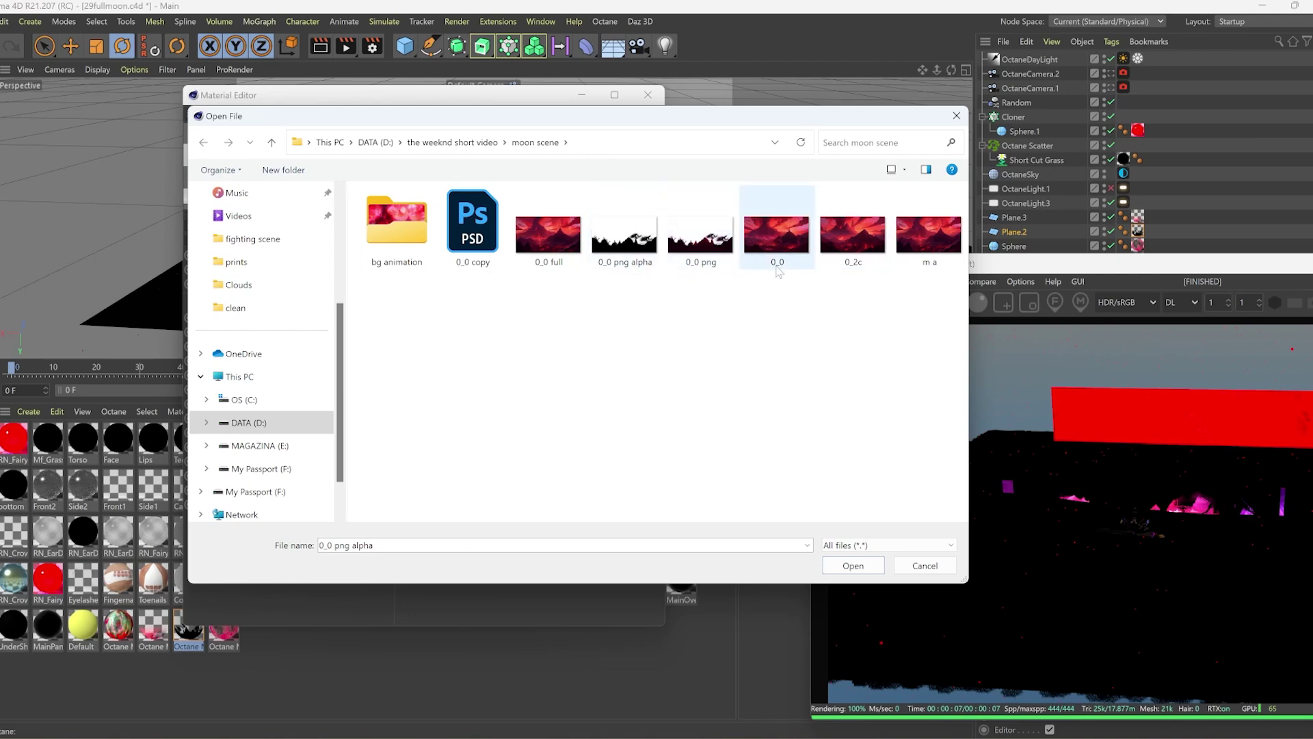
pyautogui.click(605, 140)
pyautogui.hotkey('ctrl', 'c')
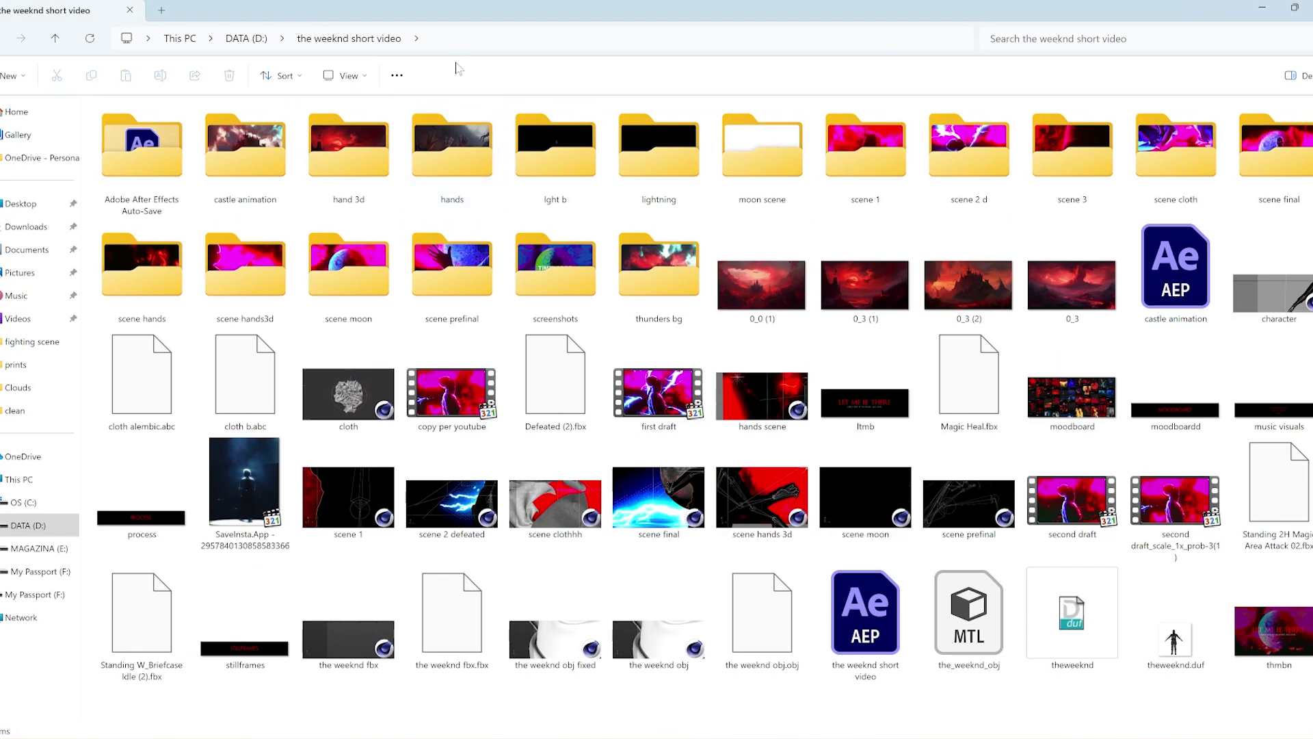
pyautogui.click(465, 33)
pyautogui.hotkey('ctrl', 'v')
pyautogui.press('Return')
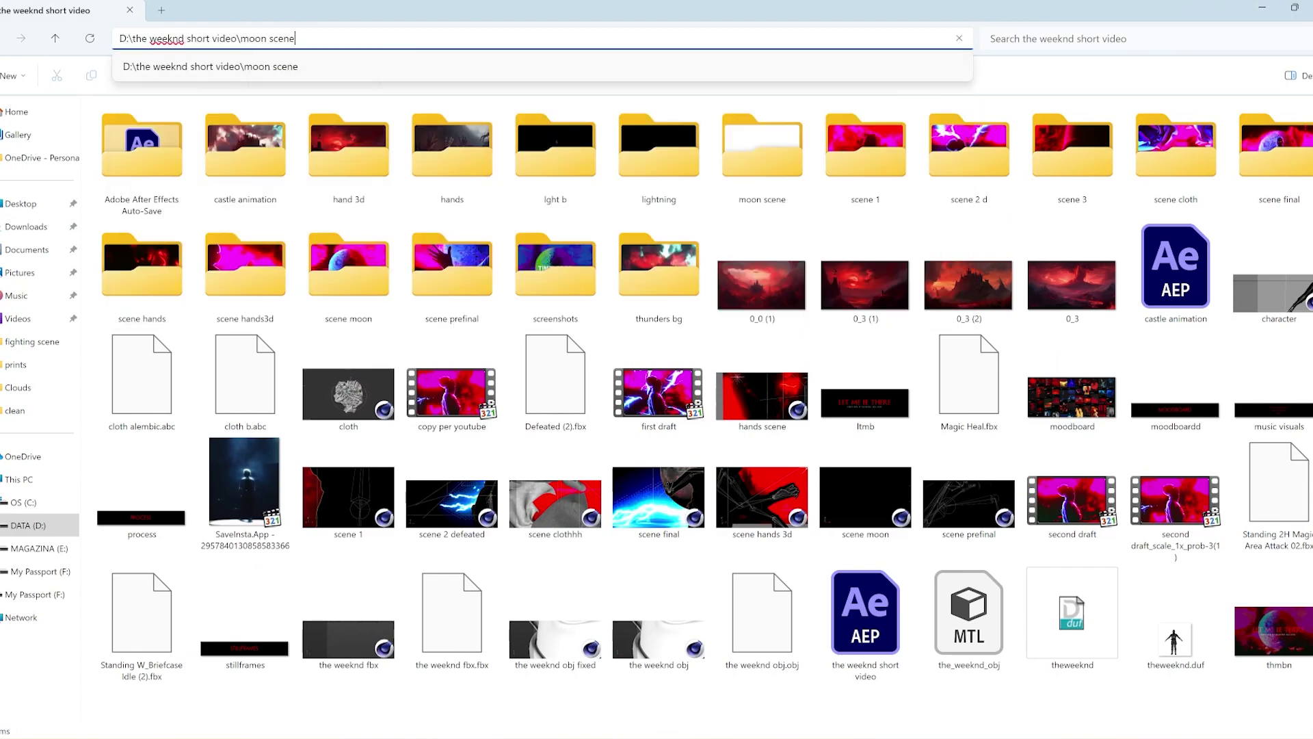
# Preview the 0_0 png mountain cutout, the full 0_0 image and the 0_0 png alpha image, closing the viewer at the end.
pyautogui.doubleClick(383, 150)
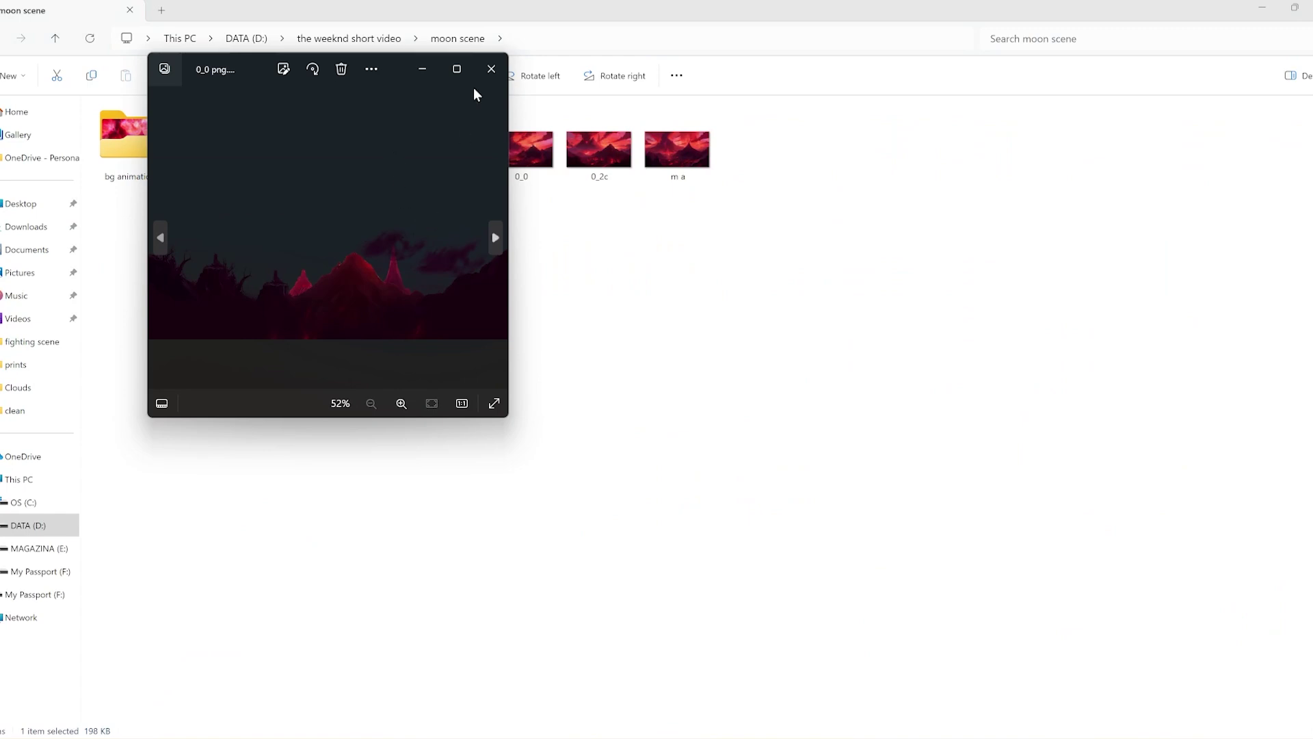
pyautogui.click(489, 65)
pyautogui.click(527, 171)
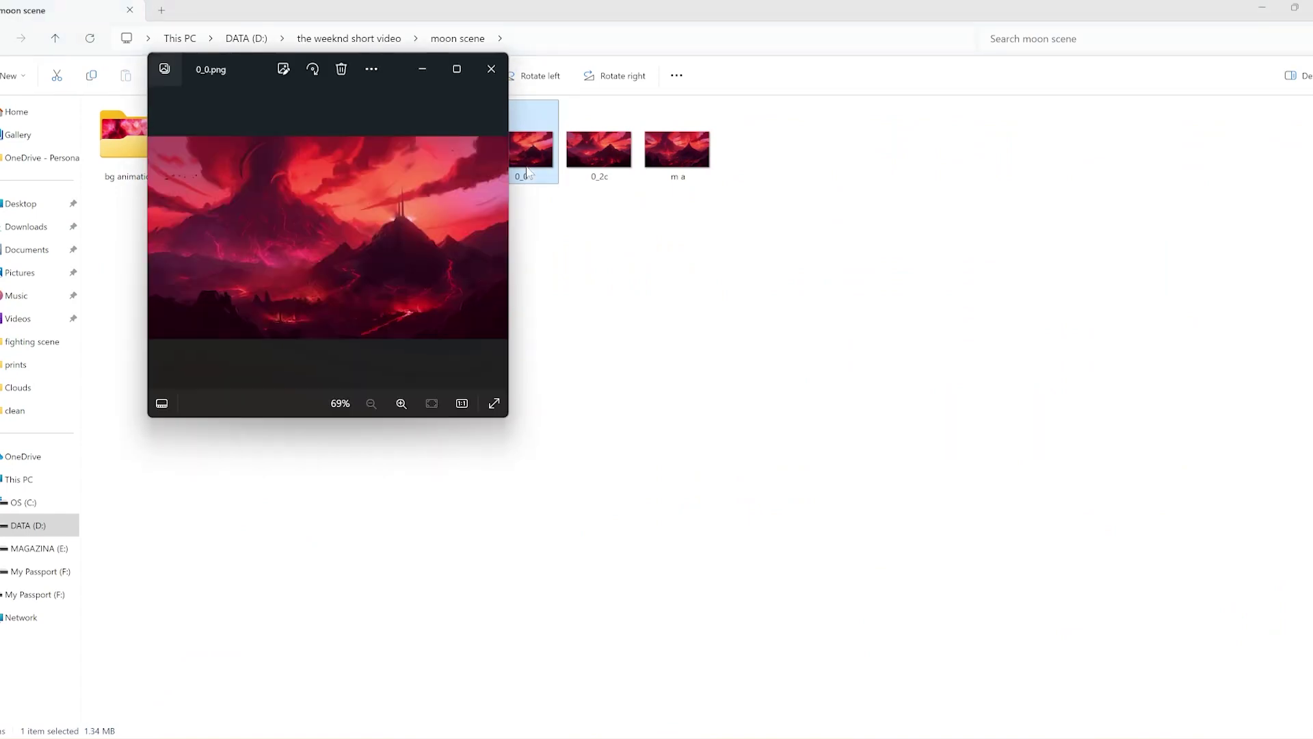
pyautogui.moveTo(511, 292); pyautogui.dragTo(551, 286)
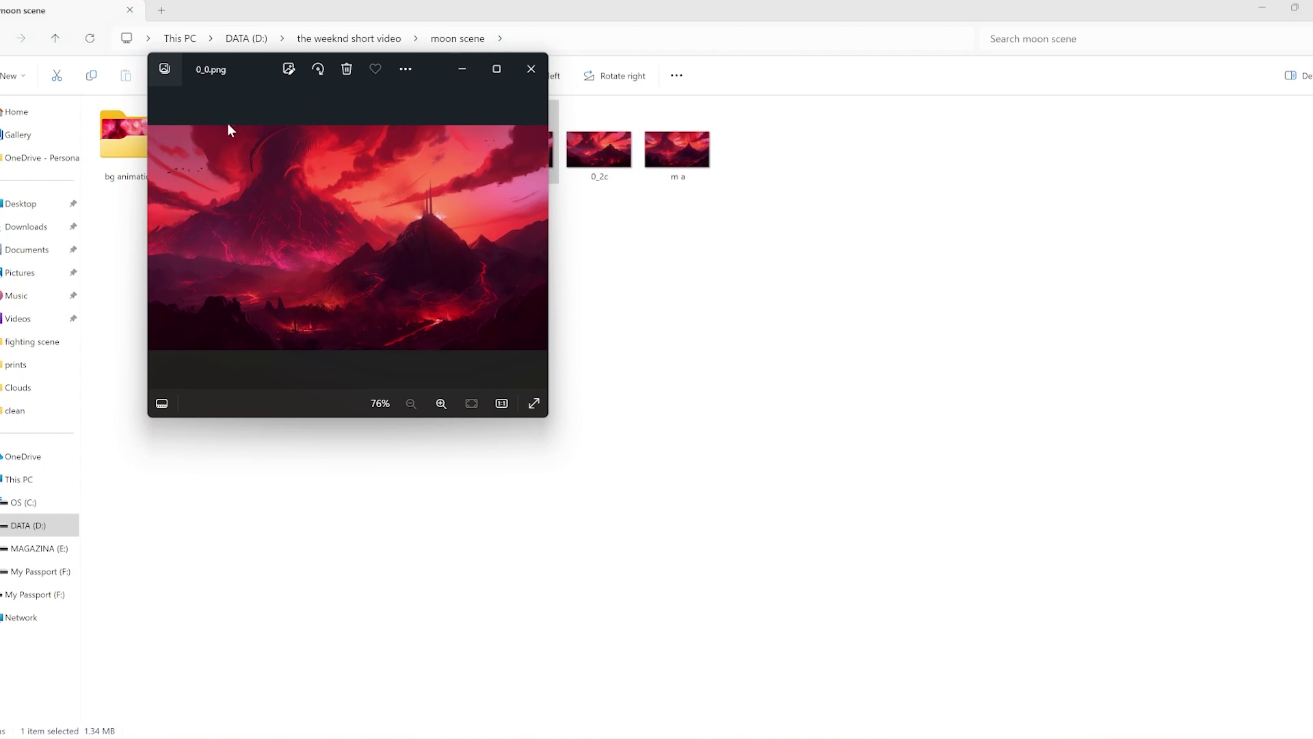
pyautogui.click(532, 69)
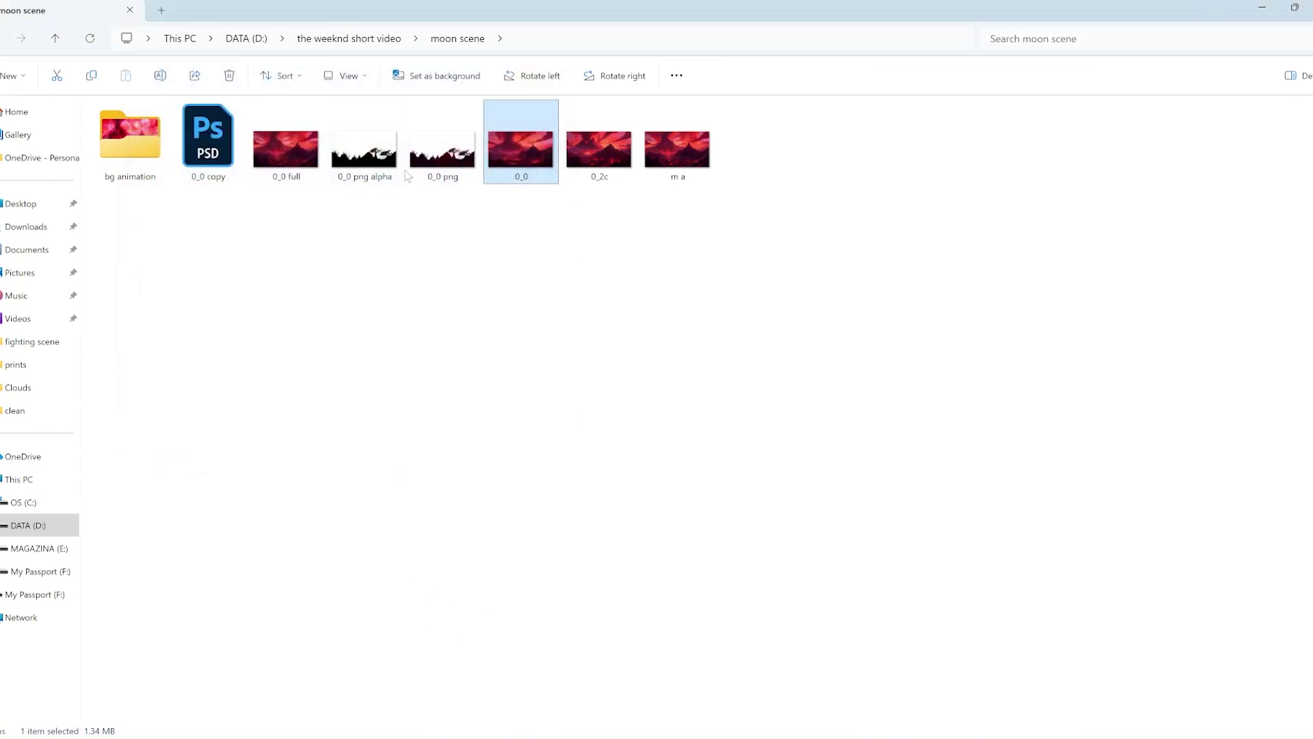
pyautogui.doubleClick(378, 151)
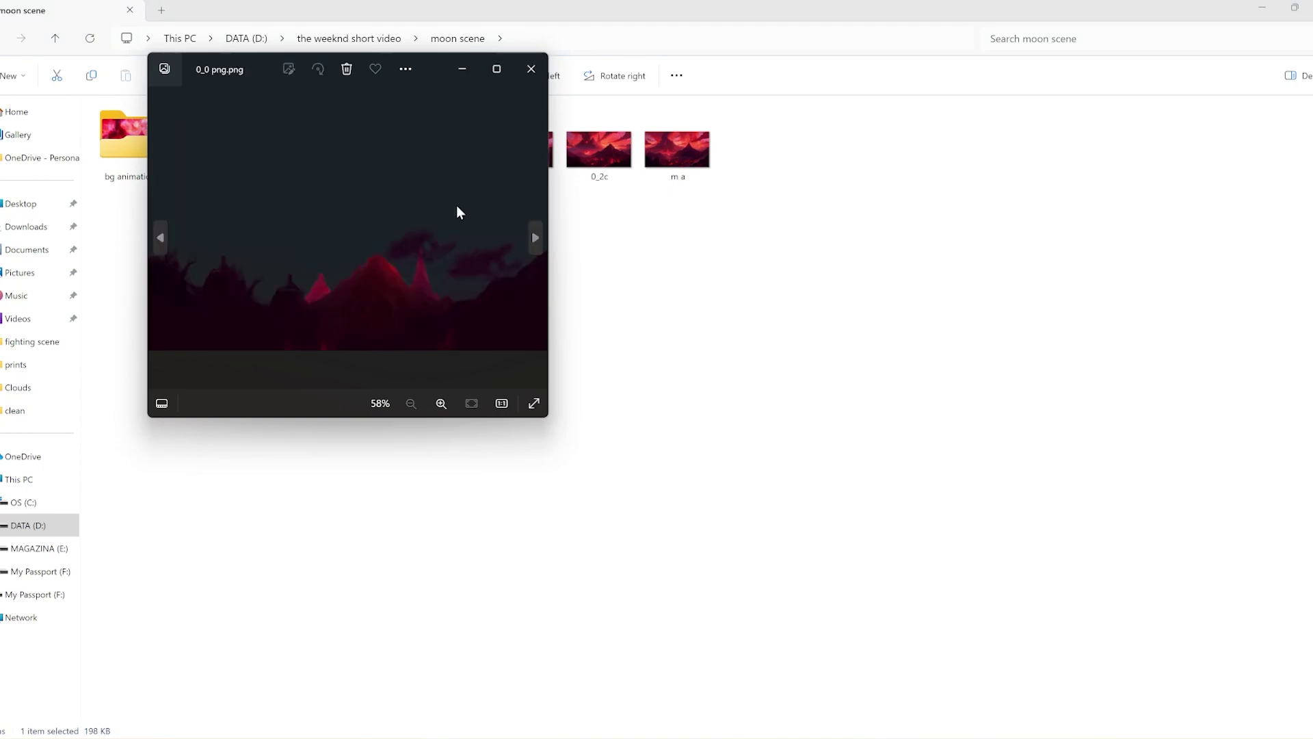
pyautogui.press('Right')
pyautogui.click(530, 68)
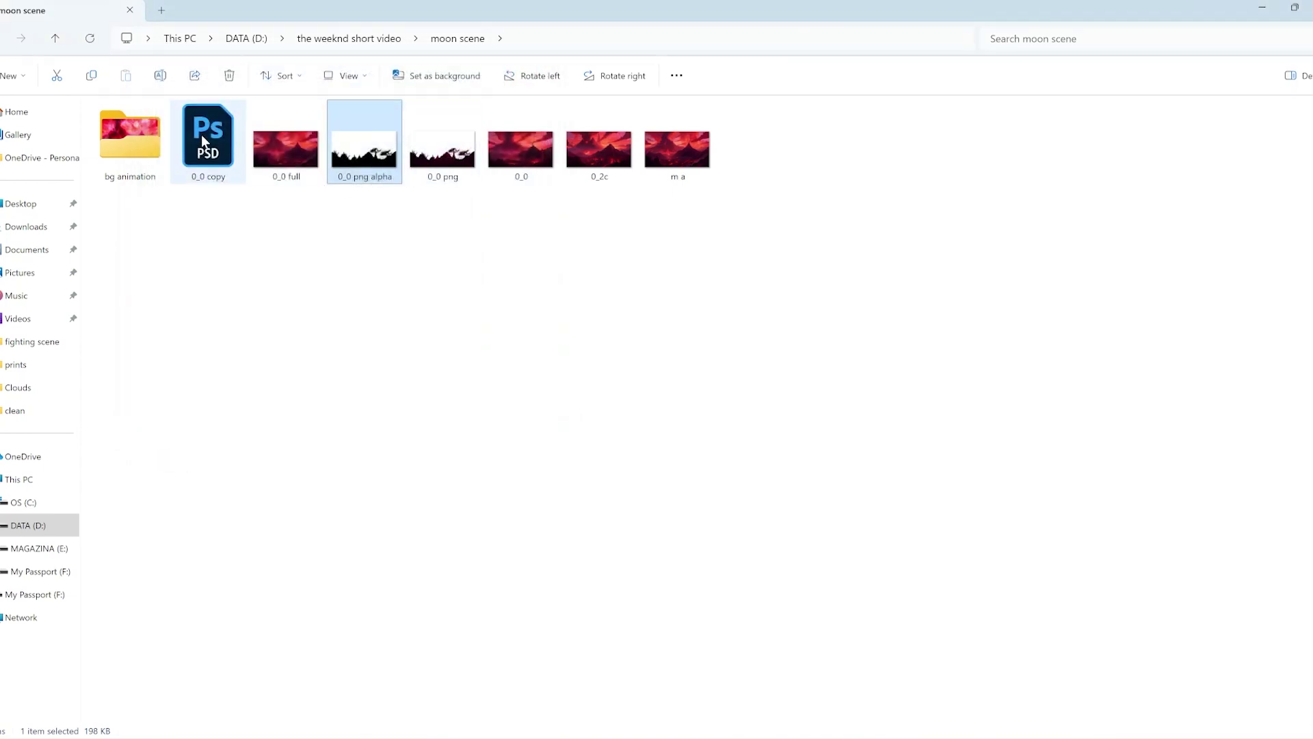
# Open the bg animation folder, step through its image sequence from the first frame and return to the folder named the weeknd short video.
pyautogui.doubleClick(113, 162)
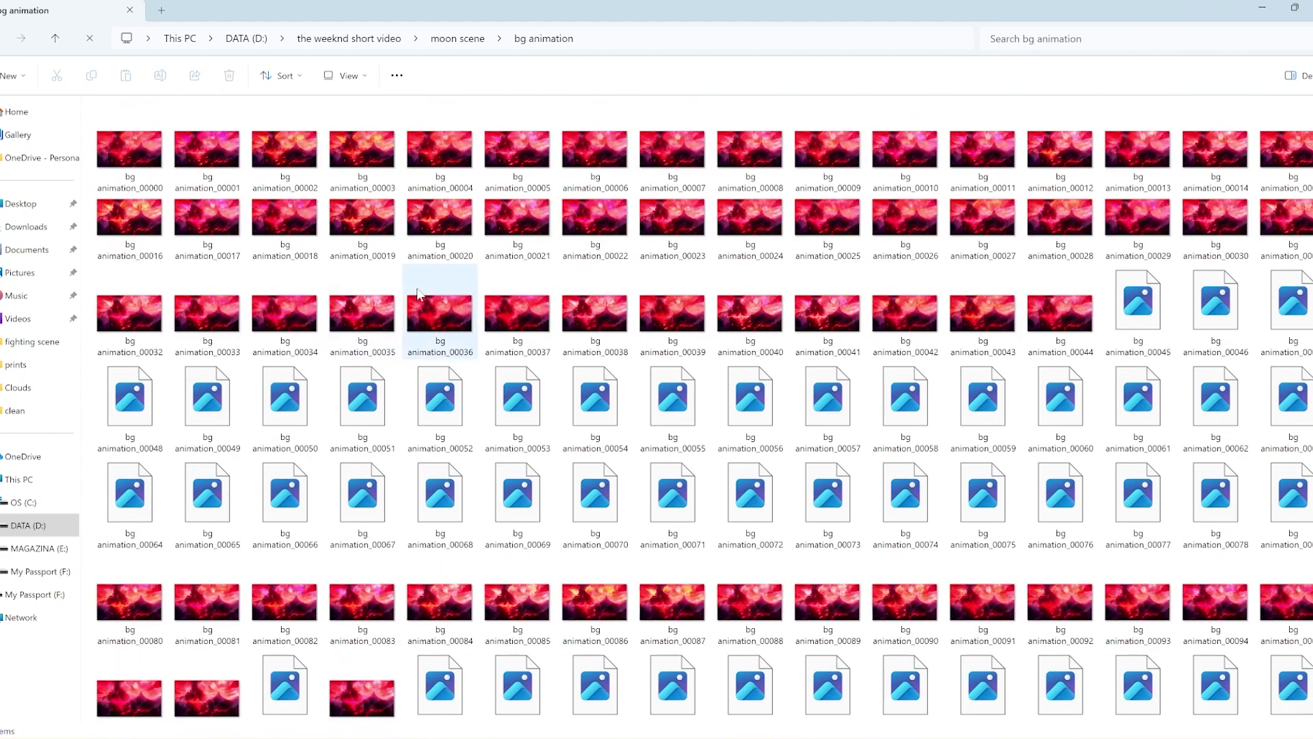
pyautogui.doubleClick(163, 168)
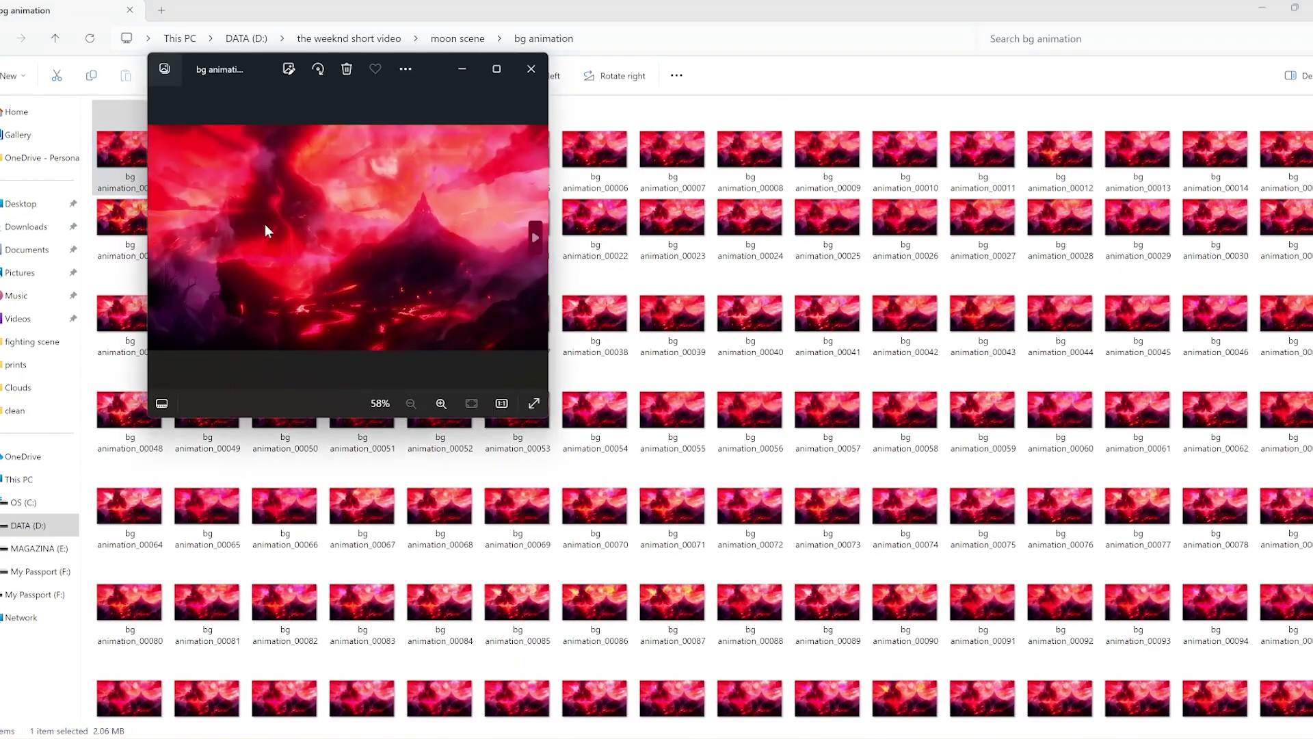
pyautogui.press('Right')
pyautogui.press('Right')
pyautogui.press('Right')
pyautogui.press('Right')
pyautogui.press('Right')
pyautogui.press('Right')
pyautogui.press('Right')
pyautogui.press('Right')
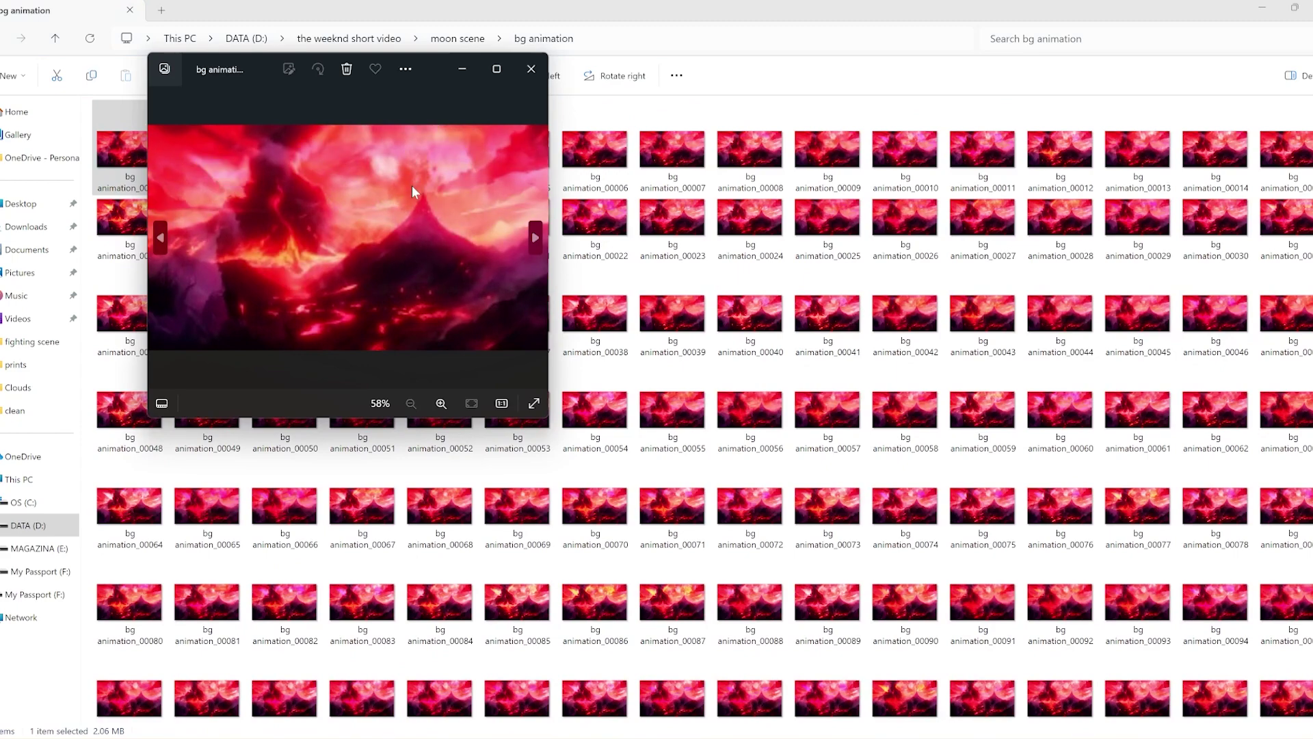
pyautogui.press('Right')
pyautogui.press('Right')
pyautogui.press('Right')
pyautogui.press('Right')
pyautogui.press('Right')
pyautogui.press('Right')
pyautogui.press('Right')
pyautogui.press('Right')
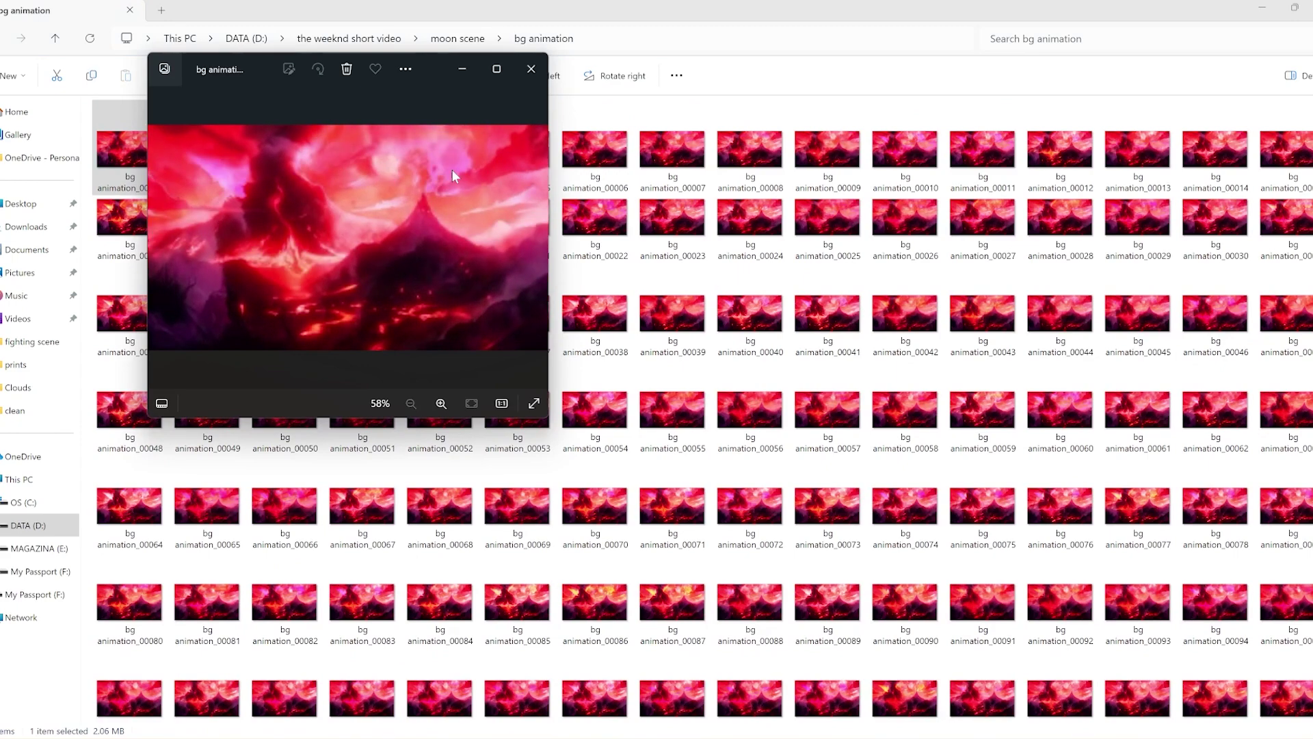
pyautogui.press('Right')
pyautogui.press('Right')
pyautogui.press('Right')
pyautogui.press('Right')
pyautogui.press('Right')
pyautogui.press('Right')
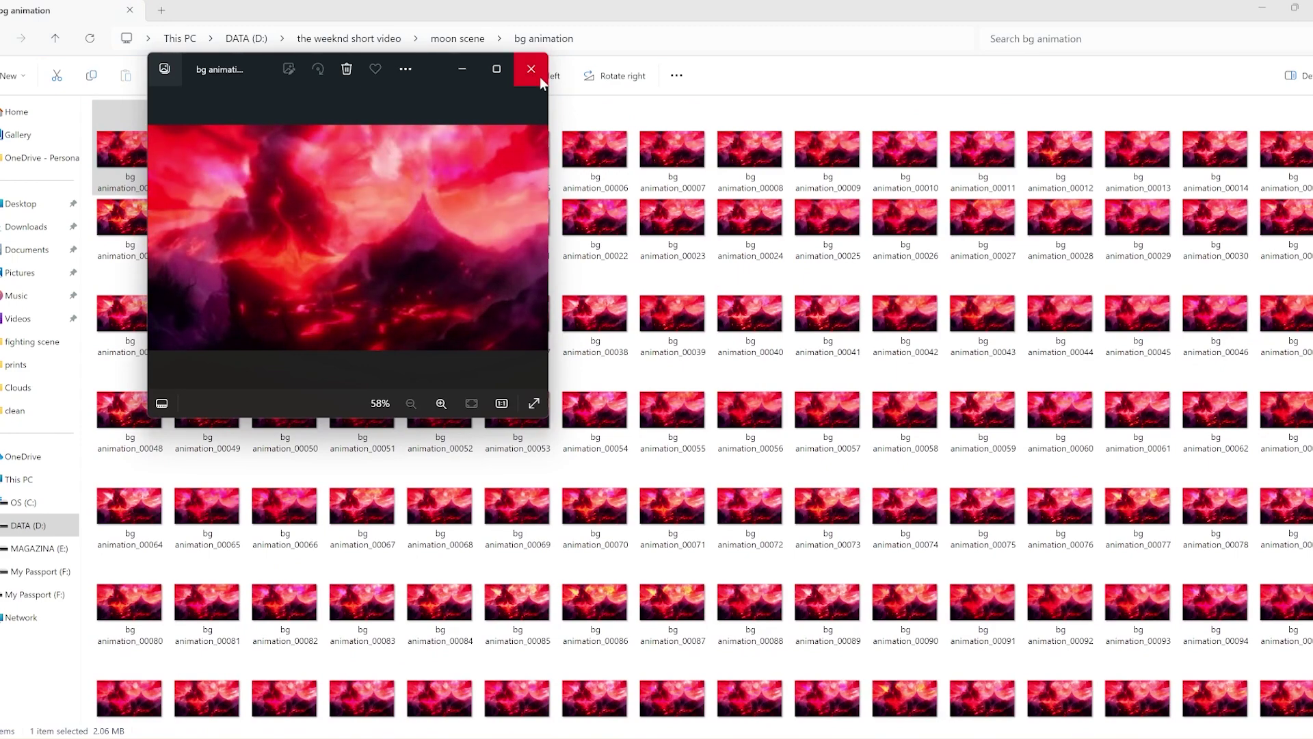
pyautogui.click(531, 68)
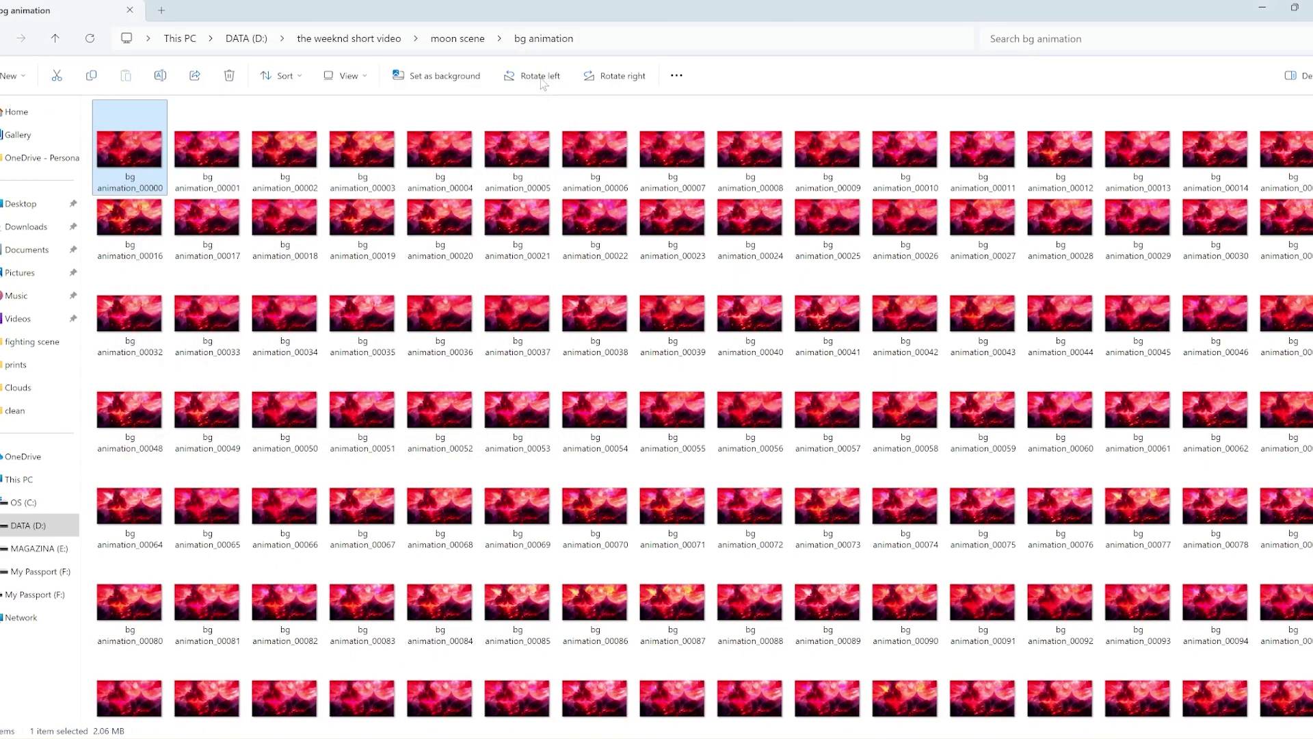
pyautogui.click(449, 43)
pyautogui.click(348, 39)
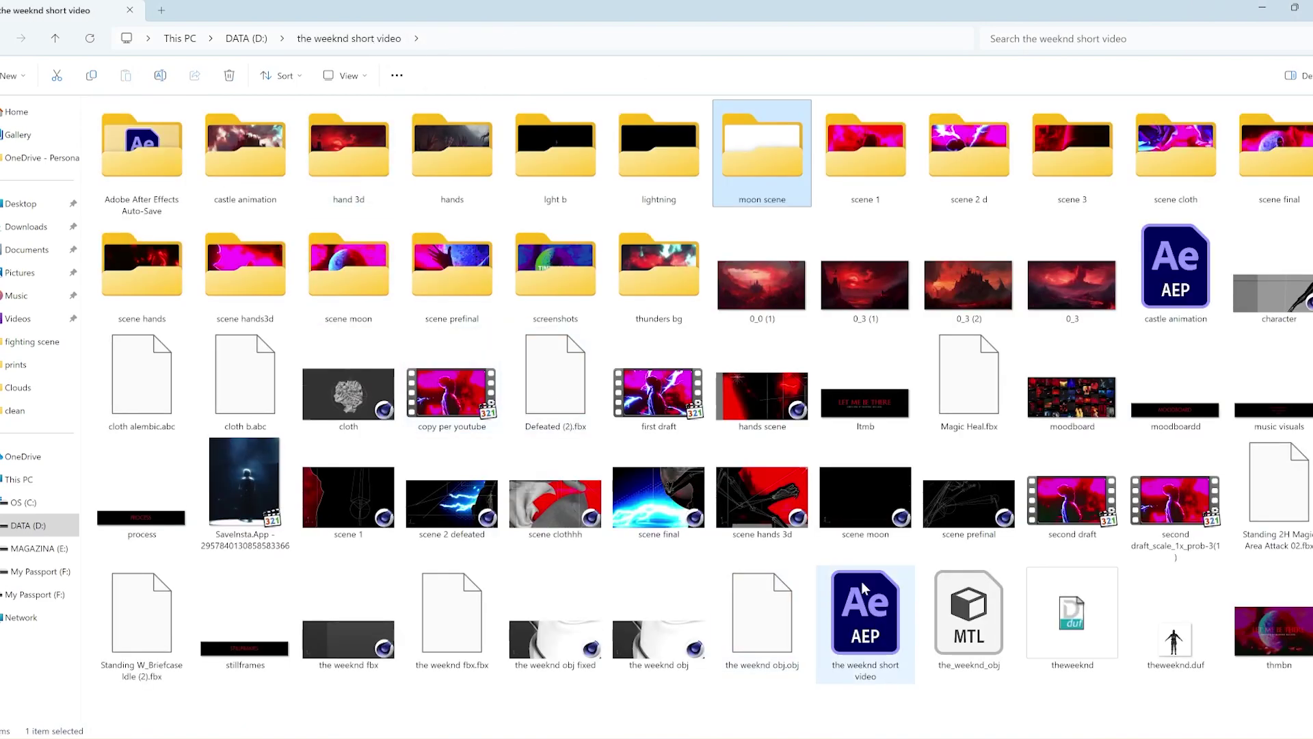
# Open the castle animation project in After Effects, accept its version conversion, and scrub through the hand bg composition before returning to its start.
pyautogui.click(1190, 308)
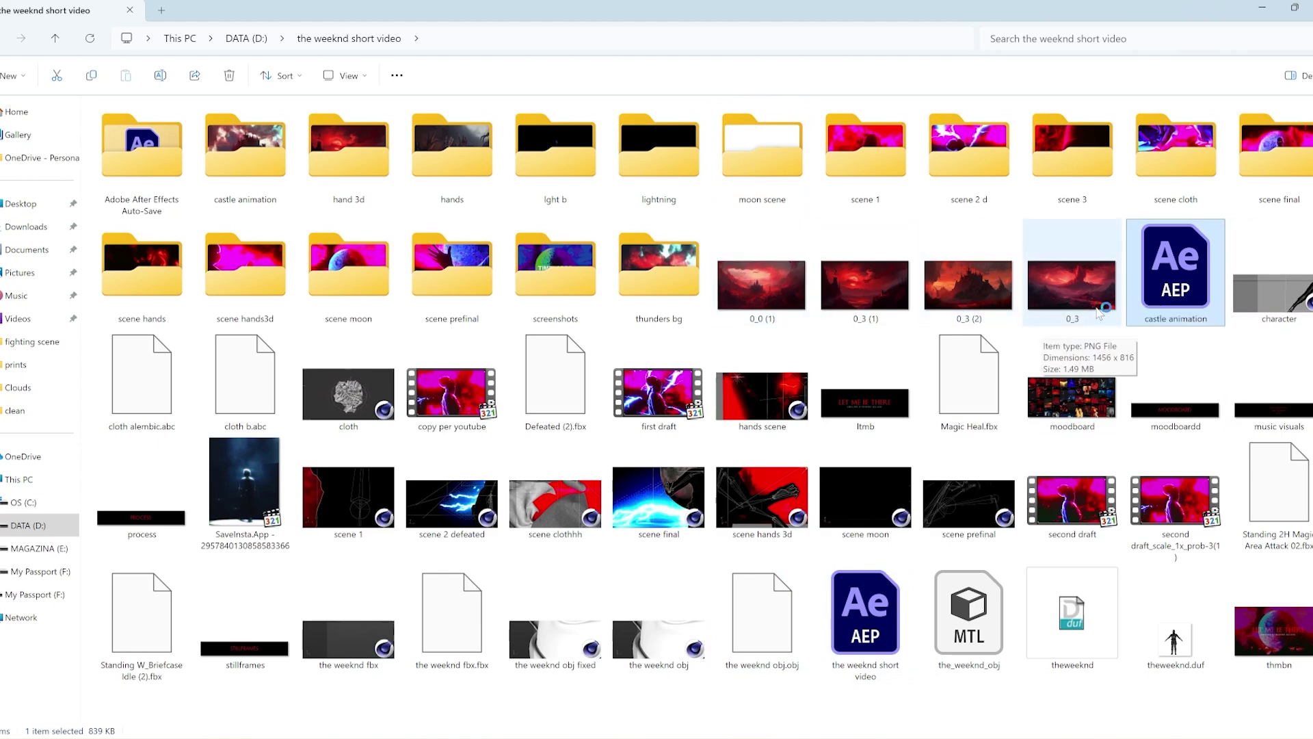
pyautogui.press('Return')
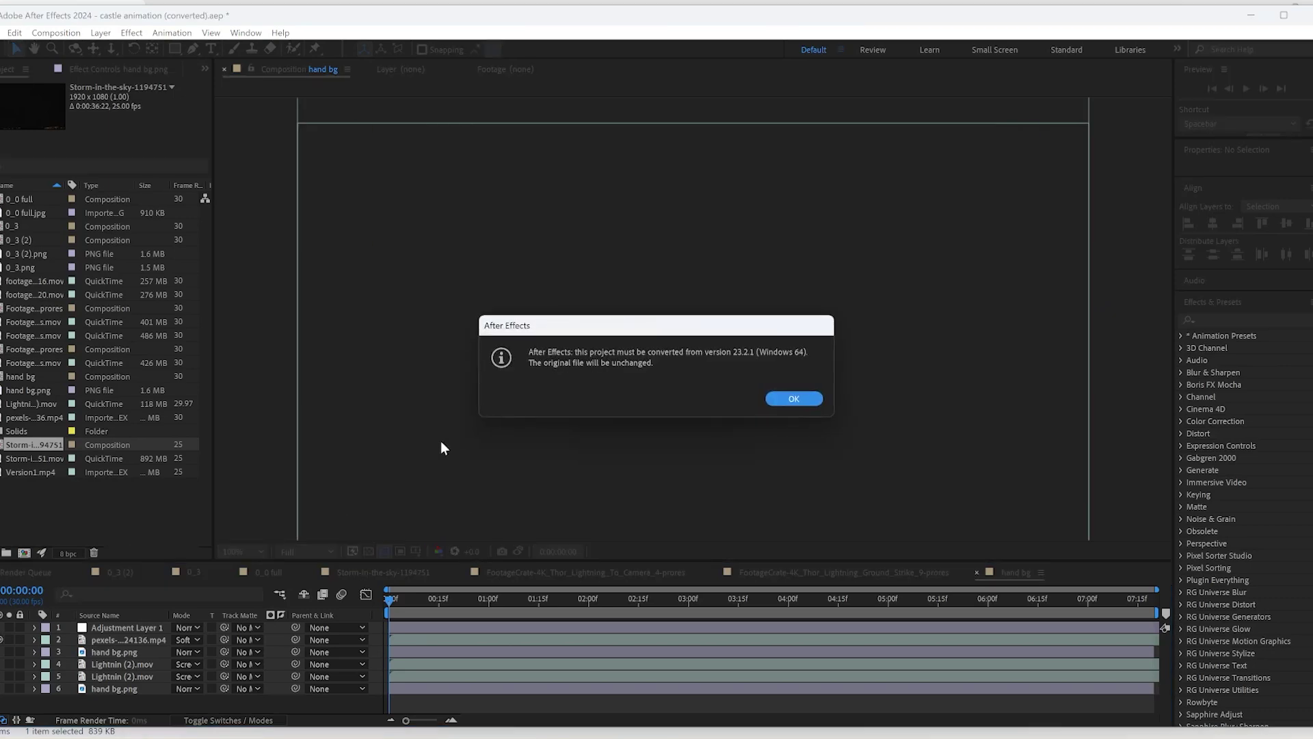
pyautogui.click(794, 399)
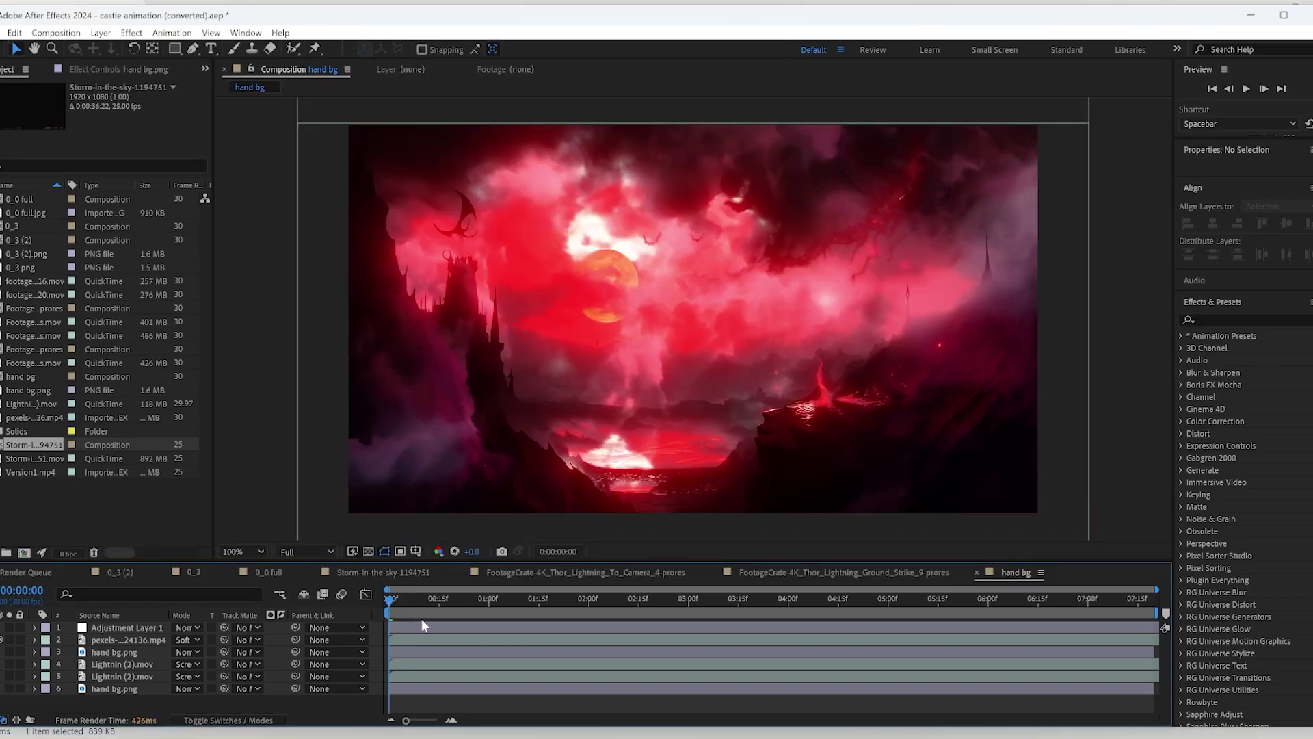
pyautogui.moveTo(403, 604); pyautogui.dragTo(905, 600)
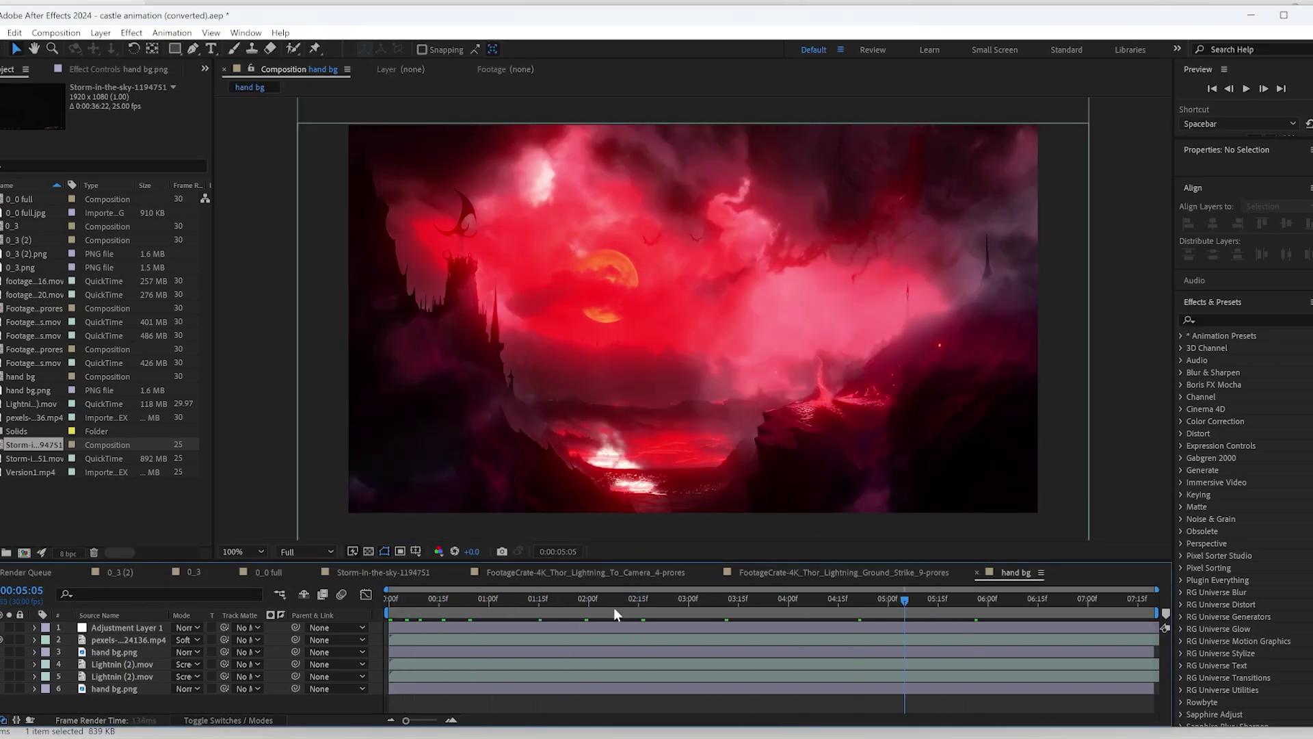
pyautogui.press('Home')
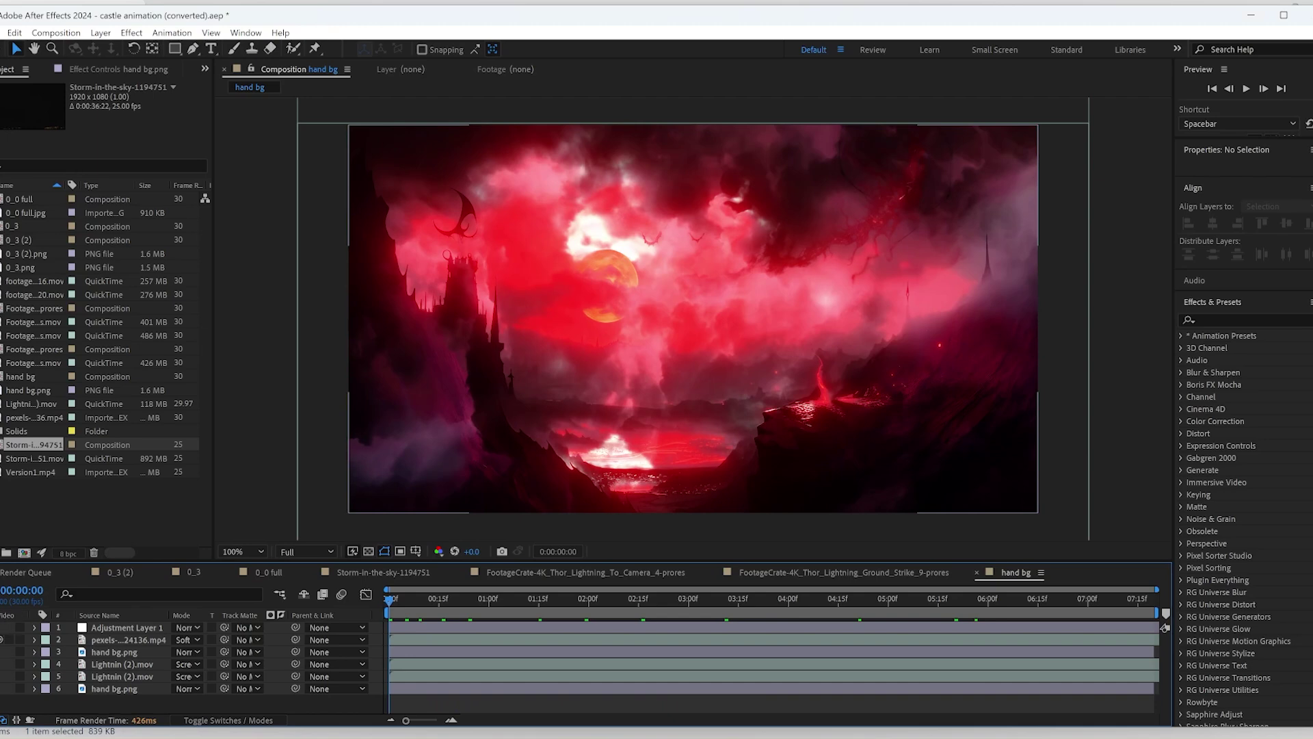
# Isolate the bottom hand bg.png layer and copy a screen capture of the composition image to the clipboard.
pyautogui.click(74, 688)
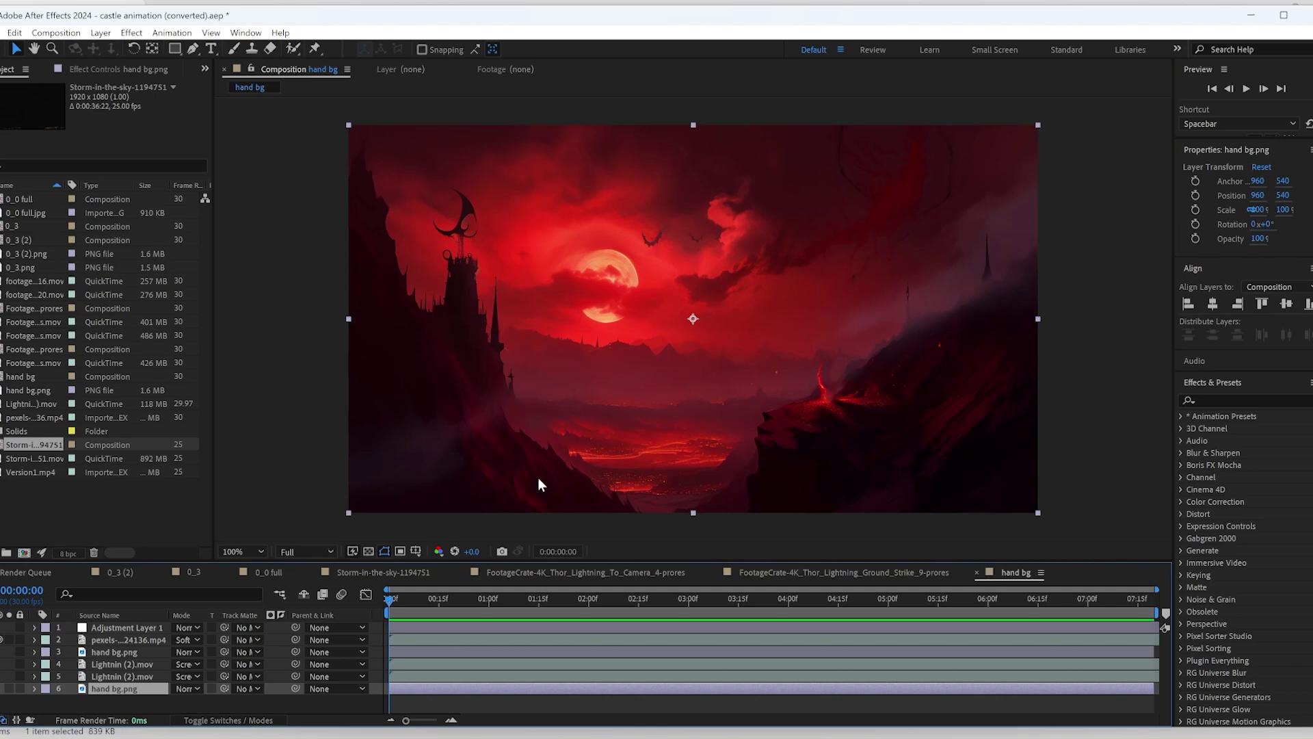
pyautogui.click(280, 424)
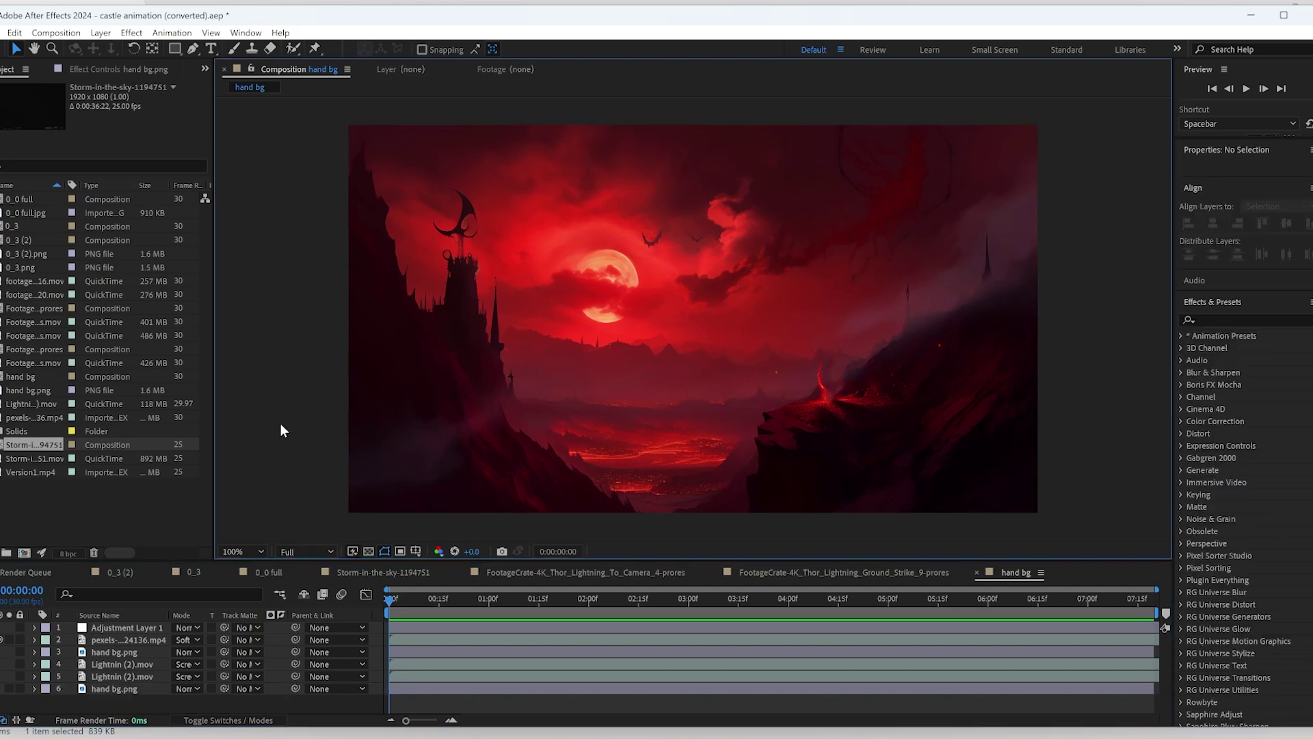
pyautogui.press('super+shift+s')
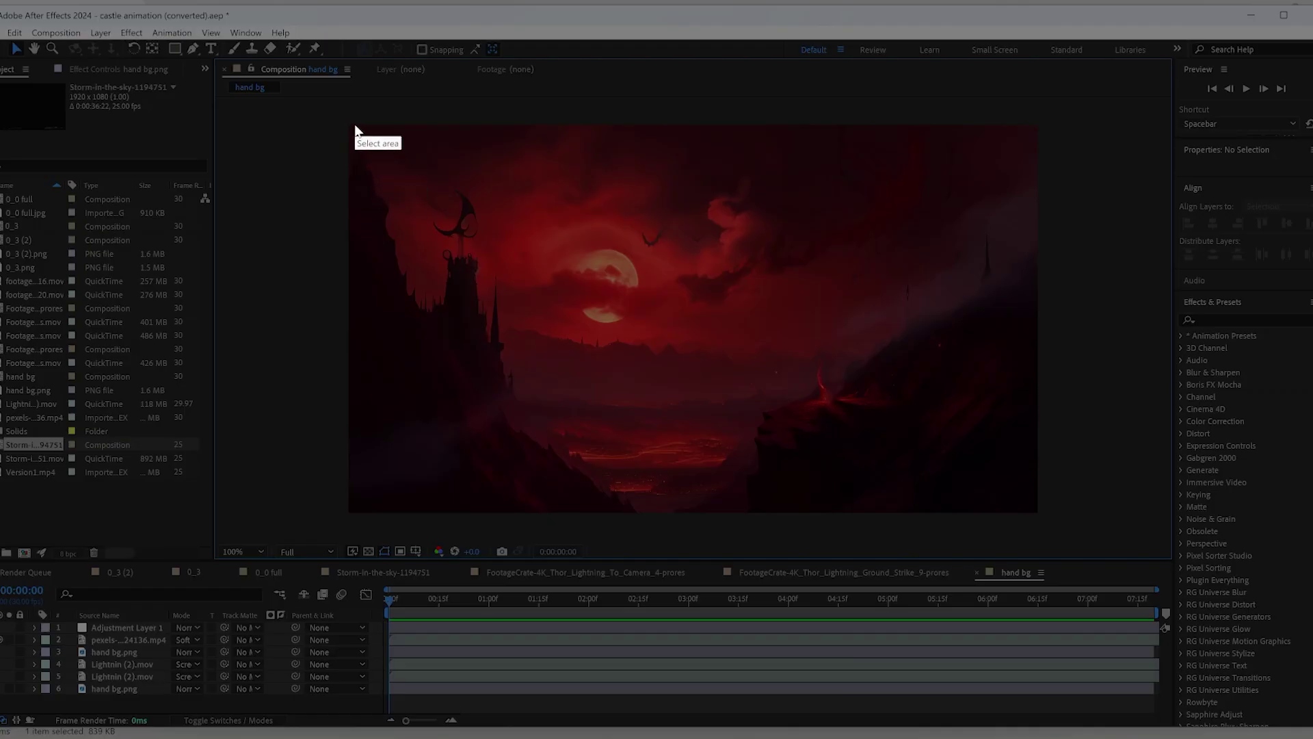
pyautogui.moveTo(351, 125); pyautogui.dragTo(1037, 512)
pyautogui.hotkey('ctrl', 'c')
# In Discord's Midjourney Bot chat, run the /describe command on the captured castle image.
pyautogui.hotkey('alt', 'Tab')
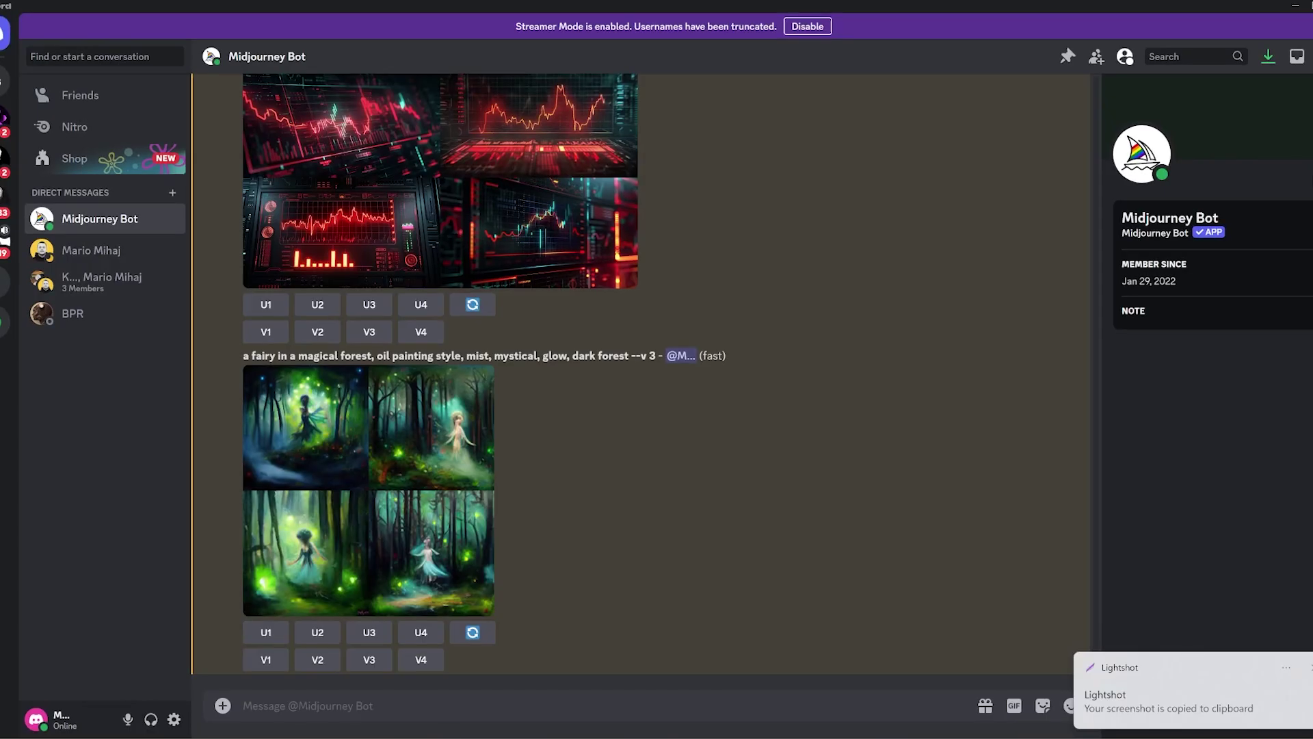
pyautogui.write('/')
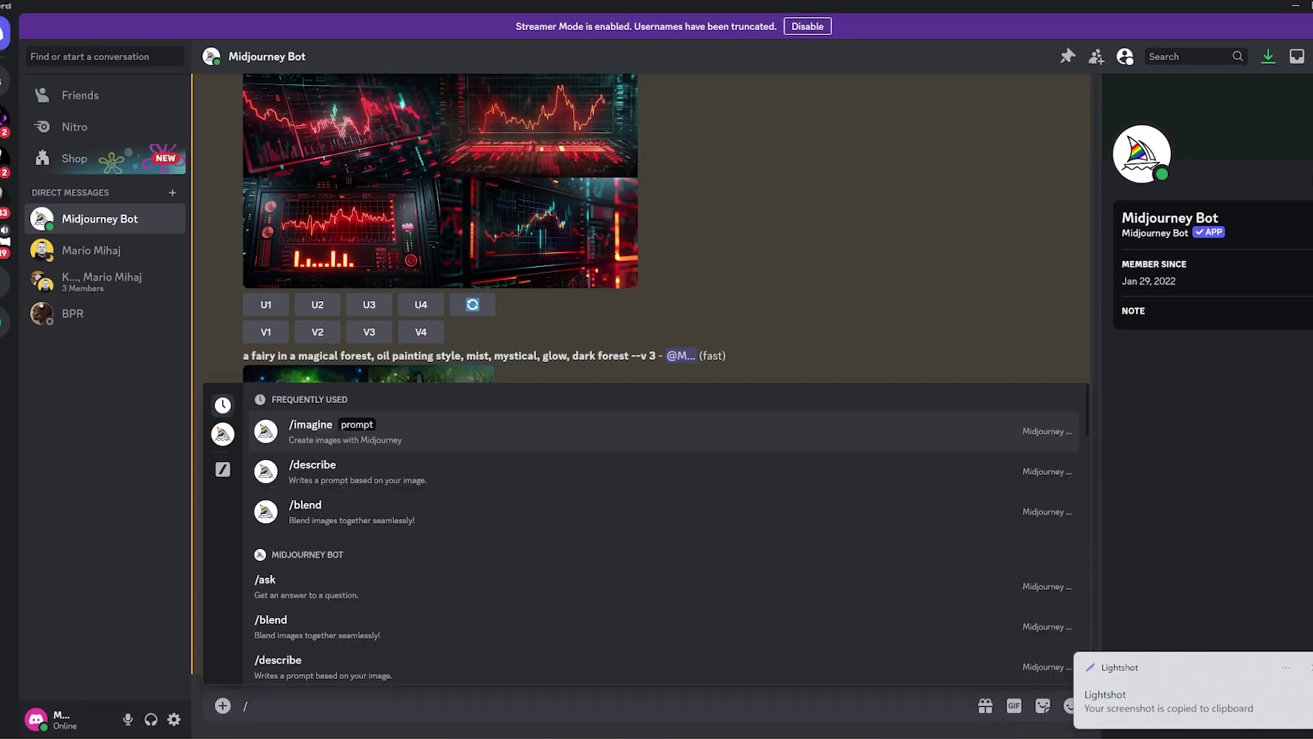
pyautogui.click(319, 477)
pyautogui.click(361, 615)
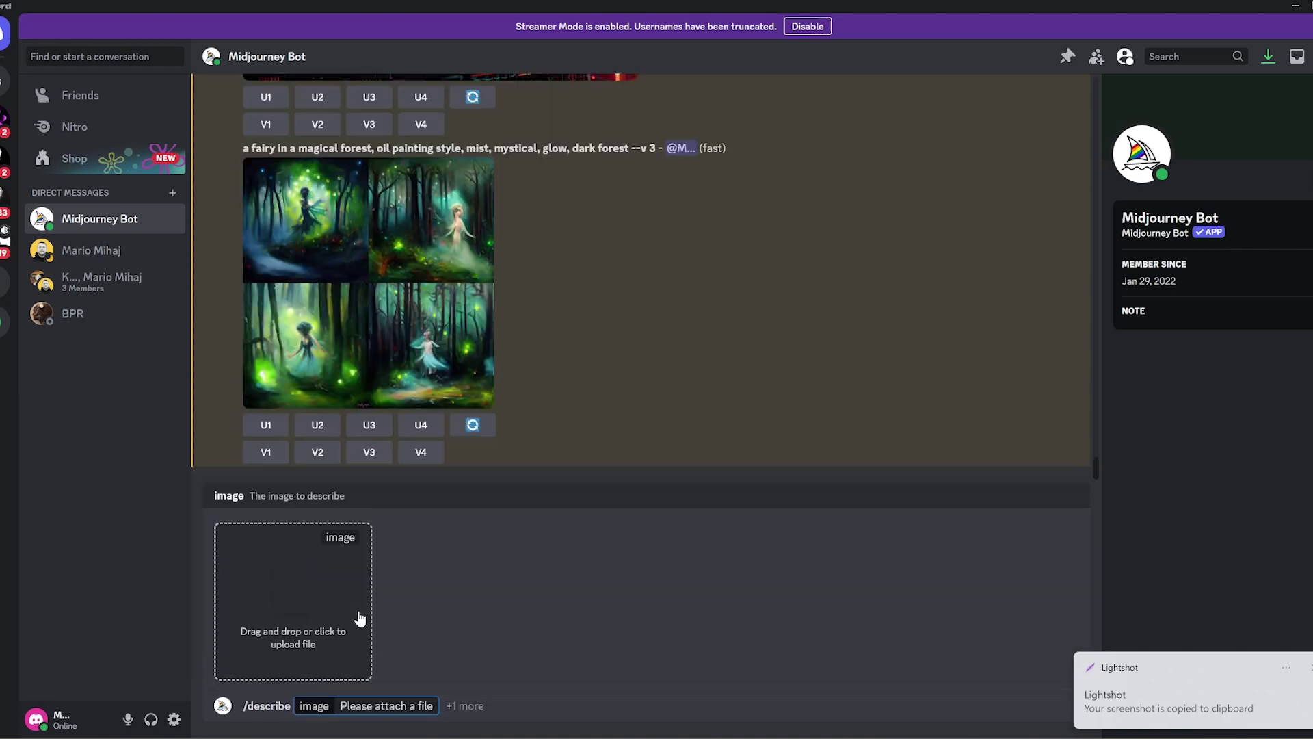
pyautogui.hotkey('ctrl', 'v')
pyautogui.press('Return')
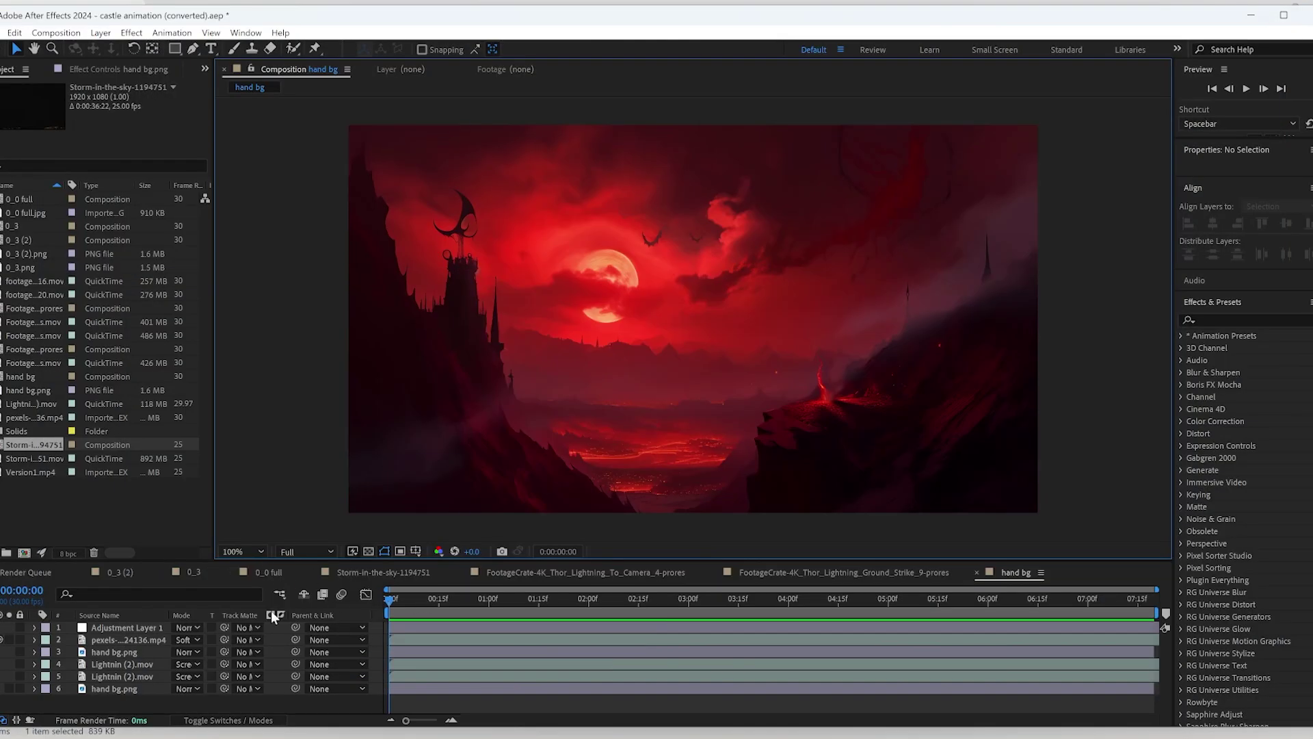
# Back in After Effects, show the two Lightnin (2).mov layers over the base image and play the hand bg composition.
pyautogui.click(96, 675)
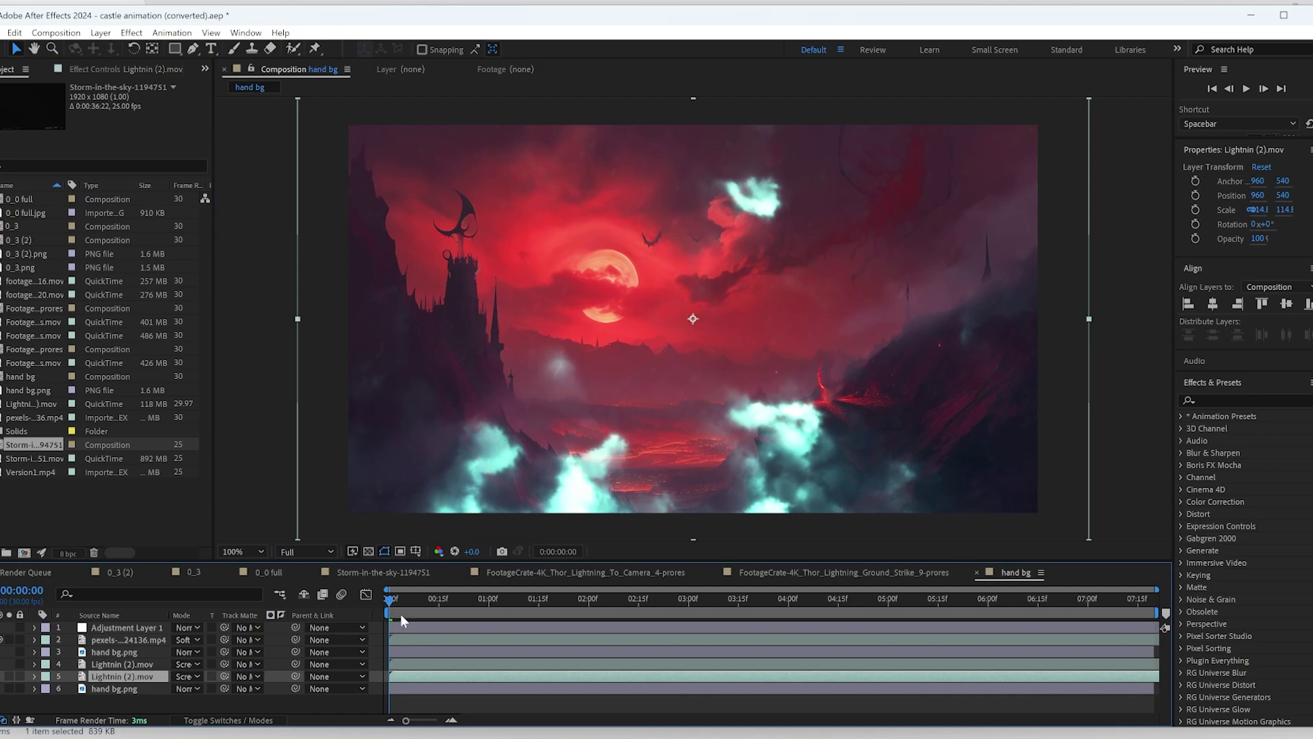
pyautogui.press('space')
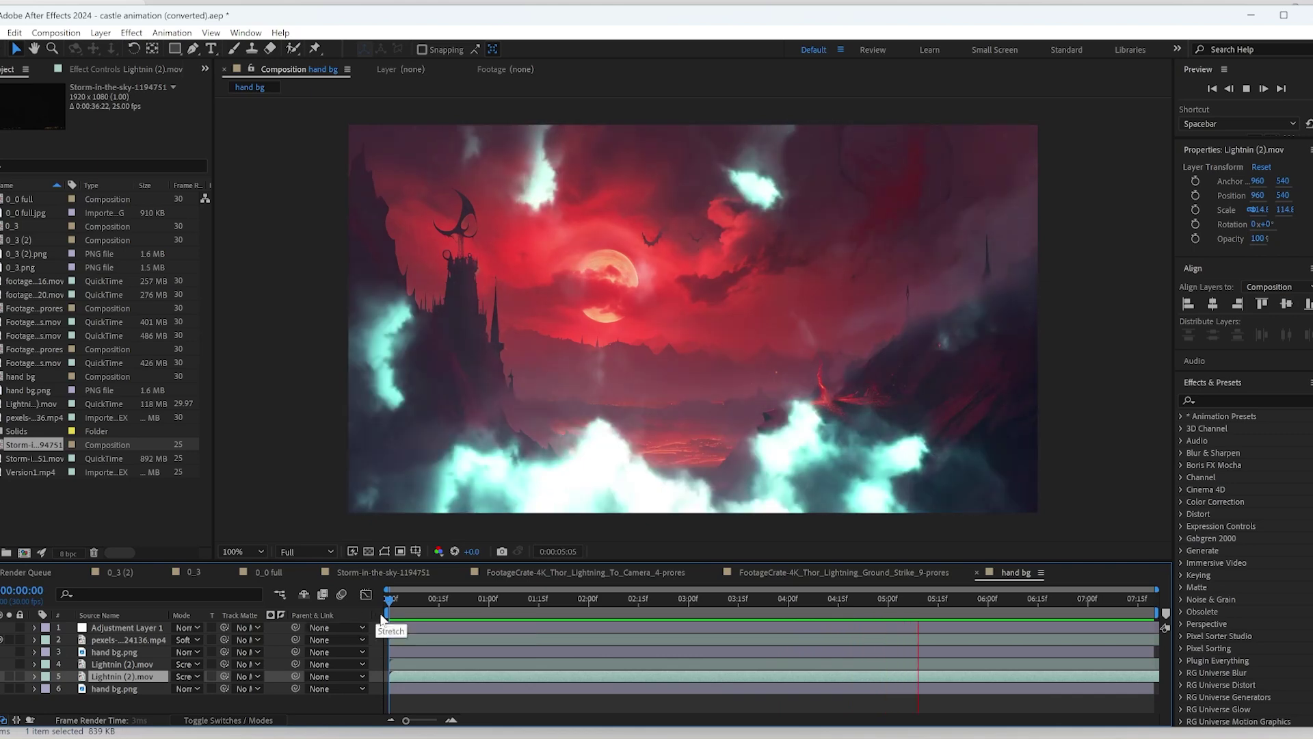
pyautogui.hotkey('ctrl', 'Up')
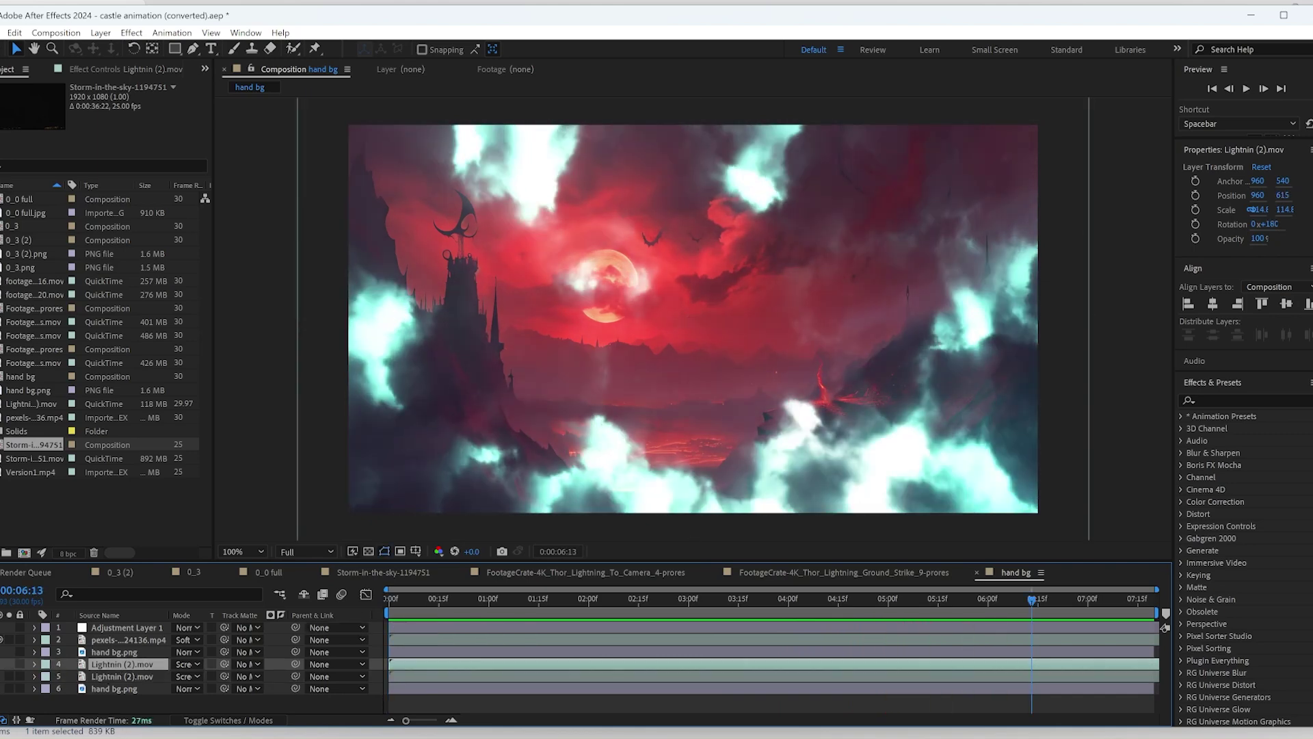
pyautogui.press('space')
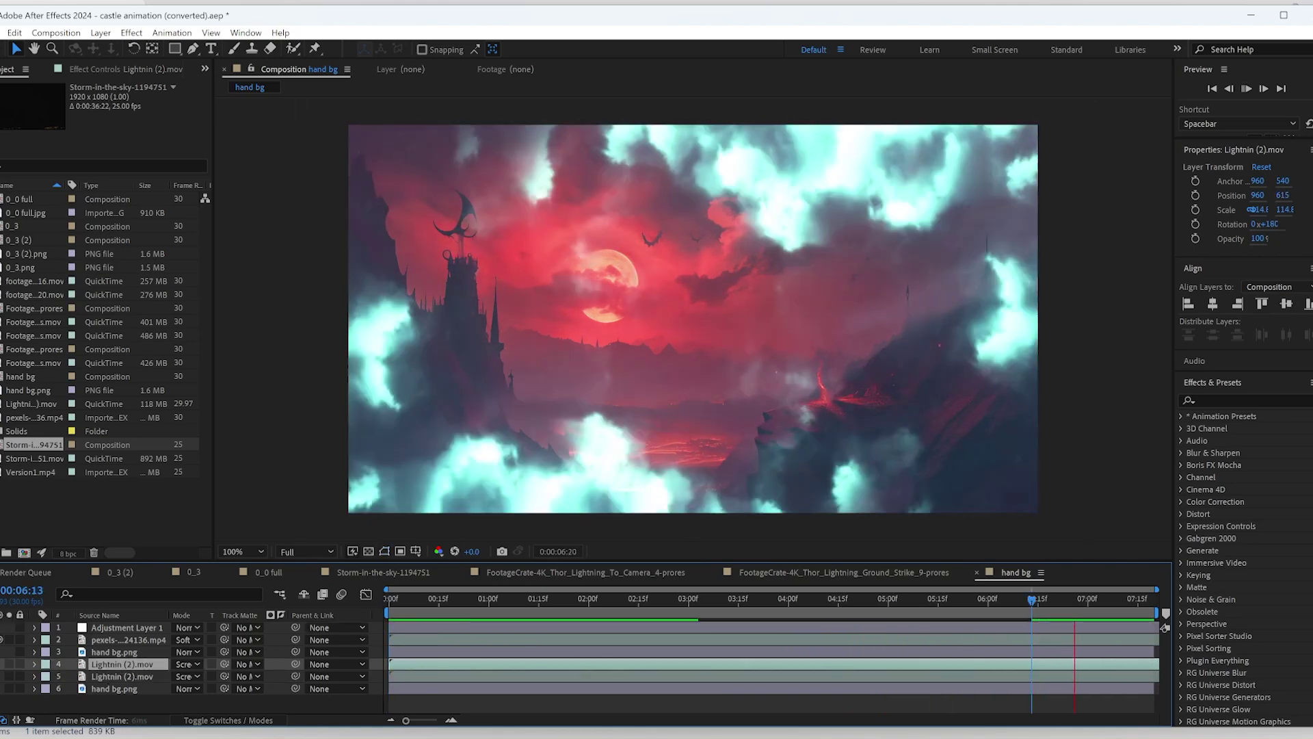
pyautogui.press('space')
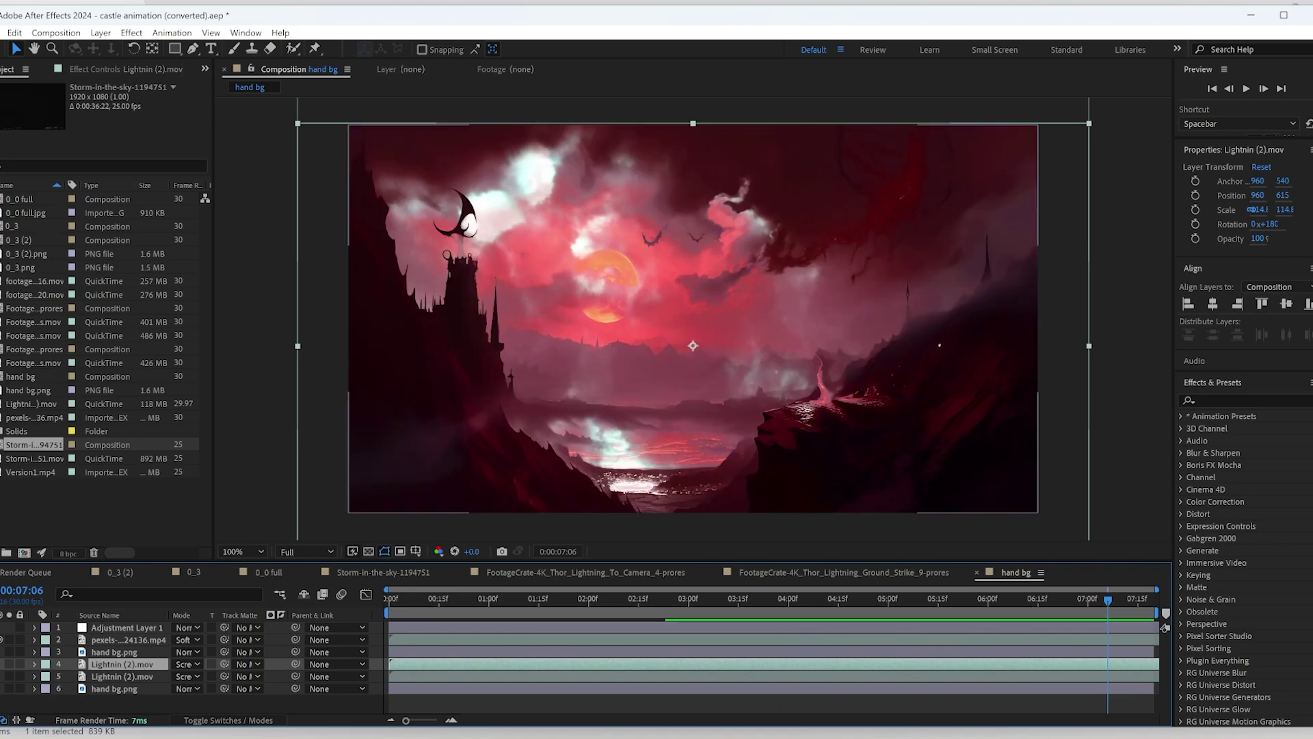
# Select the upper hand bg.png layer, play the composition from the start with it shown, and view that layer on its own.
pyautogui.click(218, 653)
pyautogui.click(392, 597)
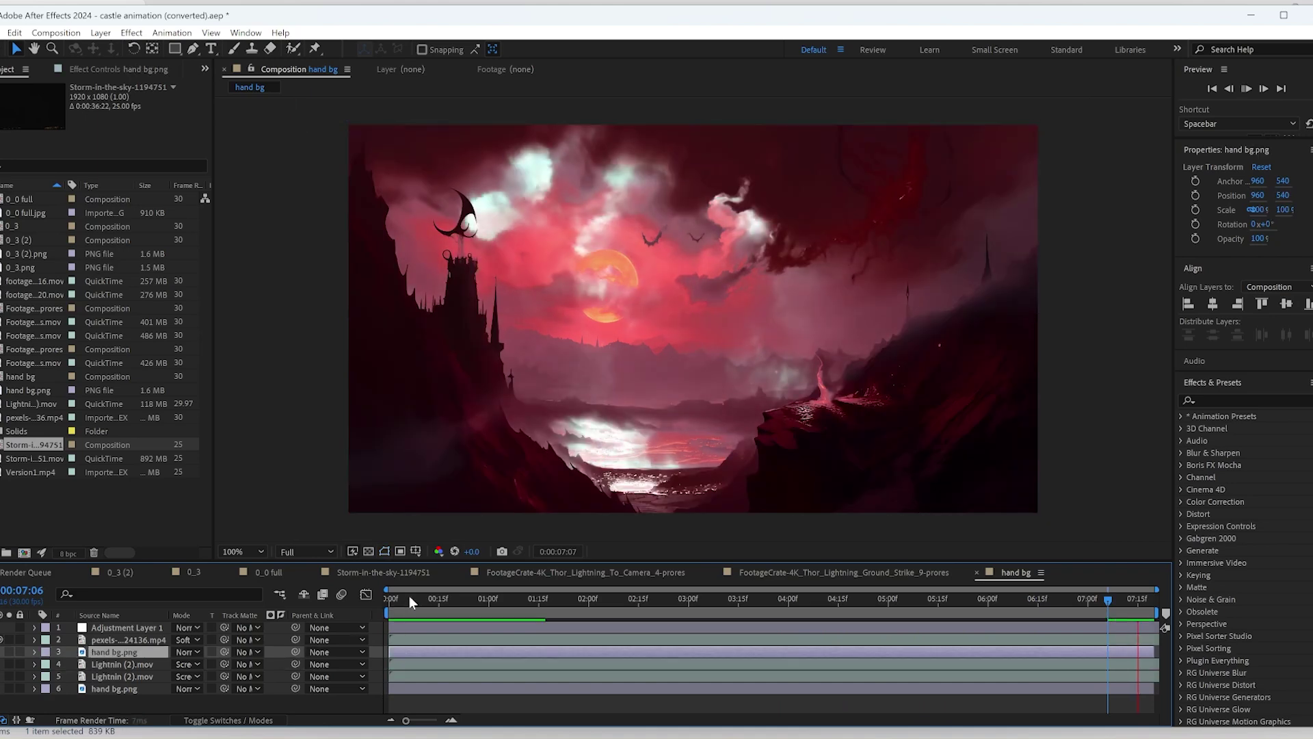
pyautogui.press('space')
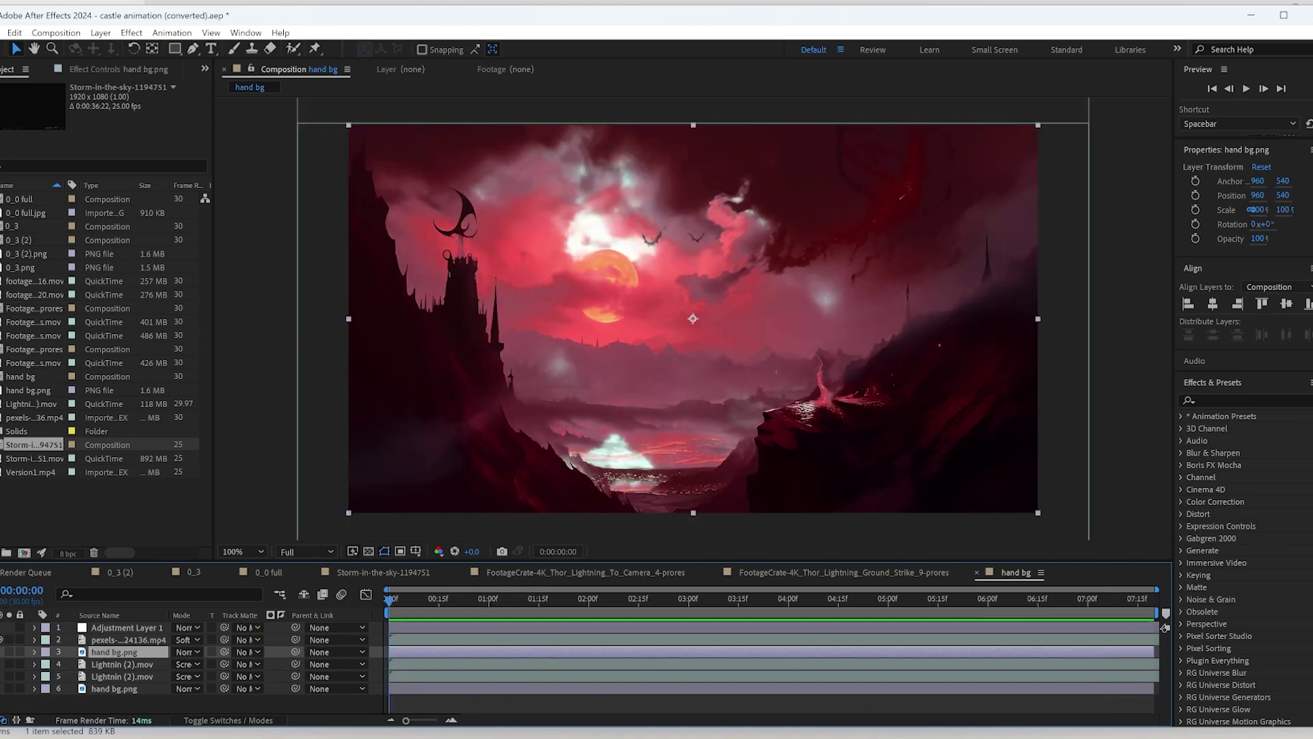
pyautogui.press('space')
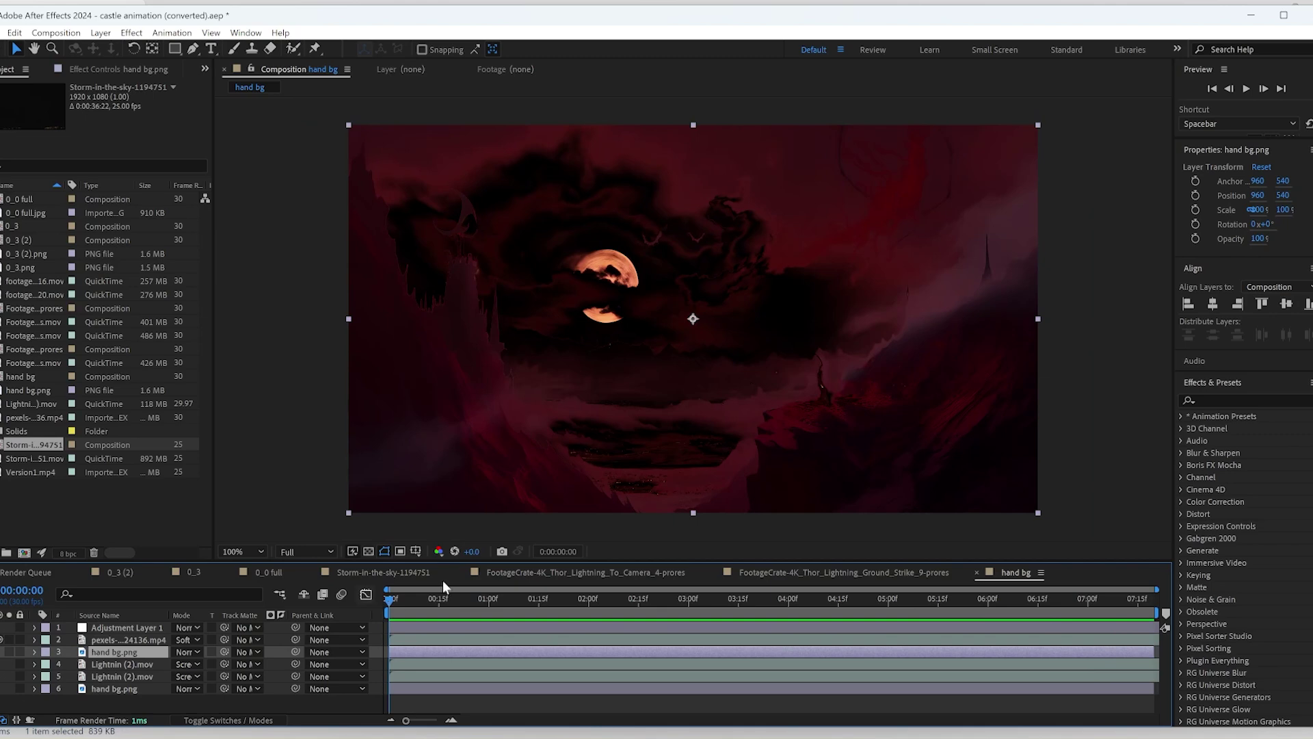
# Show the upper hand bg.png layer's Color Range effects and play the lightning behind its keyed-out sky.
pyautogui.click(104, 71)
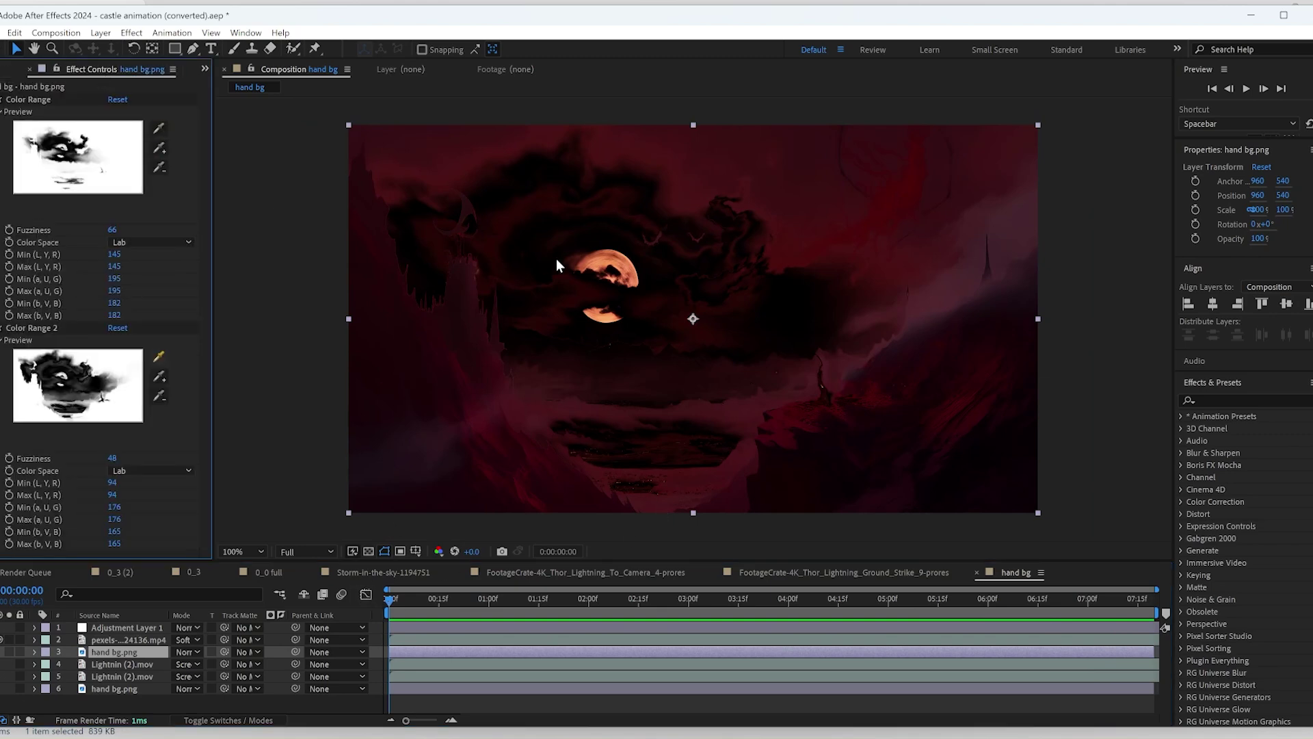
pyautogui.press('space')
pyautogui.press('space')
pyautogui.press('space')
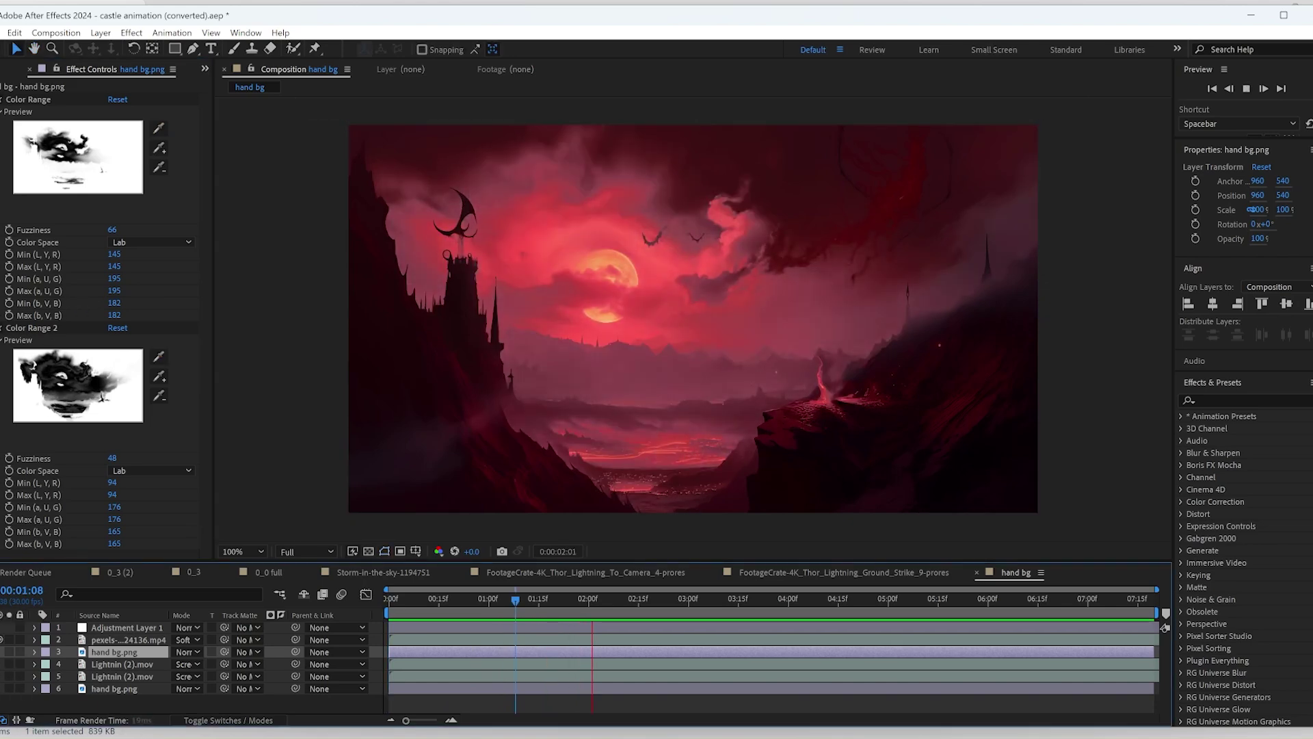
pyautogui.press('space')
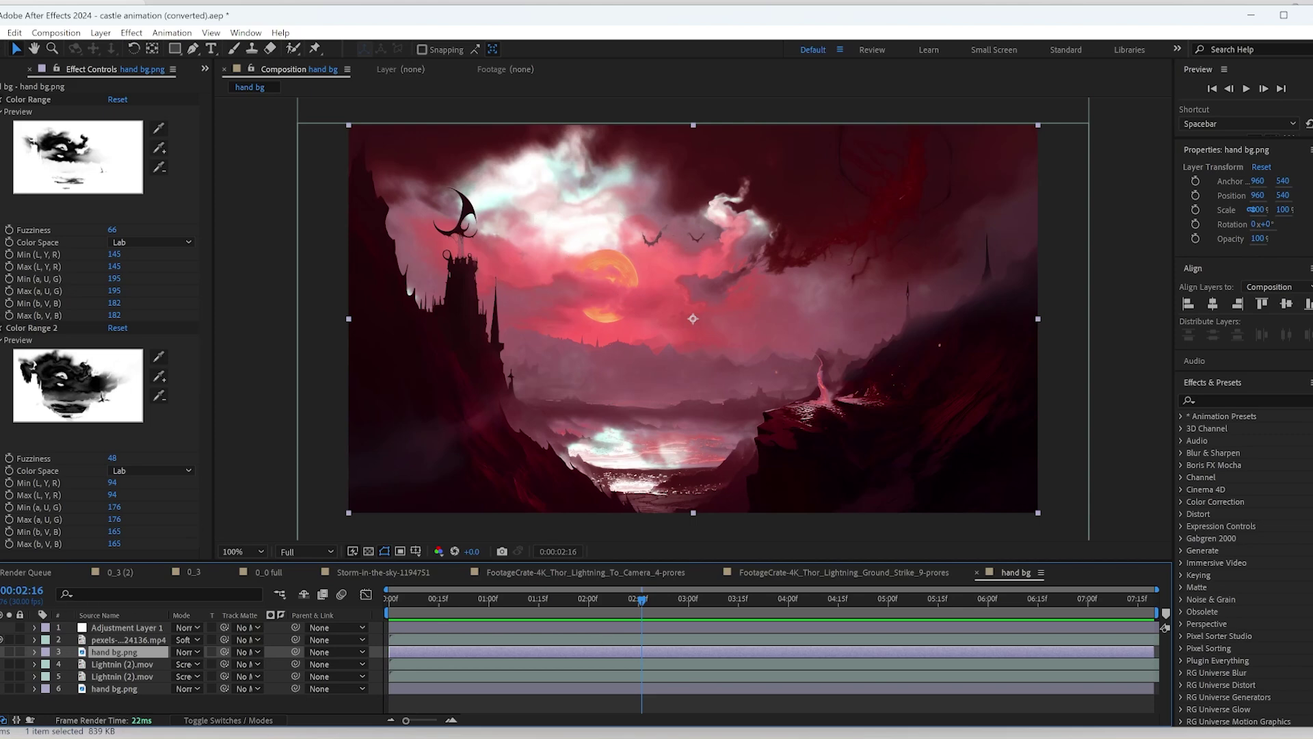
# Show the pexels video layer over the castle image and play the composition from the first frame.
pyautogui.press('F2')
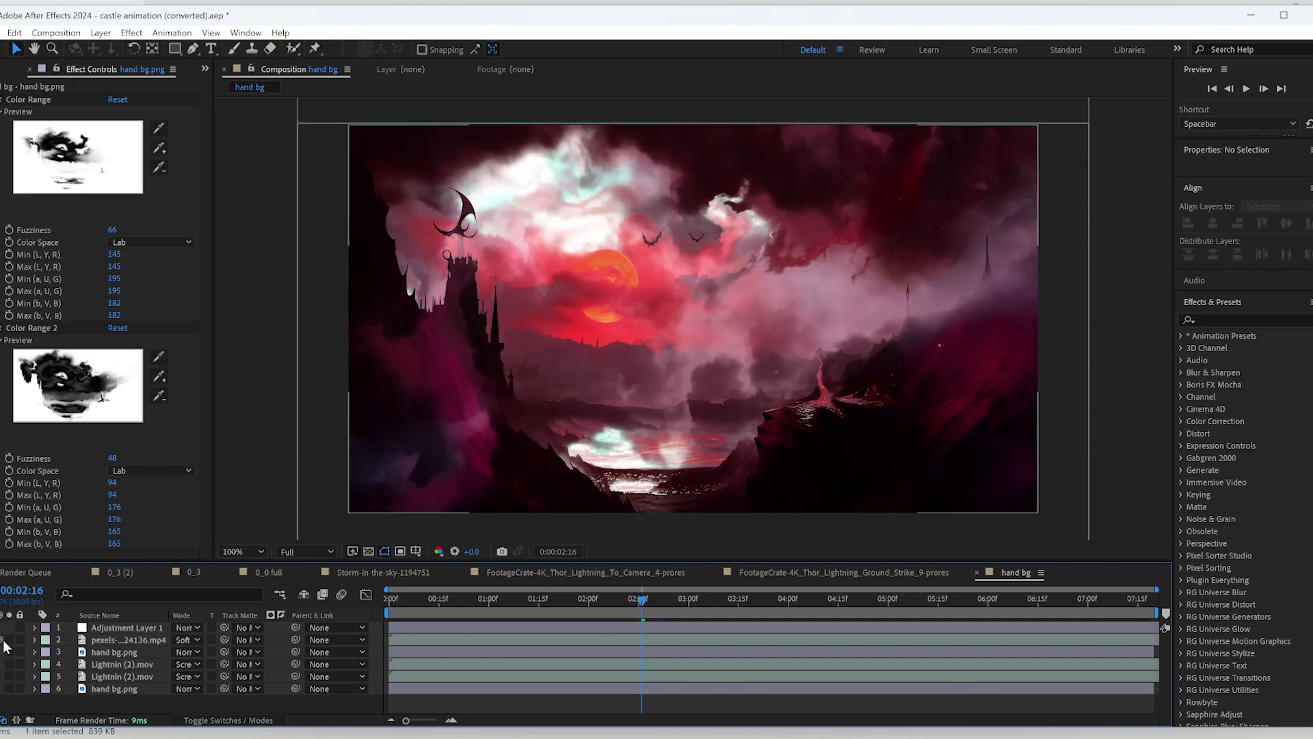
pyautogui.click(130, 643)
pyautogui.press('Home')
pyautogui.press('space')
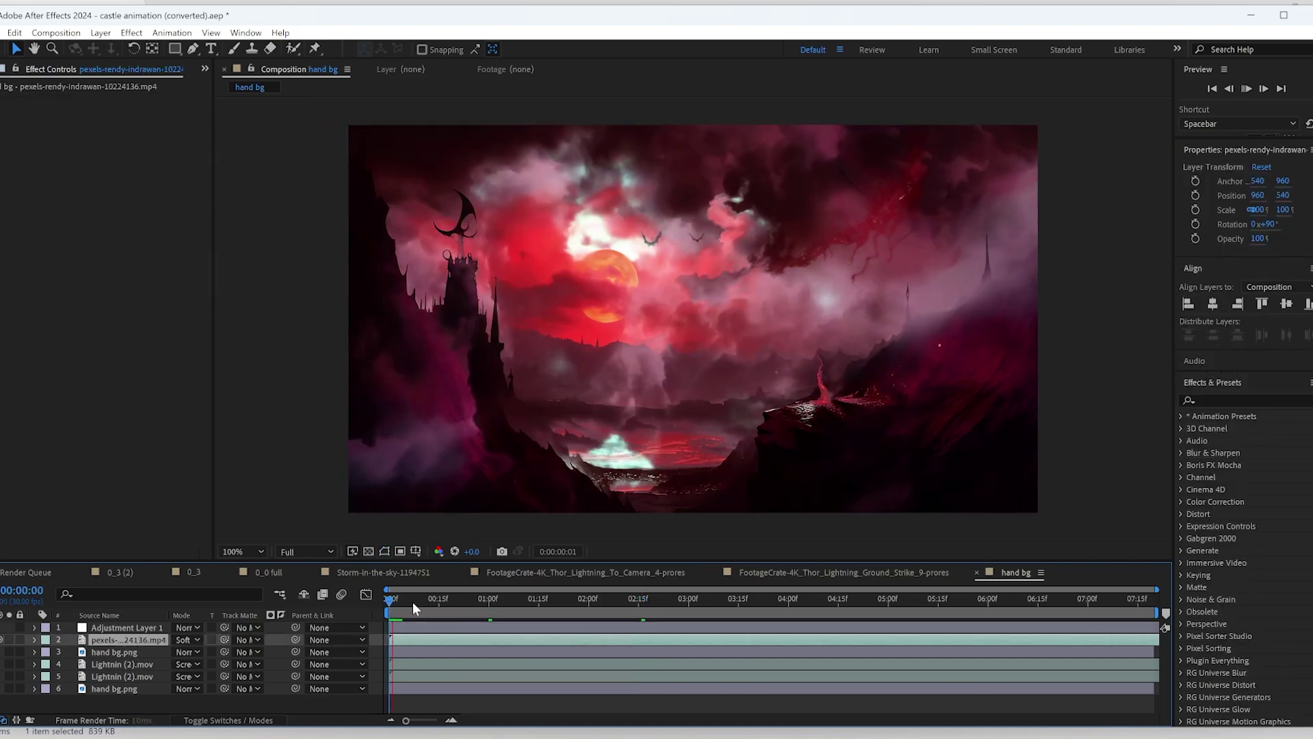
# Reveal the Deep Glow effect on Adjustment Layer 1 and play the hand bg composition with the glow shown.
pyautogui.click(113, 627)
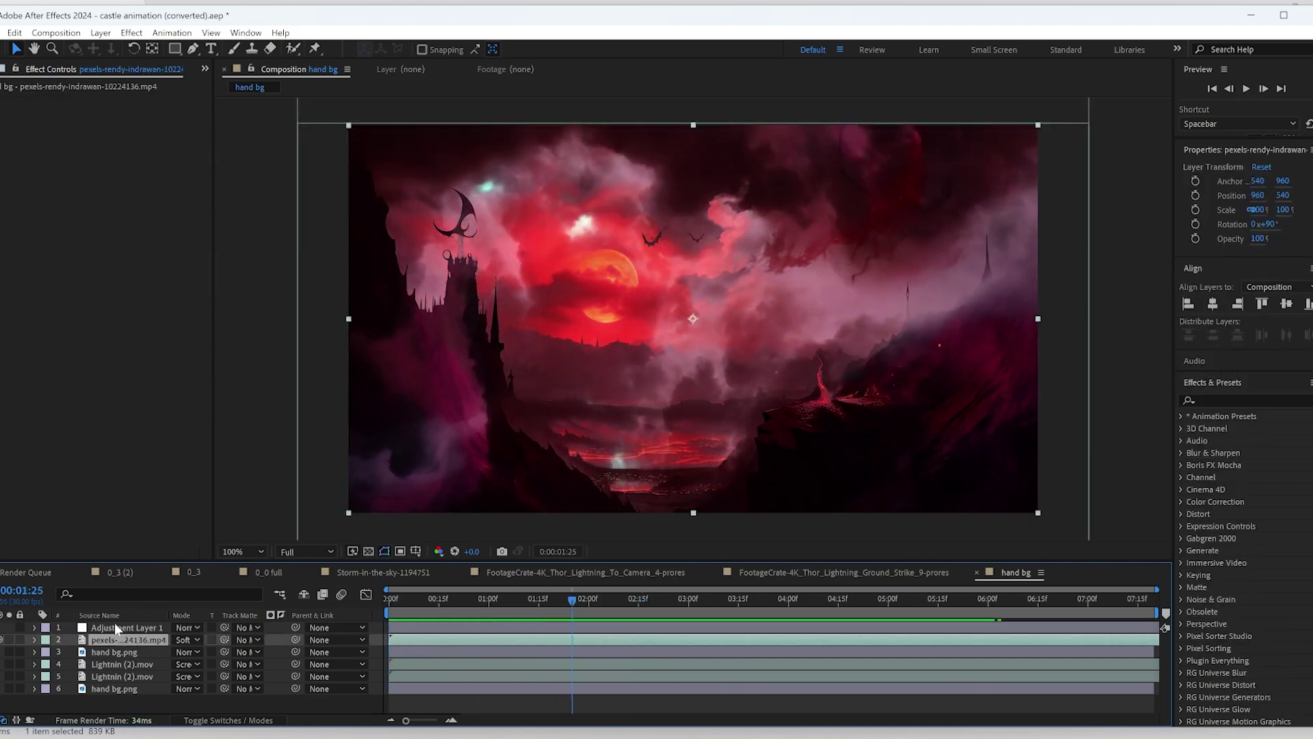
pyautogui.press('e')
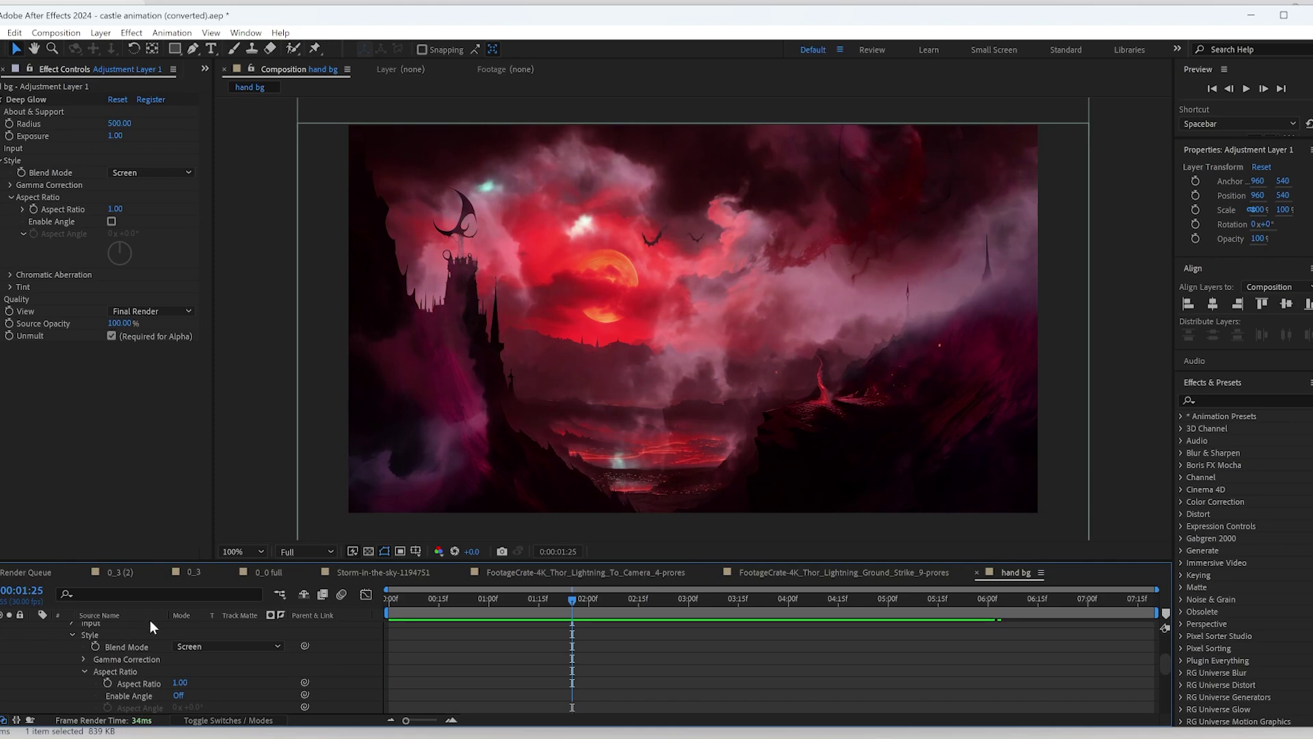
pyautogui.scroll(3, 49, 670)
pyautogui.press('space')
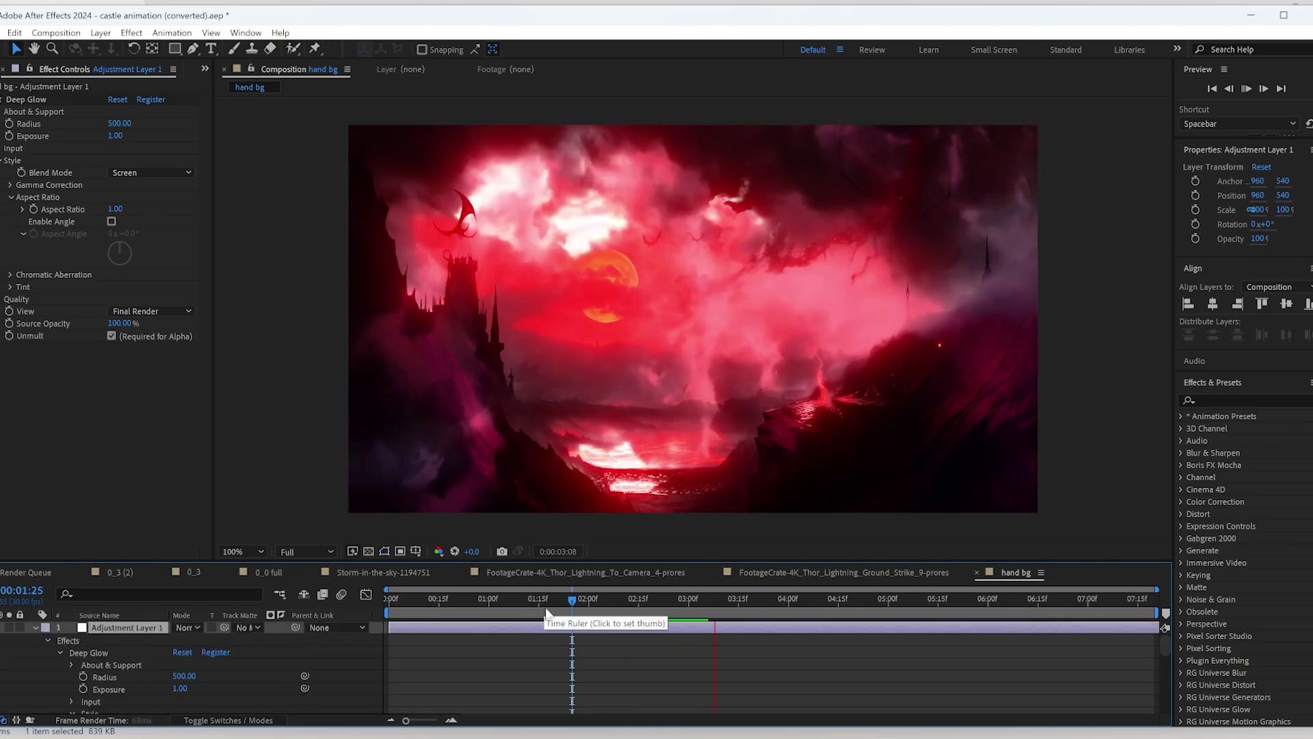
pyautogui.click(469, 600)
pyautogui.moveTo(403, 603); pyautogui.dragTo(310, 635)
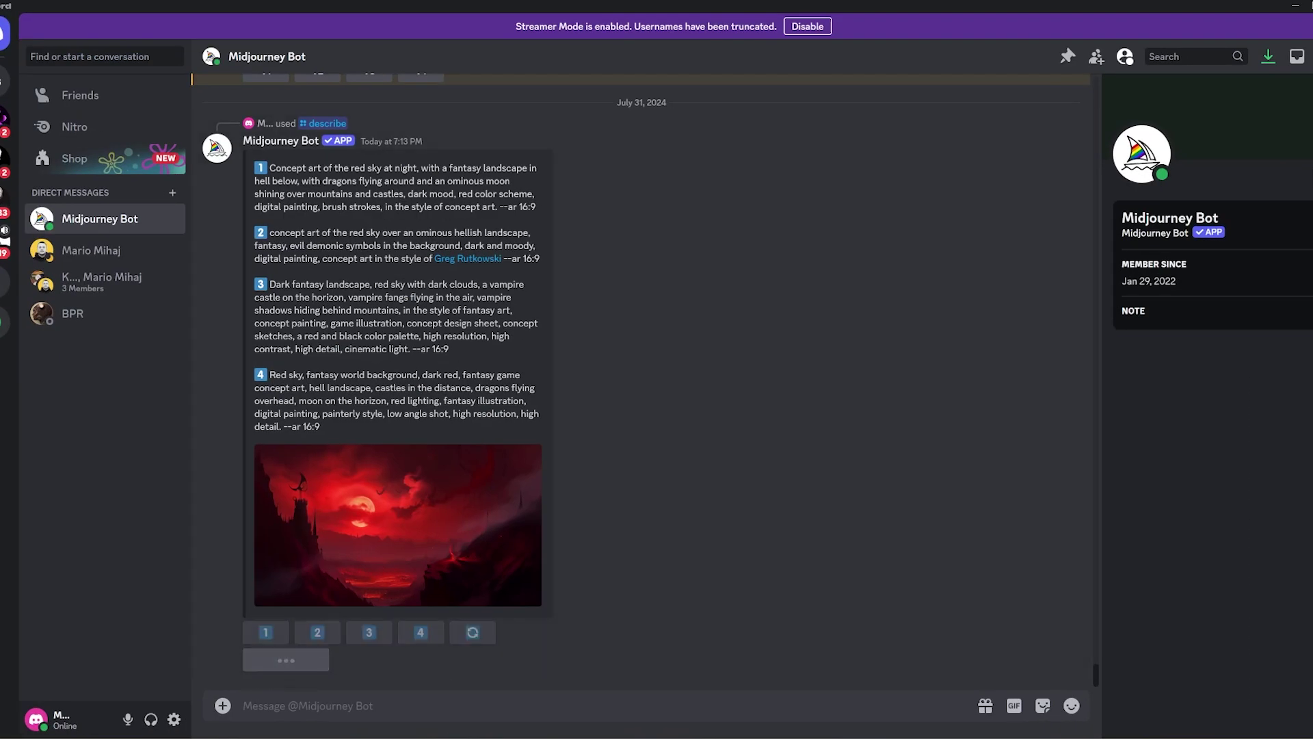
# Switch to Cinema 4D, dismiss the image file selection without choosing a file, and close the Material Editor.
pyautogui.click(274, 673)
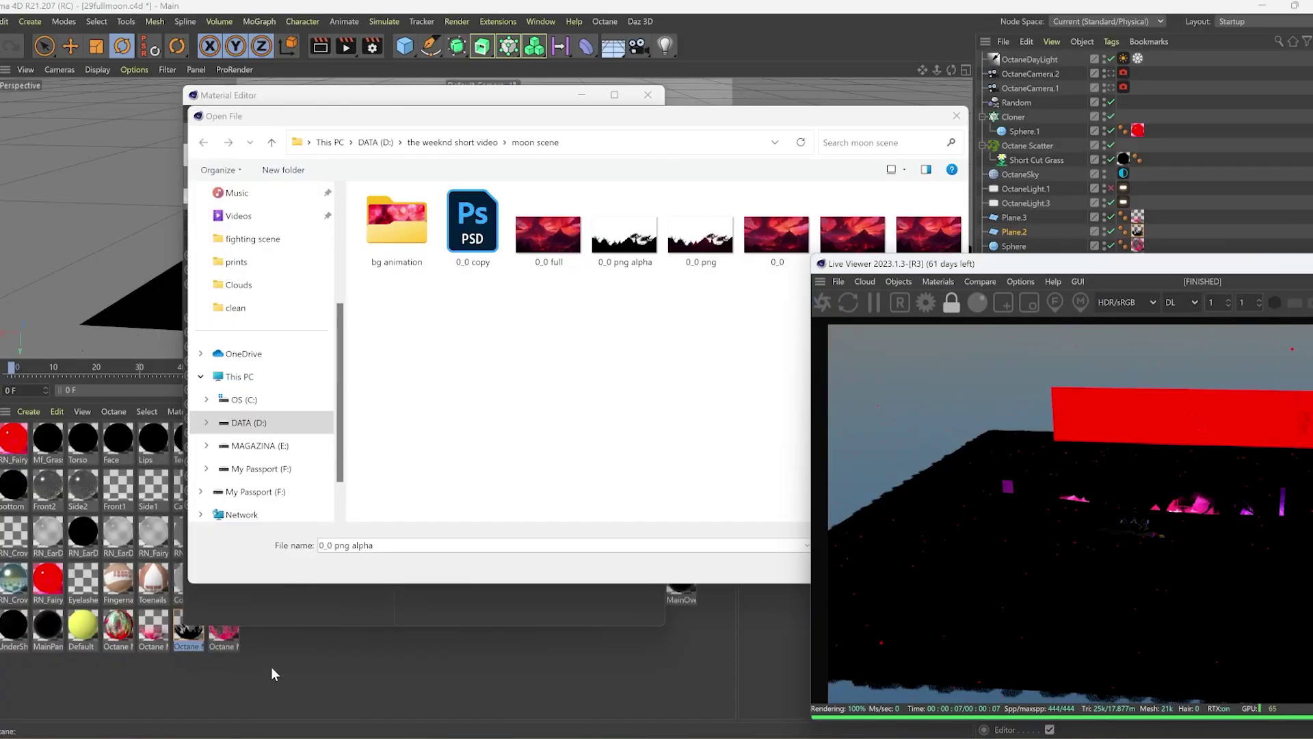
pyautogui.click(948, 119)
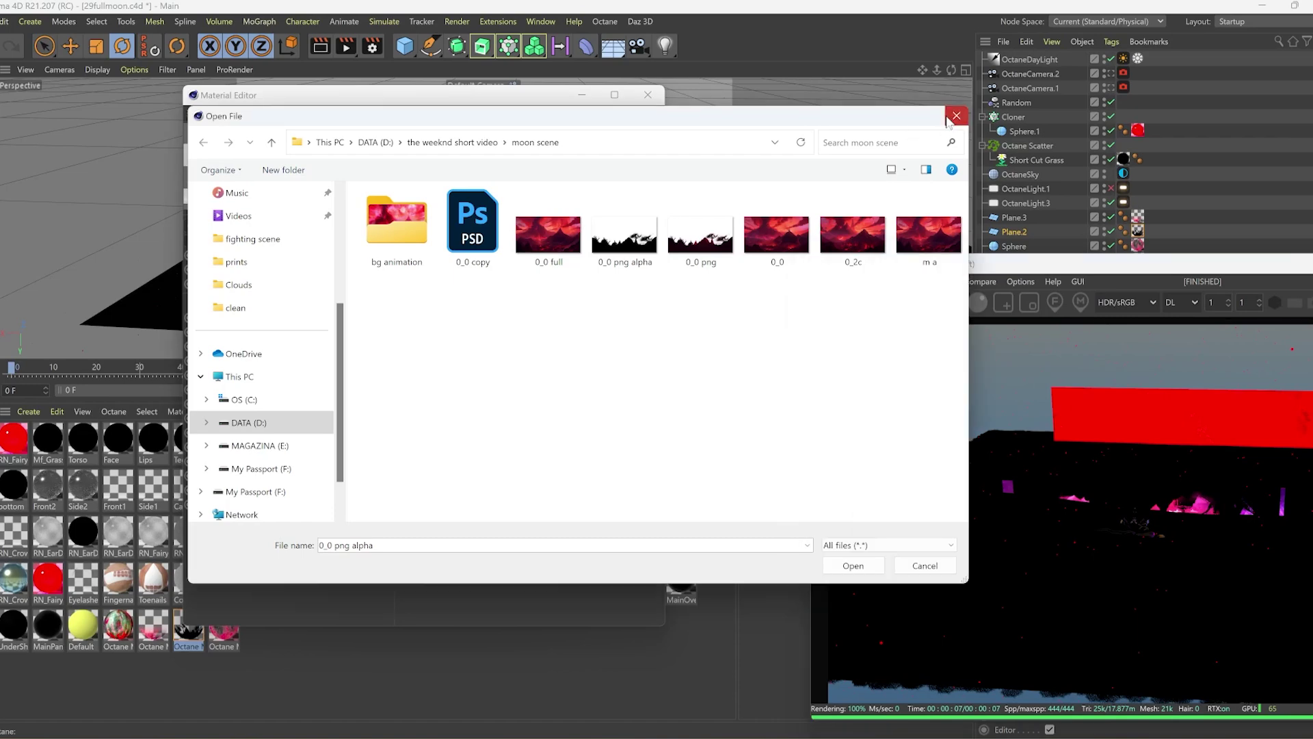
pyautogui.click(948, 120)
pyautogui.click(648, 97)
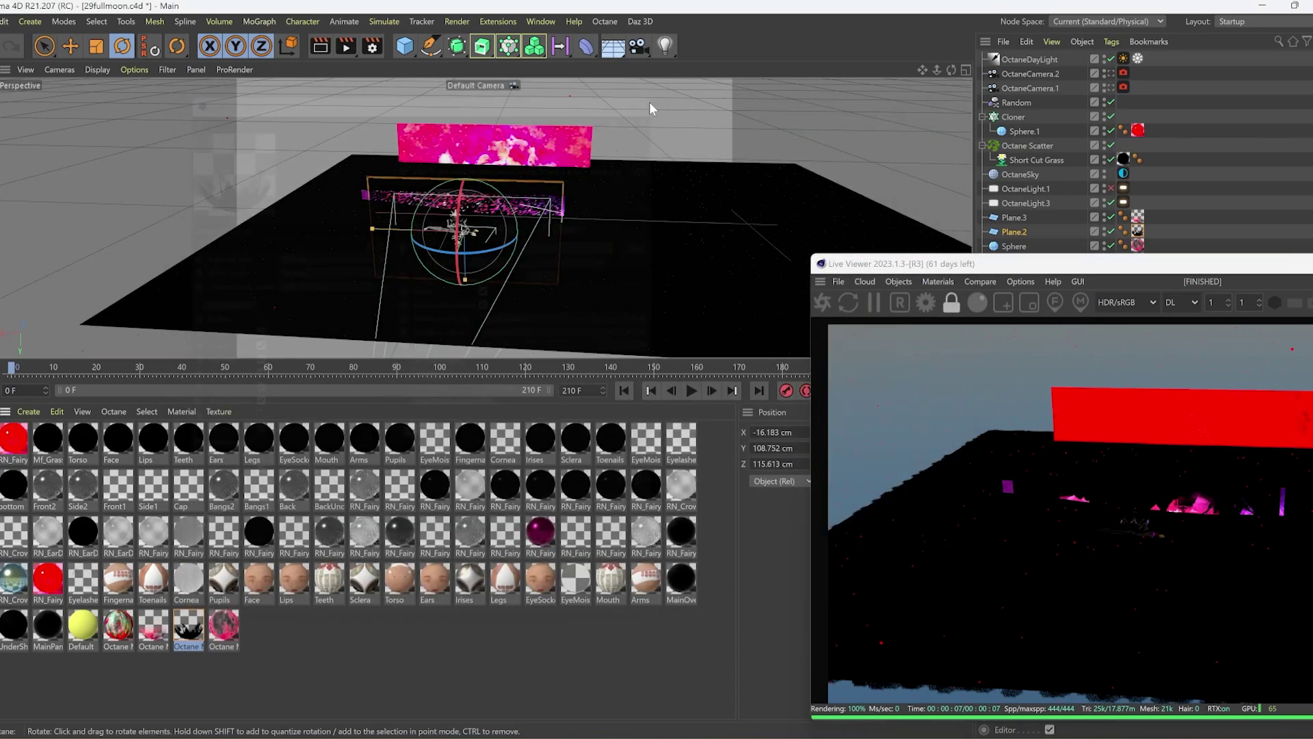
# Raise Plane.2 above the ground plane to expose it in the viewport, and undo the move.
pyautogui.moveTo(950, 71); pyautogui.dragTo(848, 199)
pyautogui.moveTo(484, 218); pyautogui.dragTo(703, 190)
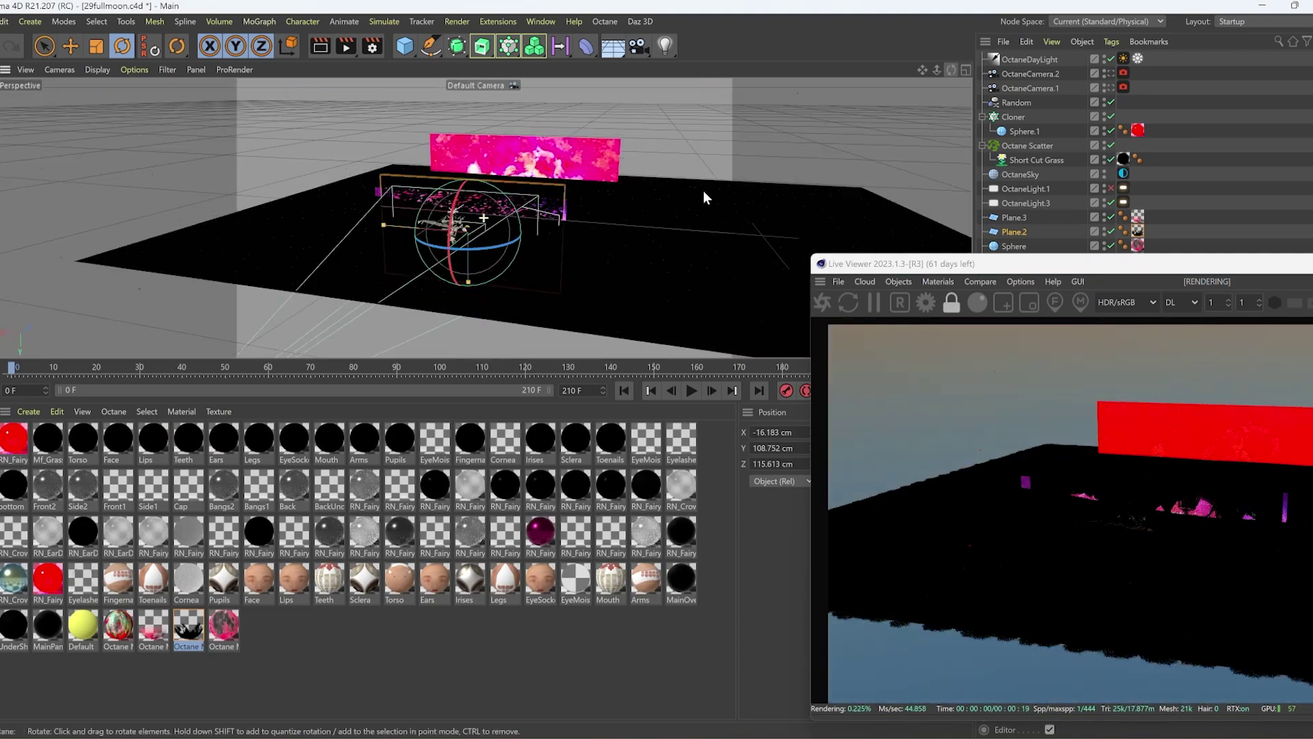
pyautogui.scroll(4, 470, 223)
pyautogui.scroll(1, 471, 226)
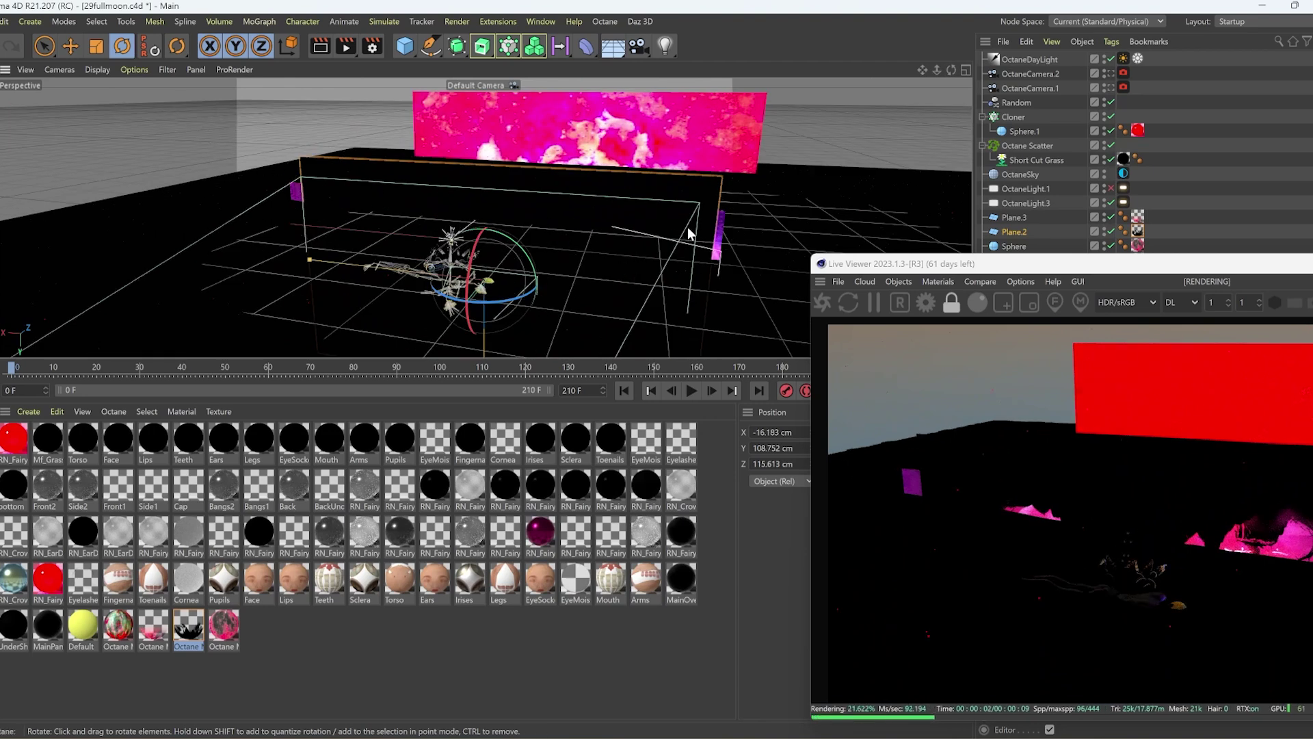
pyautogui.click(69, 46)
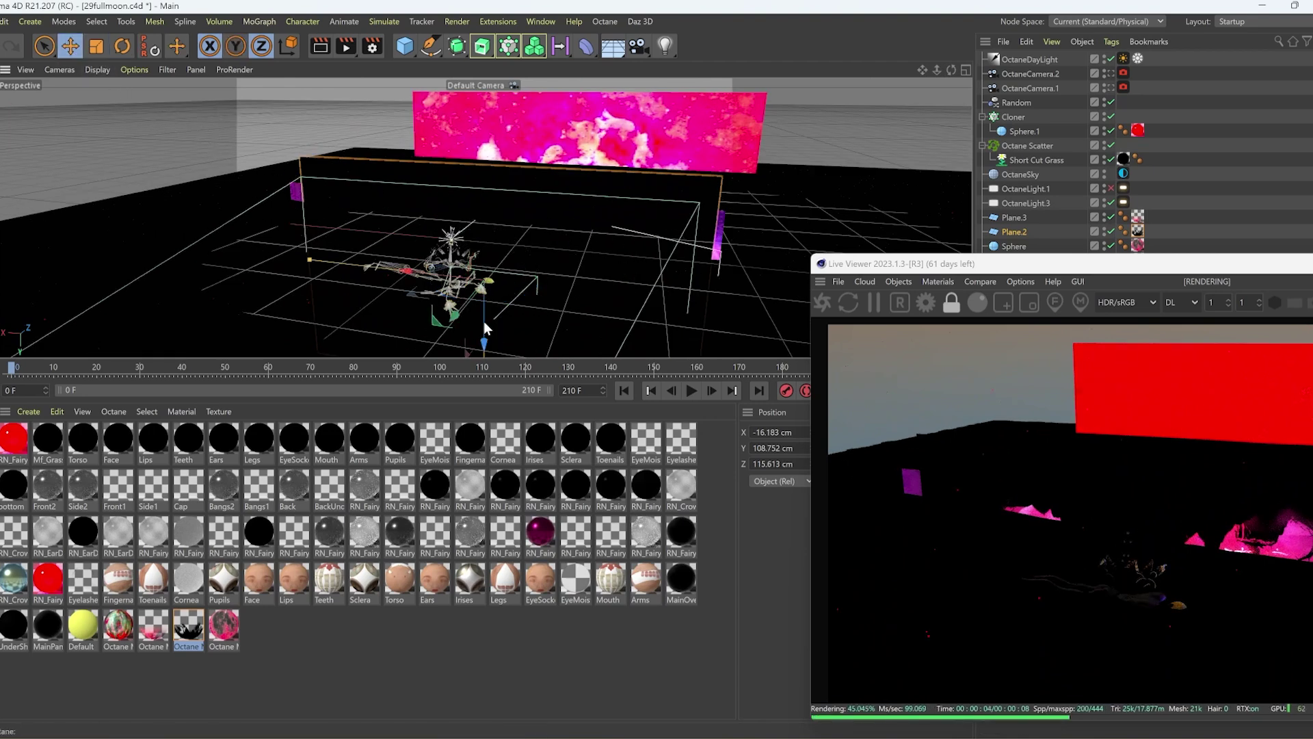
pyautogui.moveTo(483, 320); pyautogui.dragTo(542, 162)
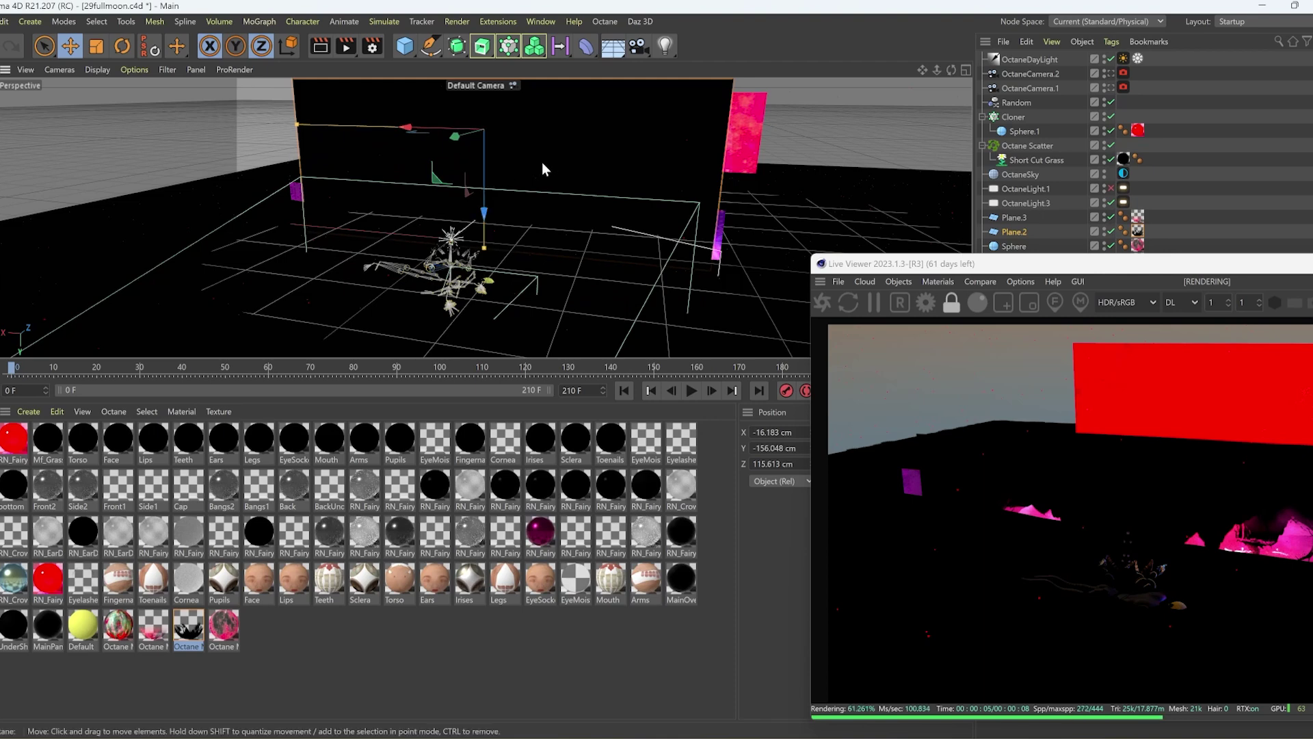
pyautogui.hotkey('ctrl', 'z')
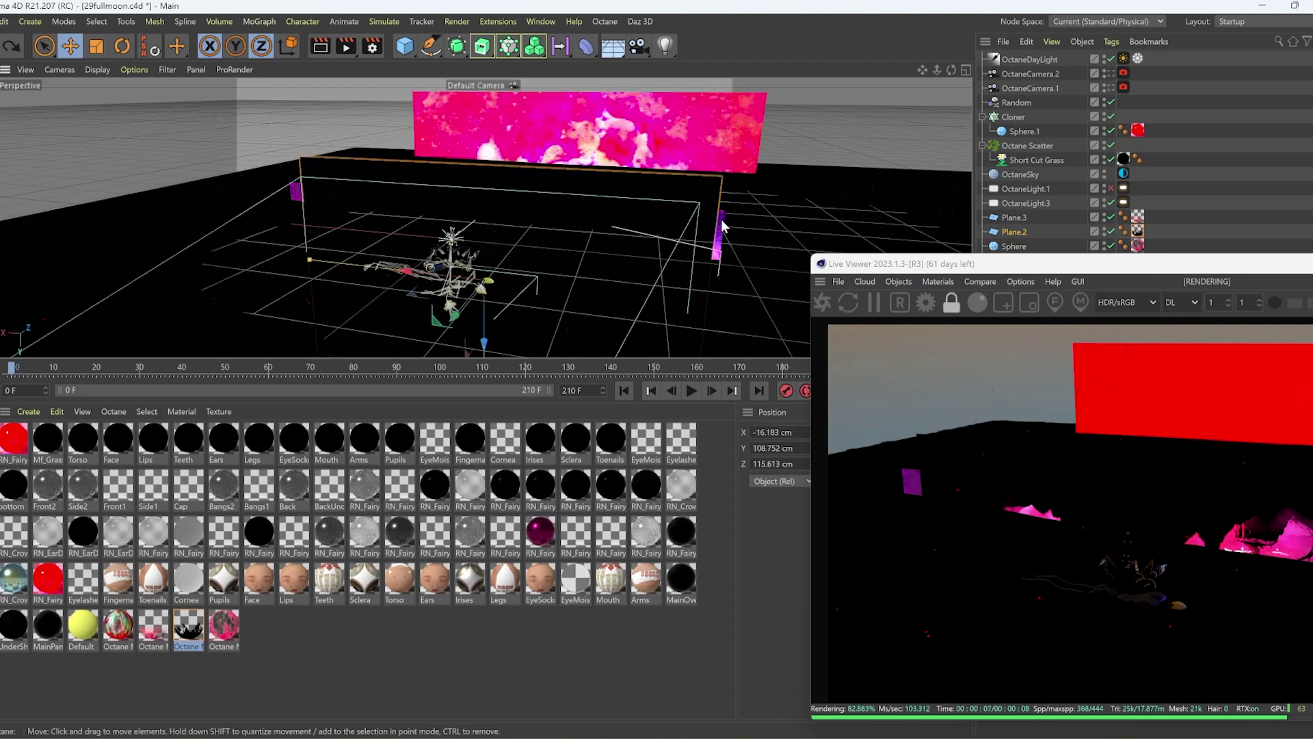
# Raise Plane.3 with its nebula image above the ground and show the Gradient texture in its material's Opacity.
pyautogui.click(723, 226)
pyautogui.moveTo(951, 69); pyautogui.dragTo(469, 343)
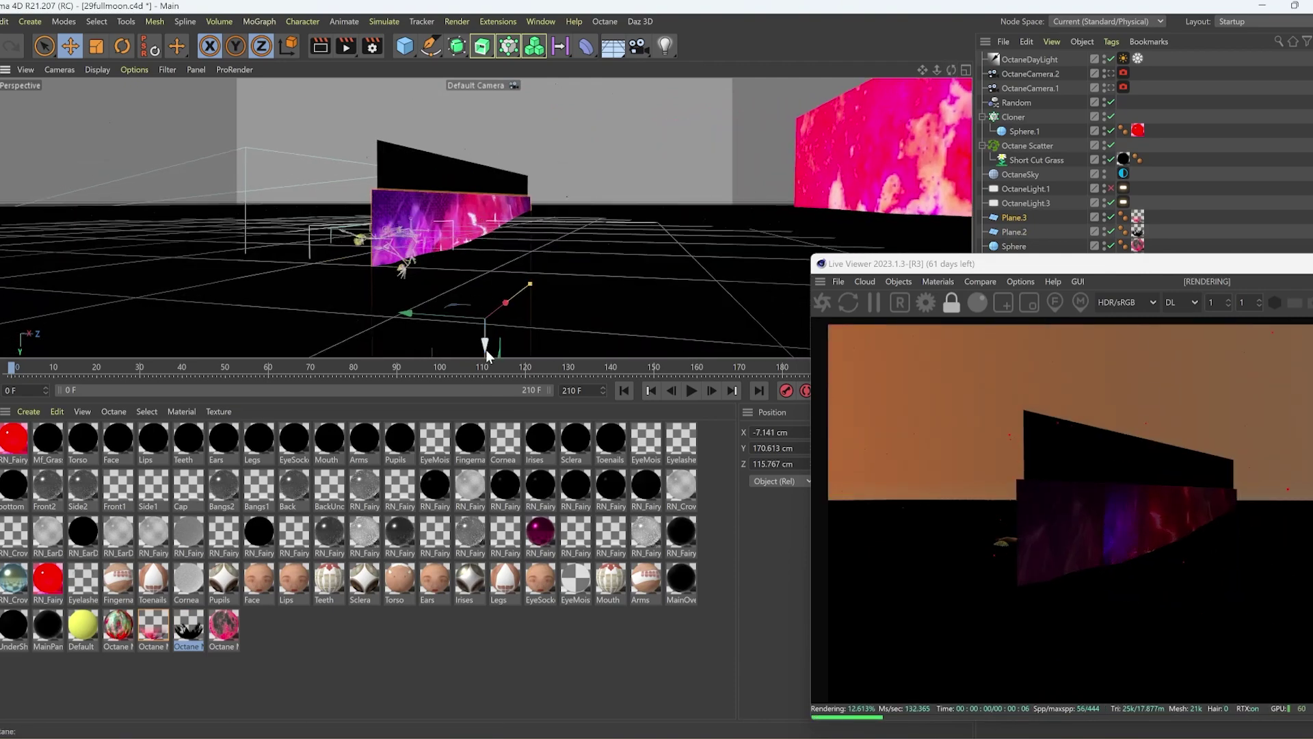
pyautogui.hotkey('ctrl', 'z')
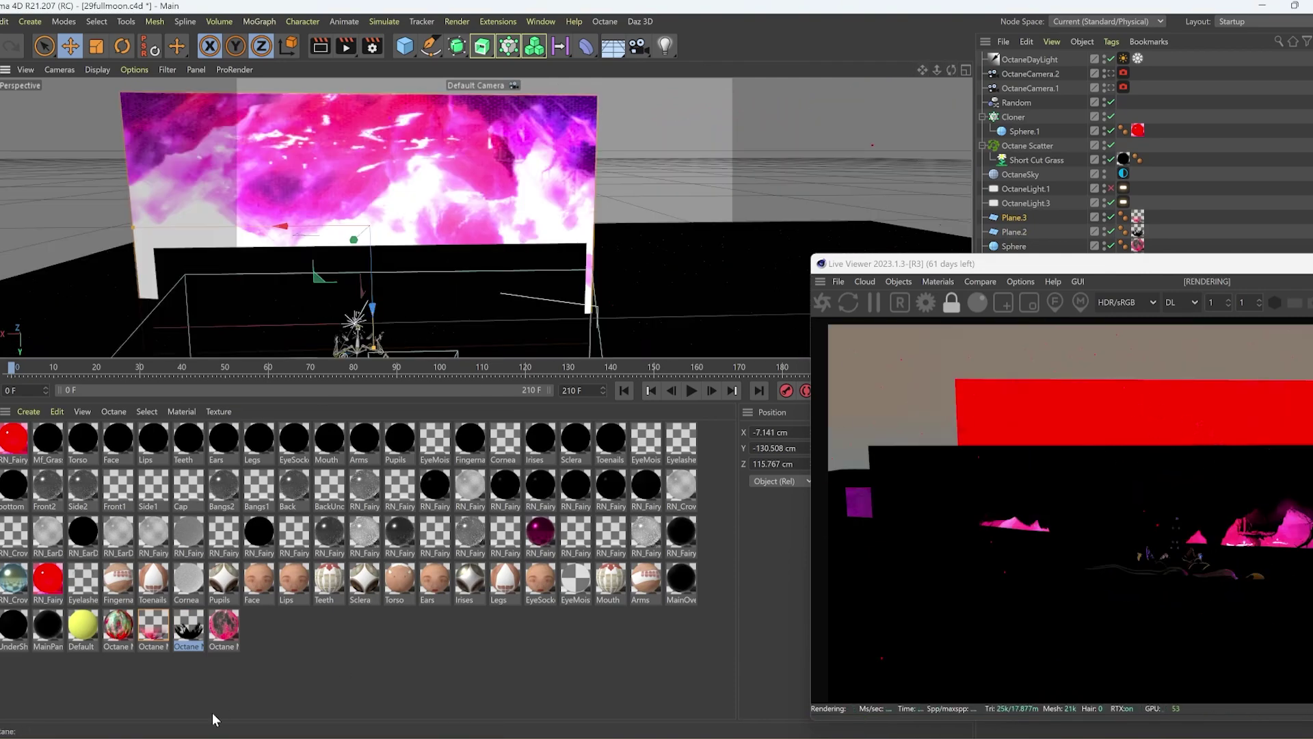
pyautogui.doubleClick(156, 636)
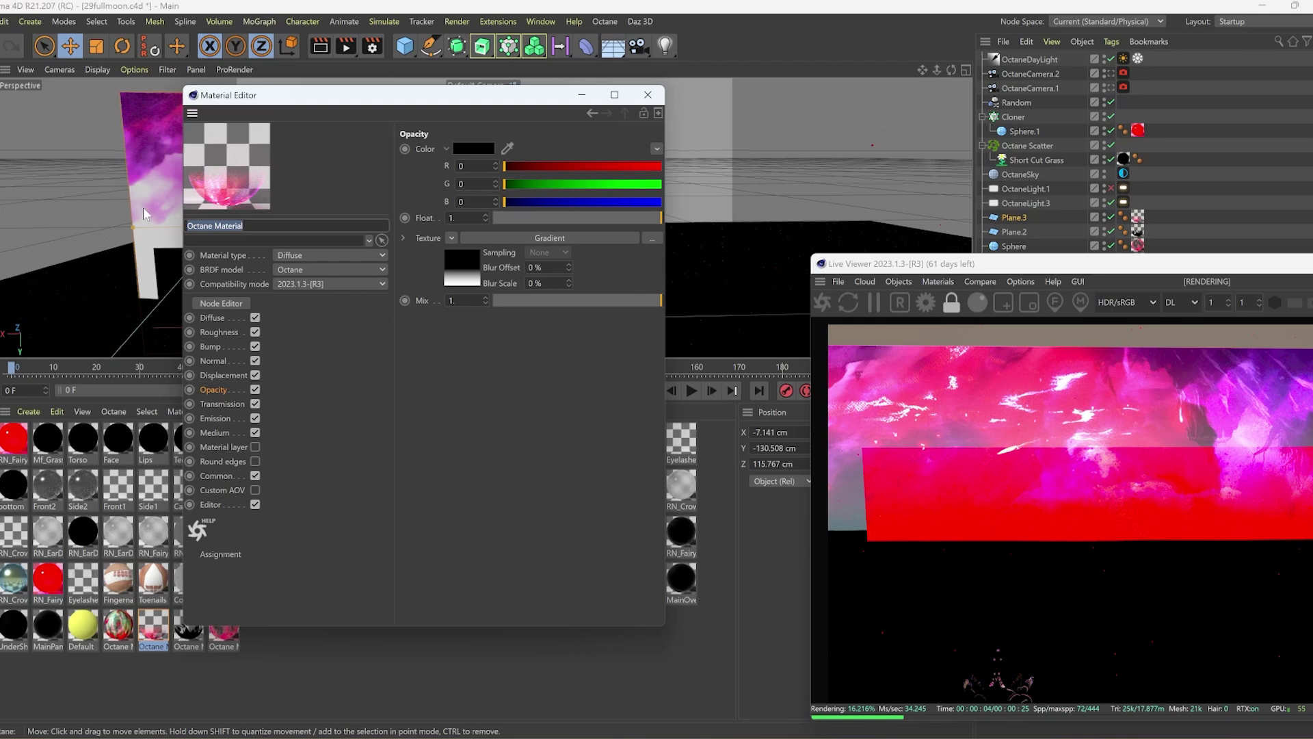
pyautogui.click(647, 96)
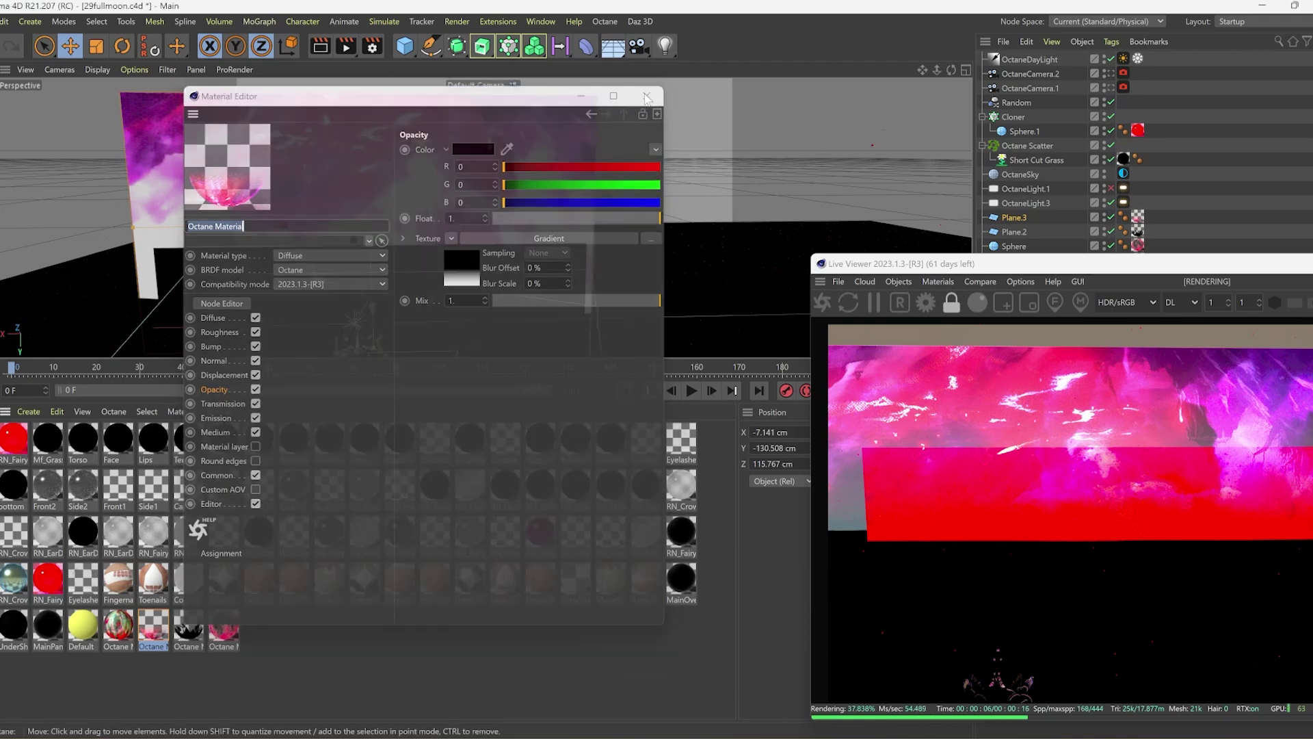
# Lower Plane.3 again and raise the nebula backdrop plane behind it to Y -111.13 cm.
pyautogui.moveTo(374, 263); pyautogui.dragTo(365, 315)
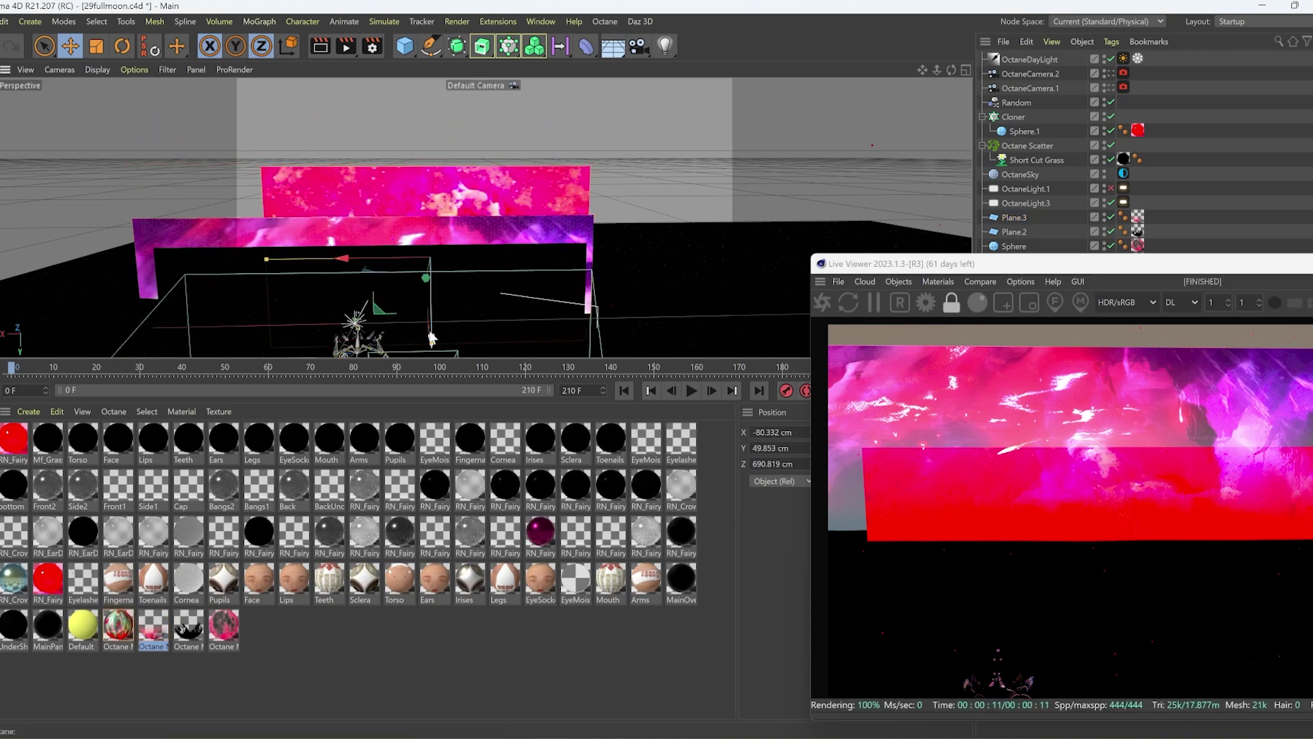
pyautogui.moveTo(444, 236); pyautogui.dragTo(430, 281)
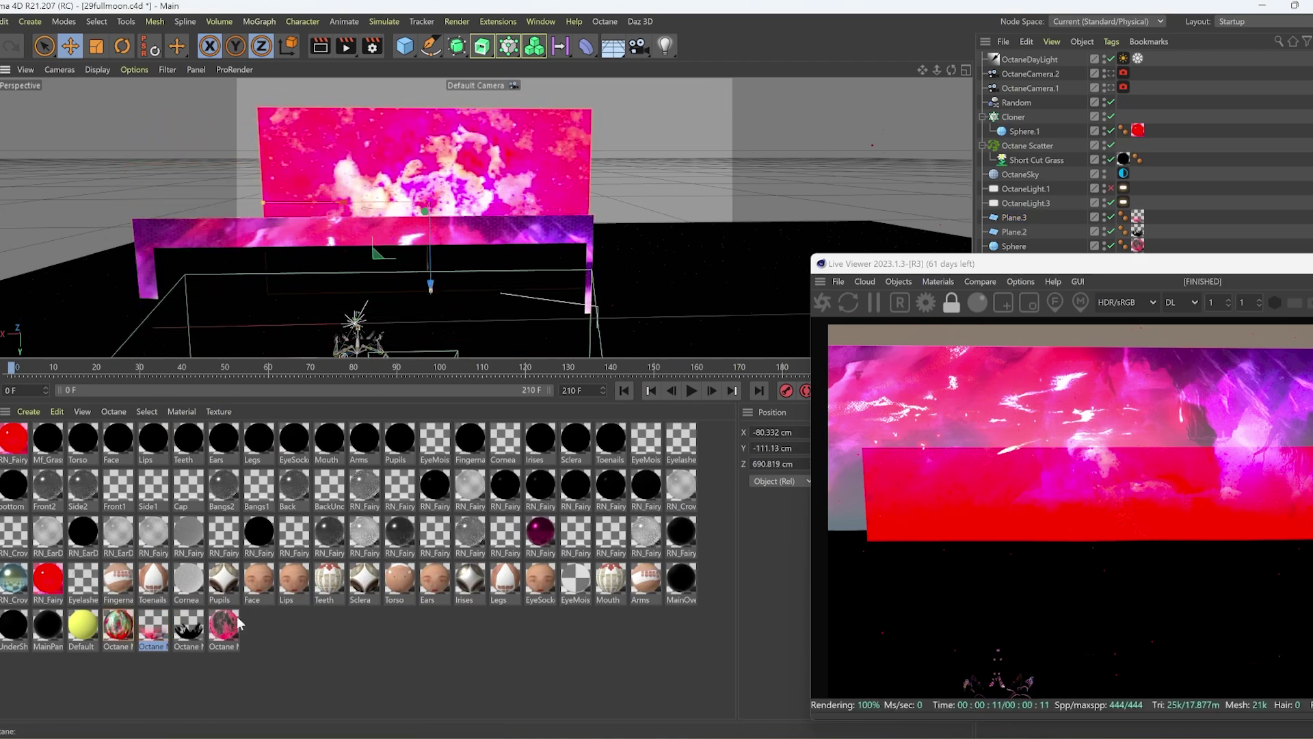
# Show the backdrop material's Diffuse image texture and browse its nebula car image sequence without choosing a file.
pyautogui.doubleClick(120, 626)
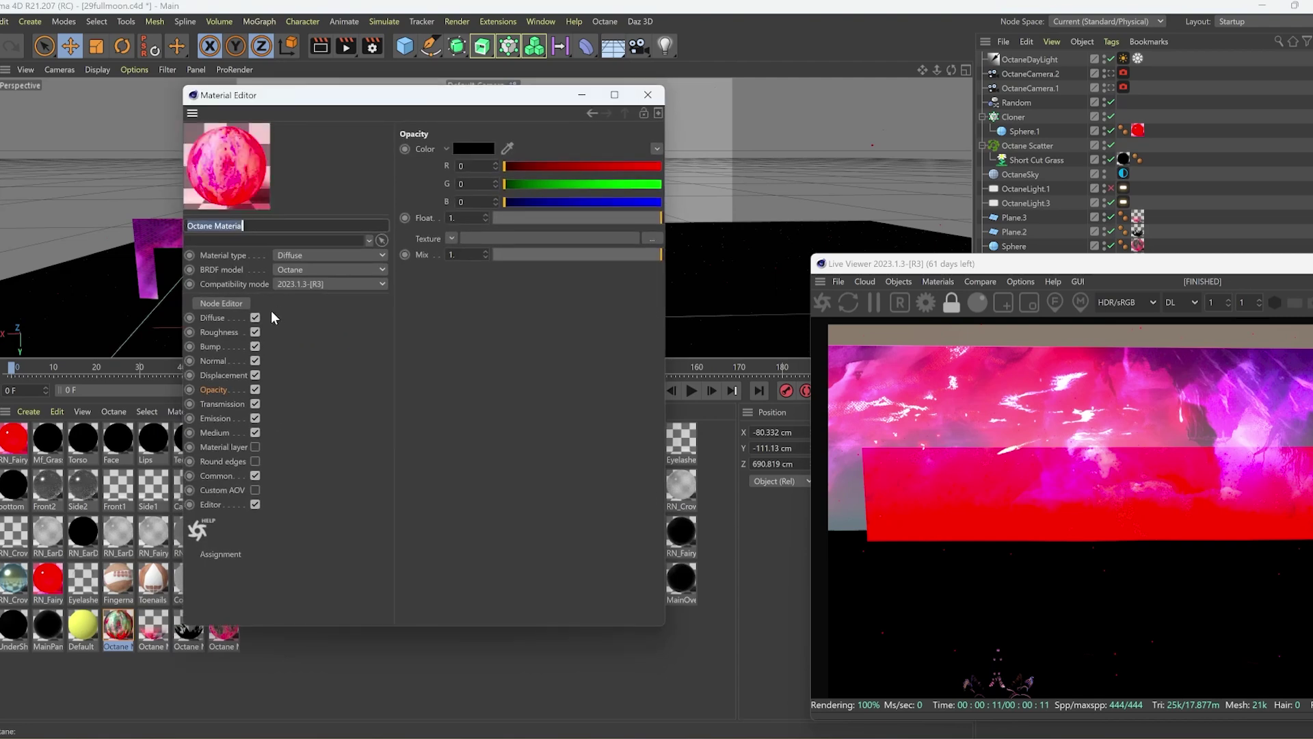
pyautogui.click(220, 317)
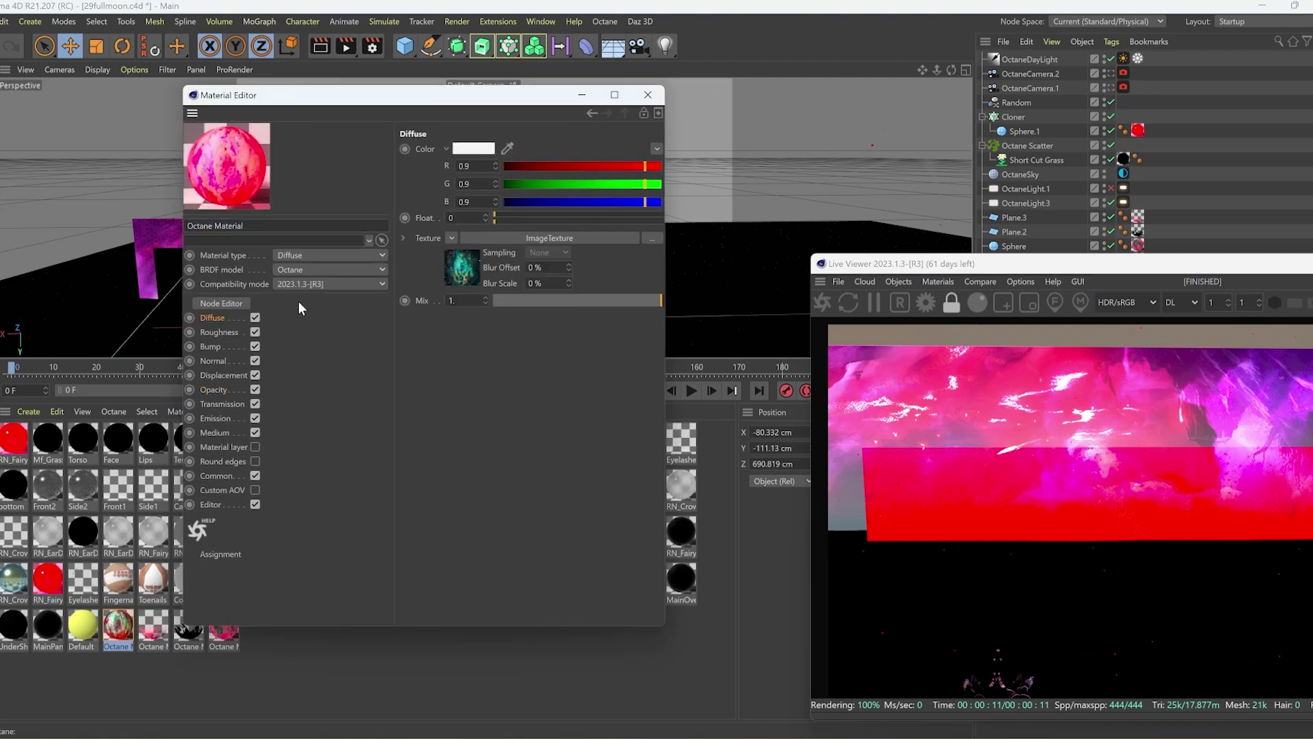
pyautogui.click(555, 238)
pyautogui.click(642, 159)
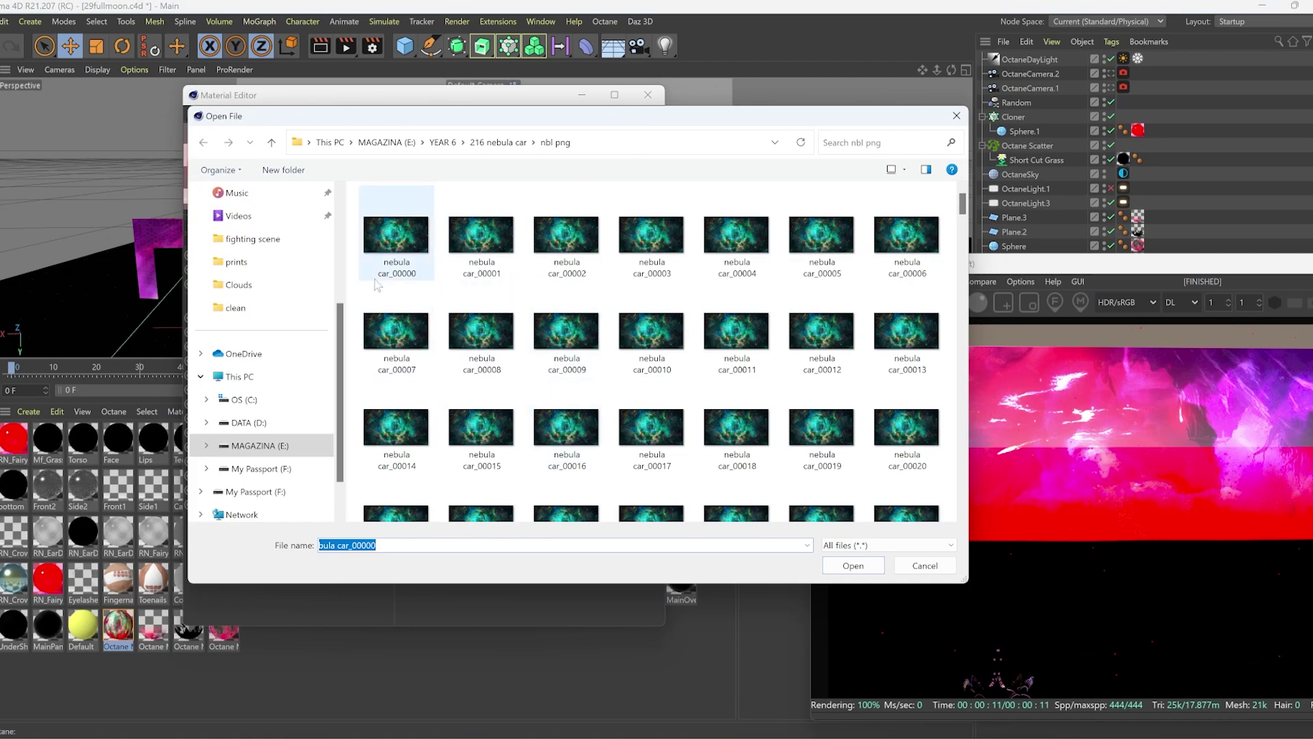
pyautogui.scroll(-5, 480, 379)
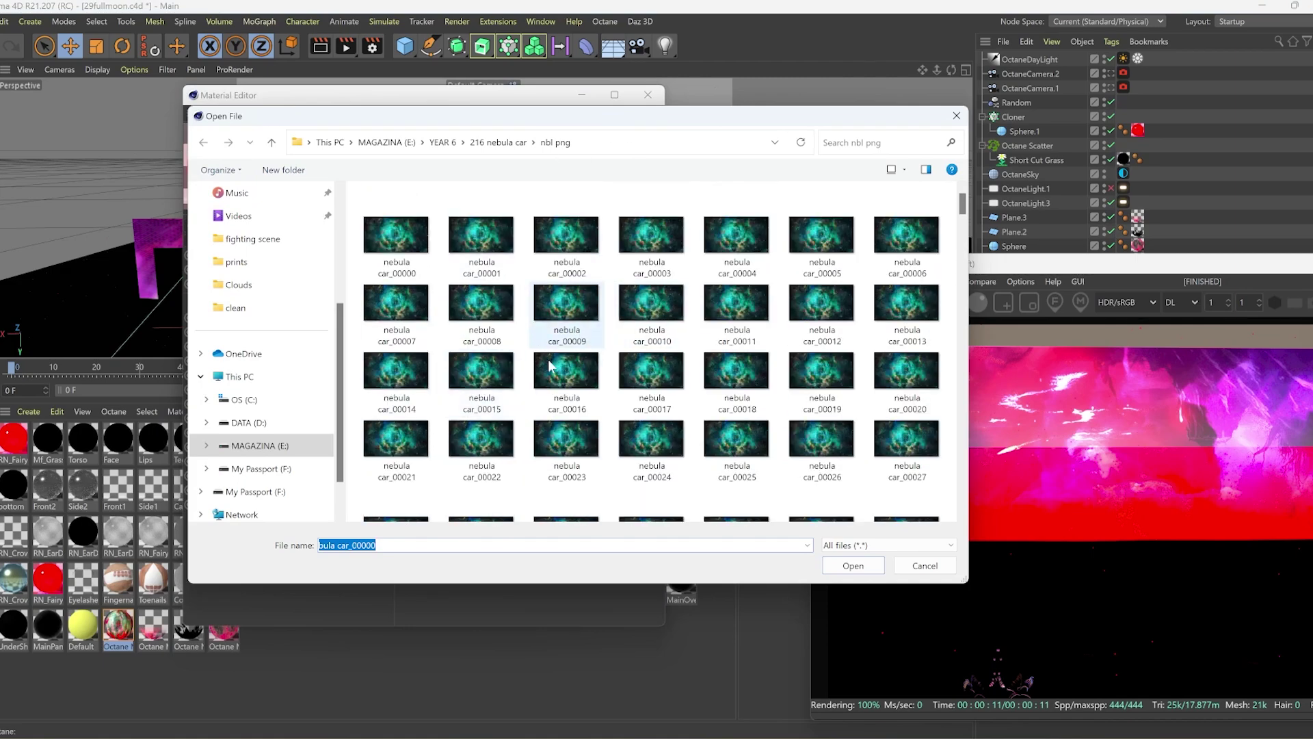
pyautogui.scroll(1, 564, 446)
pyautogui.scroll(-20, 565, 446)
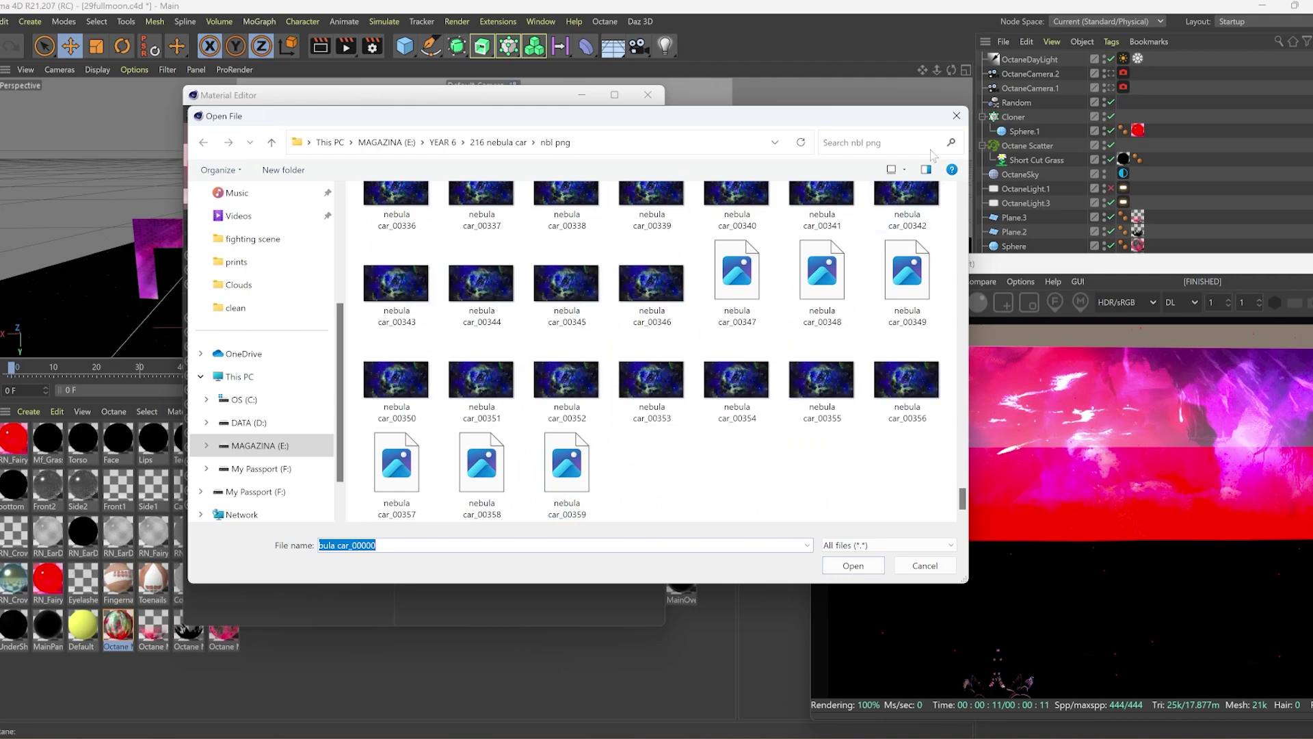
pyautogui.click(958, 118)
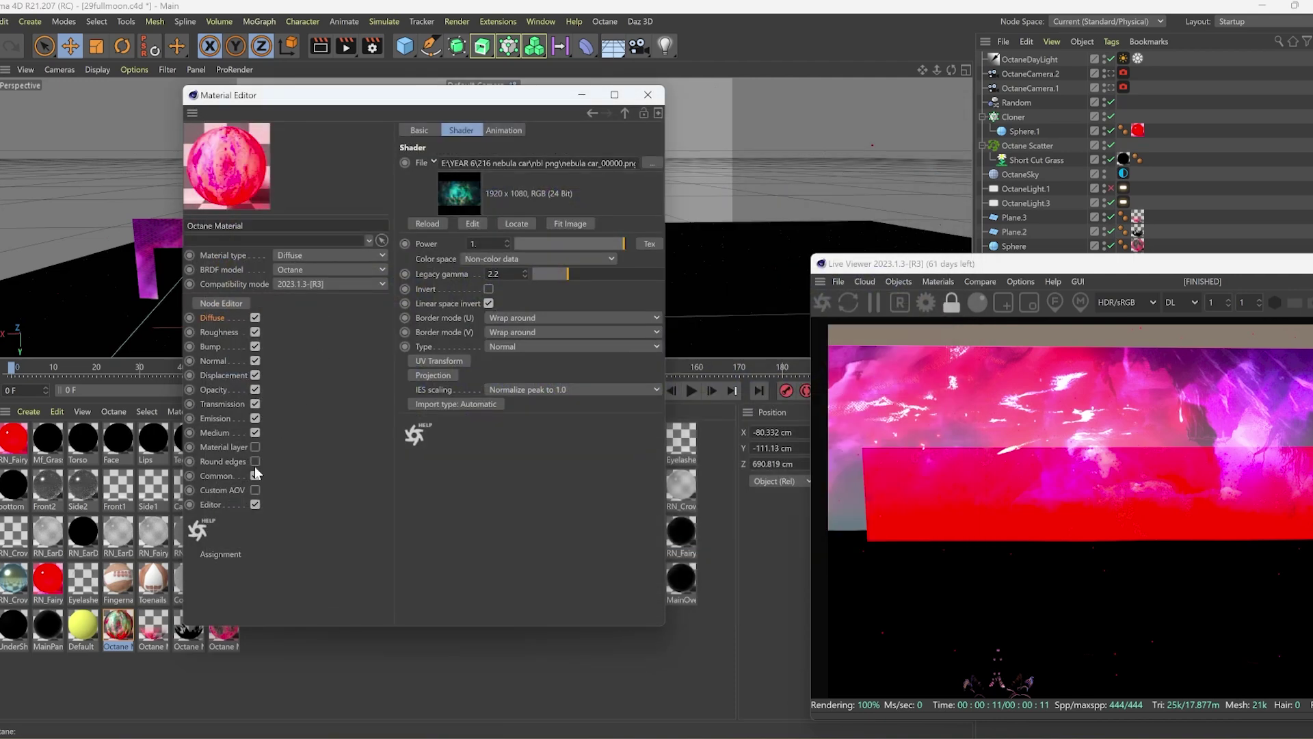
# Show the backdrop material's Blackbody Emission settings beside the Live Viewer, with the scene viewed through OctaneCamera.2.
pyautogui.click(227, 420)
pyautogui.click(628, 164)
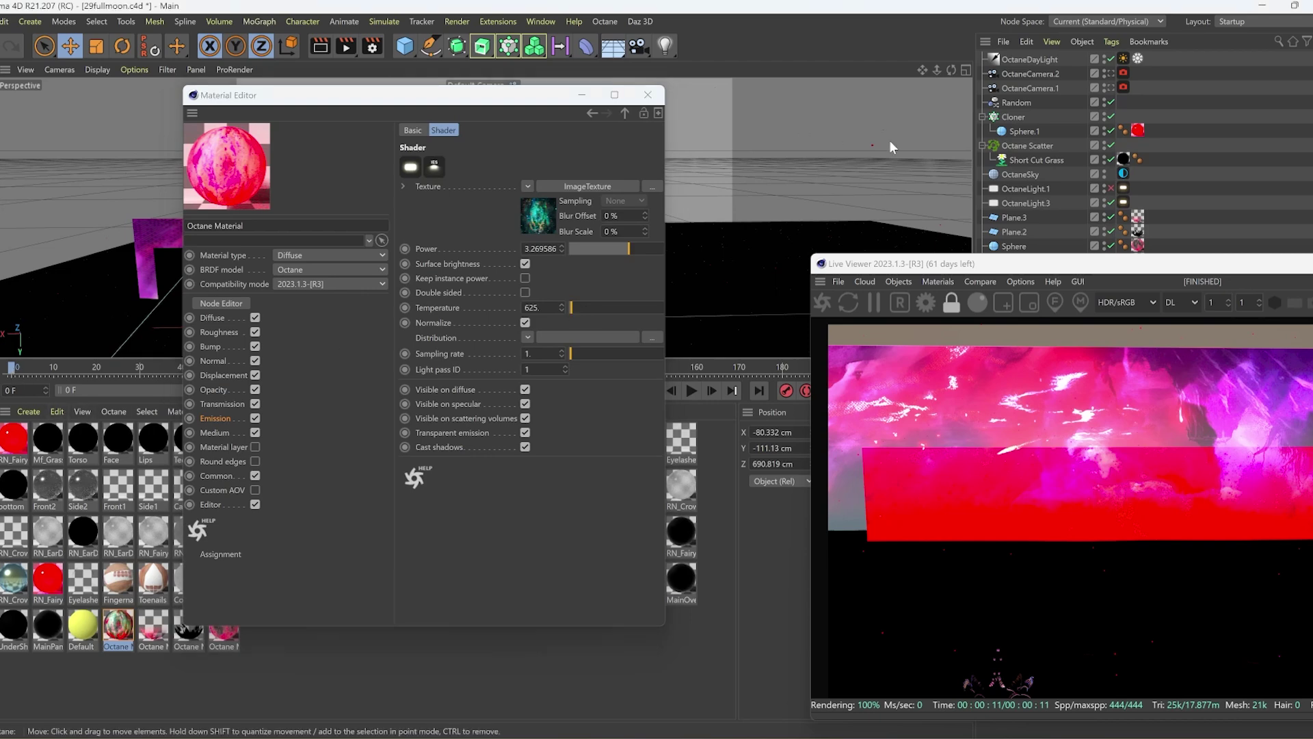
pyautogui.click(1122, 75)
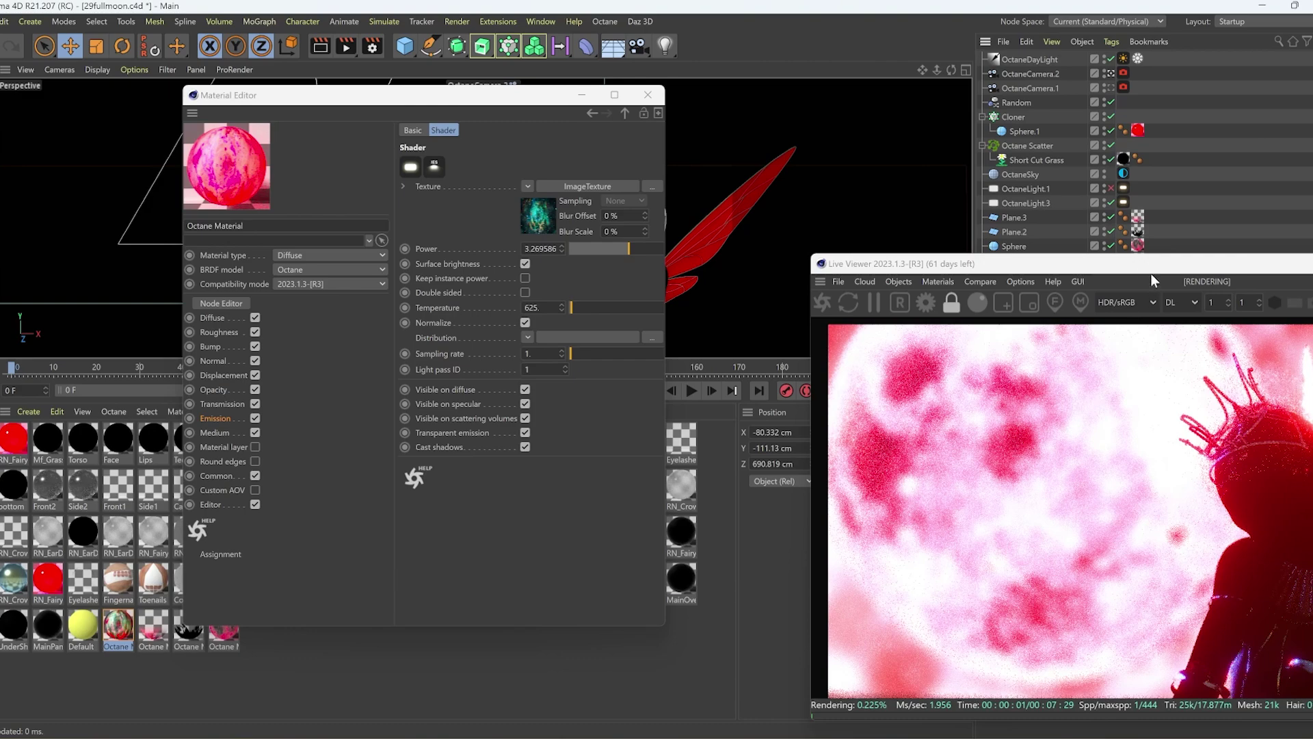
pyautogui.moveTo(1125, 263); pyautogui.dragTo(1016, 136)
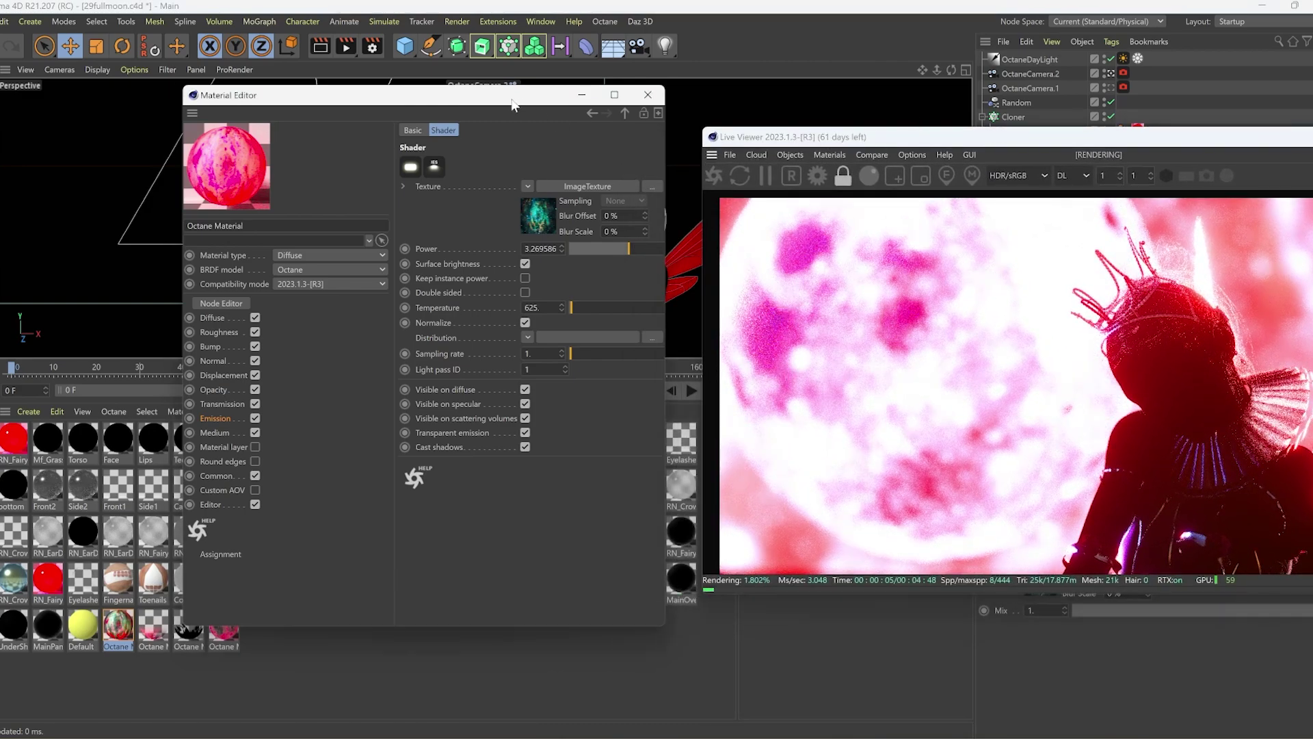
pyautogui.moveTo(513, 104); pyautogui.dragTo(356, 122)
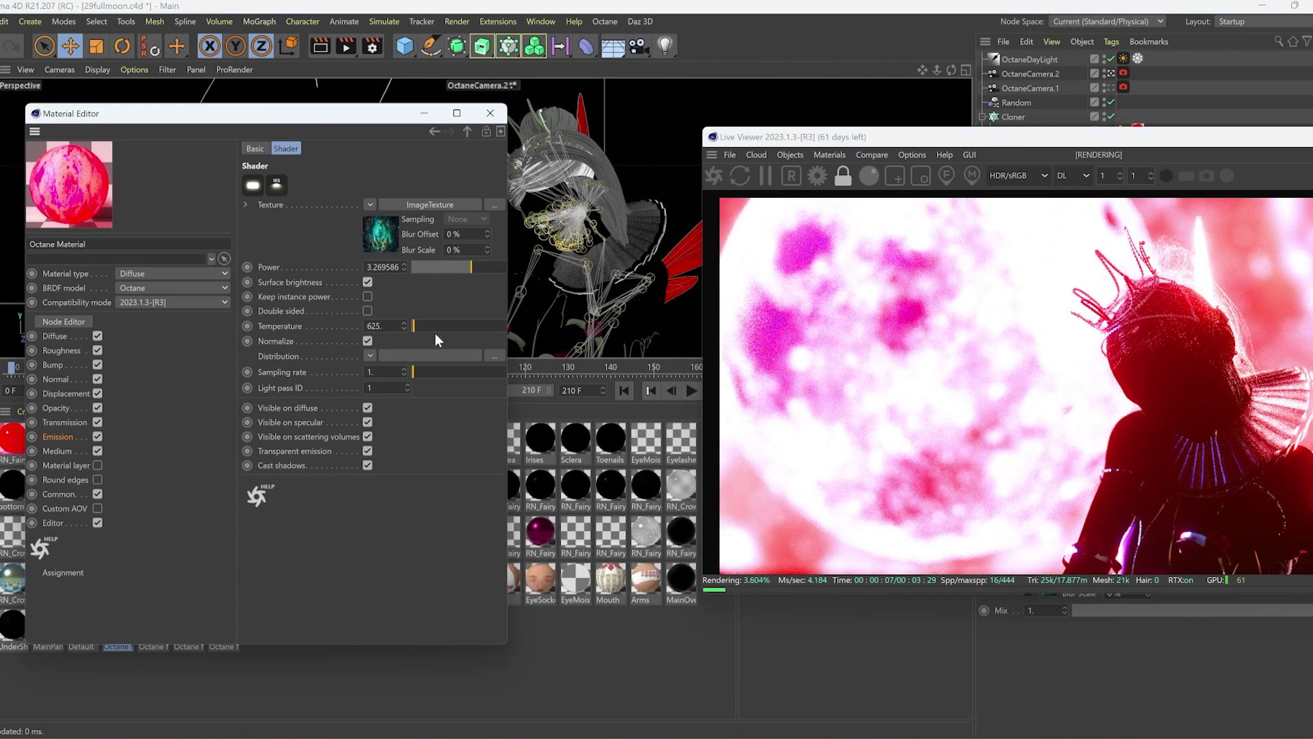
# Try the backdrop emission at temperature 5428.571 with power 0.037927, and undo the power change.
pyautogui.moveTo(440, 328); pyautogui.dragTo(450, 323)
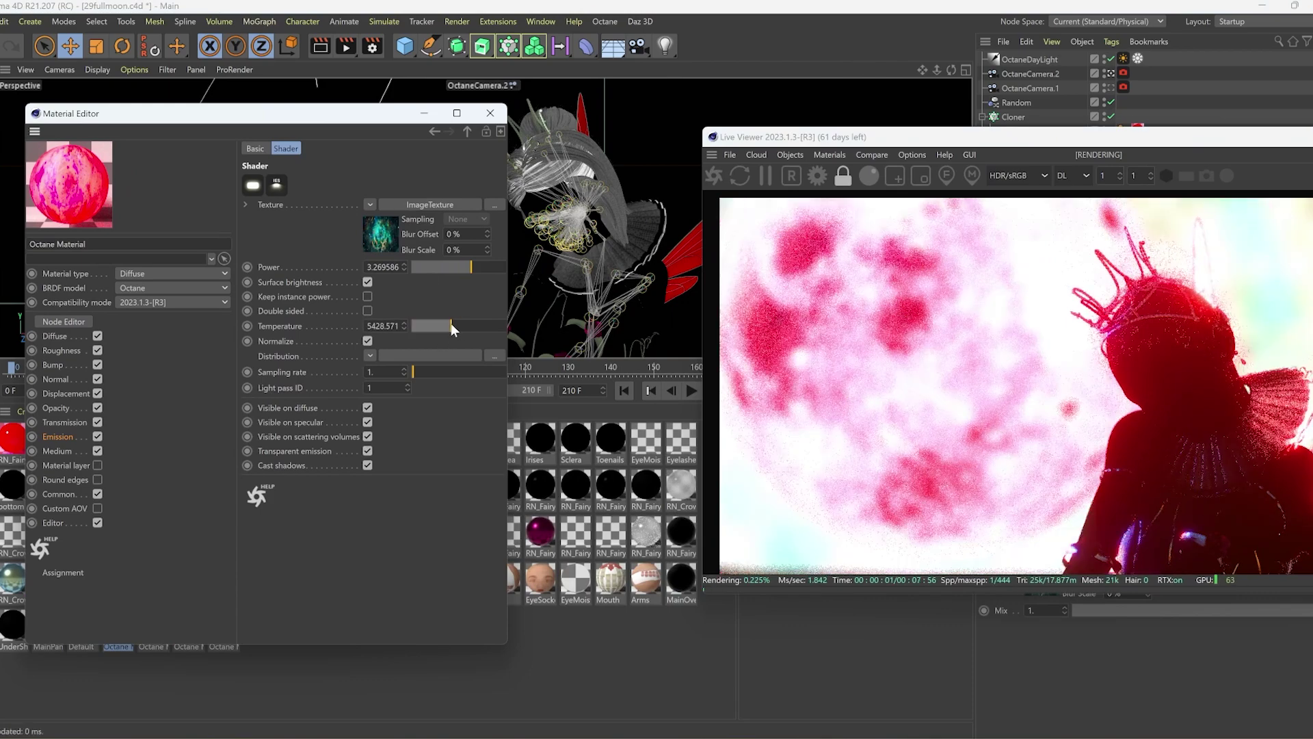
pyautogui.moveTo(468, 268); pyautogui.dragTo(446, 261)
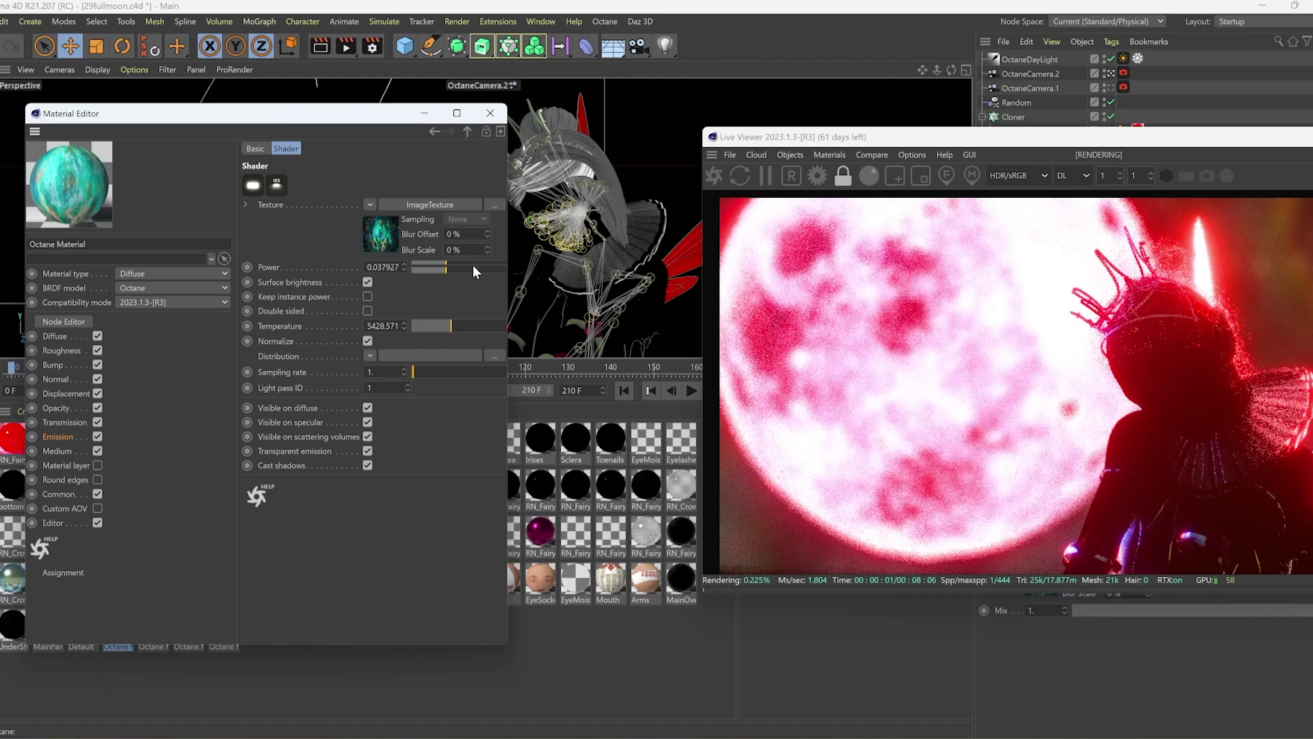
pyautogui.moveTo(340, 116)
pyautogui.mouseDown()
pyautogui.moveTo(217, 143)
pyautogui.moveTo(321, 125)
pyautogui.mouseUp()
pyautogui.hotkey('ctrl', 'z')
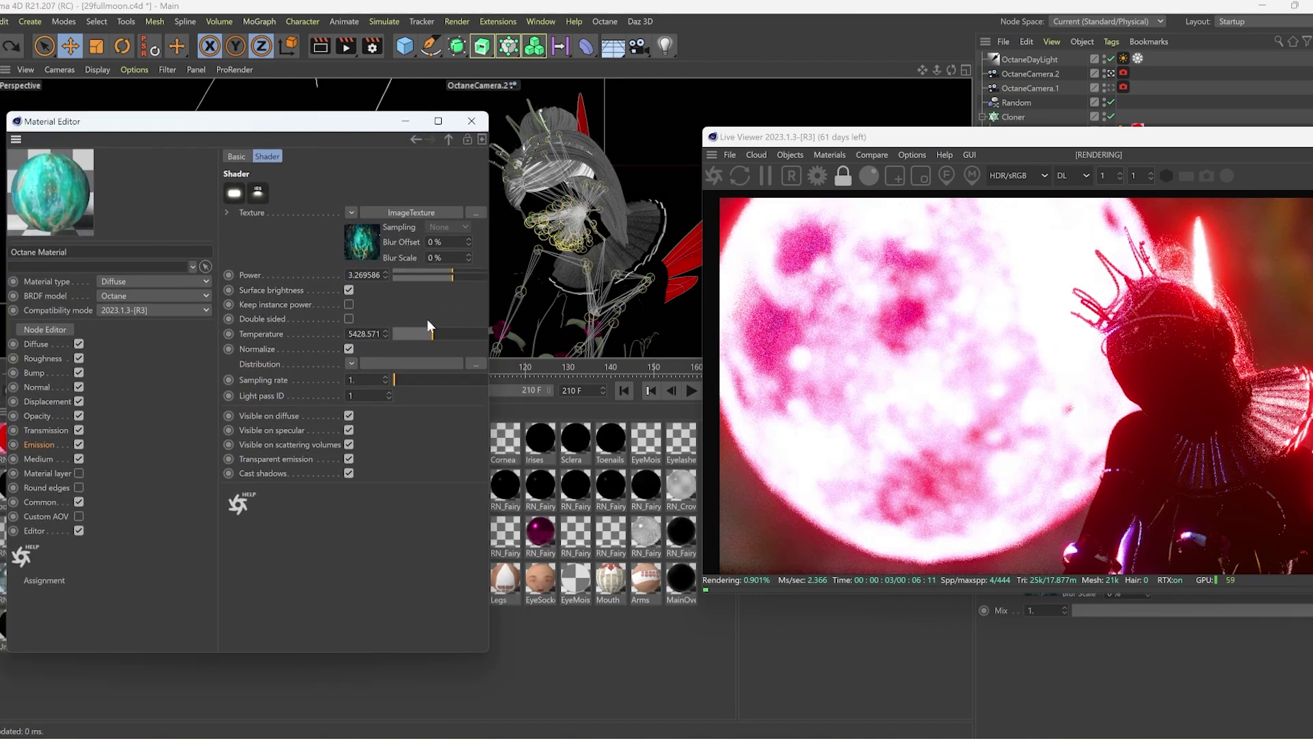
# Set the backdrop material's emission temperature to 5519.841 and close its settings.
pyautogui.hotkey('ctrl', 'z')
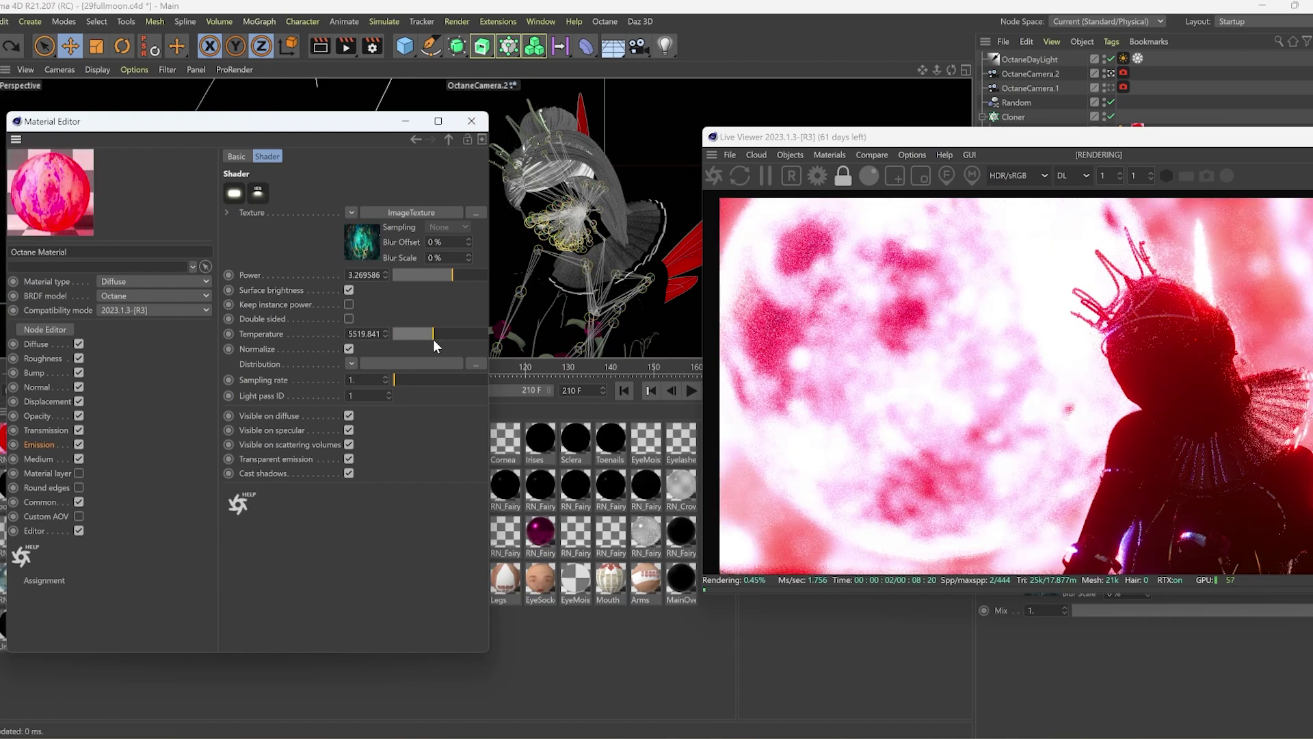
pyautogui.click(471, 121)
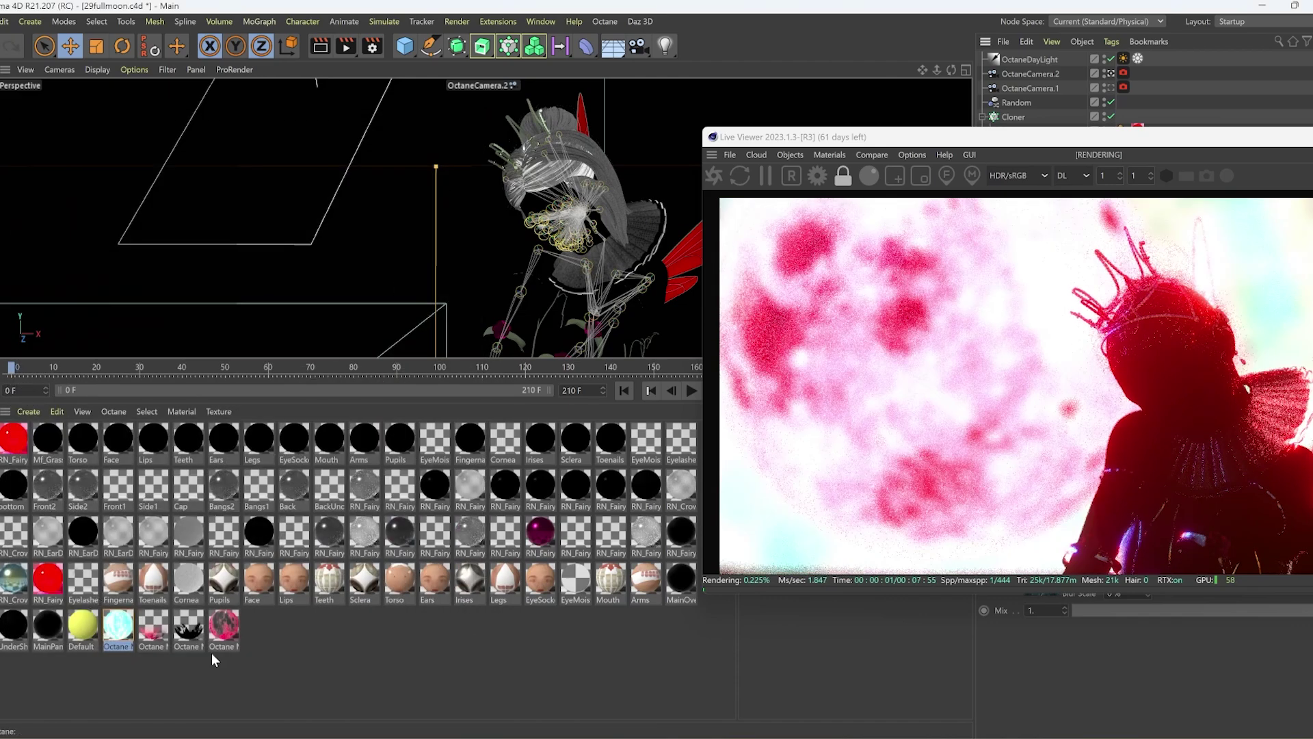
# Set the blackbody emission temperature of the moon material, Octane Material.1, to about 6509.
pyautogui.doubleClick(224, 625)
pyautogui.click(580, 161)
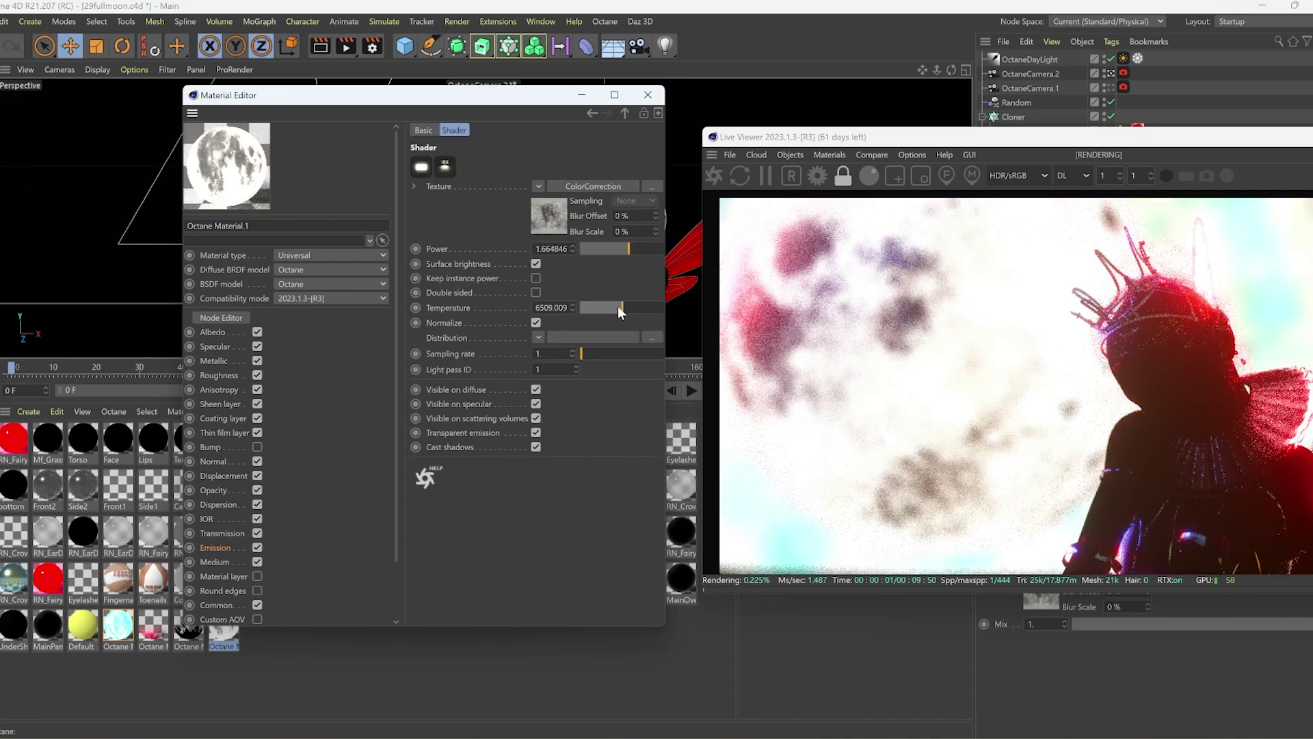
pyautogui.click(648, 94)
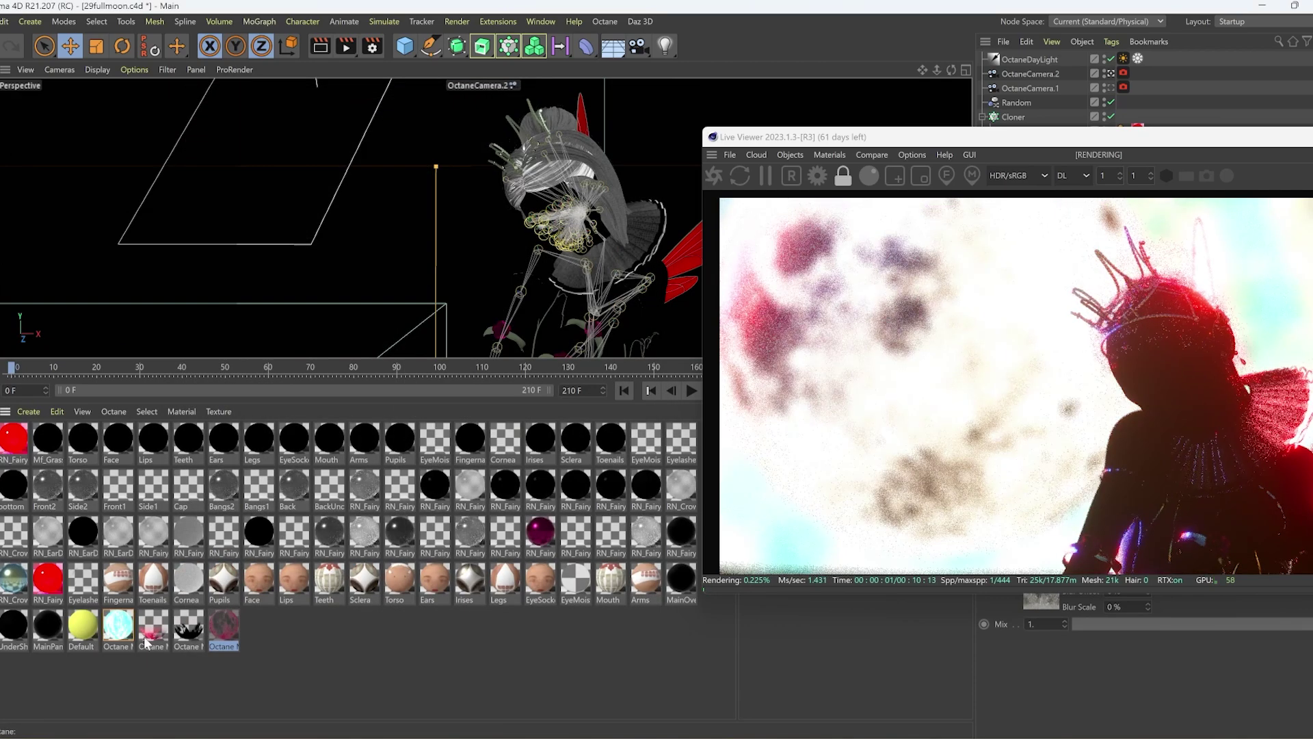
# Turn off Emission in the Octane Material used on the nebula Plane.3.
pyautogui.doubleClick(153, 625)
pyautogui.click(255, 418)
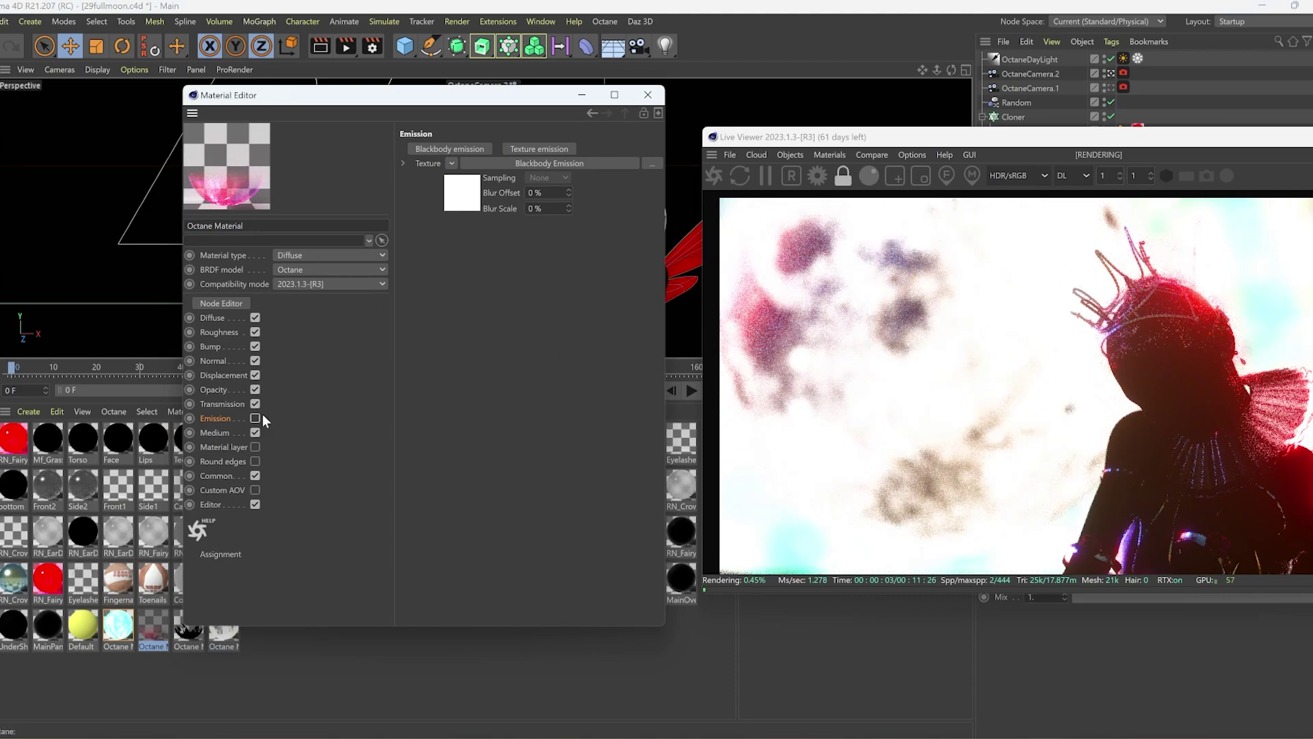
pyautogui.click(255, 433)
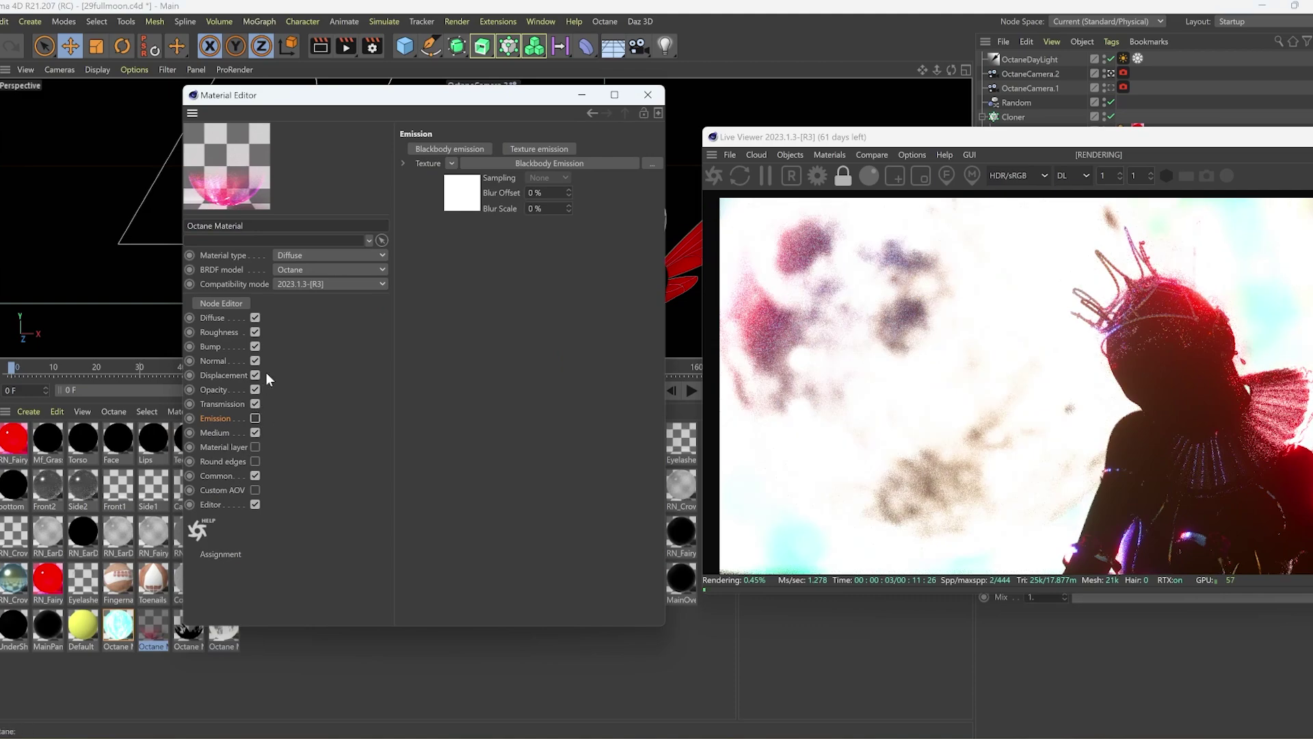
pyautogui.click(647, 95)
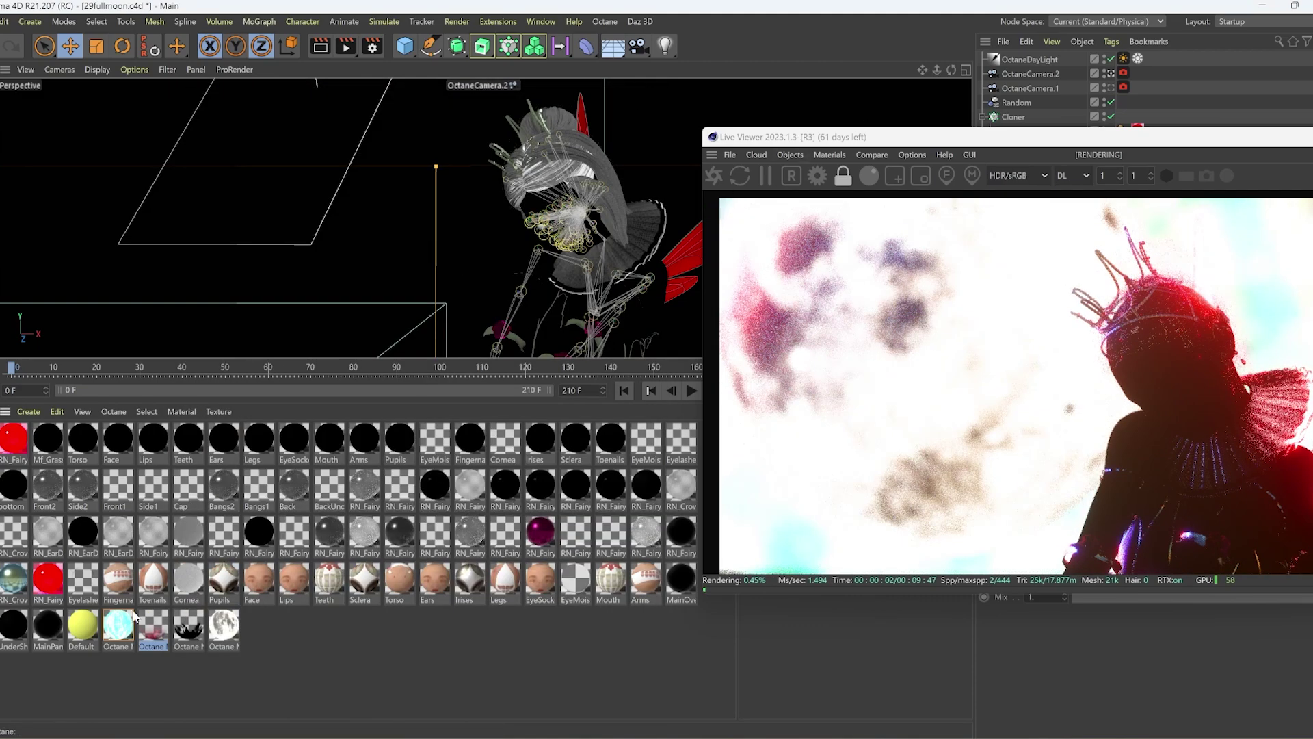
# Set the backdrop material's blackbody emission power to about 0.144.
pyautogui.doubleClick(118, 625)
pyautogui.click(605, 163)
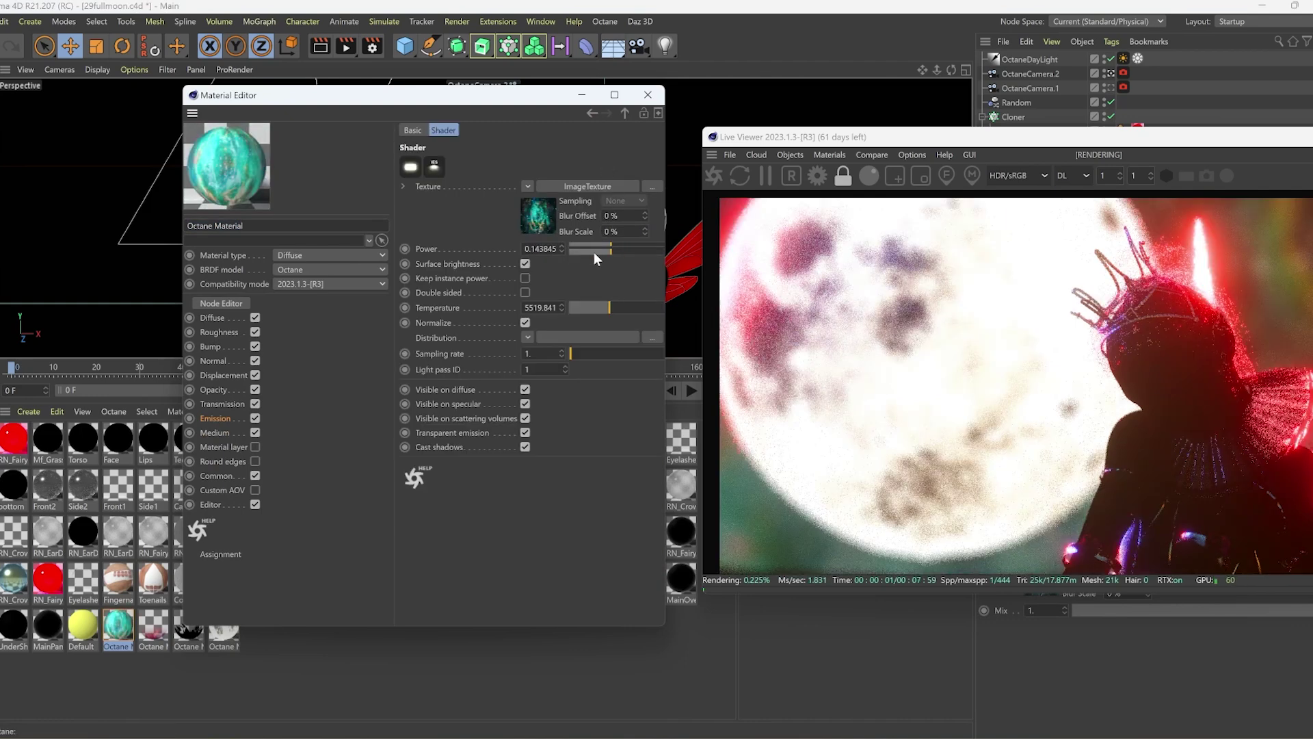
pyautogui.click(647, 95)
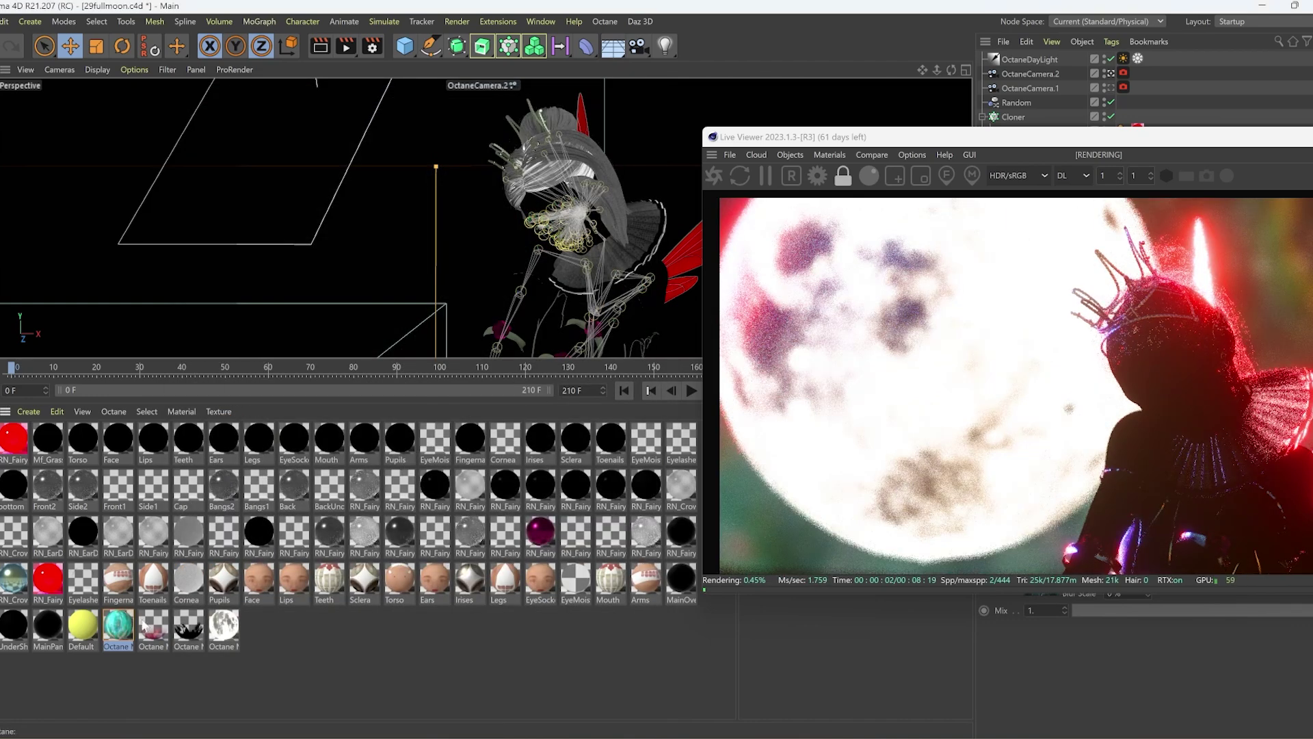
# Set the moon material's emission power to 0.18311 and temperature to 5887.387, and move the Live Viewer over the viewport.
pyautogui.doubleClick(224, 626)
pyautogui.click(609, 164)
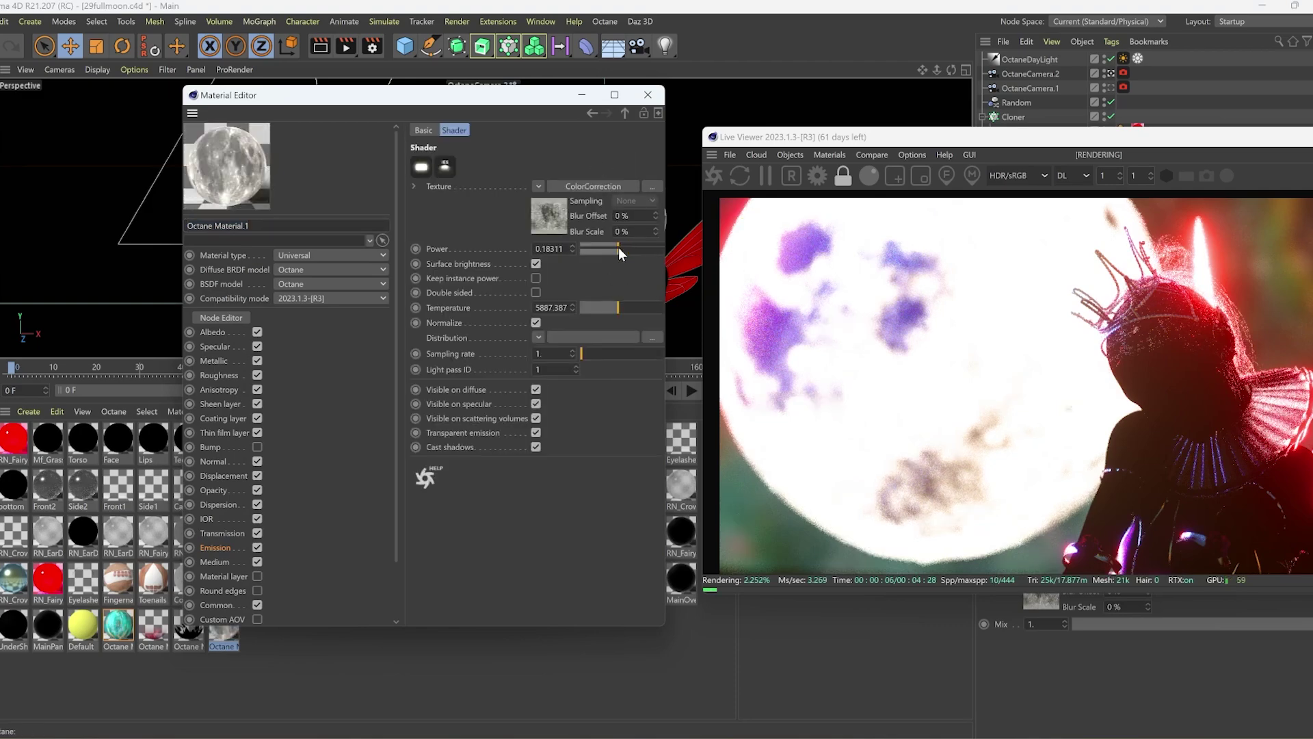
pyautogui.click(647, 95)
pyautogui.moveTo(786, 137); pyautogui.dragTo(260, 105)
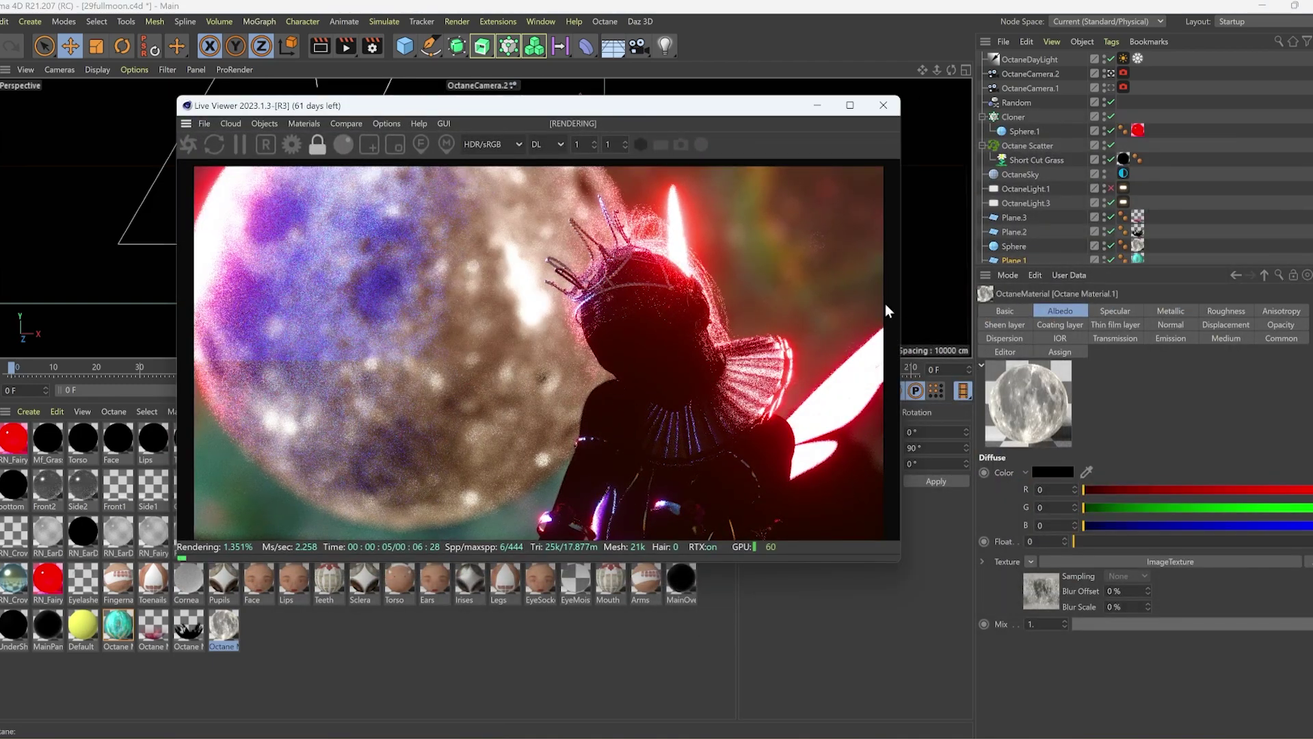
# Resize the Live Viewer and reposition it clear of the object list.
pyautogui.moveTo(901, 300); pyautogui.dragTo(813, 316)
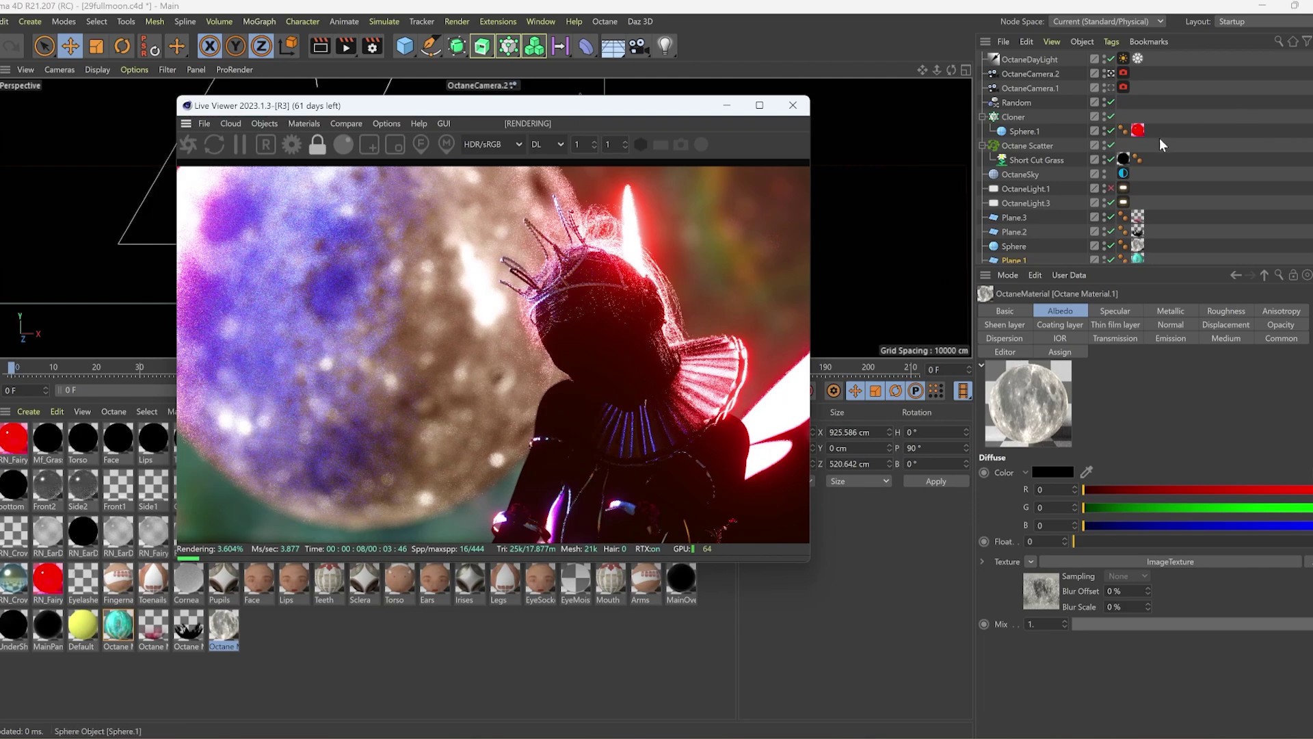
pyautogui.moveTo(811, 340); pyautogui.dragTo(881, 338)
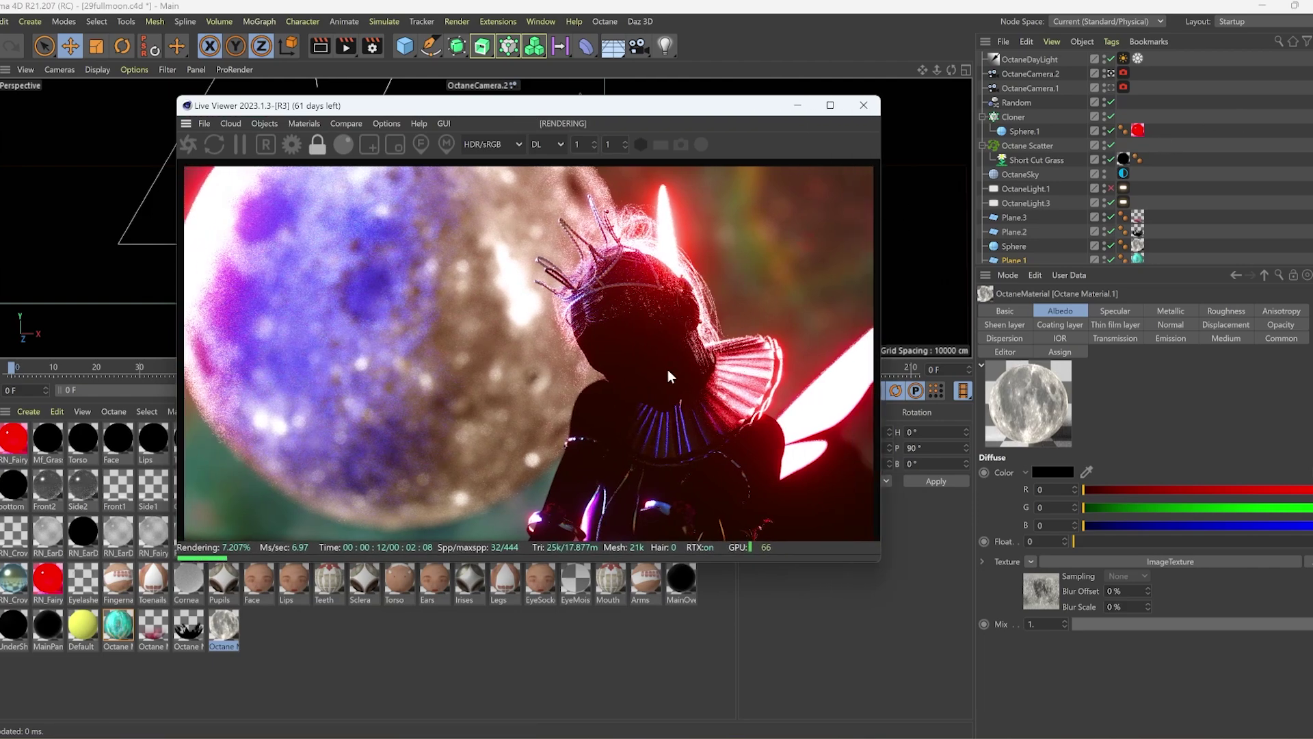
pyautogui.moveTo(684, 106); pyautogui.dragTo(645, 103)
# Compare the render with OctaneCamera.2's post processing off and on, and inspect its image processing settings.
pyautogui.click(1123, 73)
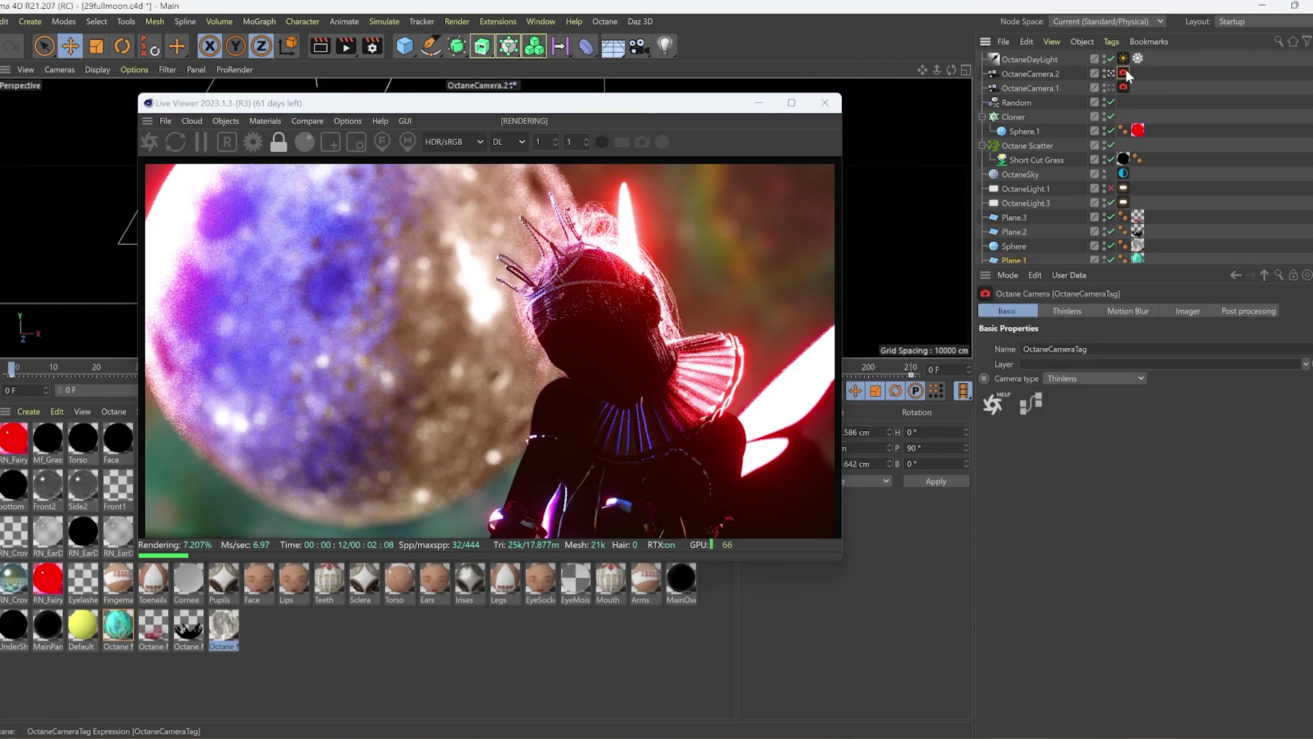
pyautogui.click(1267, 310)
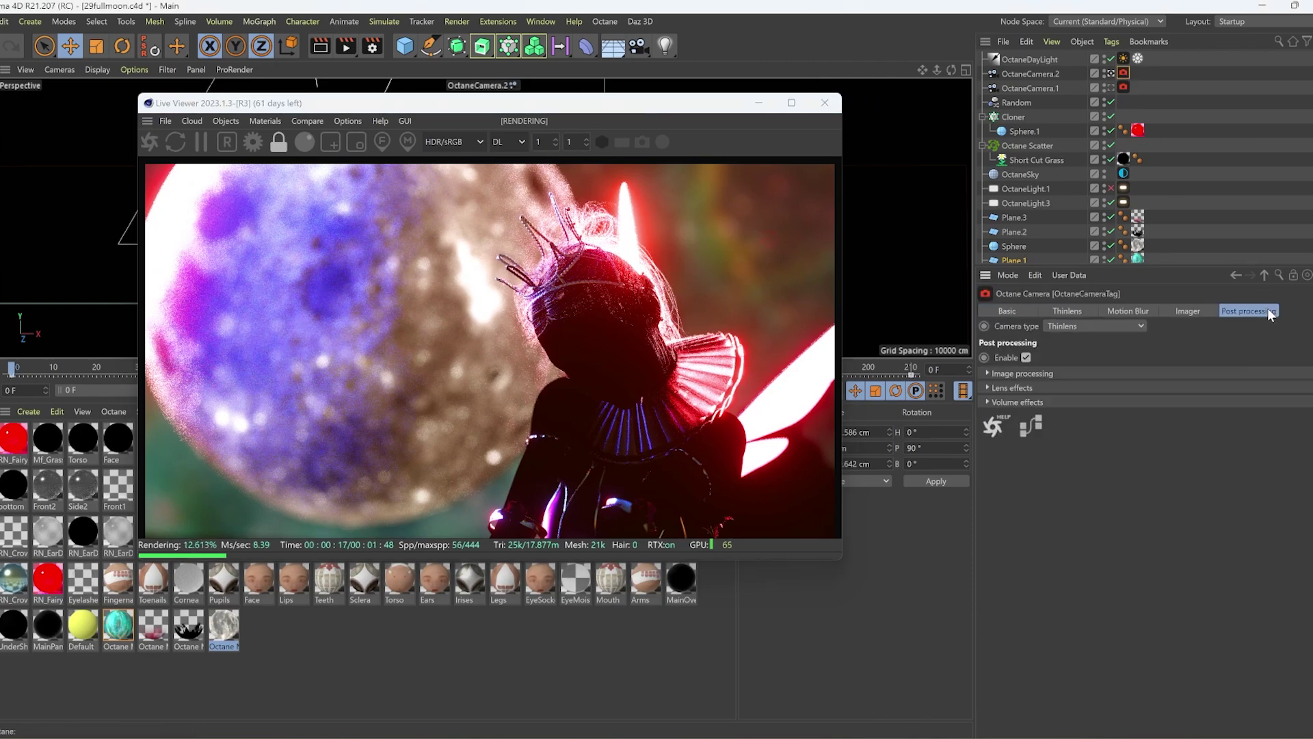
pyautogui.click(1026, 358)
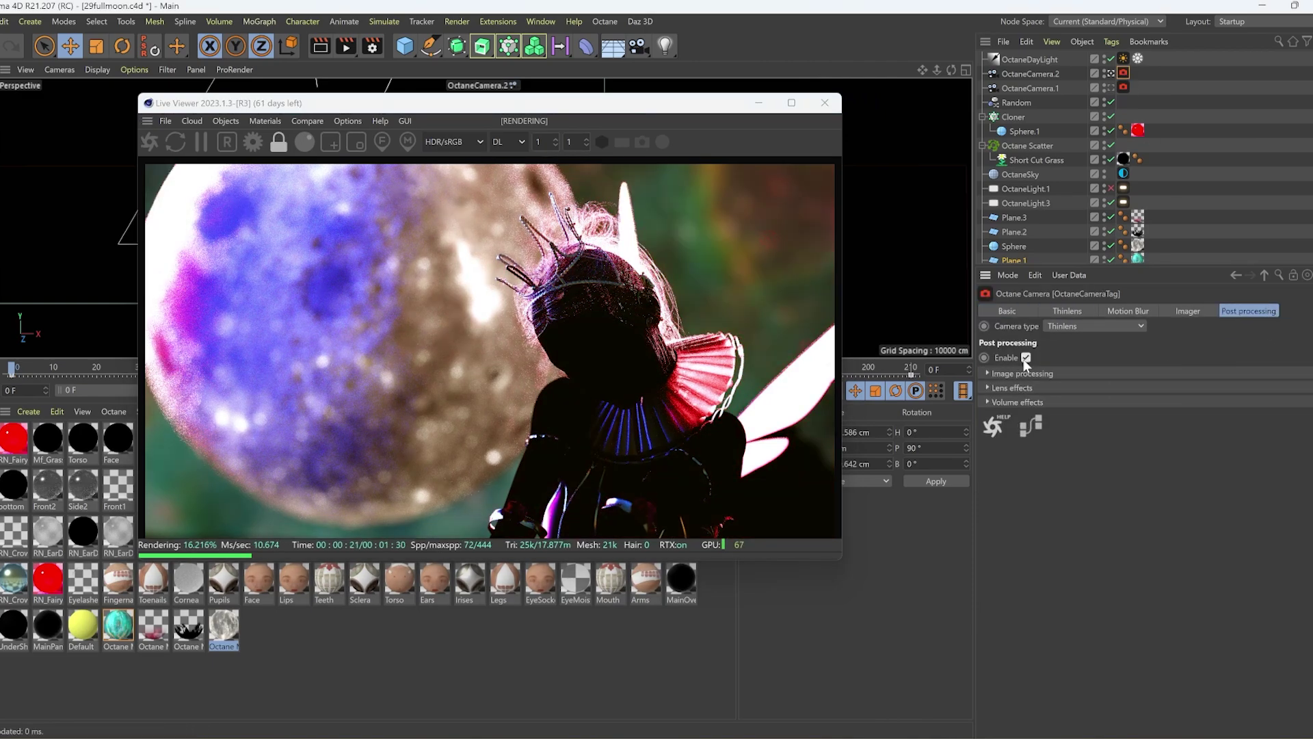
pyautogui.click(1026, 359)
pyautogui.click(1025, 358)
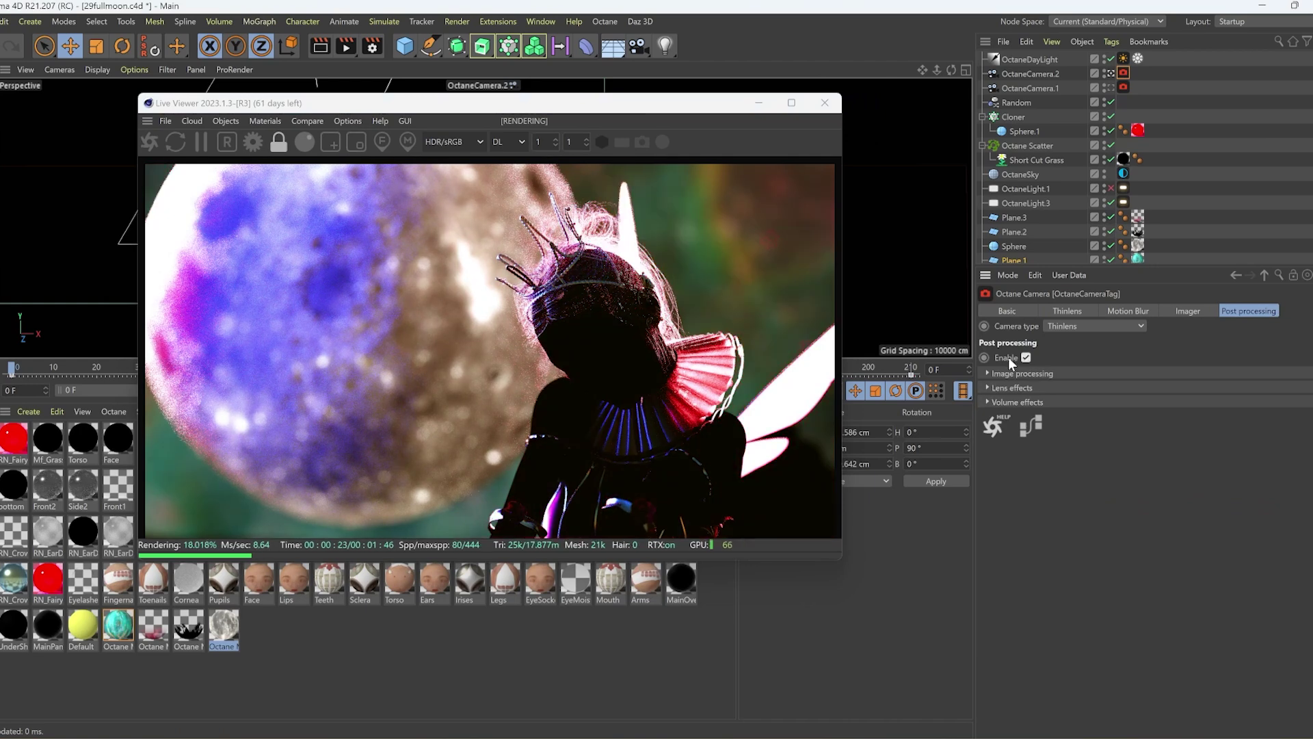
pyautogui.click(989, 373)
pyautogui.moveTo(1228, 390)
pyautogui.mouseDown()
pyautogui.moveTo(1139, 380)
pyautogui.moveTo(1229, 383)
pyautogui.mouseUp()
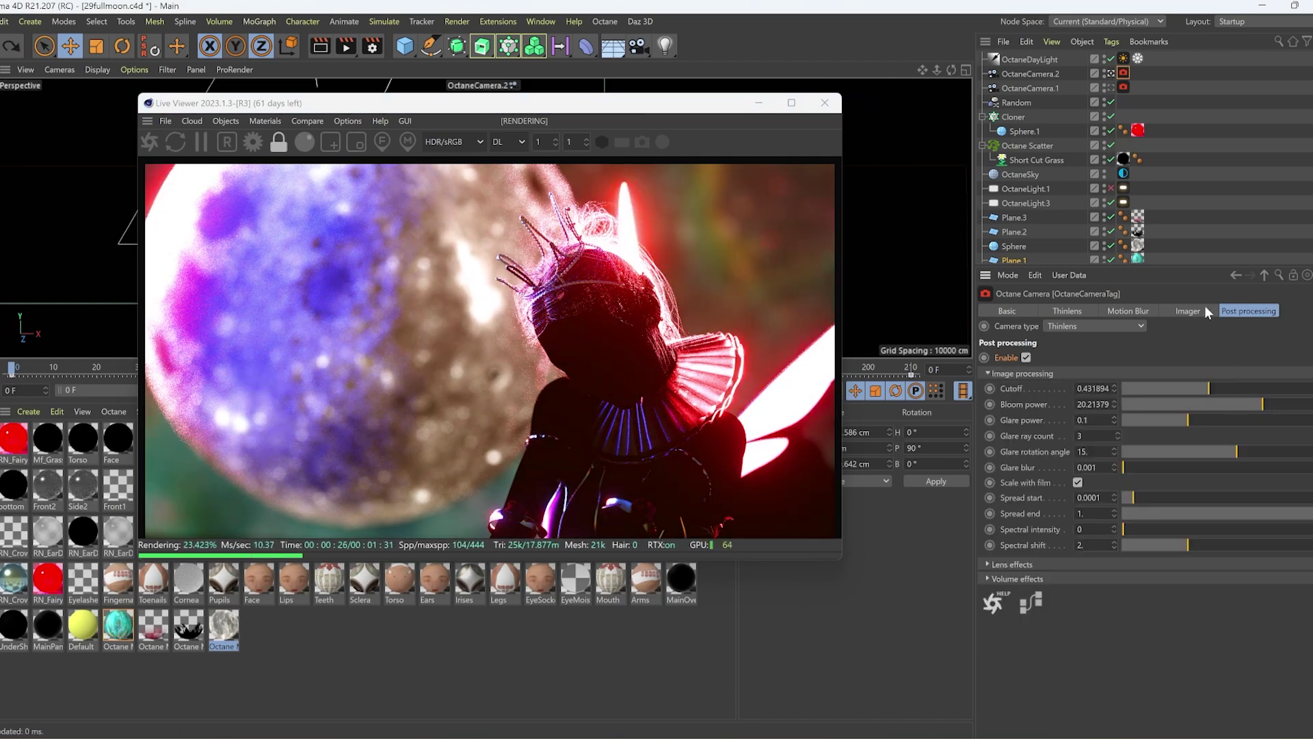
# Compare the render with OctaneCamera.2's Octane imager disabled and enabled.
pyautogui.click(1185, 313)
pyautogui.click(1052, 357)
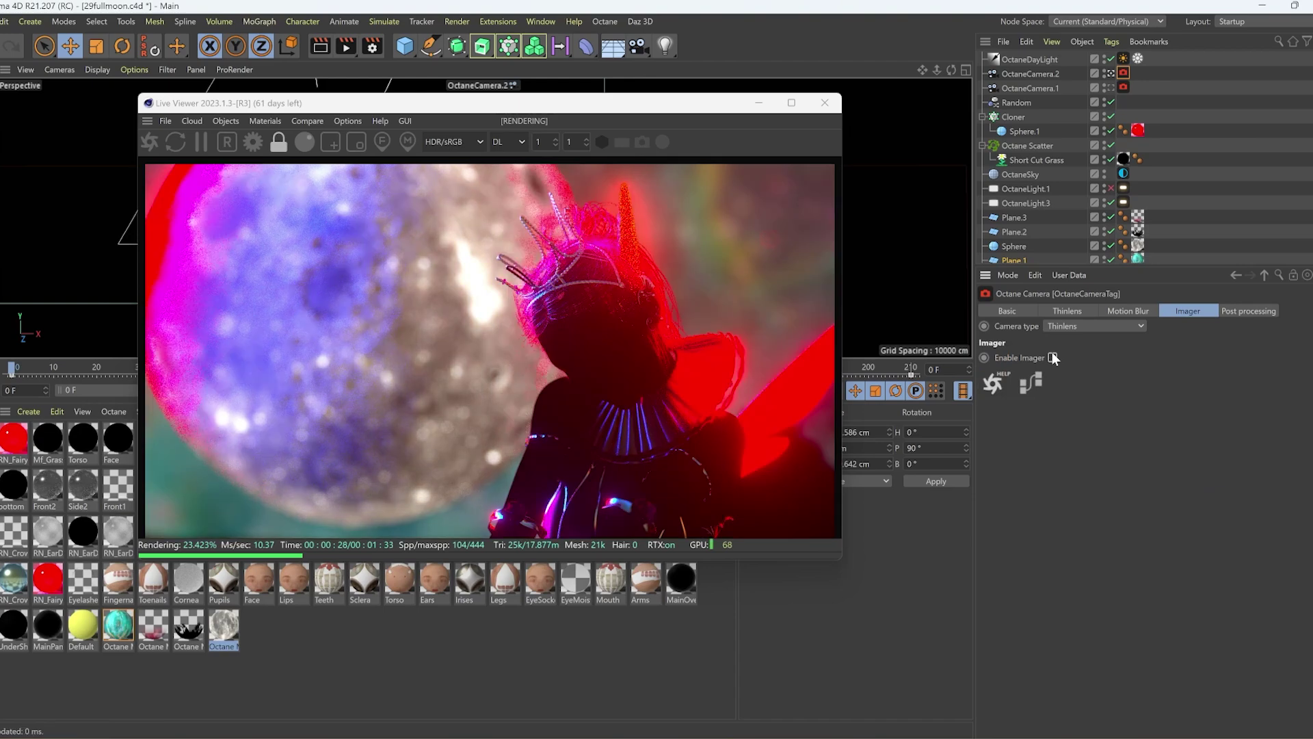
pyautogui.click(1052, 357)
pyautogui.click(1052, 357)
pyautogui.click(1052, 357)
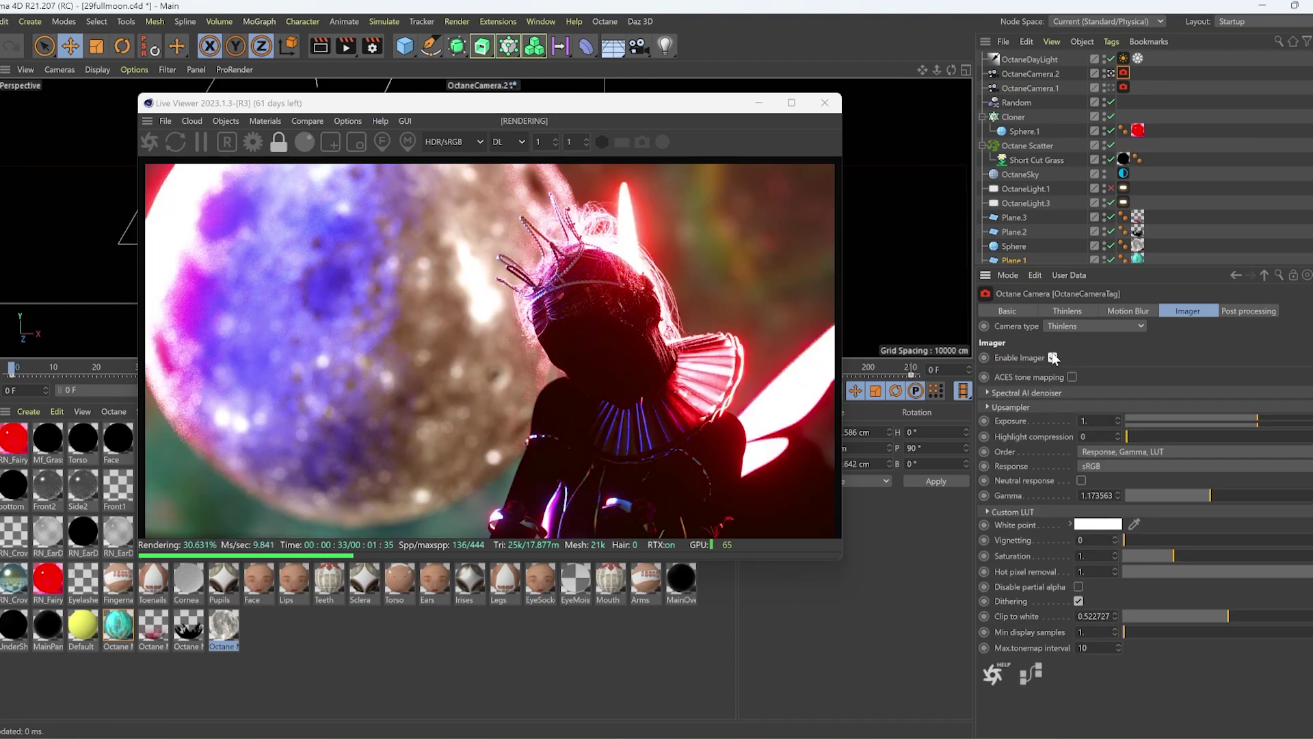
# Try emission temperature 4851.351 and power 0.626052 on the RN_FairyWings_Base material, and restore temperature 500 and power 90.78524.
pyautogui.doubleClick(48, 580)
pyautogui.click(584, 166)
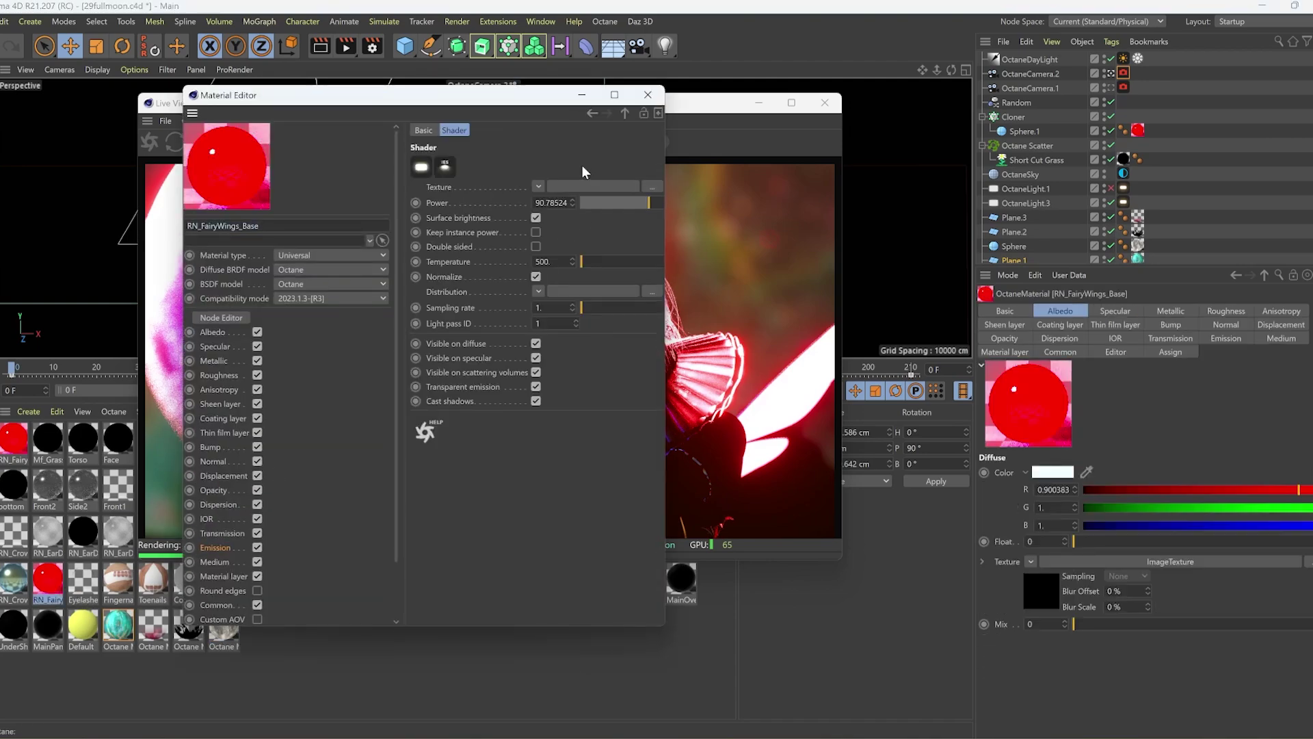
pyautogui.click(610, 262)
pyautogui.click(627, 205)
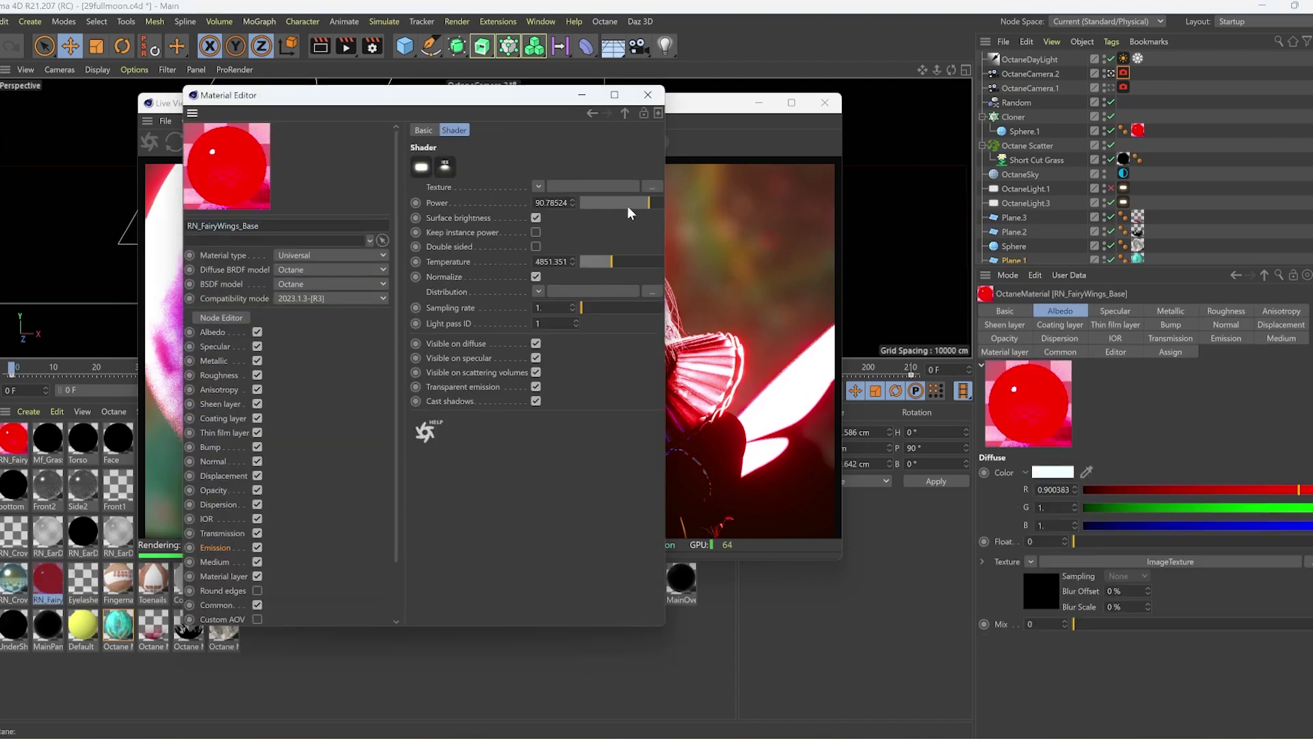
pyautogui.moveTo(626, 204); pyautogui.dragTo(625, 204)
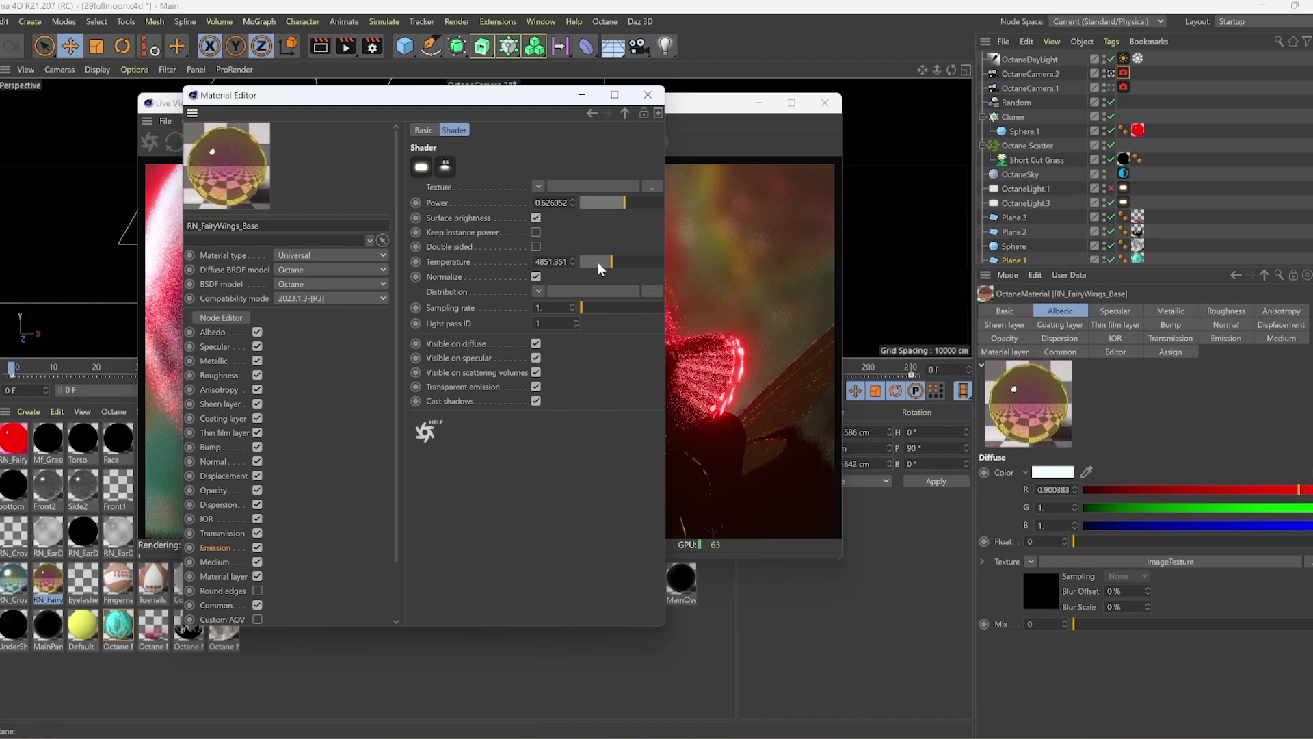
pyautogui.moveTo(589, 258); pyautogui.dragTo(581, 257)
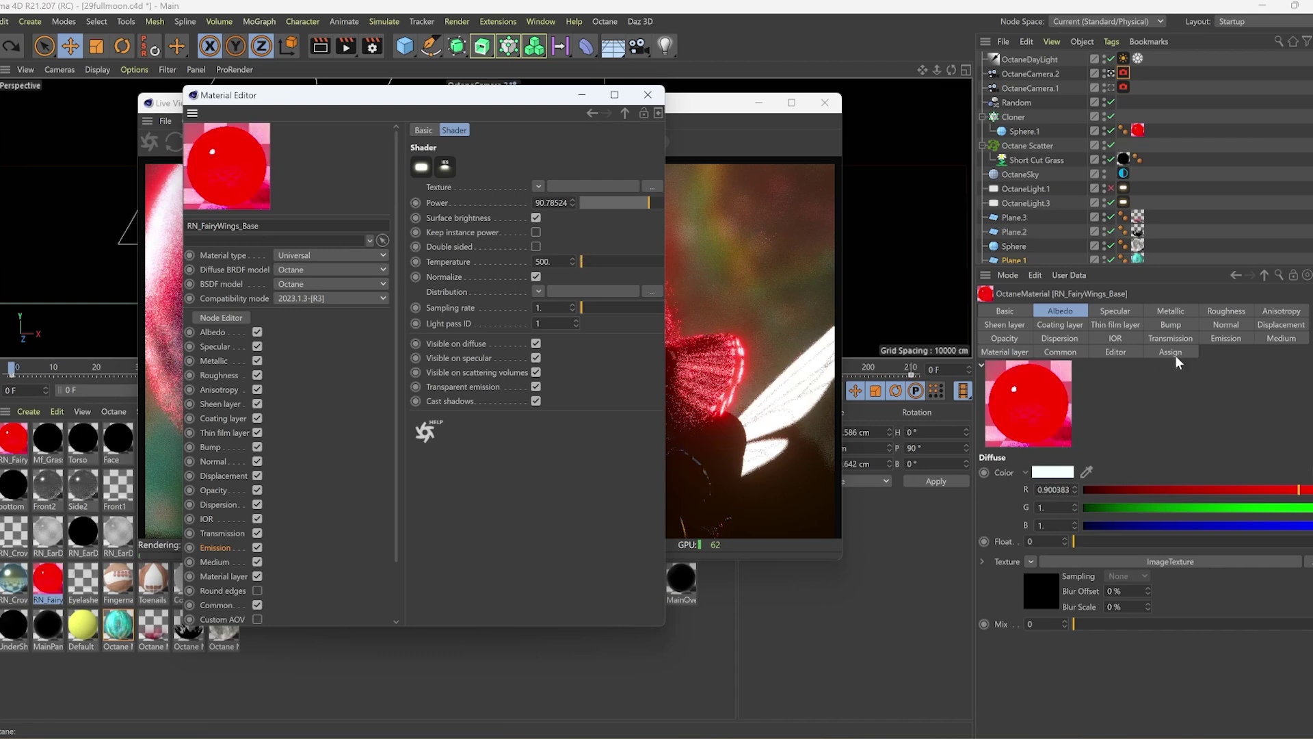
# Try Clip to white at 0 in OctaneCamera.2's imager, and set it to 0.392086.
pyautogui.click(794, 258)
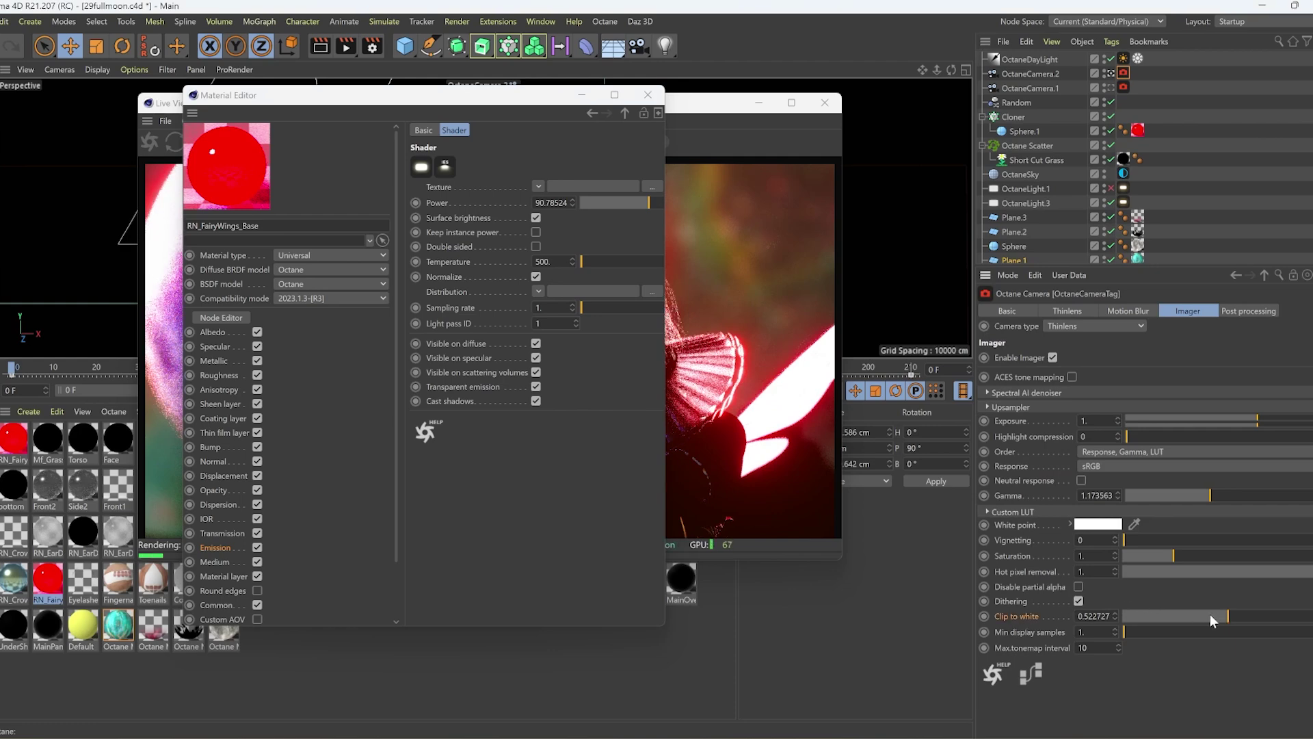
pyautogui.moveTo(1209, 614); pyautogui.dragTo(1089, 620)
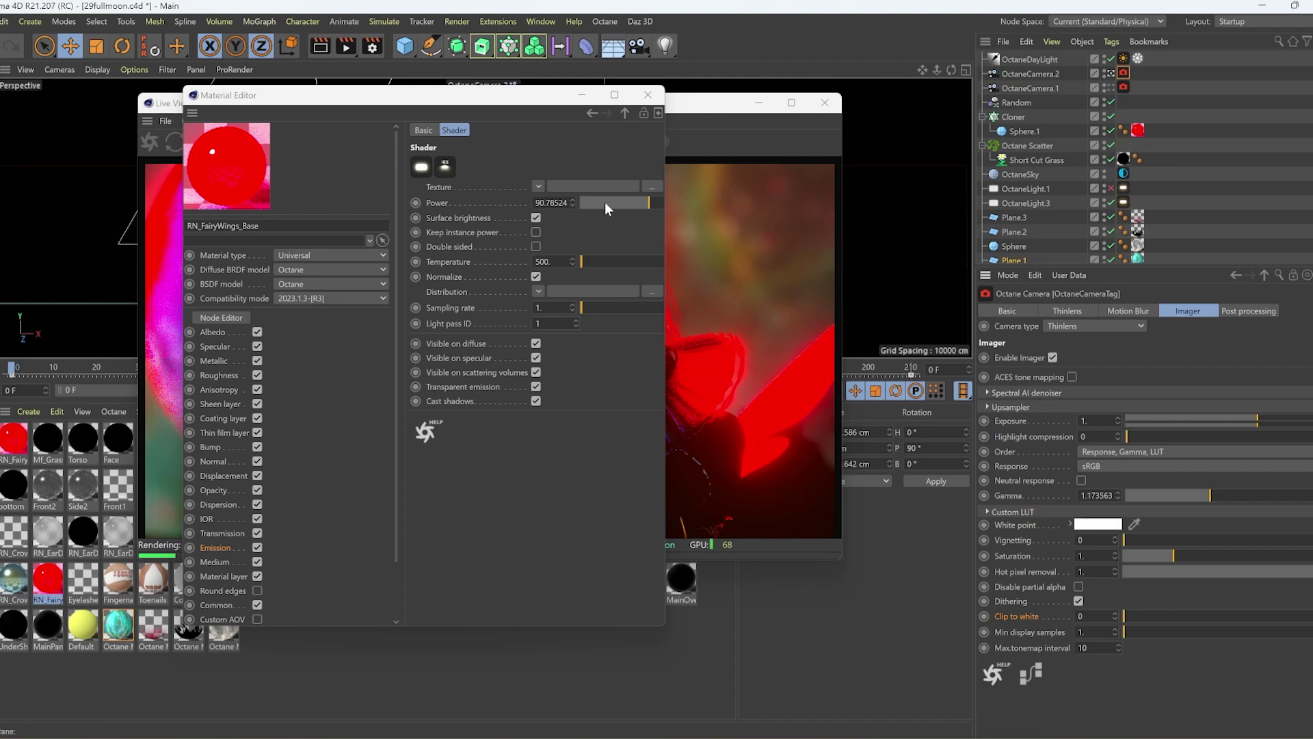
pyautogui.moveTo(422, 100); pyautogui.dragTo(279, 144)
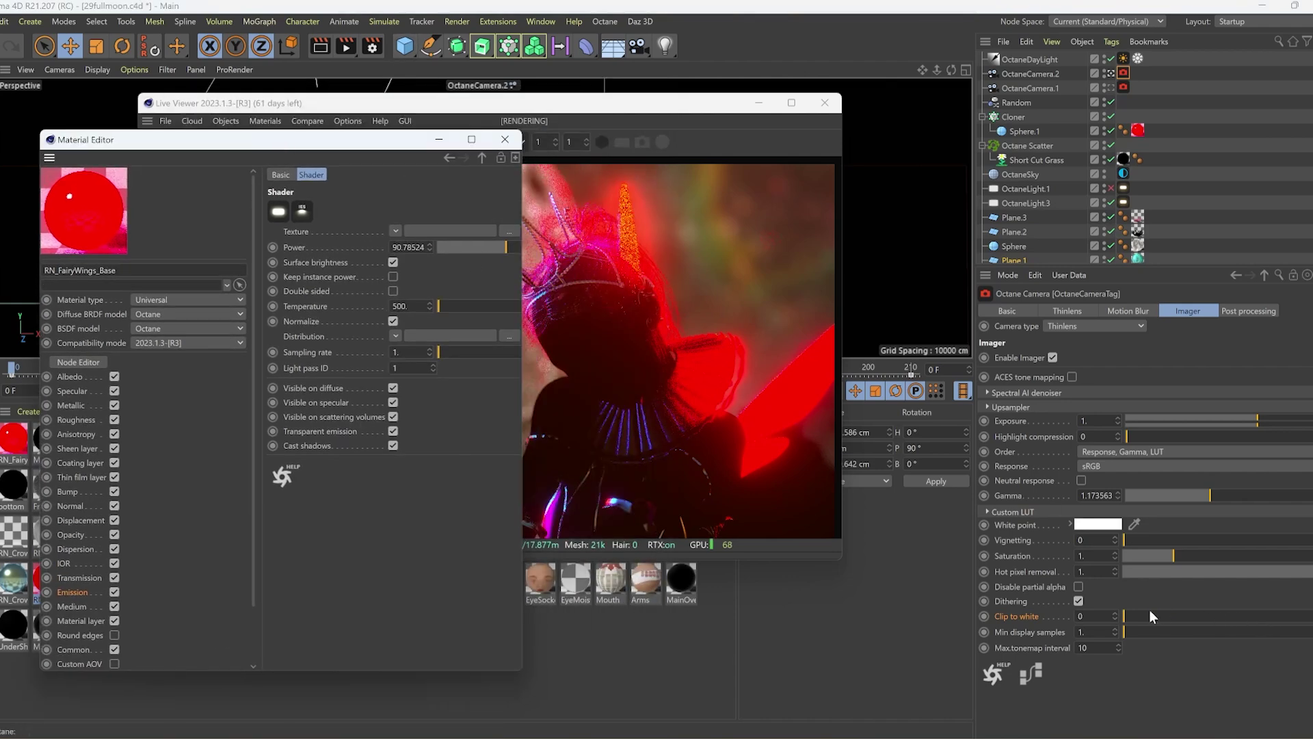
pyautogui.moveTo(1149, 609); pyautogui.dragTo(1203, 616)
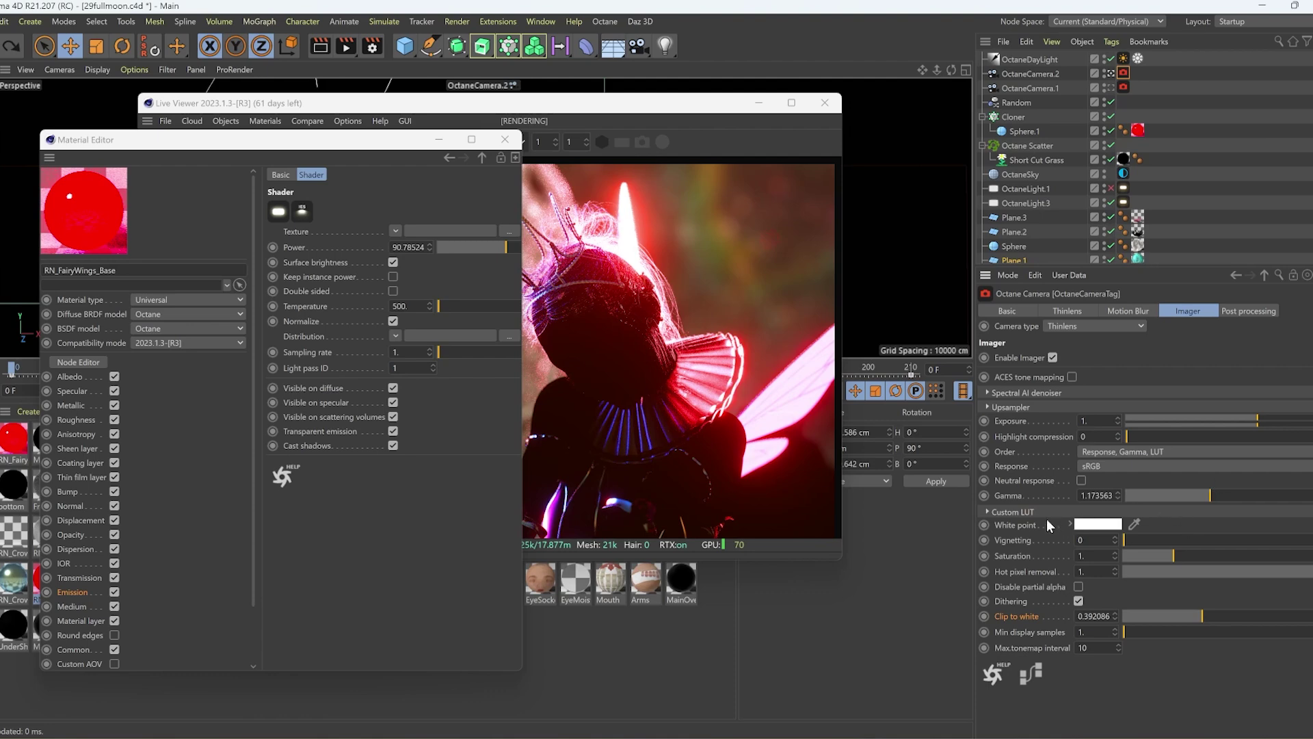
# Reveal the imager's custom LUT settings, try a gamma of 1.383999 and undo the gamma change.
pyautogui.click(992, 512)
pyautogui.moveTo(1208, 490); pyautogui.dragTo(1217, 491)
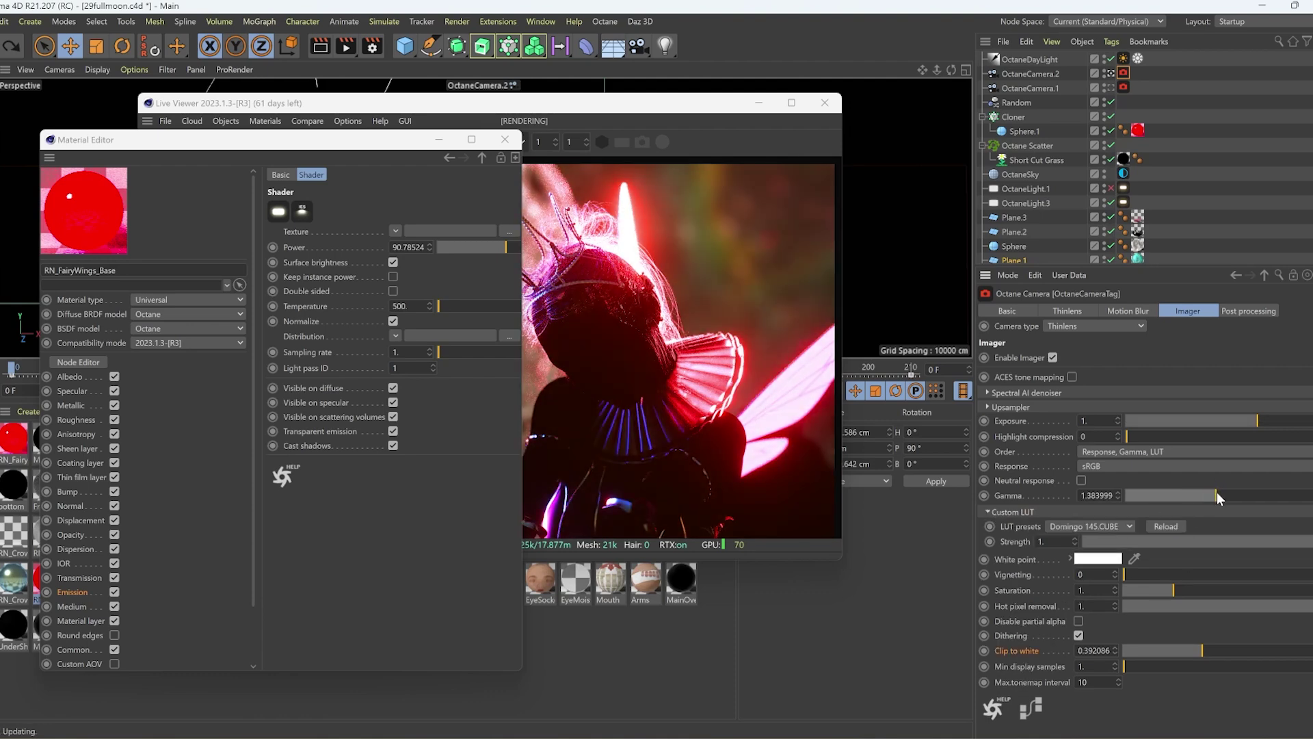
pyautogui.hotkey('ctrl', 'z')
# Move the Live Viewer away from the Material Editor and close the wings material.
pyautogui.click(701, 342)
pyautogui.moveTo(212, 102); pyautogui.dragTo(511, 94)
pyautogui.moveTo(328, 134); pyautogui.dragTo(226, 137)
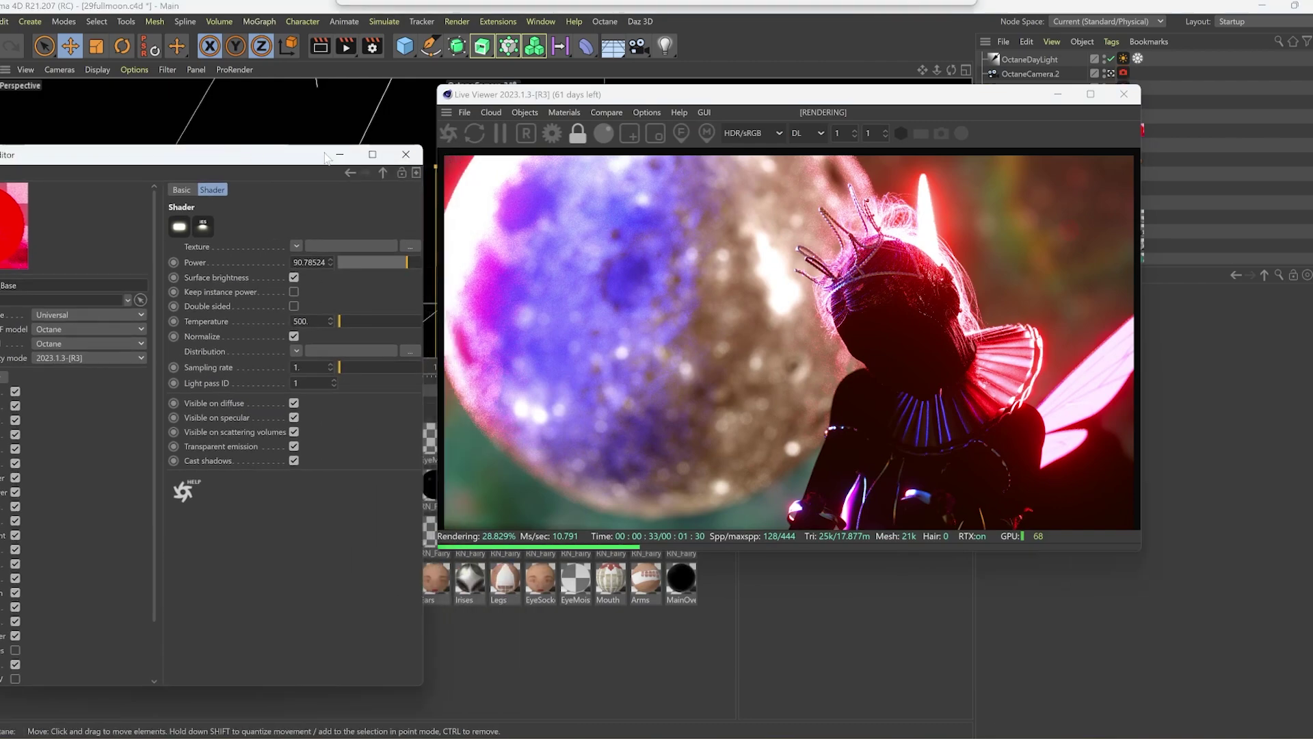
pyautogui.click(409, 152)
# Set the moon material's blackbody emission temperature to 500 and power to 1.867181, and move the Live Viewer off the materials.
pyautogui.doubleClick(226, 631)
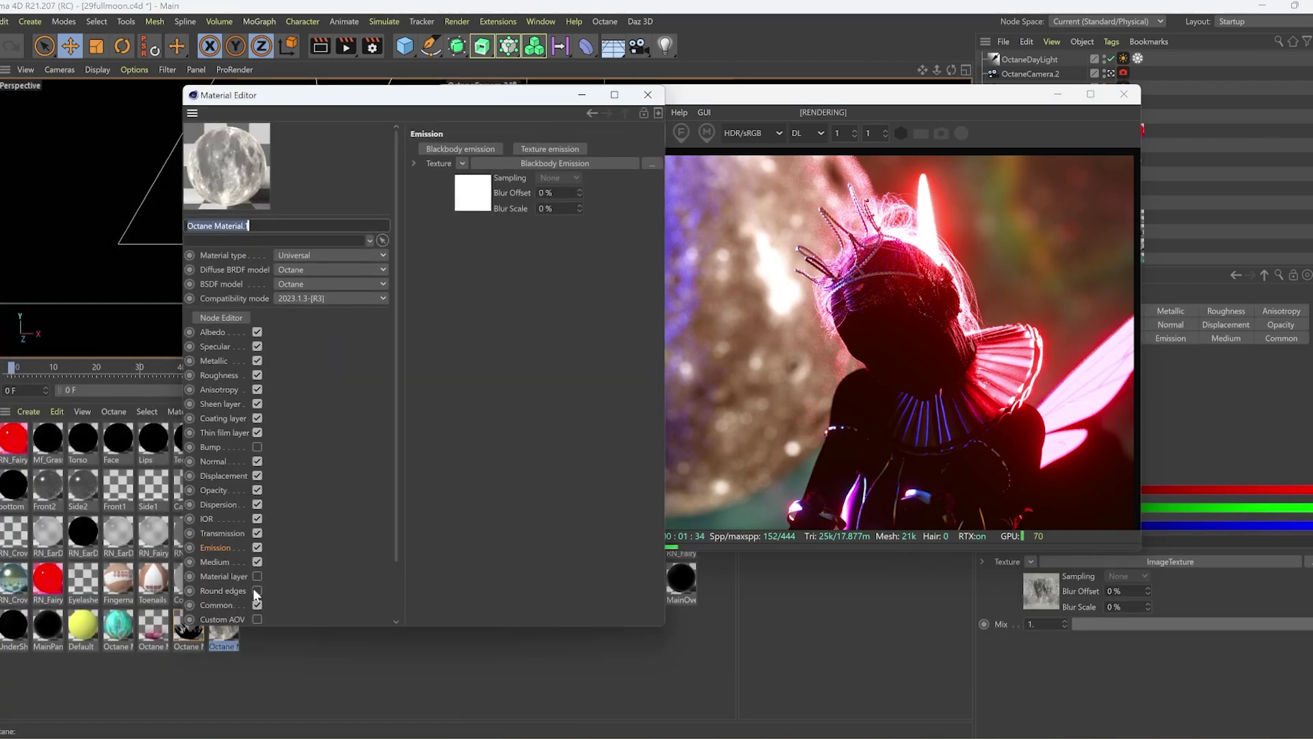
pyautogui.click(565, 164)
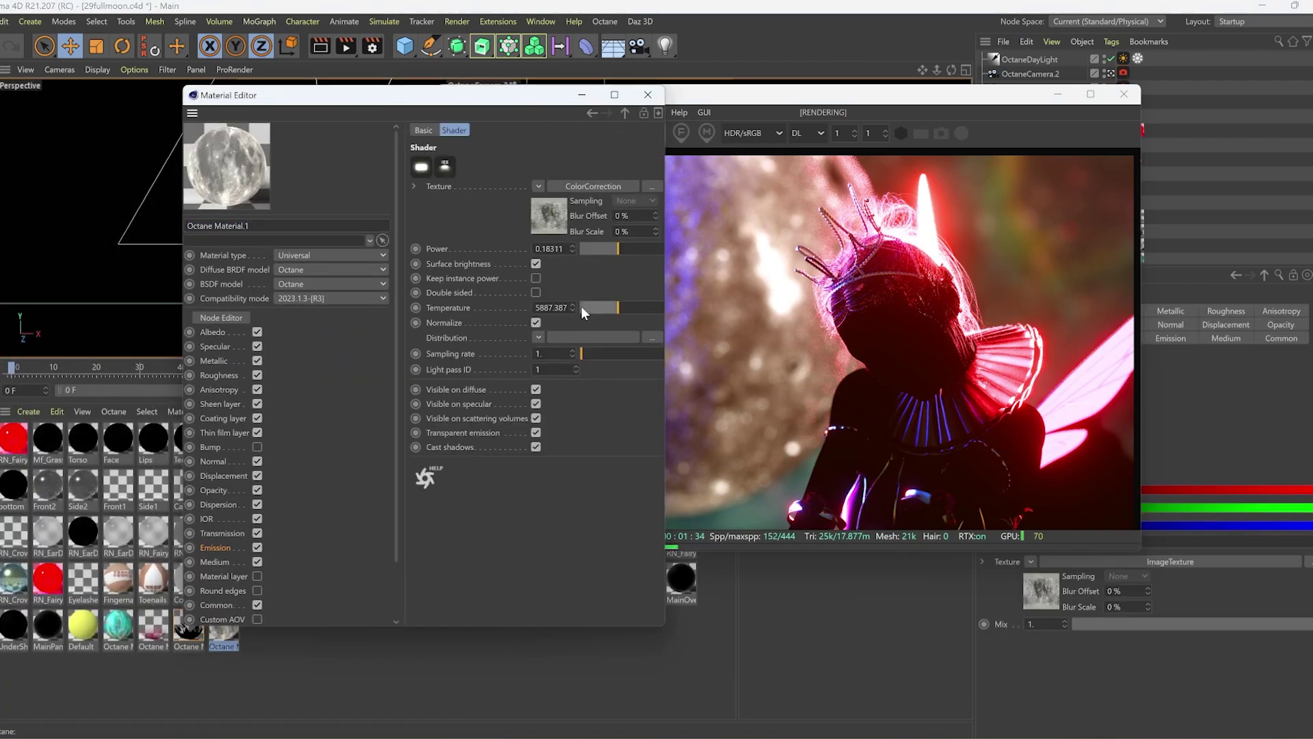
pyautogui.moveTo(581, 306); pyautogui.dragTo(576, 306)
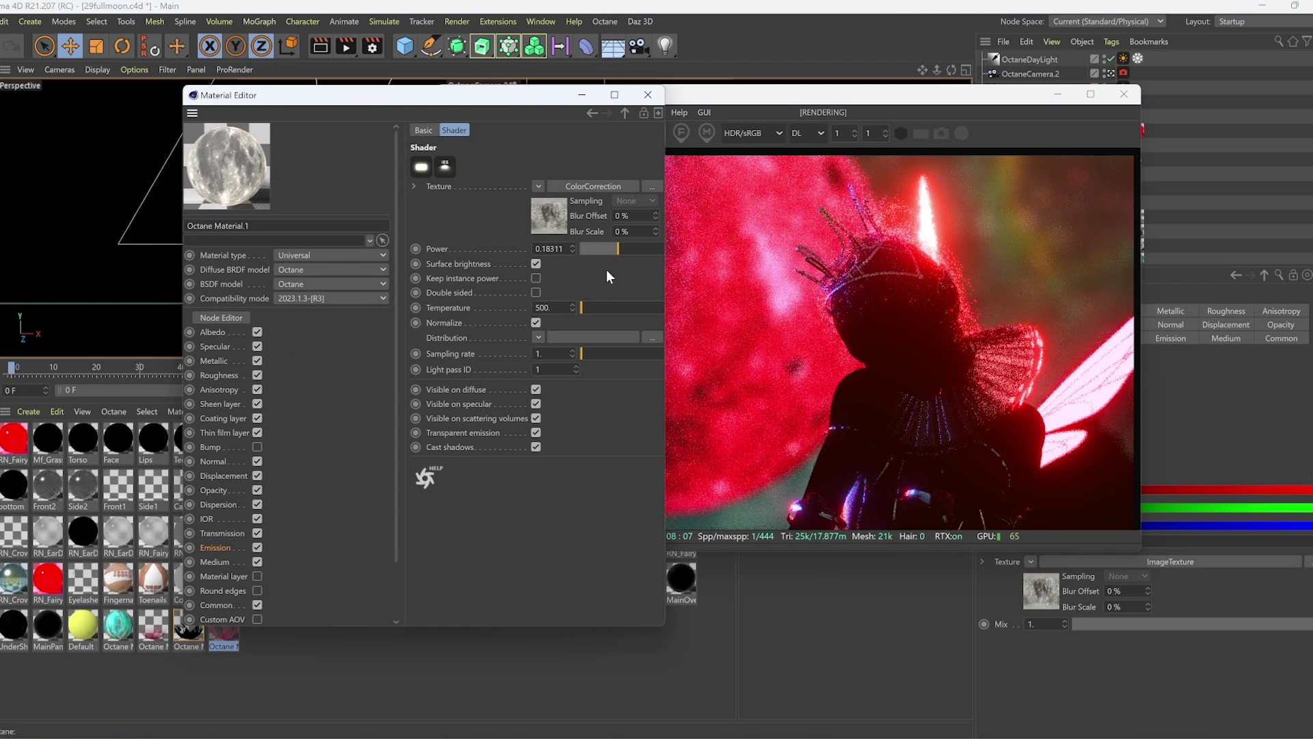
pyautogui.moveTo(619, 248); pyautogui.dragTo(628, 247)
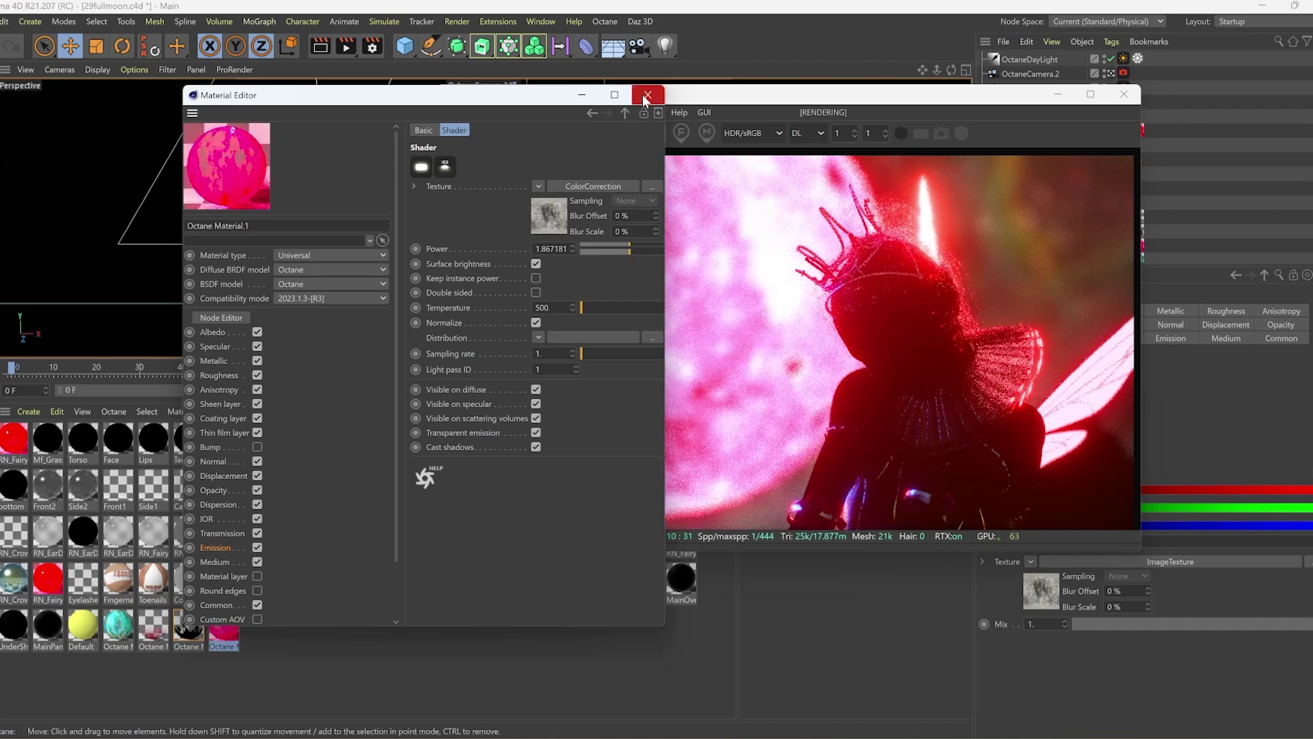
pyautogui.click(647, 95)
pyautogui.moveTo(647, 95); pyautogui.dragTo(848, 95)
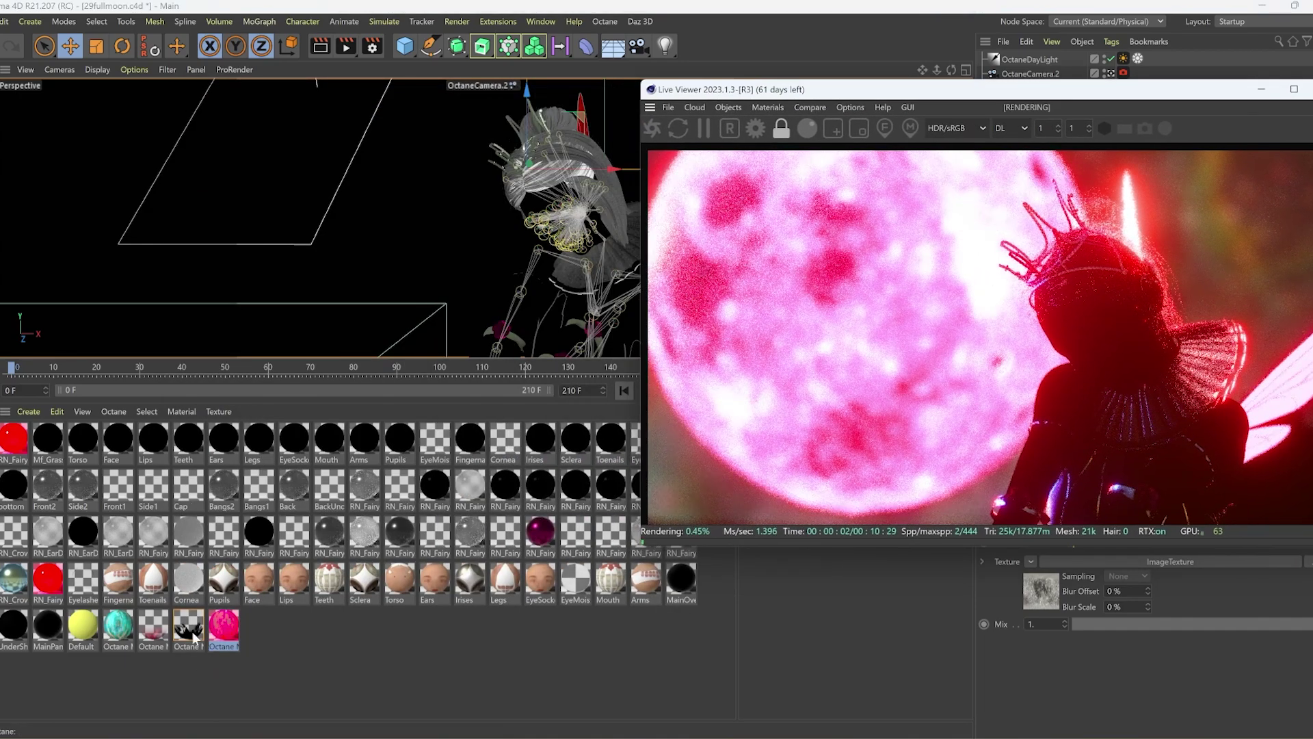
# Set the backdrop Octane Material's blackbody emission temperature to 500 and power to 3.359818.
pyautogui.doubleClick(119, 624)
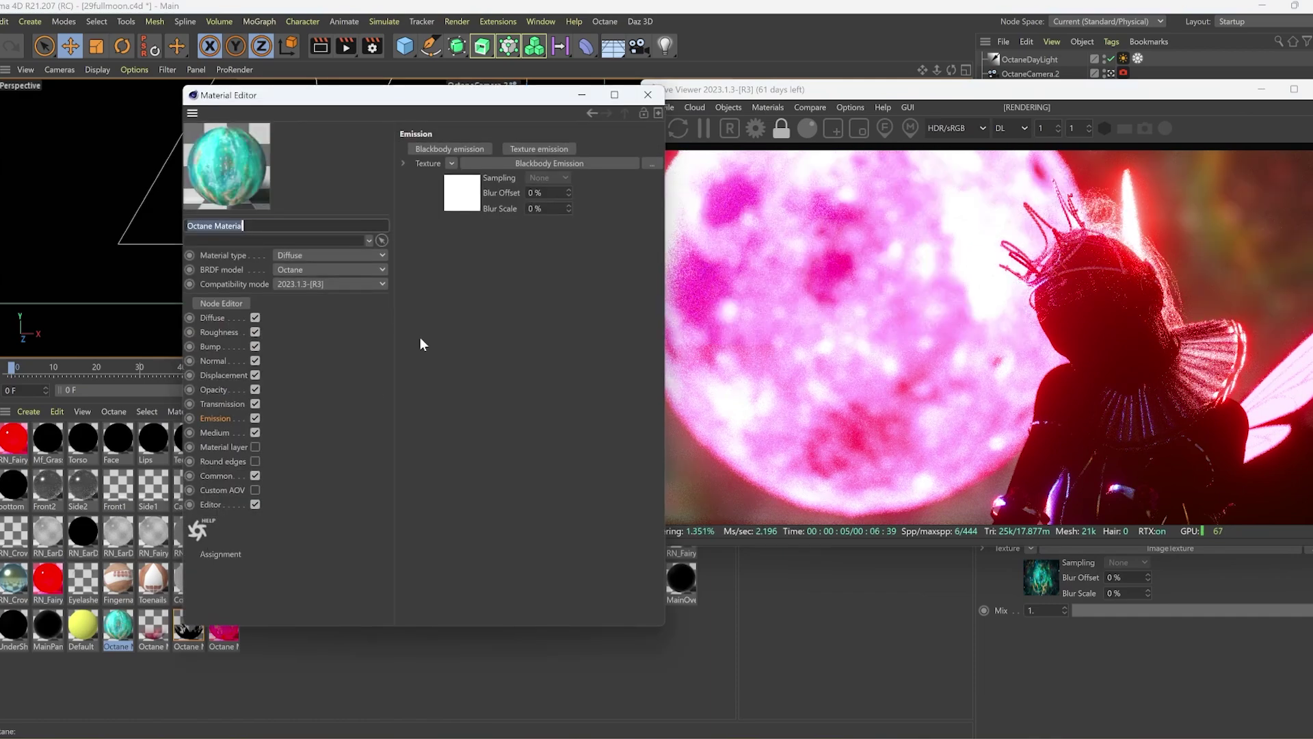
pyautogui.click(570, 165)
pyautogui.click(621, 246)
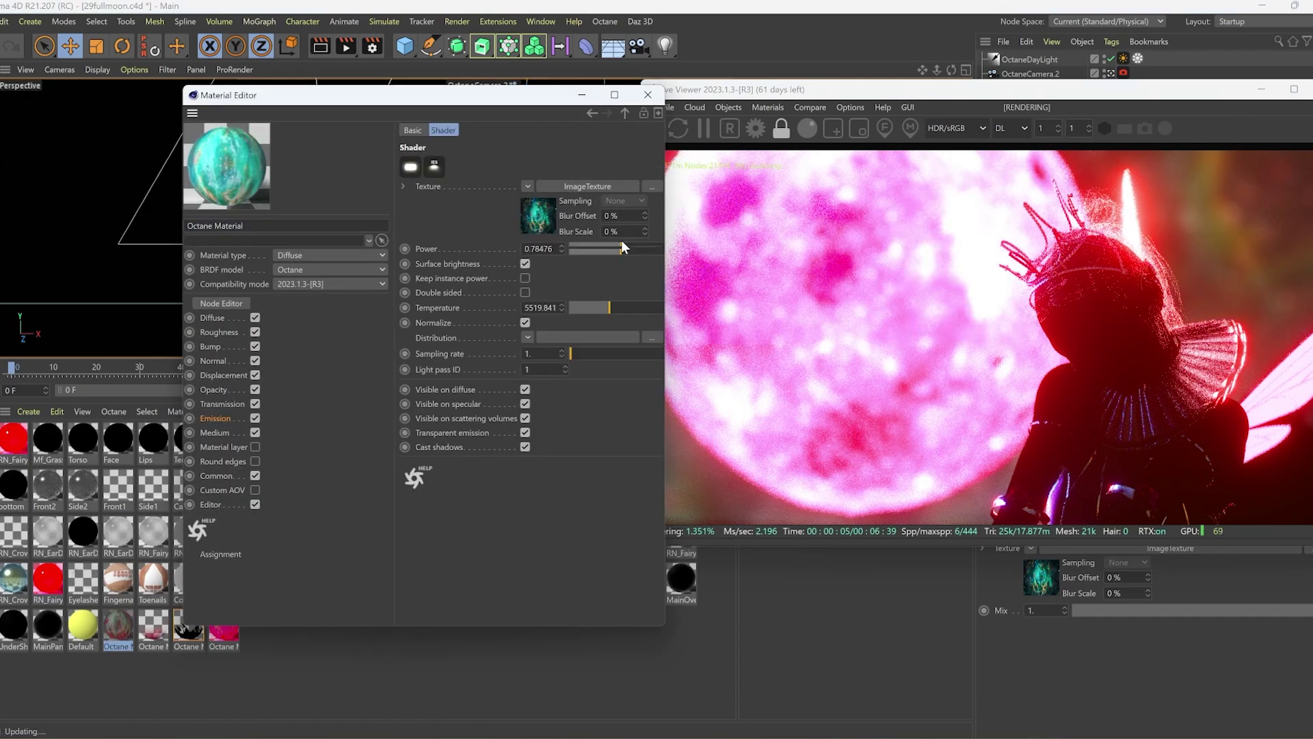
pyautogui.moveTo(588, 309); pyautogui.dragTo(561, 305)
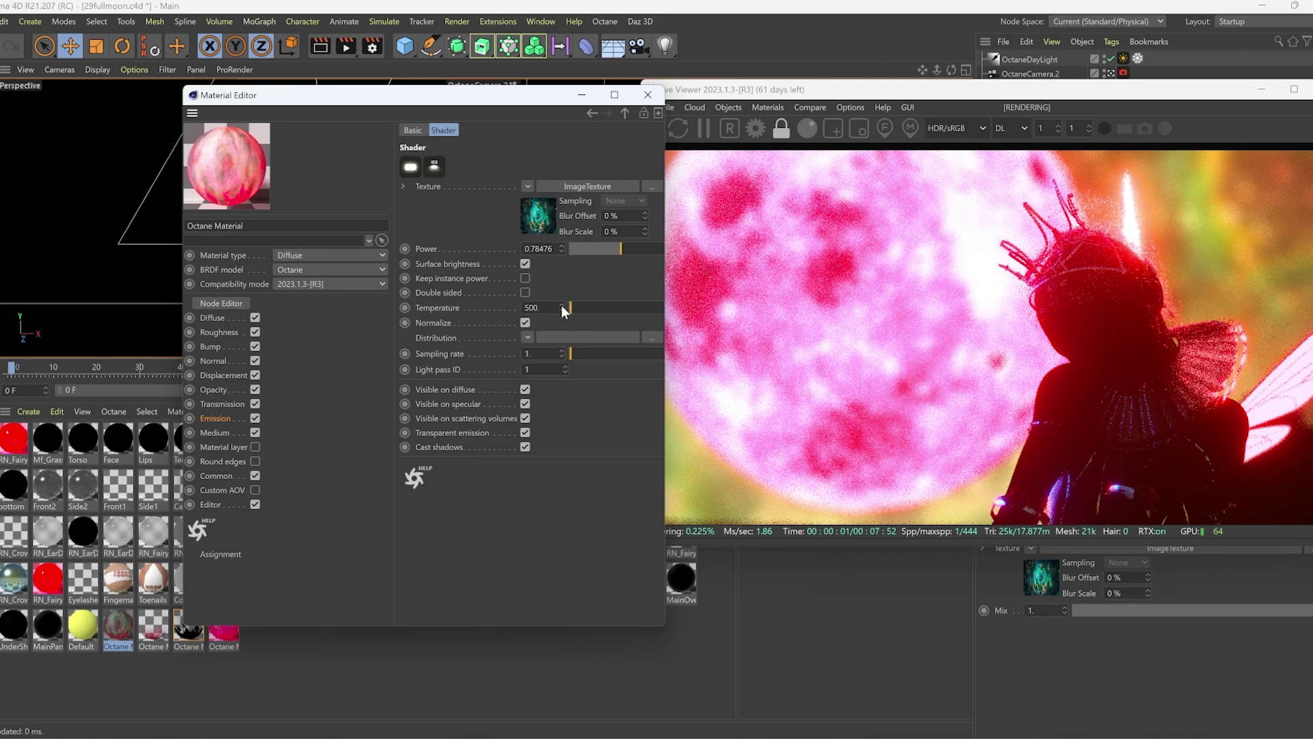
pyautogui.click(626, 246)
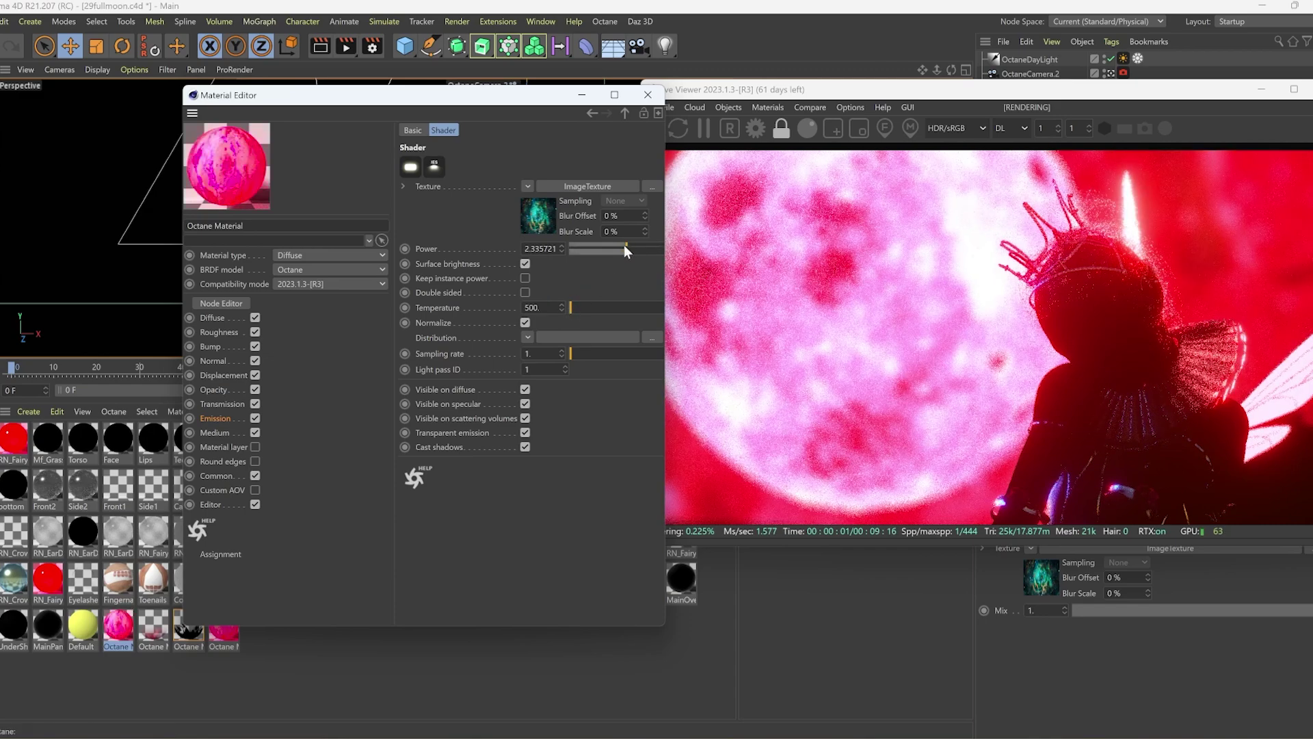
pyautogui.click(629, 249)
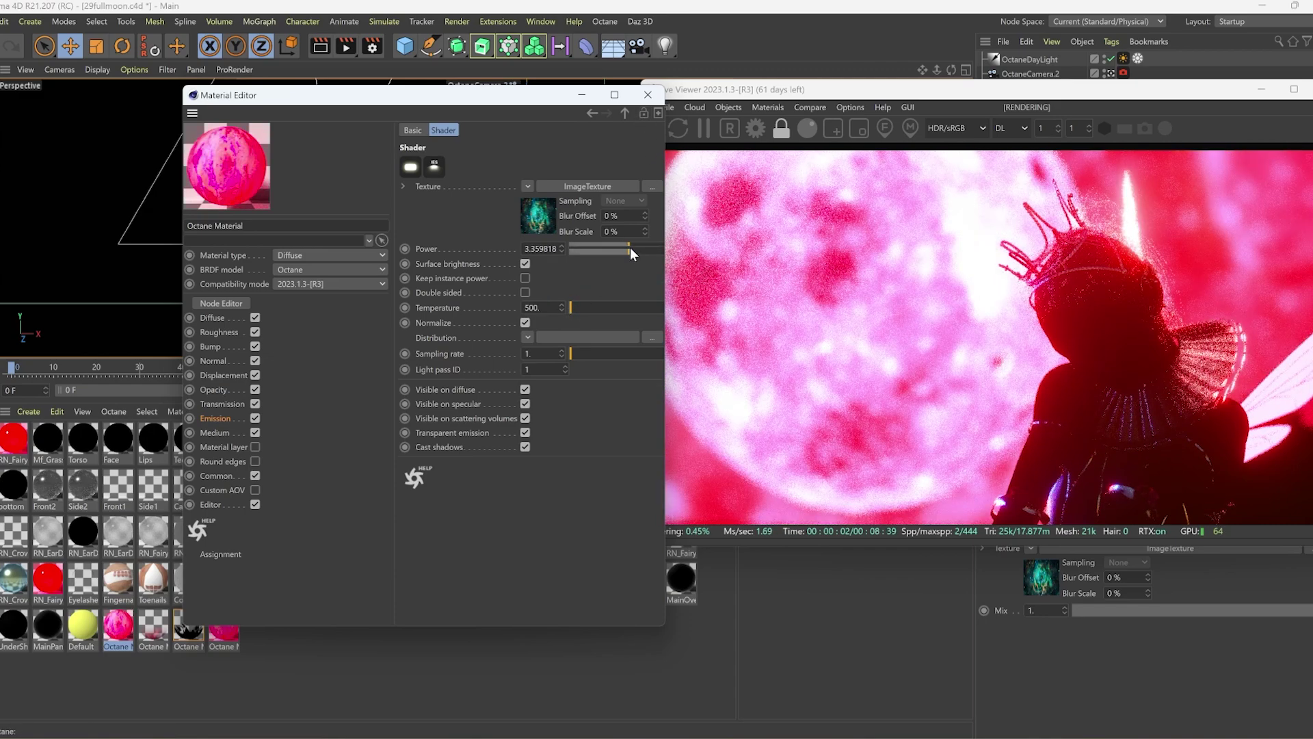
pyautogui.click(648, 94)
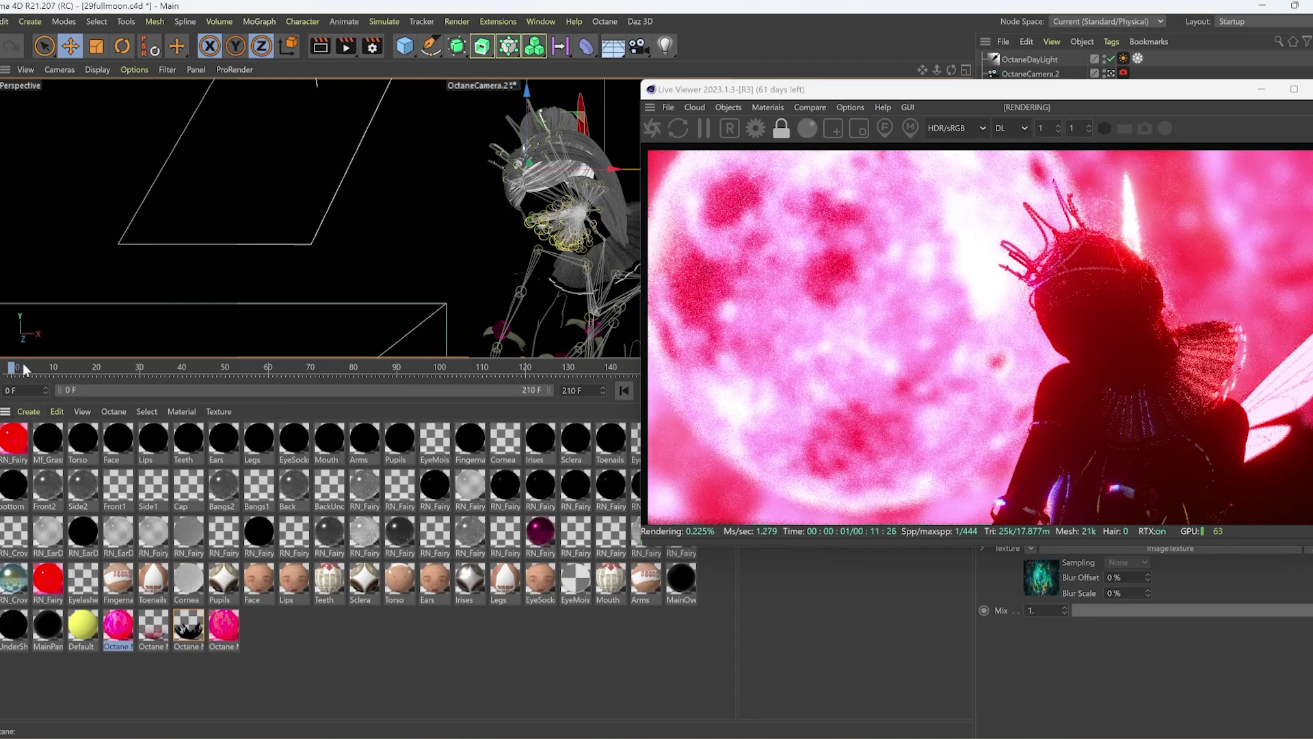
# Switch the view to OctaneCamera.1 and move the Live Viewer so the object list is uncovered.
pyautogui.moveTo(1204, 90); pyautogui.dragTo(1224, 180)
pyautogui.click(1110, 87)
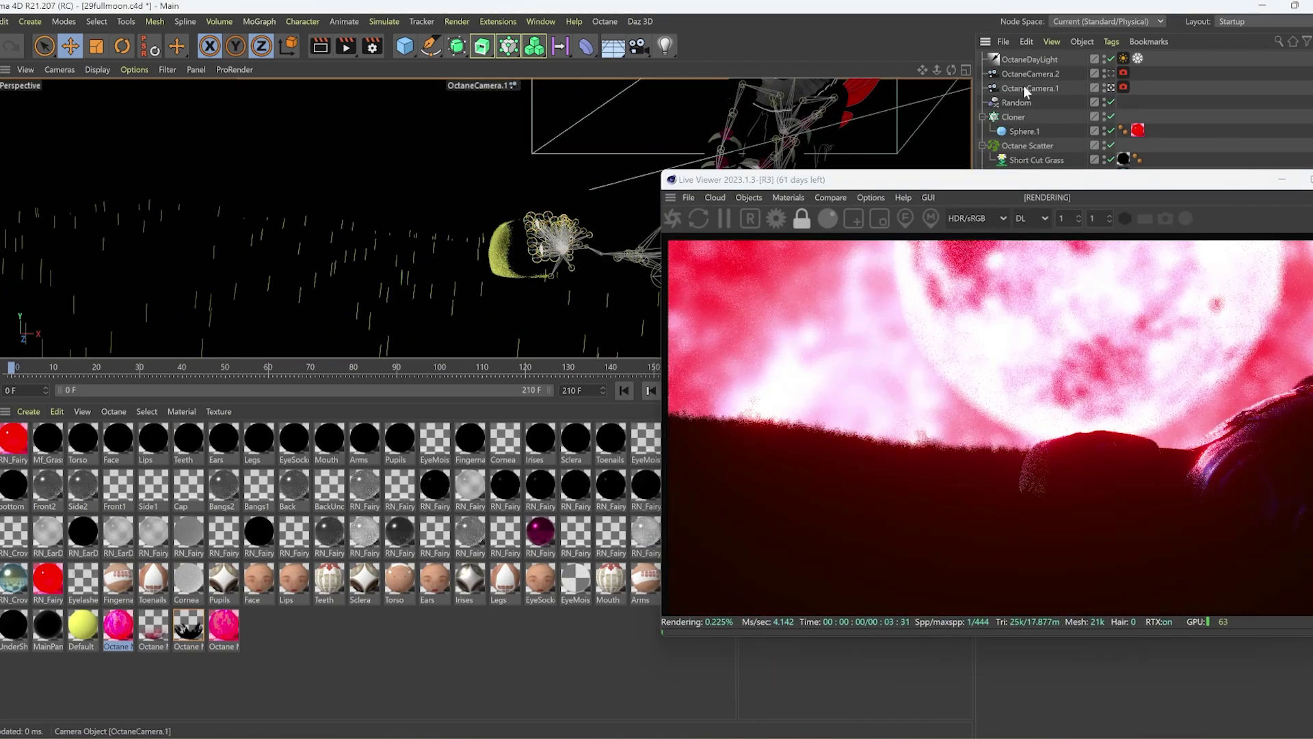
pyautogui.moveTo(1014, 186); pyautogui.dragTo(404, 119)
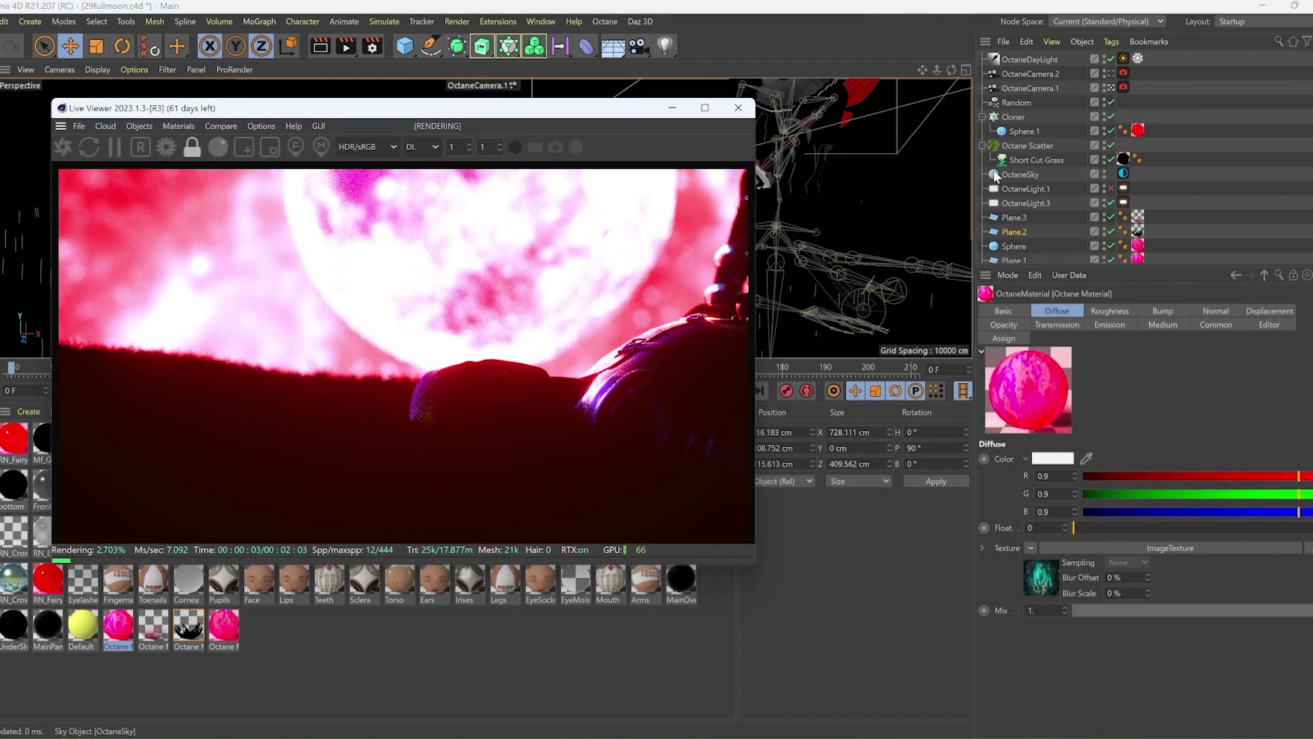
# Open the Thinlens depth of field settings of OctaneCamera.1's camera tag.
pyautogui.click(1123, 87)
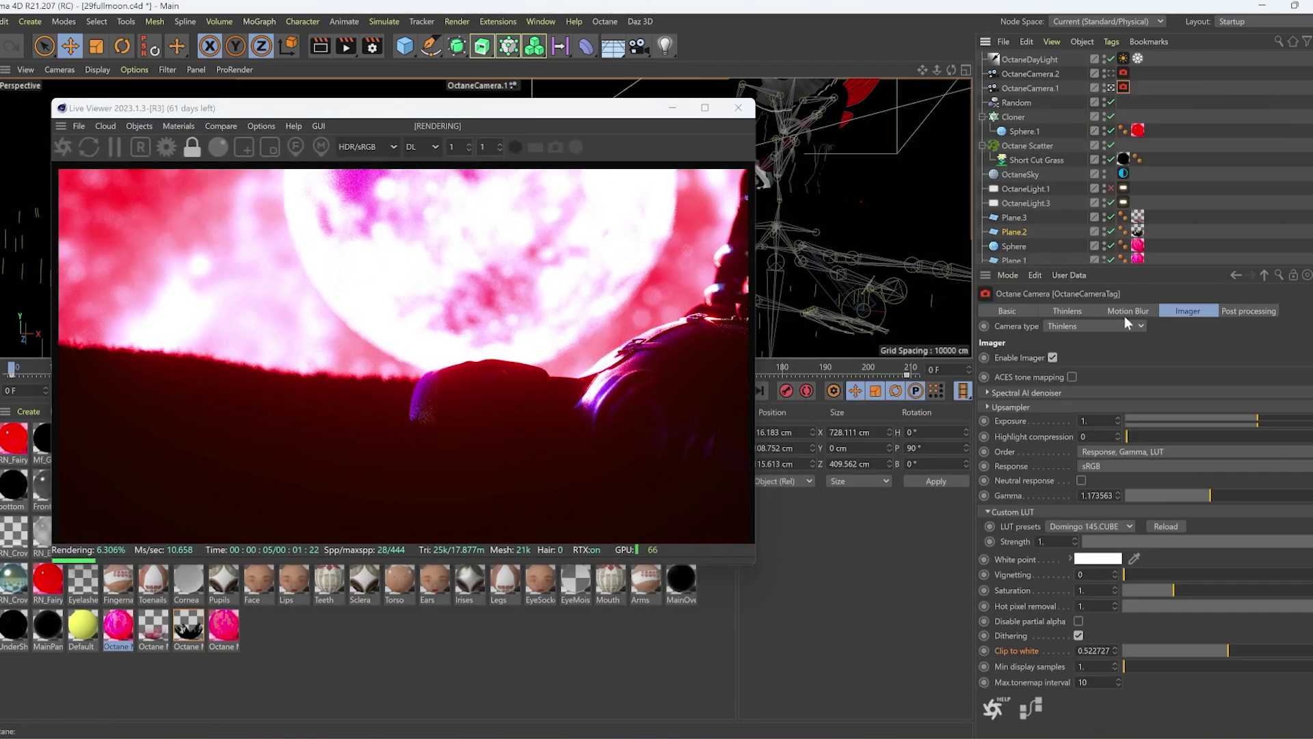
pyautogui.click(1064, 312)
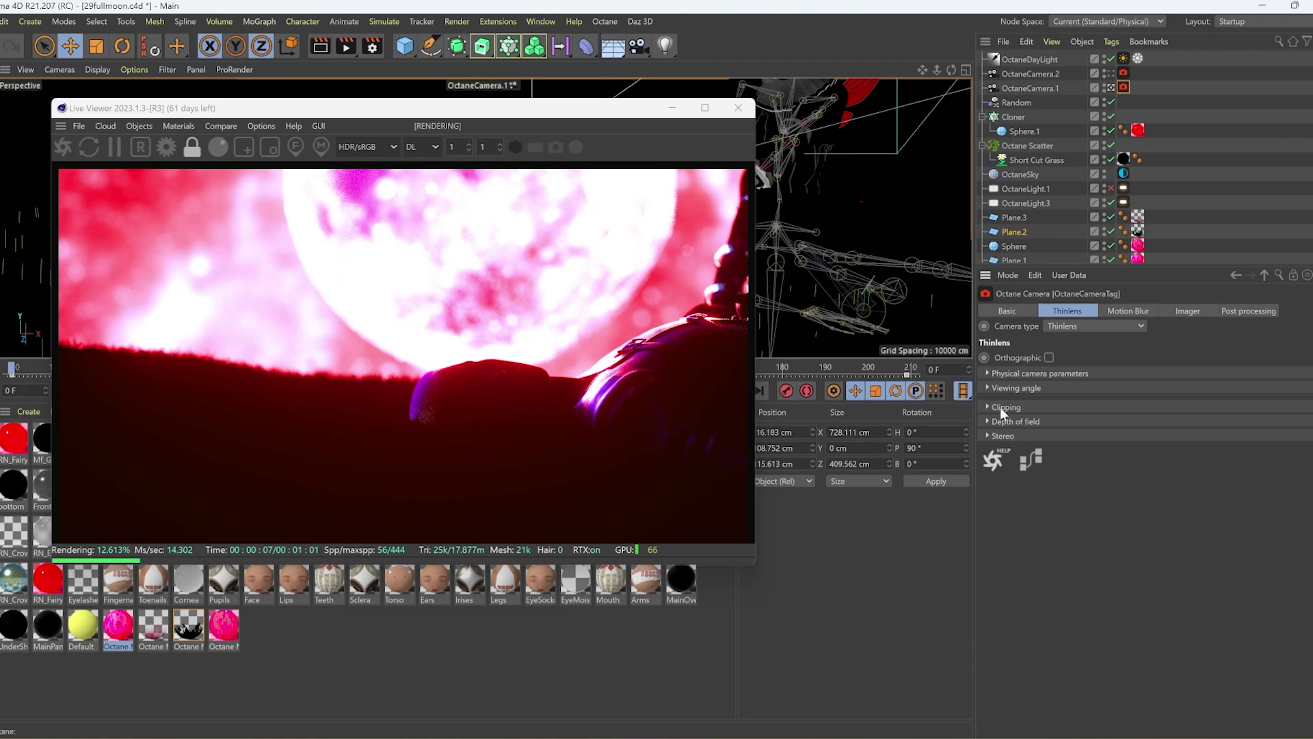
pyautogui.click(989, 422)
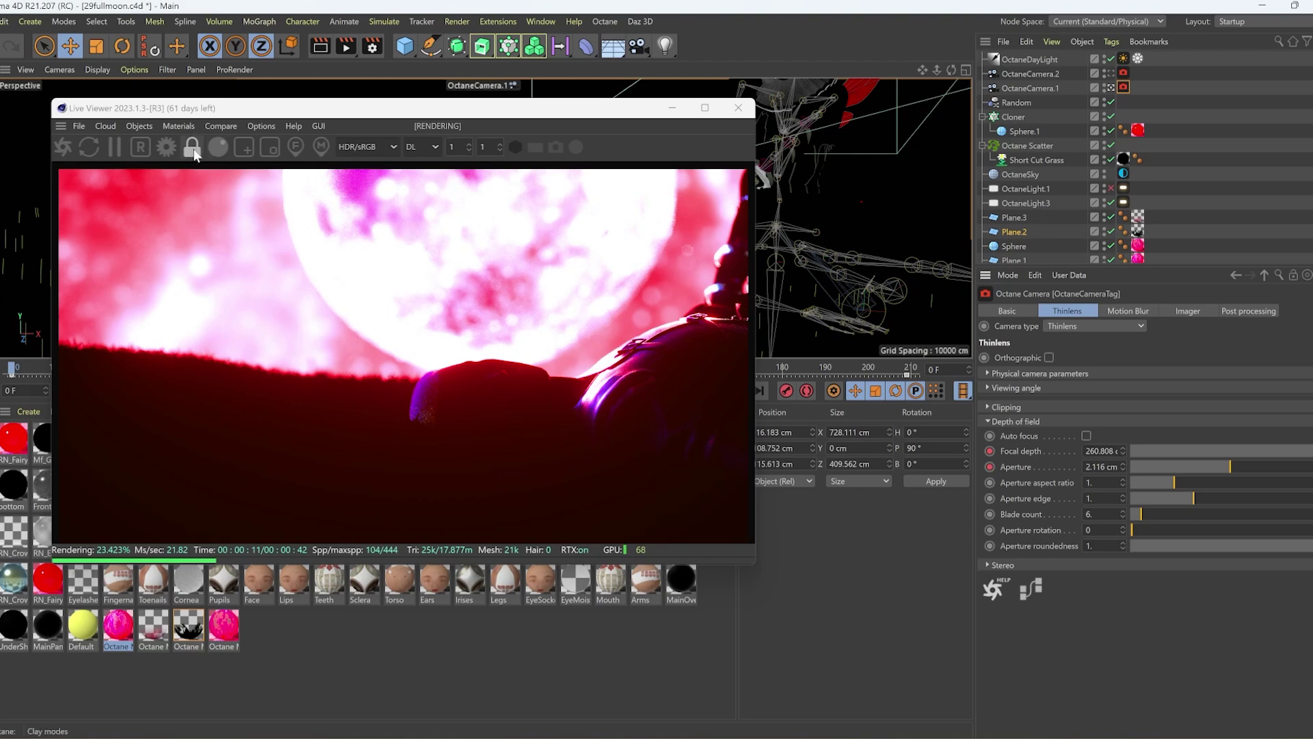
# Enable the Live Viewer's focus picker and focus OctaneCamera.1 on the moon.
pyautogui.click(297, 146)
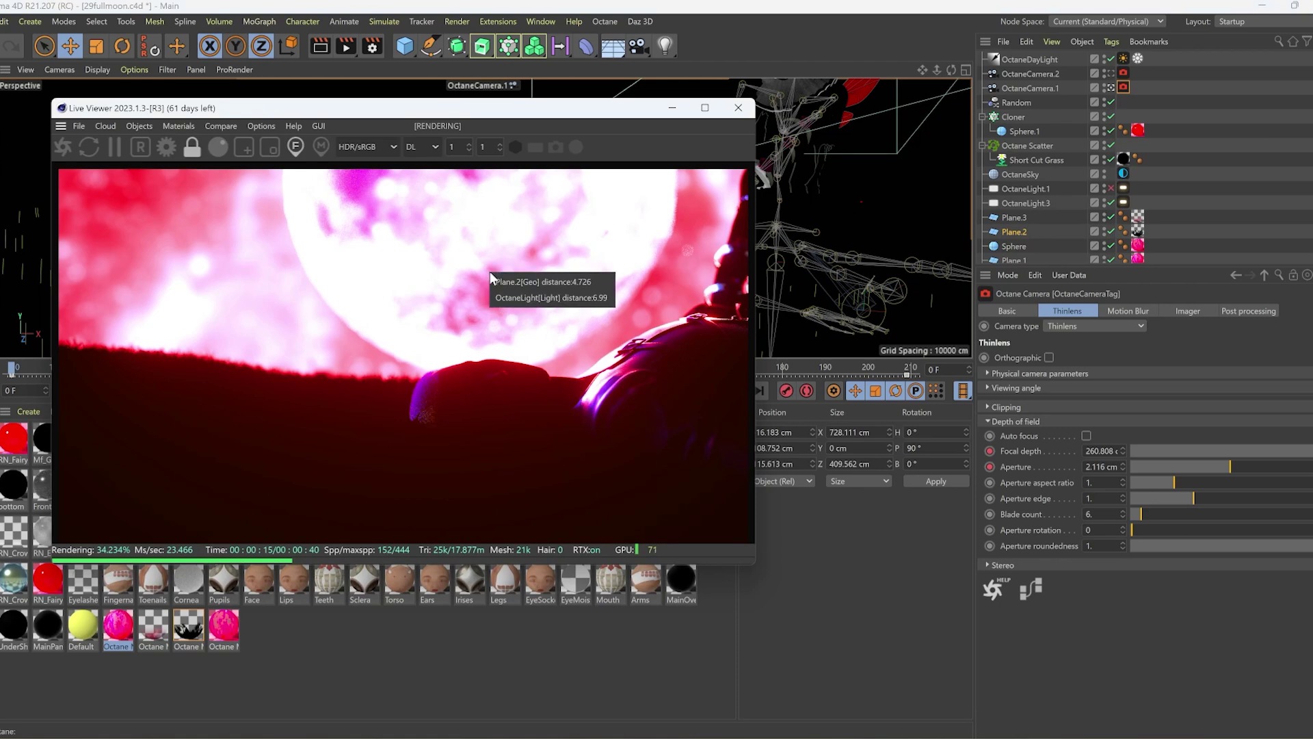
pyautogui.moveTo(487, 279)
pyautogui.click(553, 280)
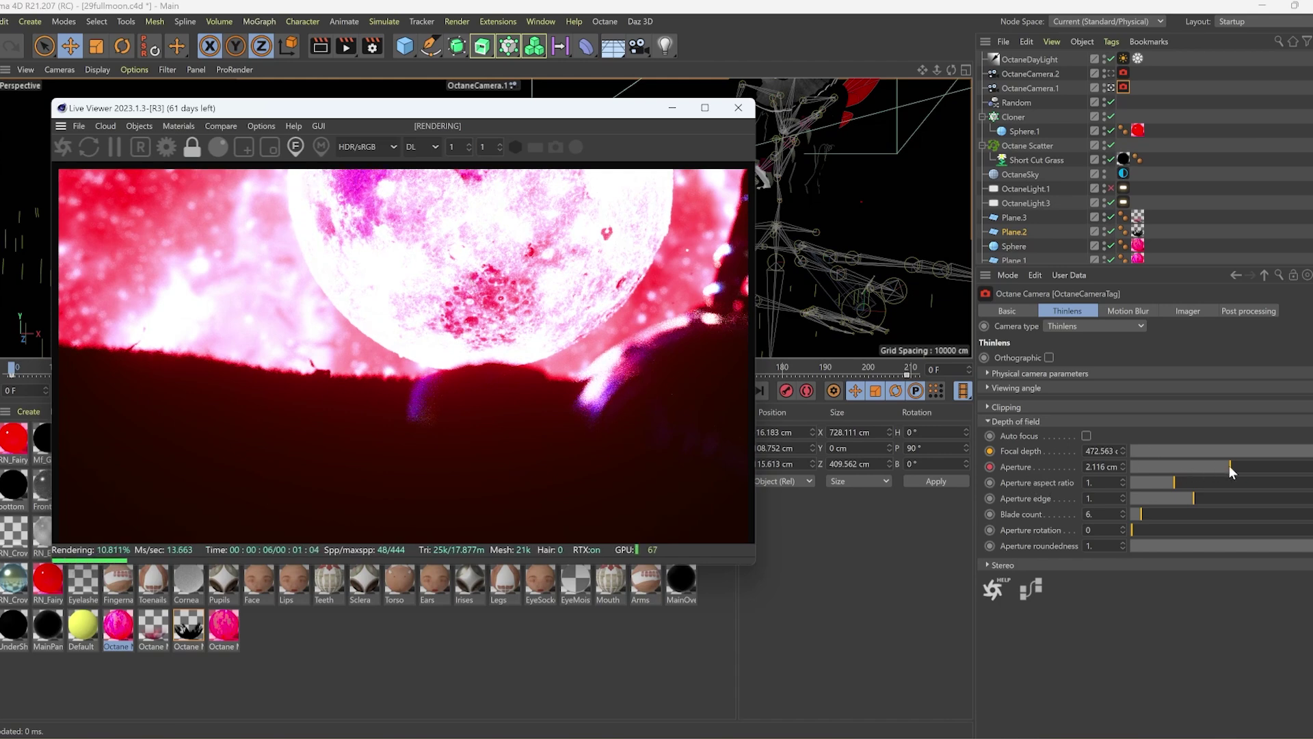
# Compare depth of field blur by varying OctaneCamera.1's aperture between 0 and 4.371 cm, ending at 2.1 cm.
pyautogui.moveTo(1230, 465); pyautogui.dragTo(1294, 465)
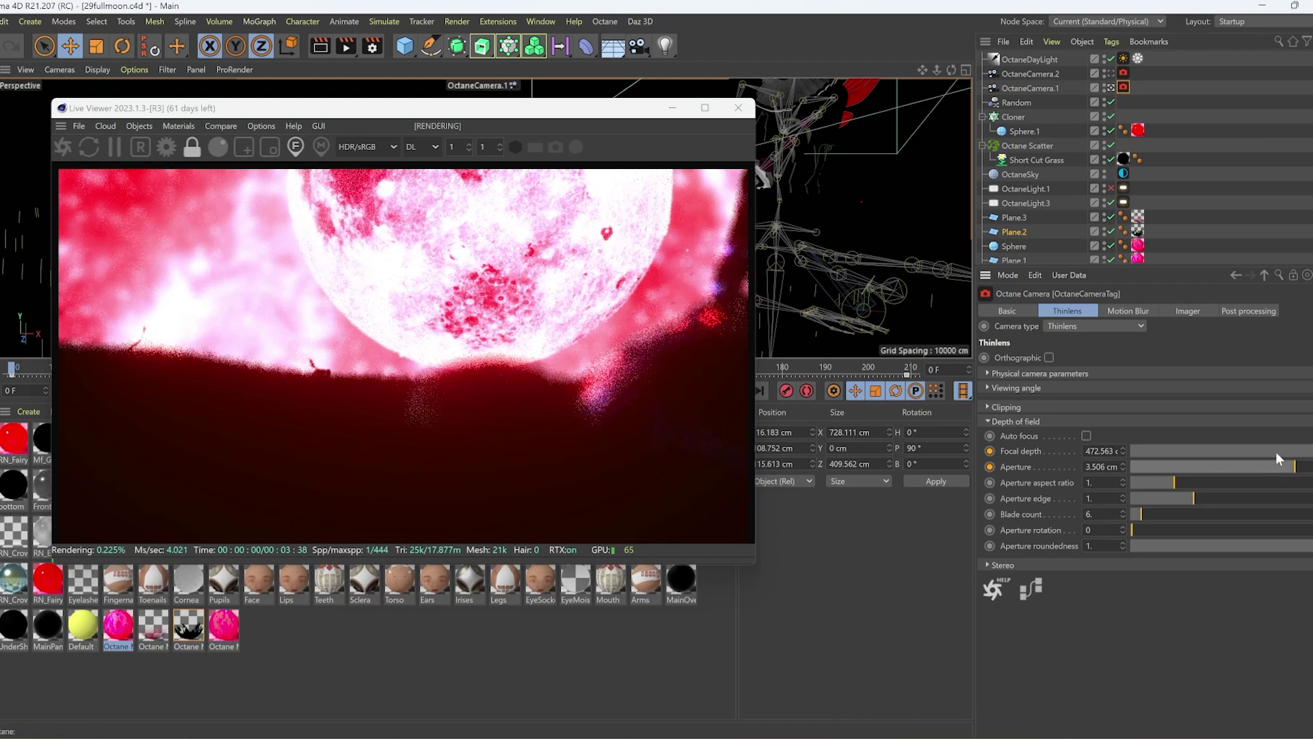
pyautogui.click(1146, 465)
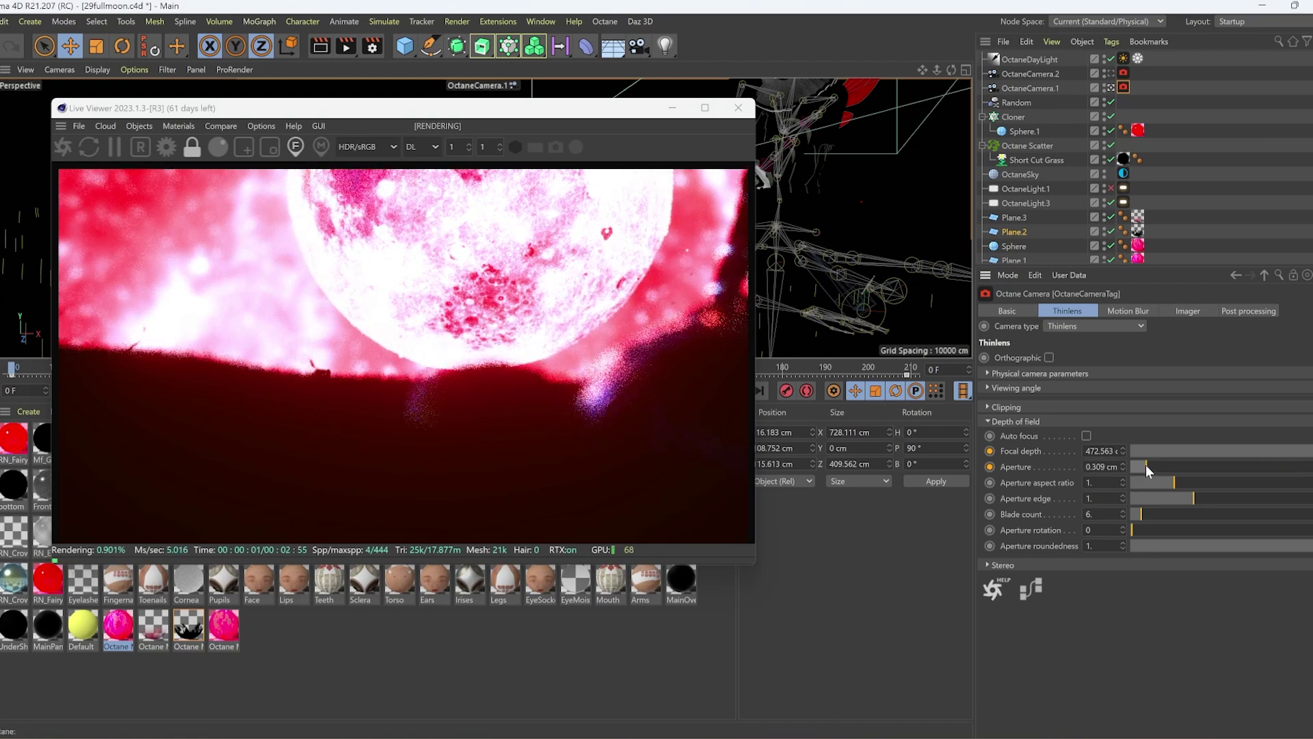
pyautogui.moveTo(1146, 465); pyautogui.dragTo(1131, 466)
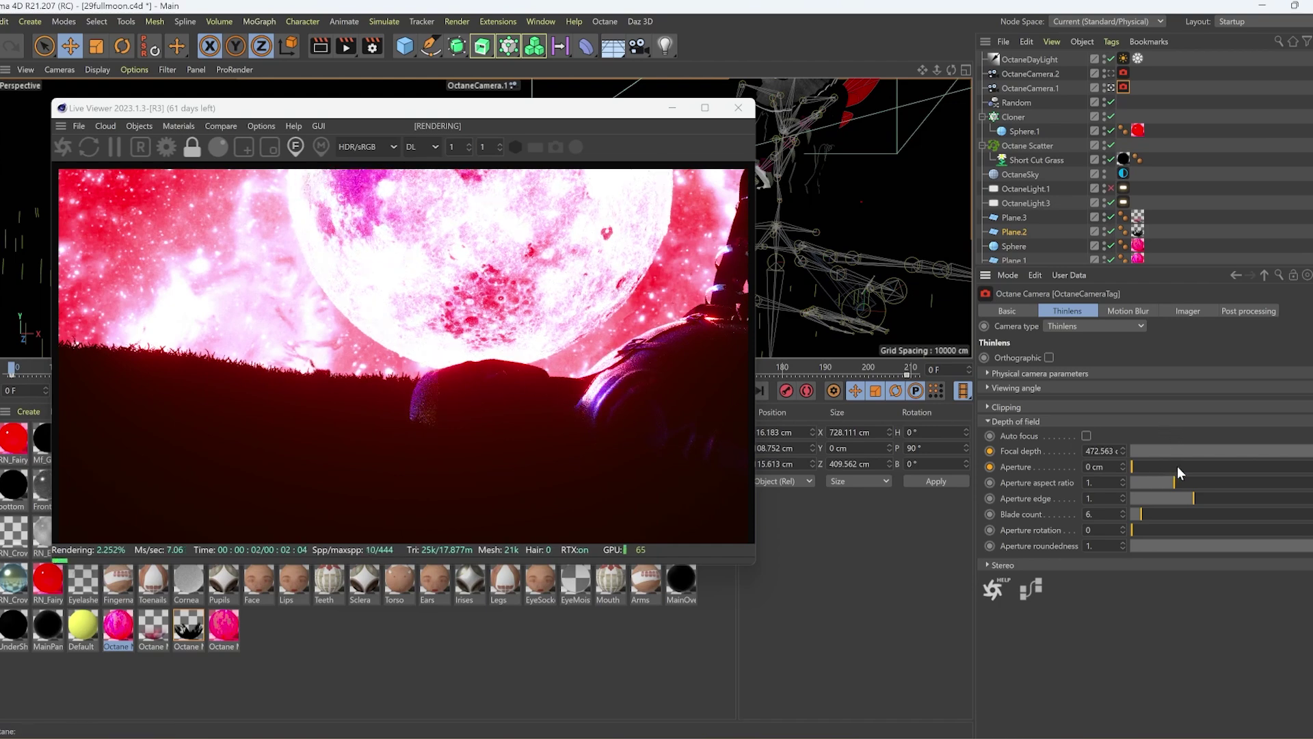
pyautogui.moveTo(1177, 466); pyautogui.dragTo(1309, 466)
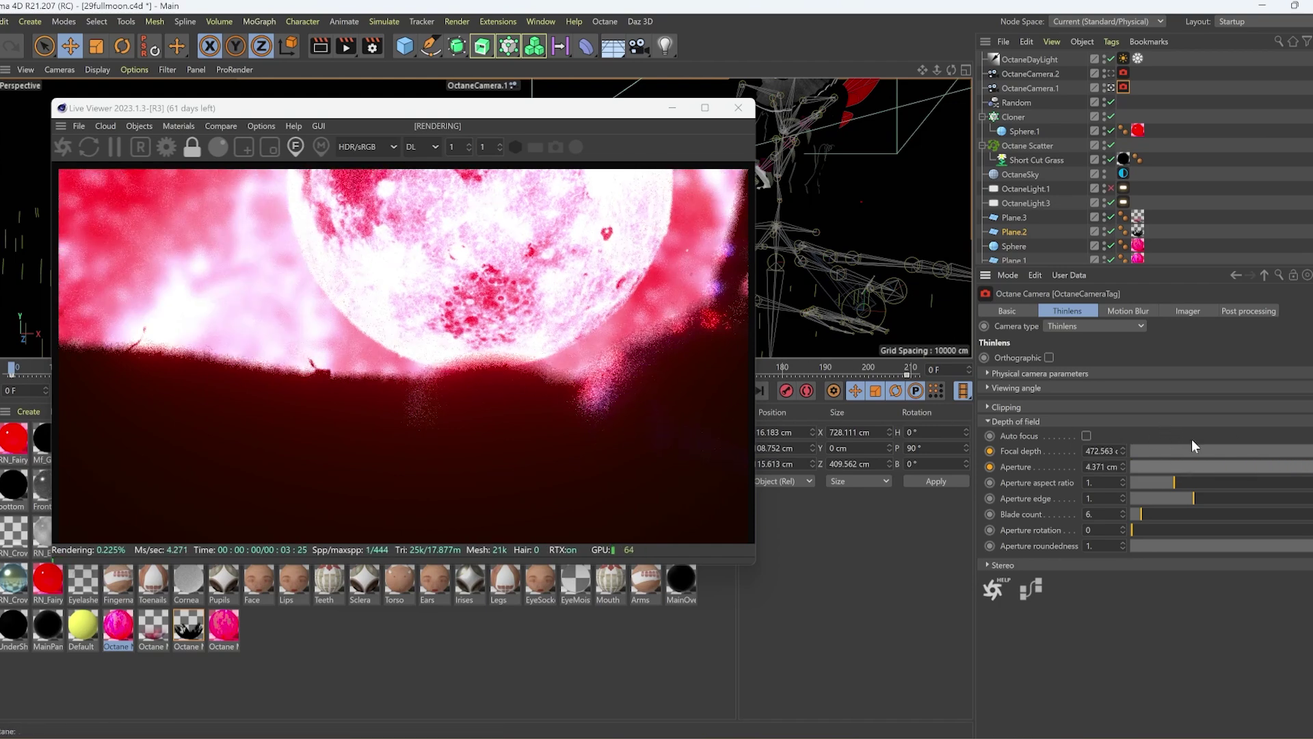
pyautogui.click(1249, 463)
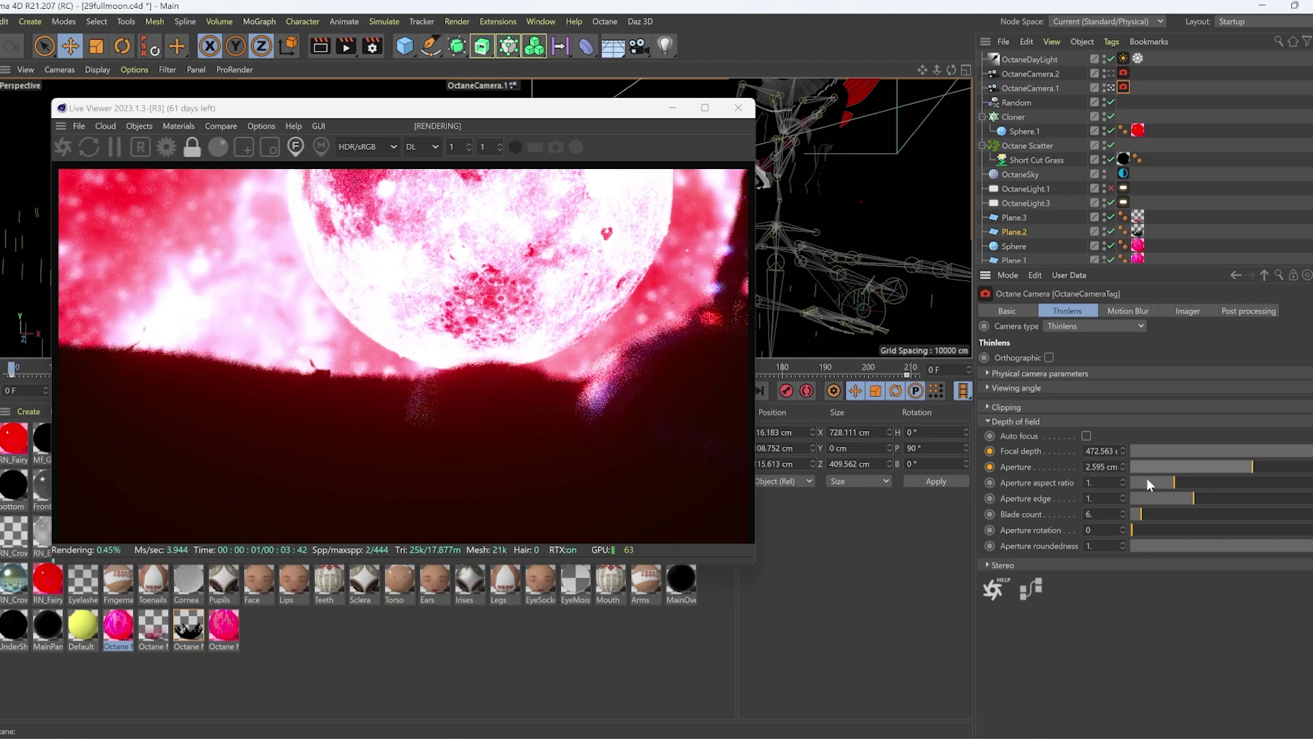
pyautogui.click(1230, 463)
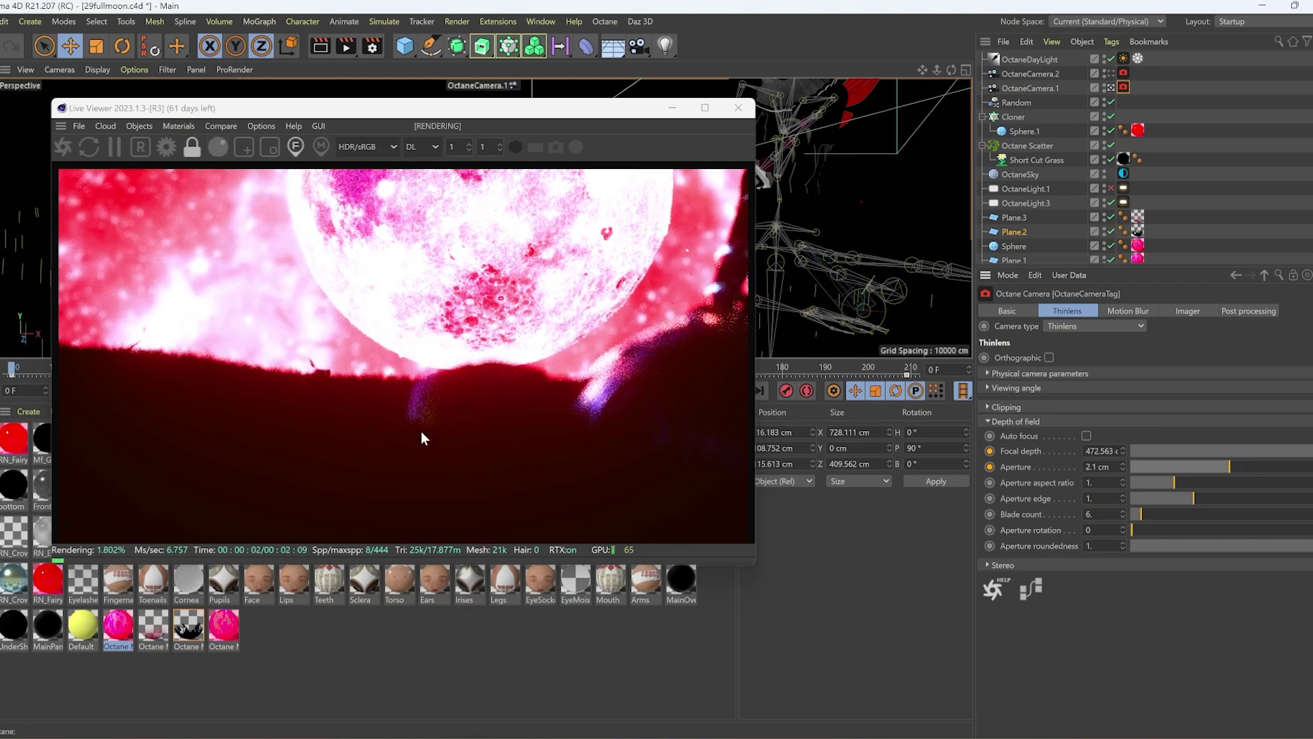
# Refocus OctaneCamera.1 on the dark foreground figure, set the aperture to 3.12 cm, and move the Live Viewer clear of the timeline start.
pyautogui.click(464, 401)
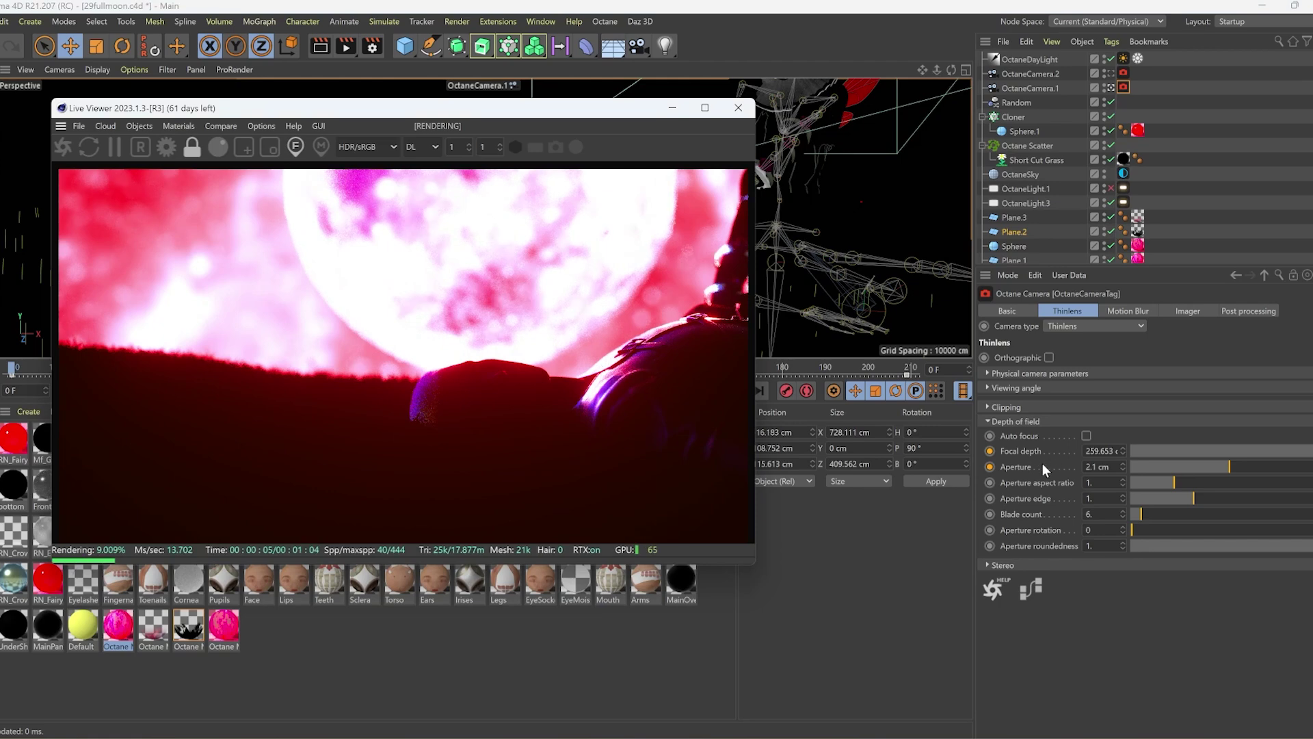
pyautogui.moveTo(1227, 465); pyautogui.dragTo(1277, 466)
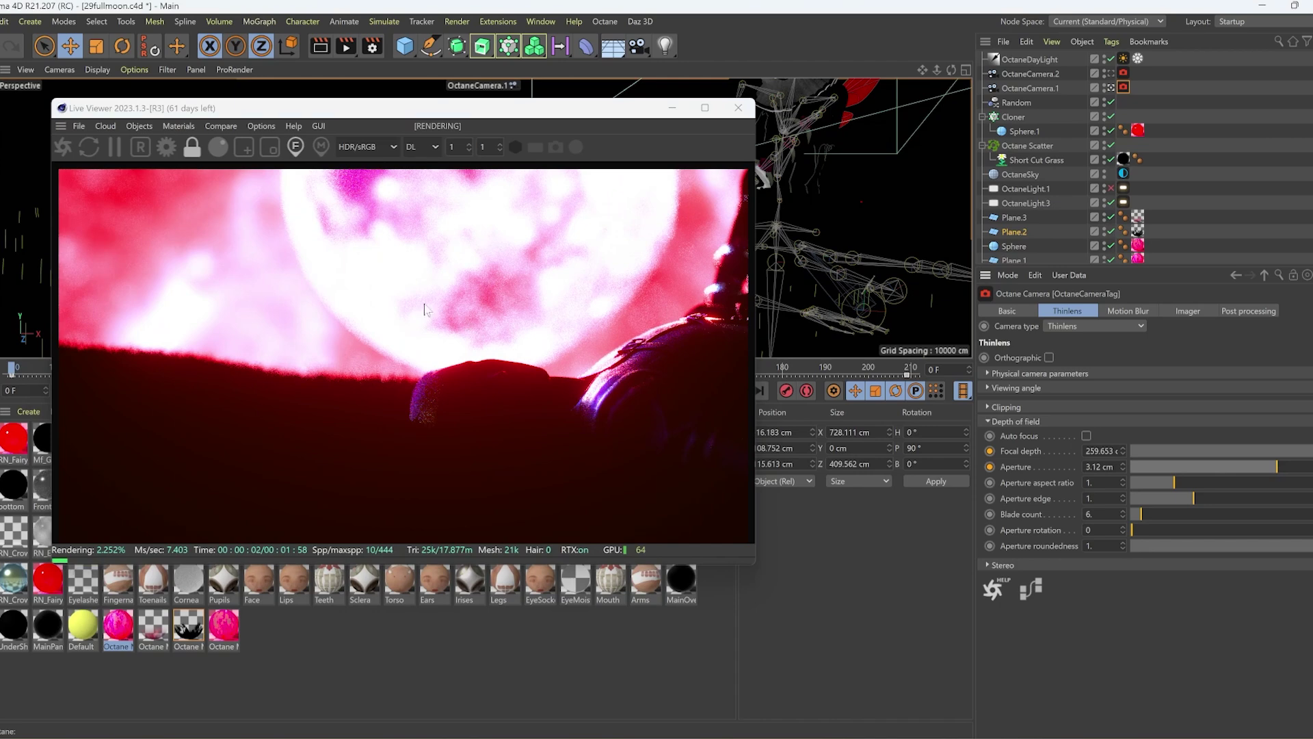
pyautogui.moveTo(137, 108); pyautogui.dragTo(392, 124)
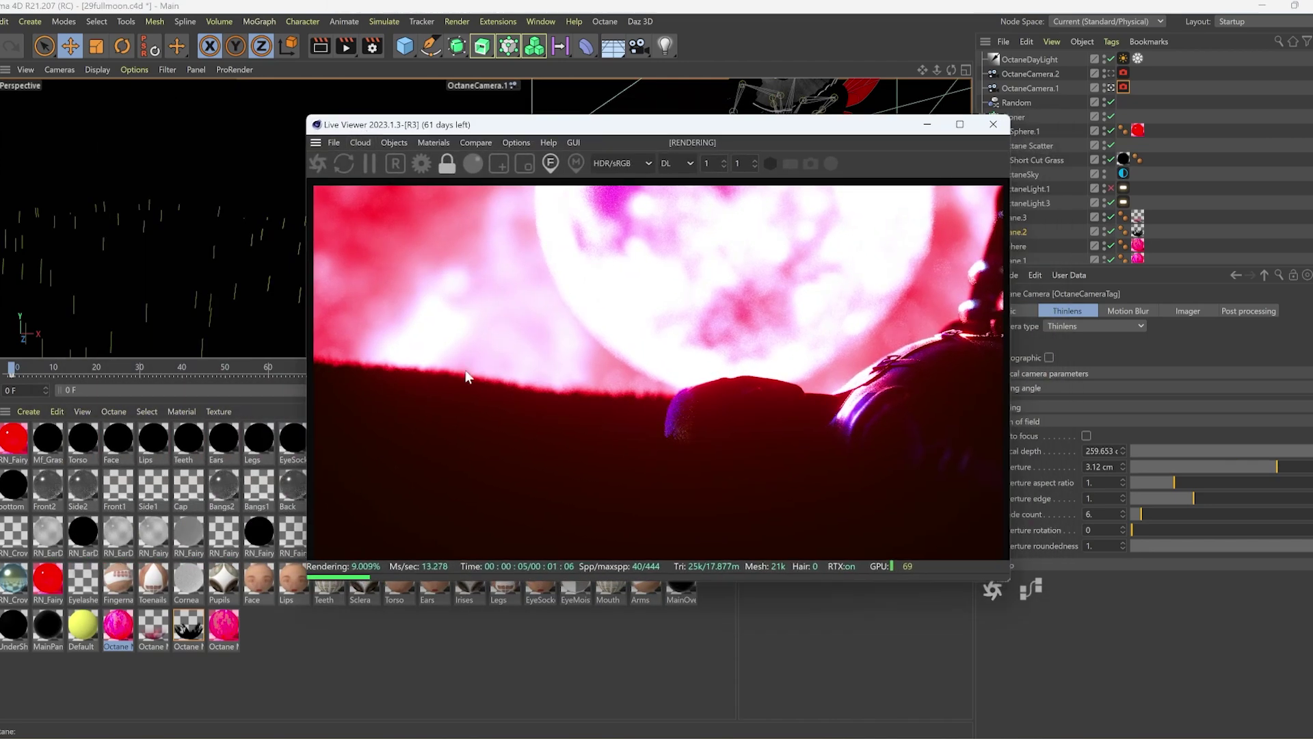
# Switch to YouTube and pause the I WAS NEVER THERE short film on the walking profile shot at 0:13.
pyautogui.click(483, 734)
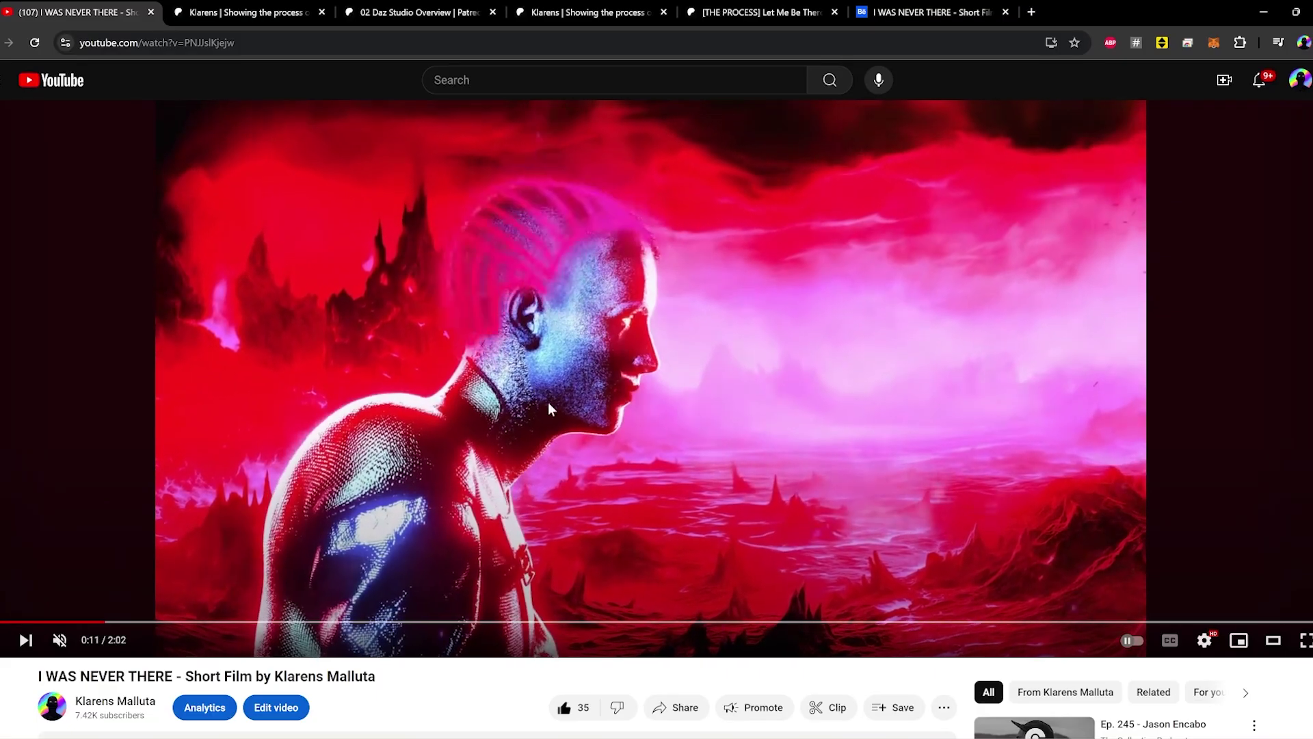
pyautogui.click(800, 412)
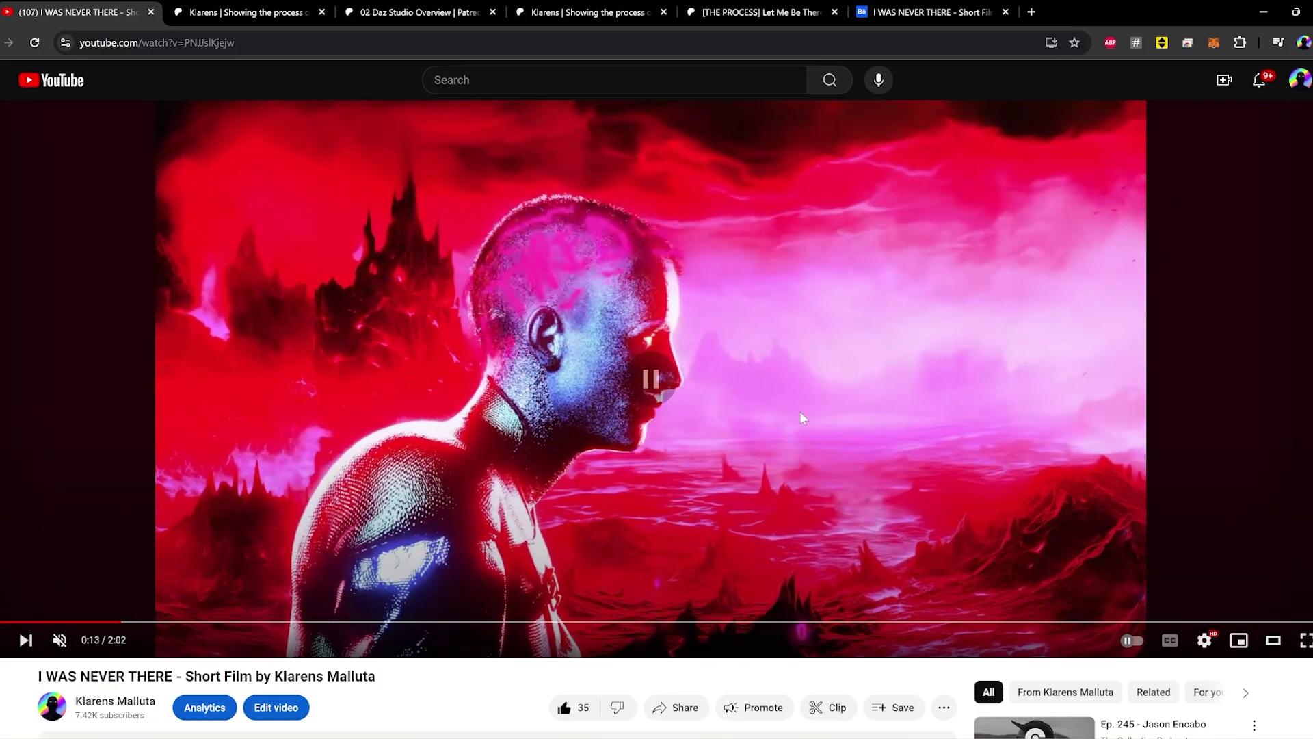
pyautogui.click(1262, 15)
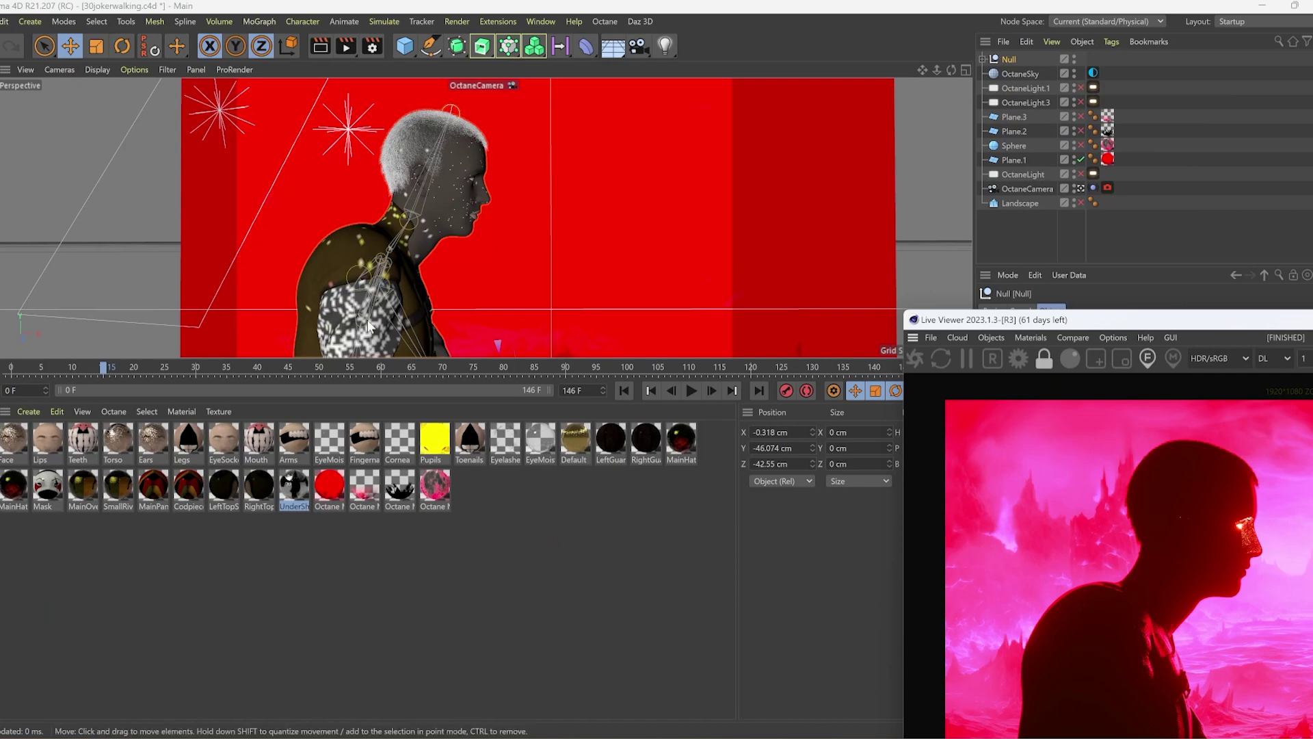
# Play the walking animation in 30jokerwalking.c4d through OctaneCamera and from the default camera.
pyautogui.click(690, 392)
pyautogui.click(690, 391)
pyautogui.click(1078, 189)
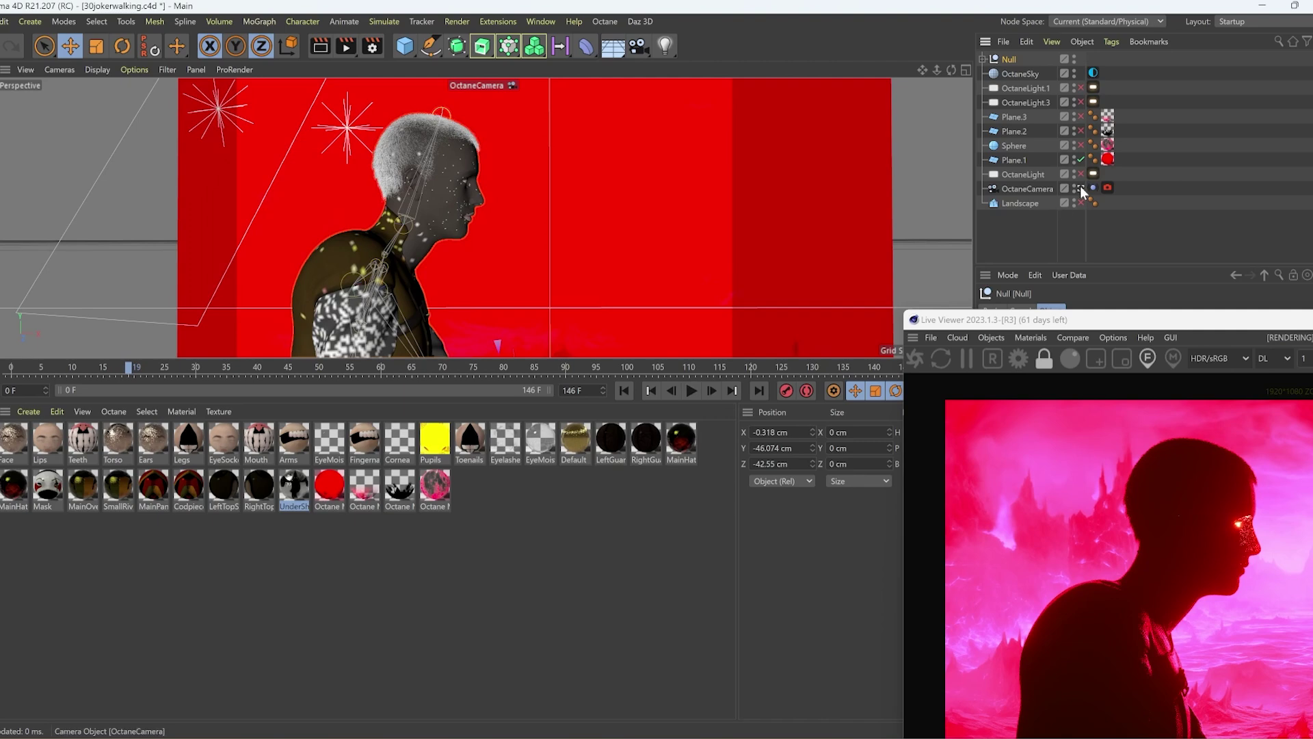
pyautogui.click(690, 391)
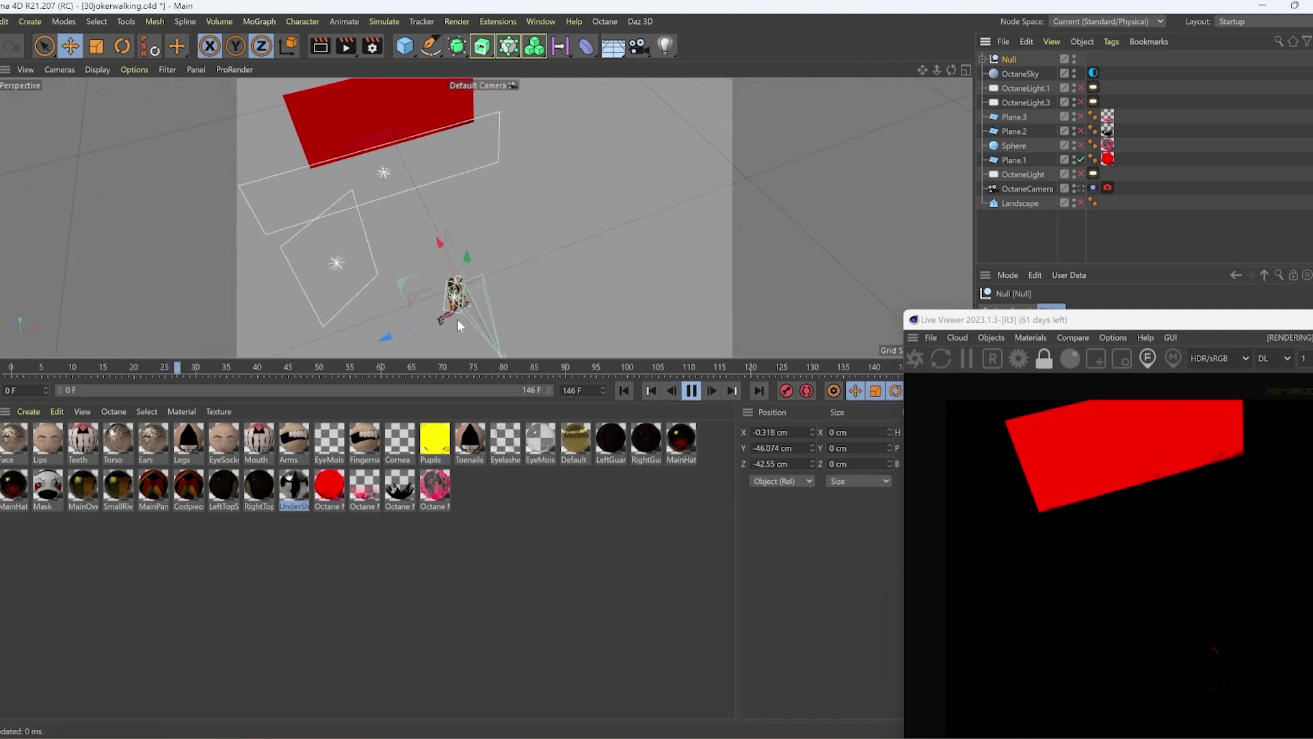
# Select the red backdrop Plane.1, stop playback, and return the view to OctaneCamera with the whole Live Viewer render in sight.
pyautogui.click(364, 116)
pyautogui.click(691, 391)
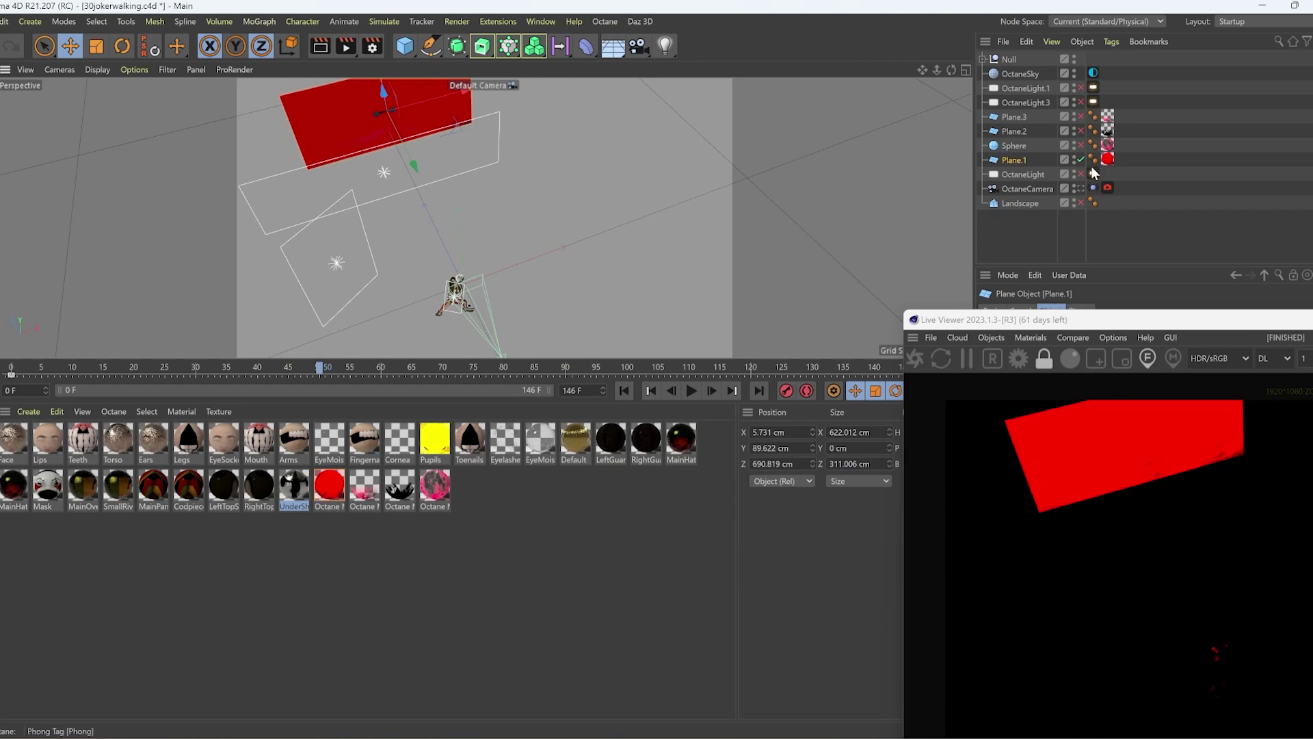
pyautogui.click(1081, 189)
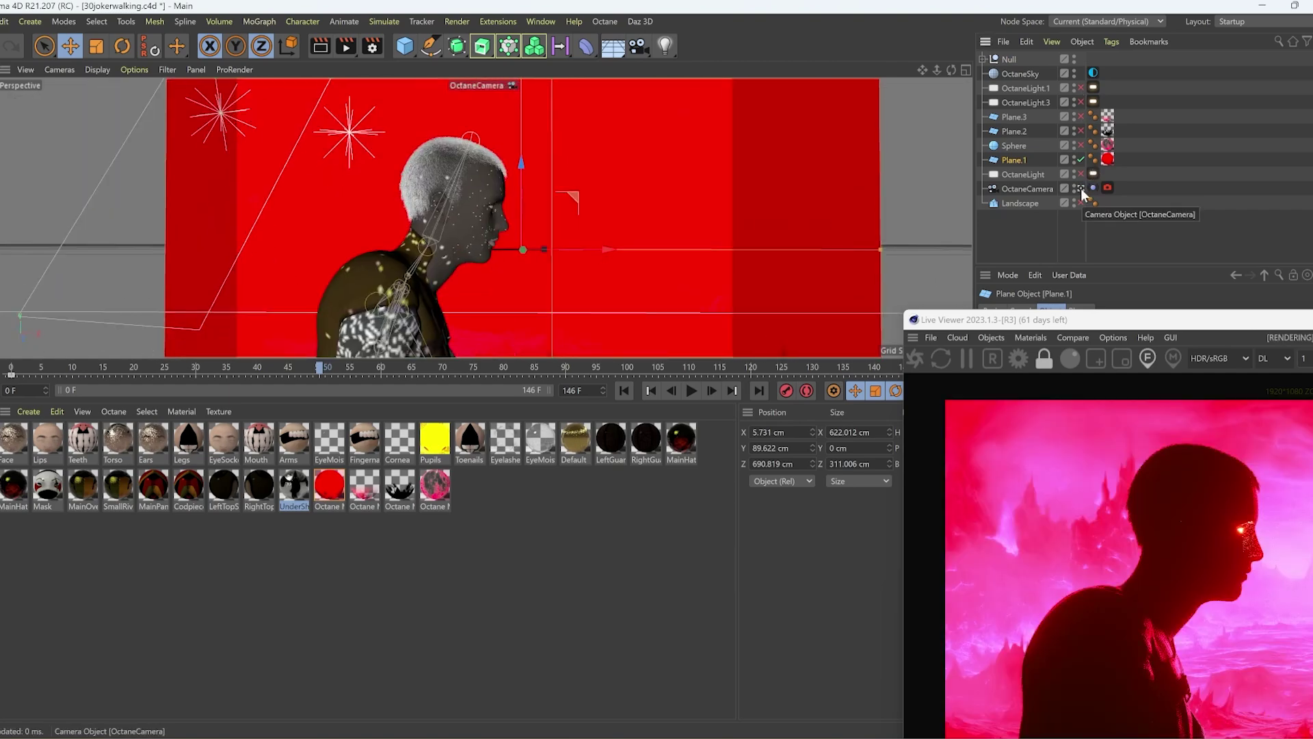
pyautogui.moveTo(1132, 321); pyautogui.dragTo(845, 198)
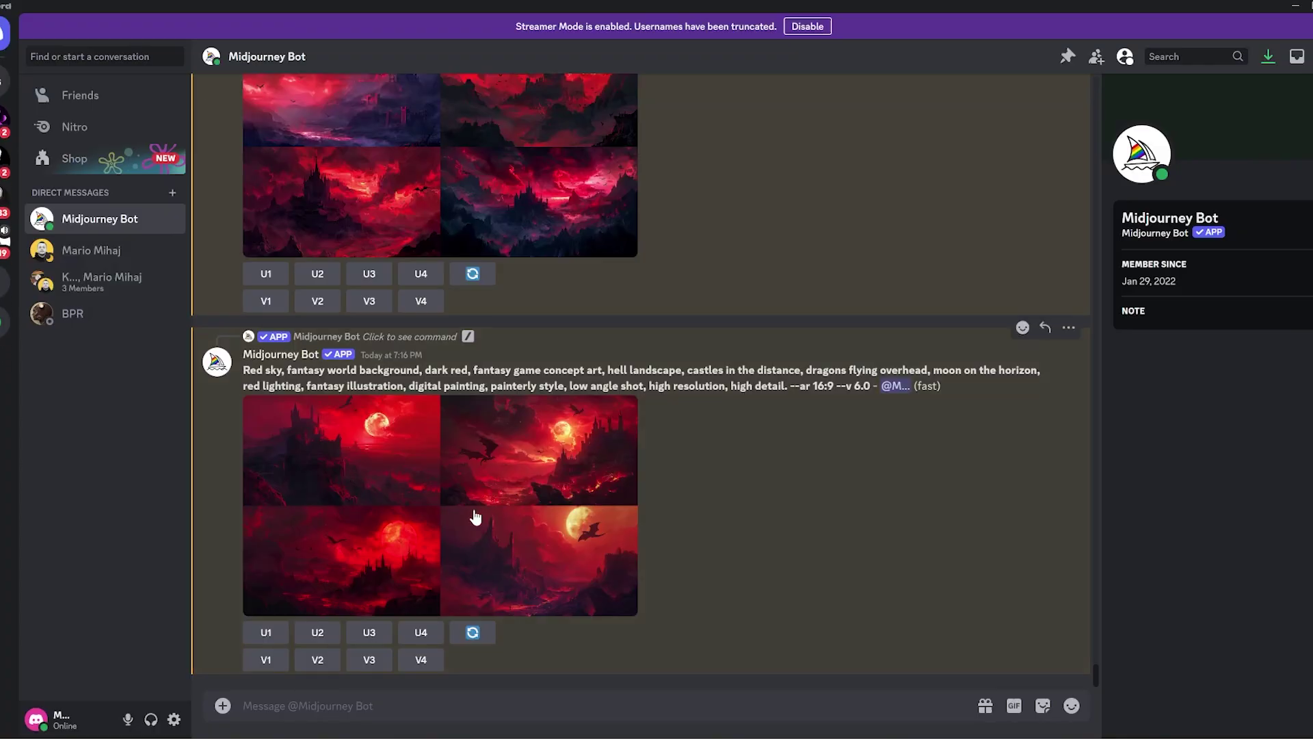
# Review the Midjourney Bot's red sky fantasy landscape prompts and image grids in Discord as backdrop options.
pyautogui.scroll(15, 476, 518)
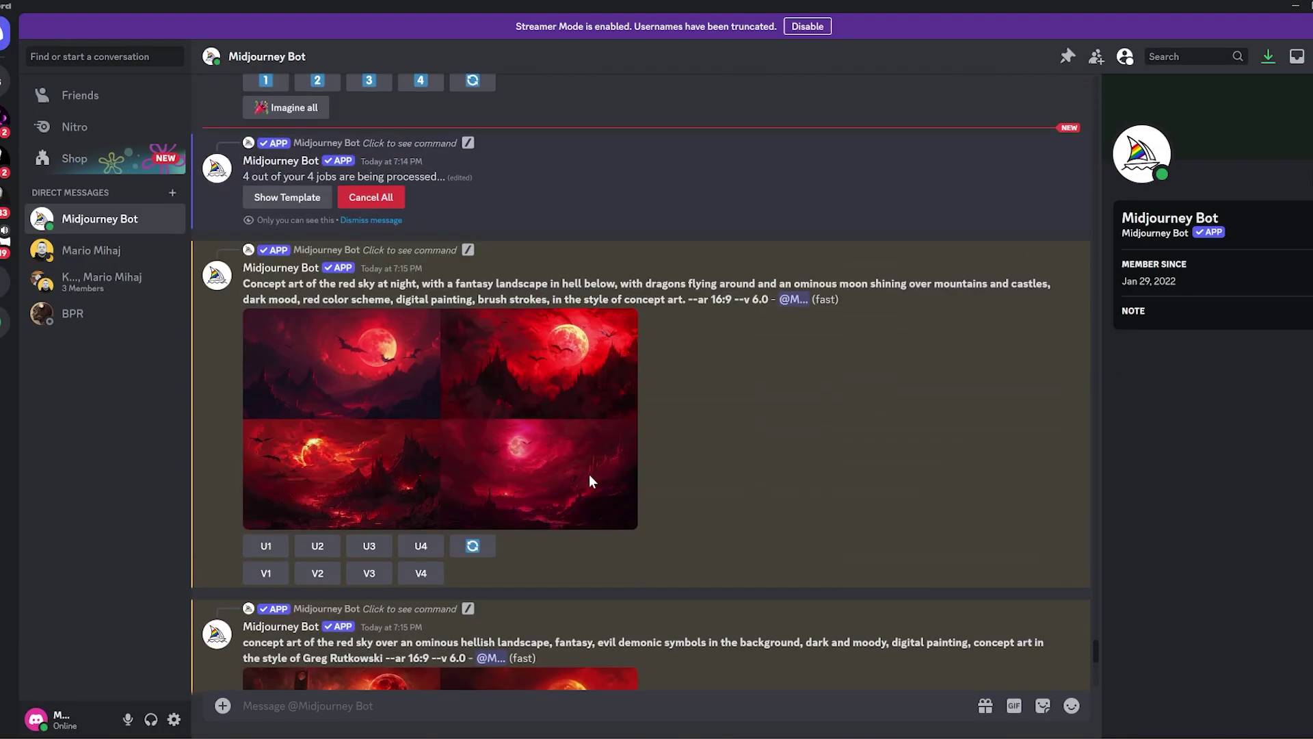
pyautogui.scroll(-3, 469, 408)
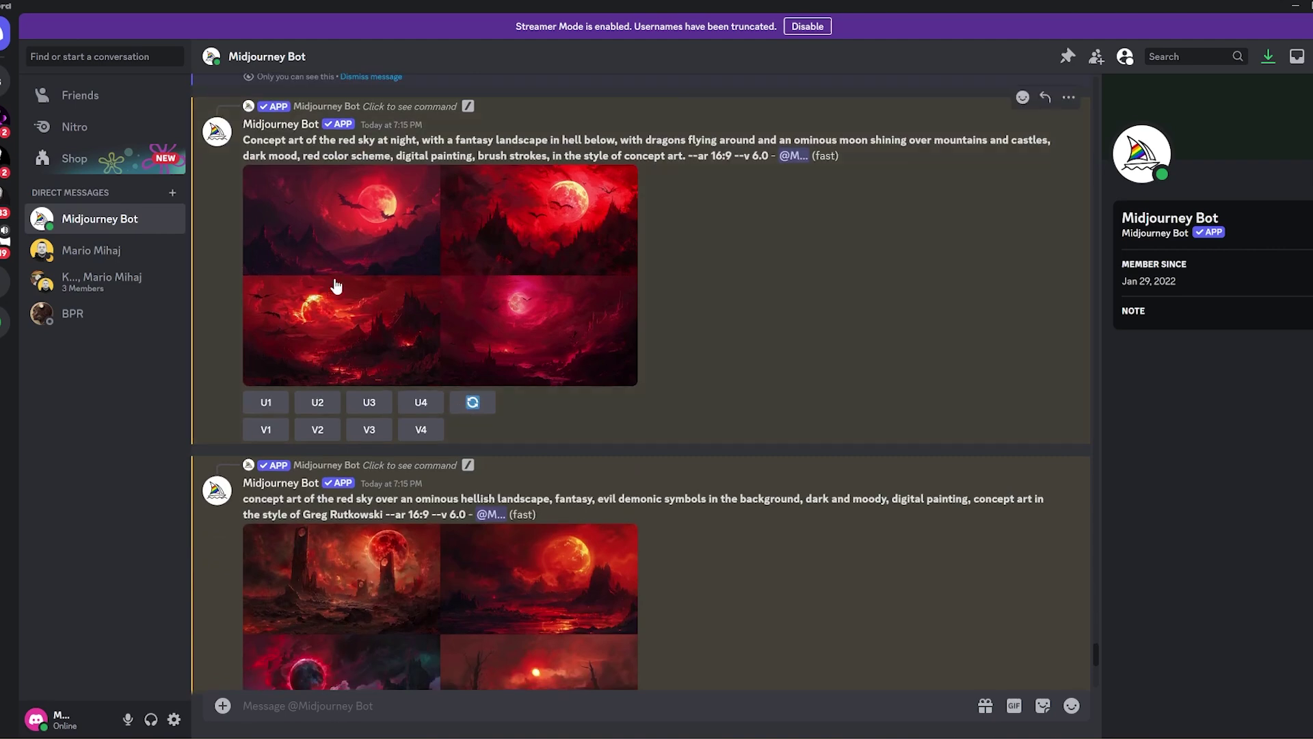
pyautogui.scroll(-12, 454, 504)
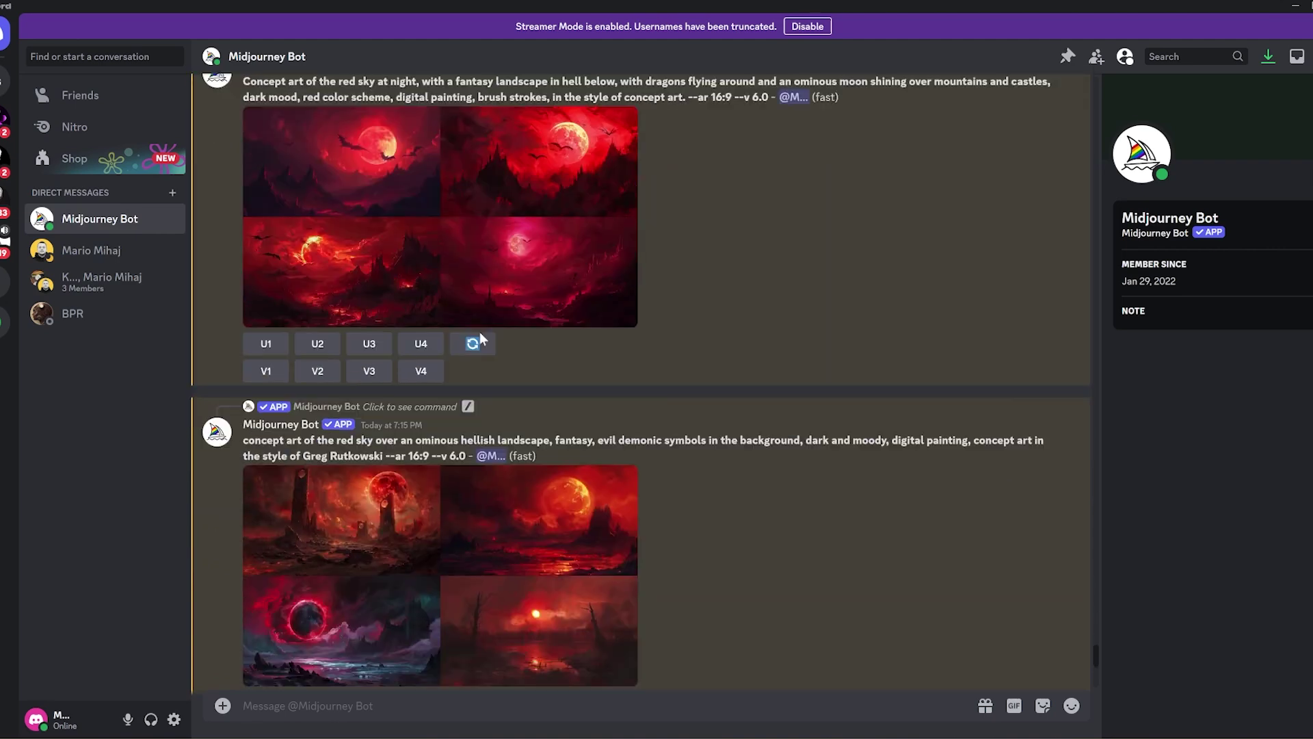
pyautogui.scroll(-4, 382, 288)
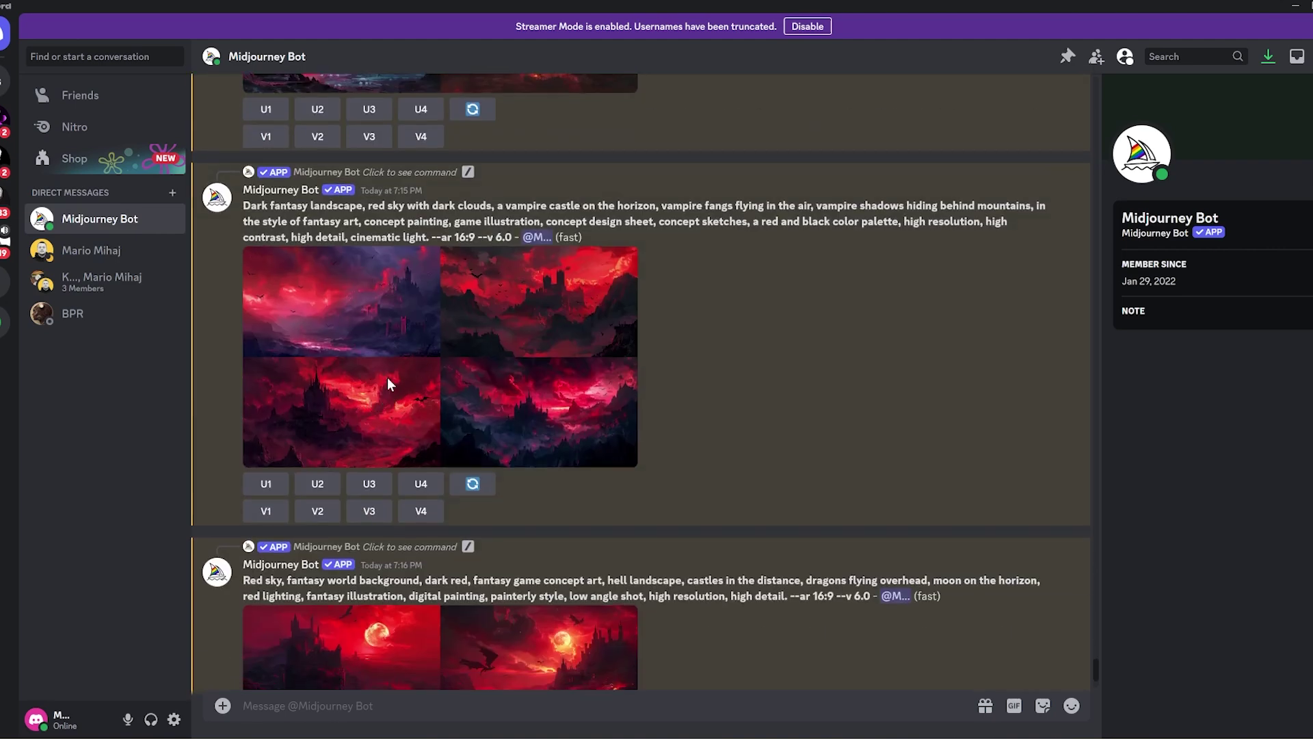
pyautogui.moveTo(244, 370); pyautogui.dragTo(561, 371)
pyautogui.click(429, 612)
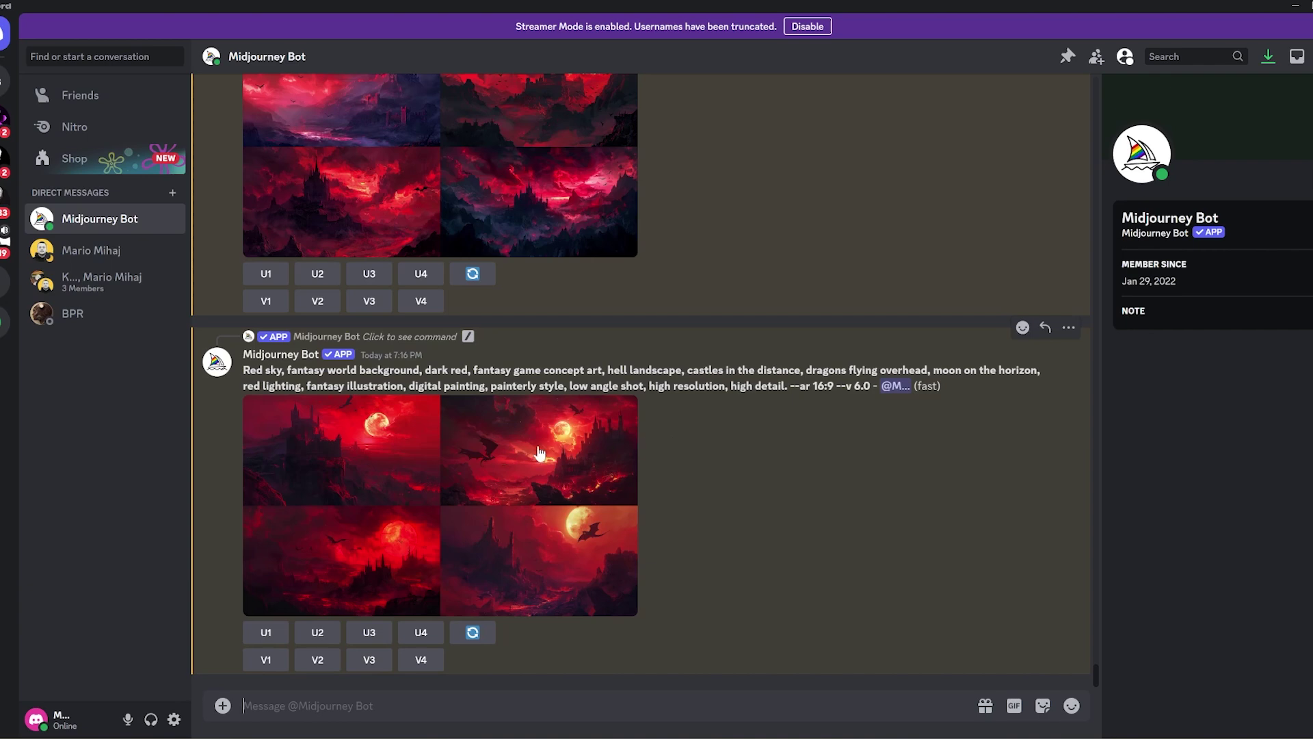
pyautogui.click(1292, 15)
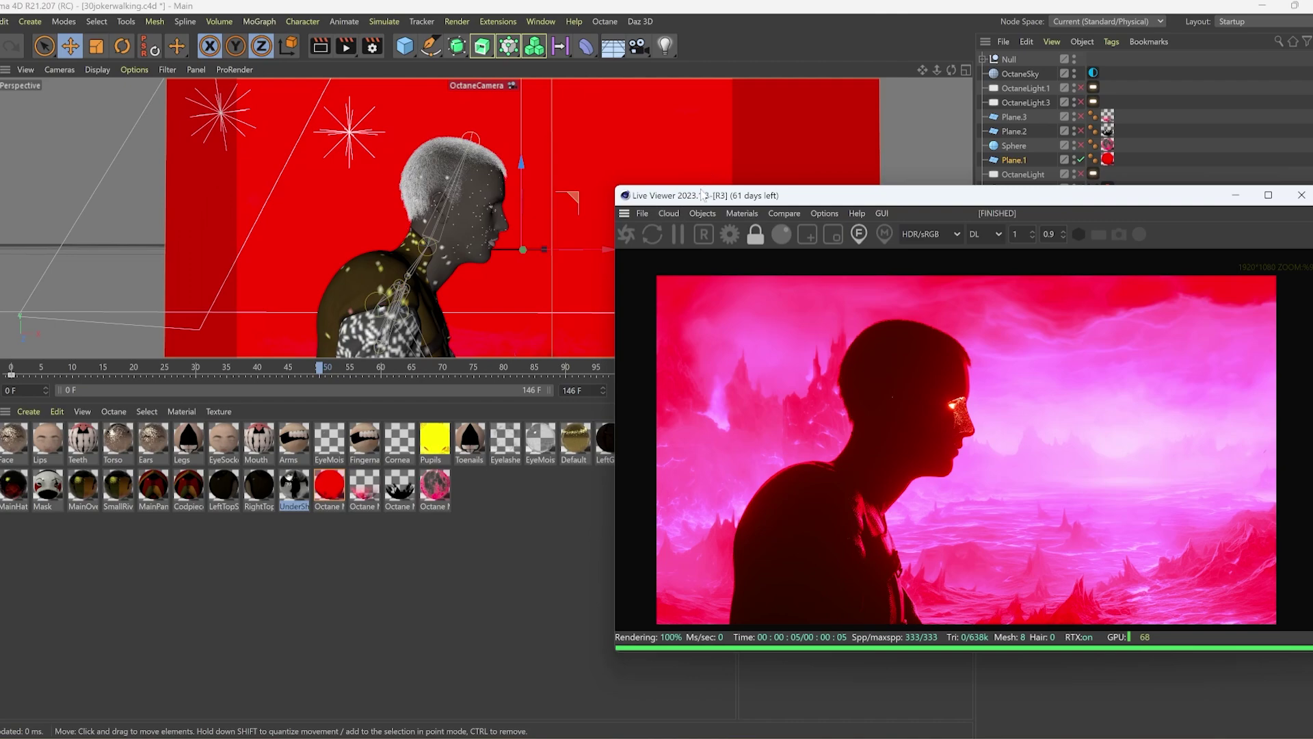
# Move the Live Viewer aside and scrub the walking animation to about frame 85.
pyautogui.moveTo(704, 196); pyautogui.dragTo(730, 164)
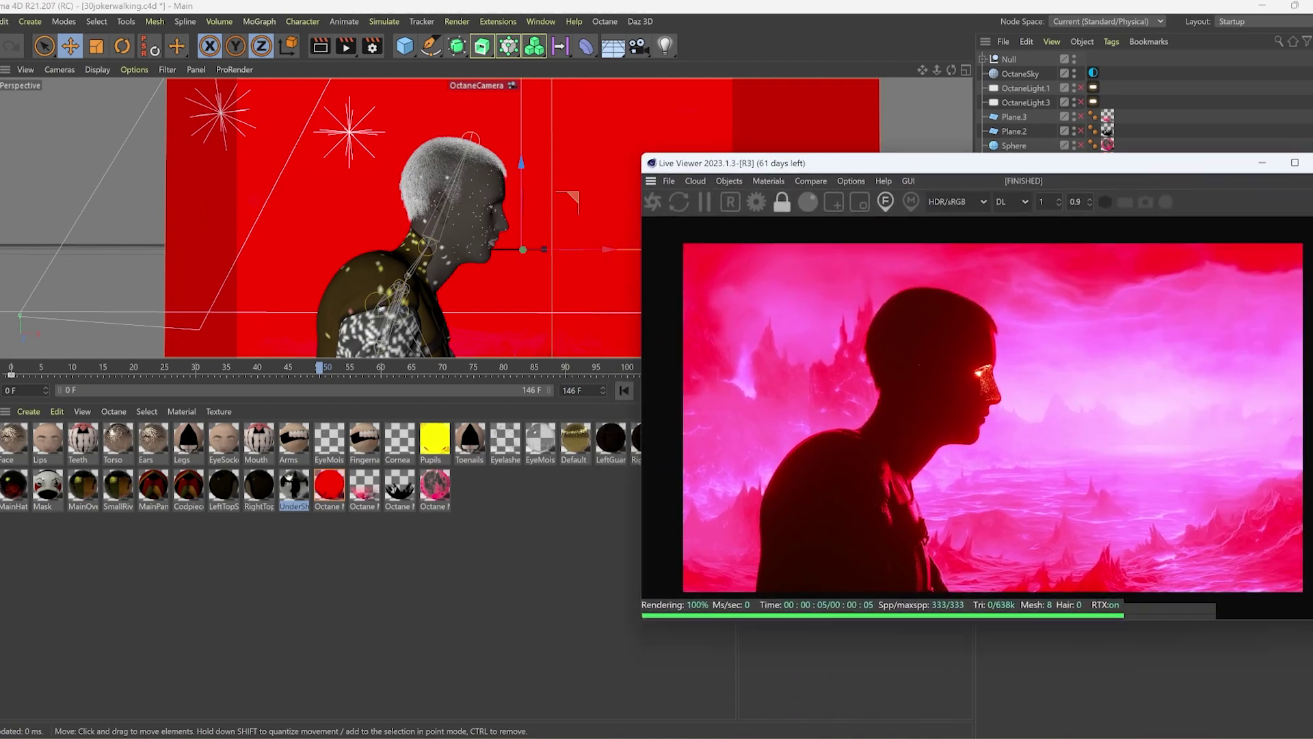
pyautogui.moveTo(9, 373); pyautogui.dragTo(535, 372)
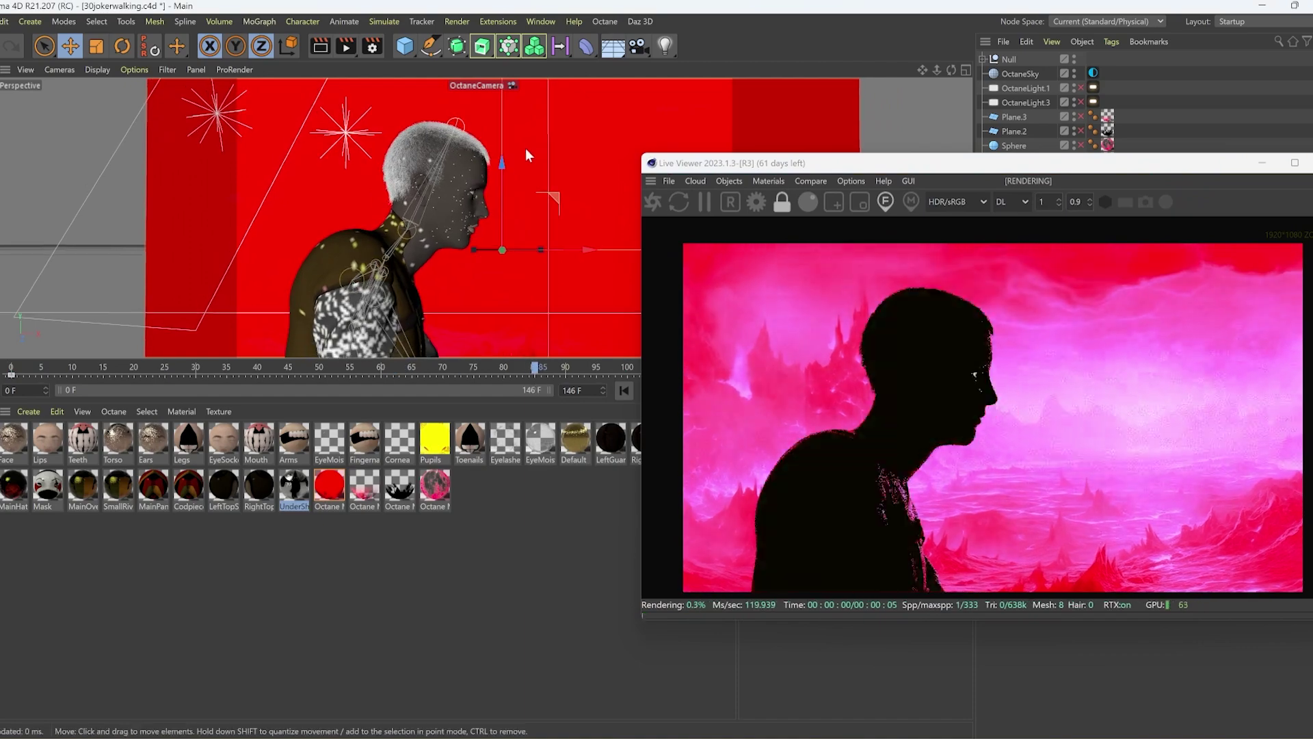
# Try an emission temperature of 500 on the red backdrop Octane Material, undo it, and close the Material Editor.
pyautogui.doubleClick(332, 487)
pyautogui.click(581, 167)
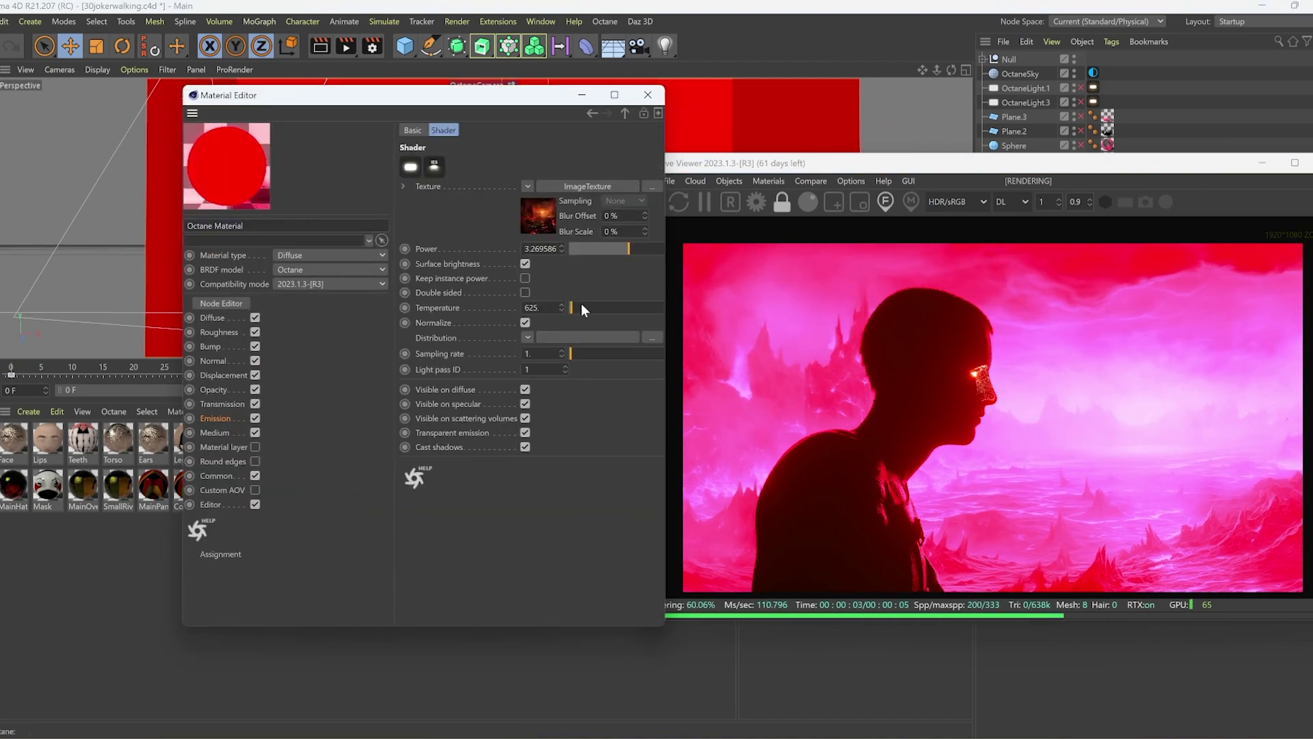
pyautogui.moveTo(581, 302); pyautogui.dragTo(527, 306)
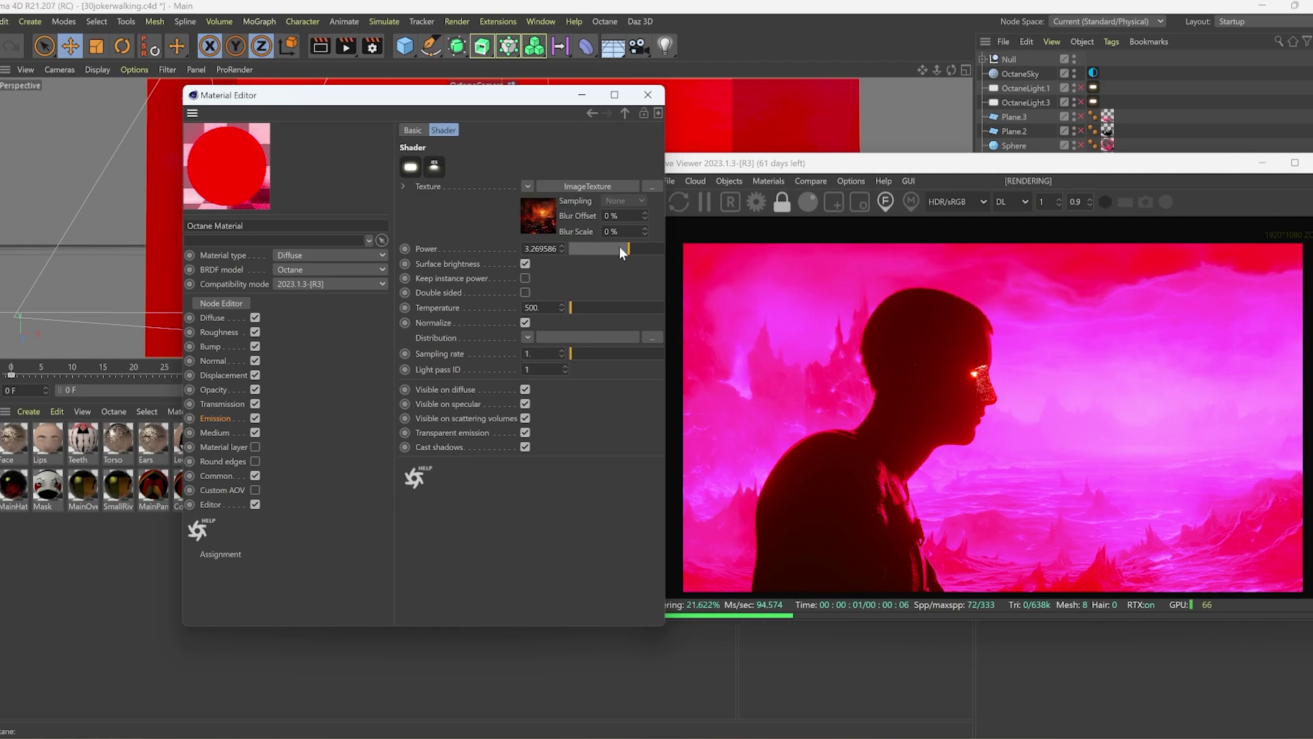
pyautogui.hotkey('ctrl', 'z')
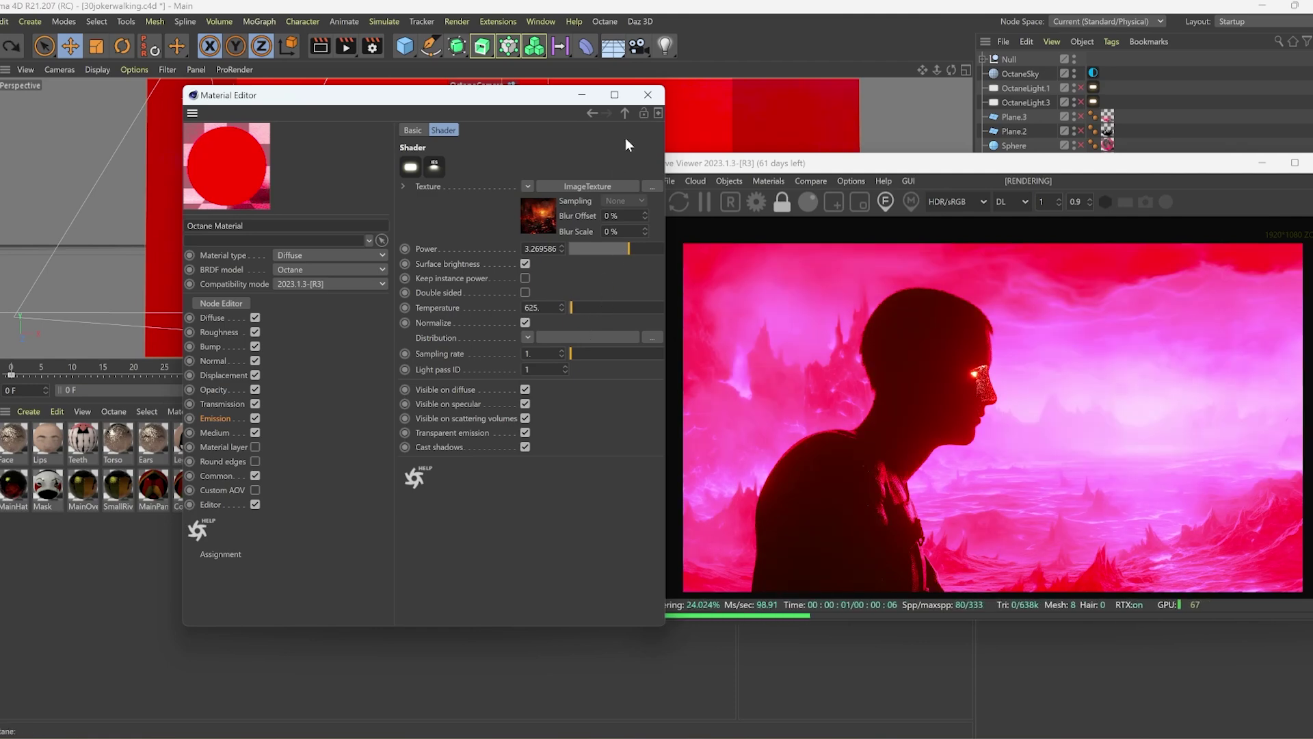
pyautogui.click(650, 92)
# Scrub the walking animation to frame 73 and move the Live Viewer off the object list.
pyautogui.moveTo(855, 163); pyautogui.dragTo(954, 172)
pyautogui.moveTo(68, 368); pyautogui.dragTo(461, 364)
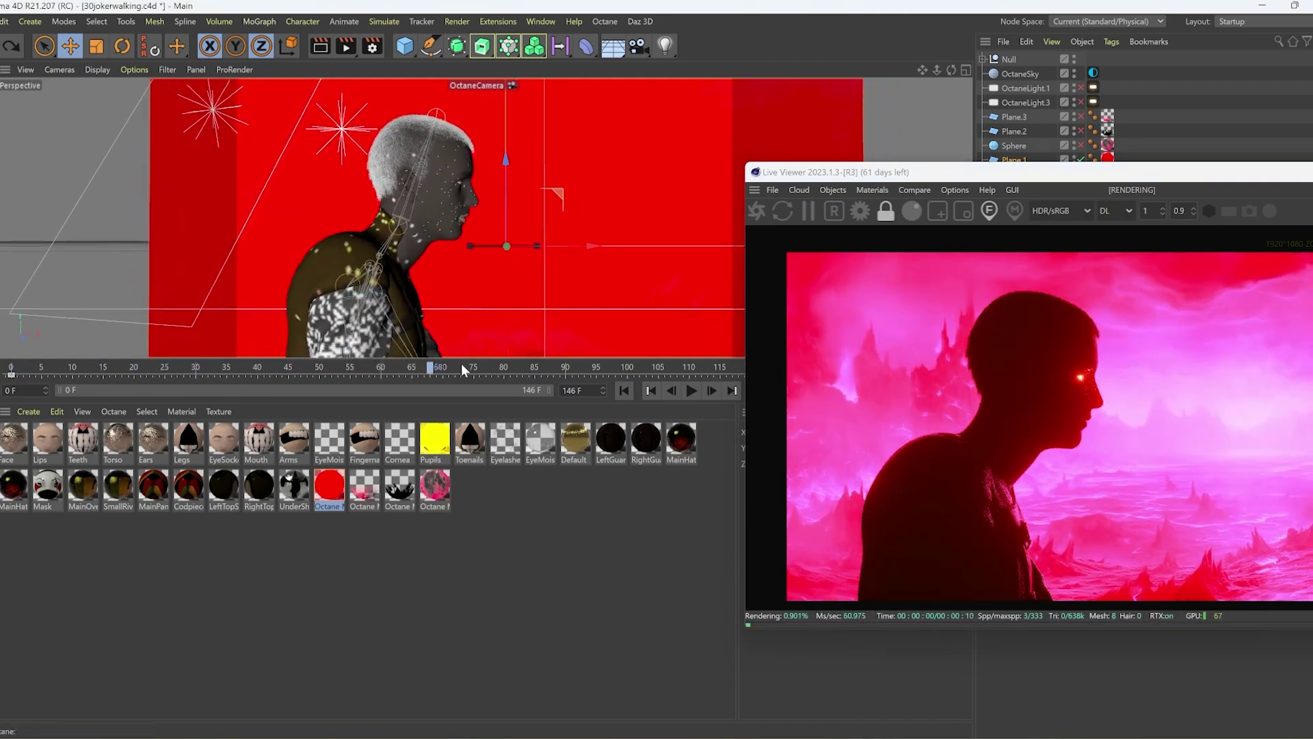
pyautogui.moveTo(1080, 171); pyautogui.dragTo(536, 182)
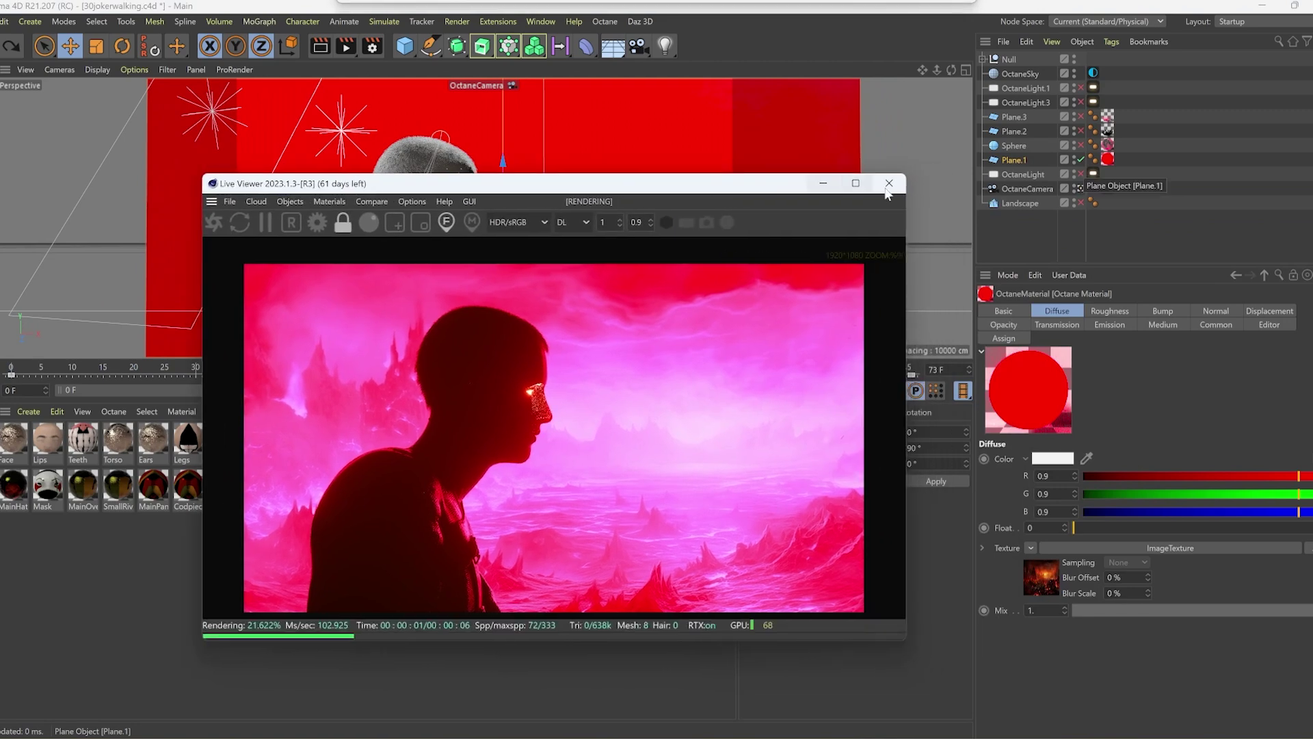
# Open the Vibrate tag settings of OctaneCamera, close the Live Viewer, and play the animation to examine the camera shake.
pyautogui.rightClick(1049, 187)
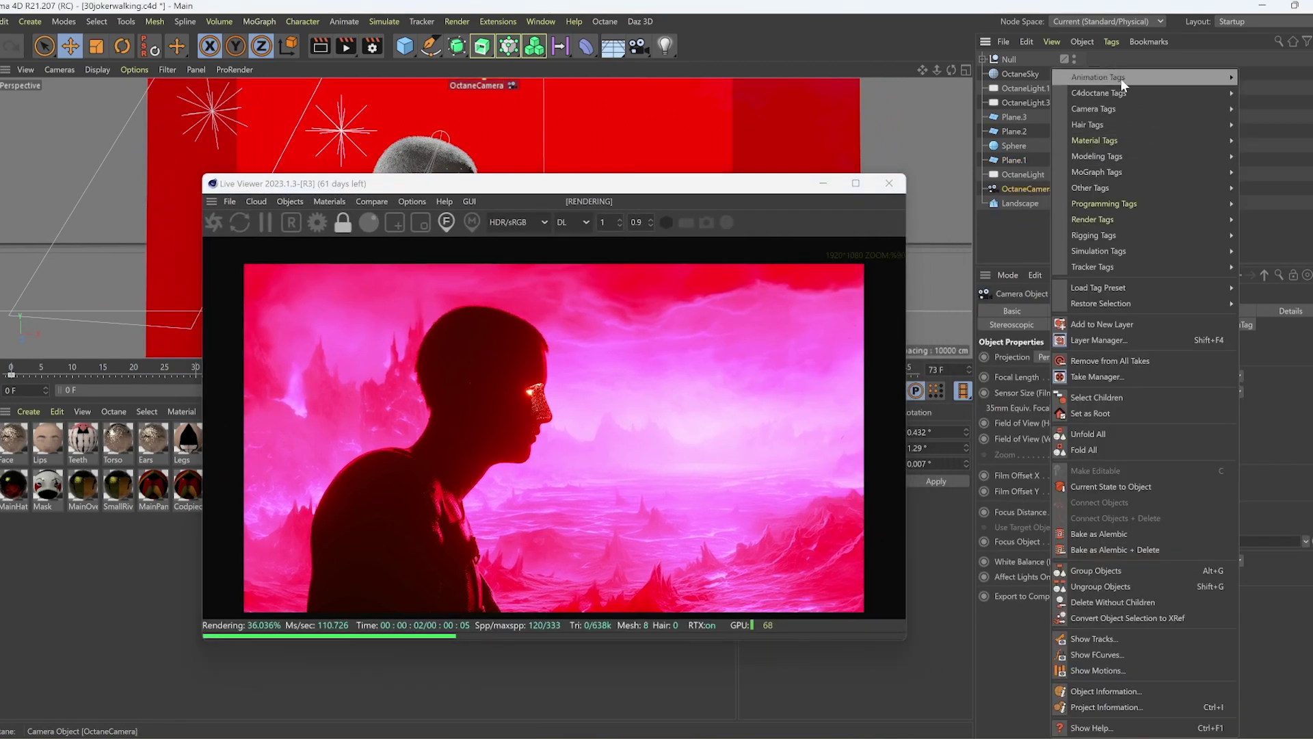
pyautogui.moveTo(1121, 78)
pyautogui.click(1285, 139)
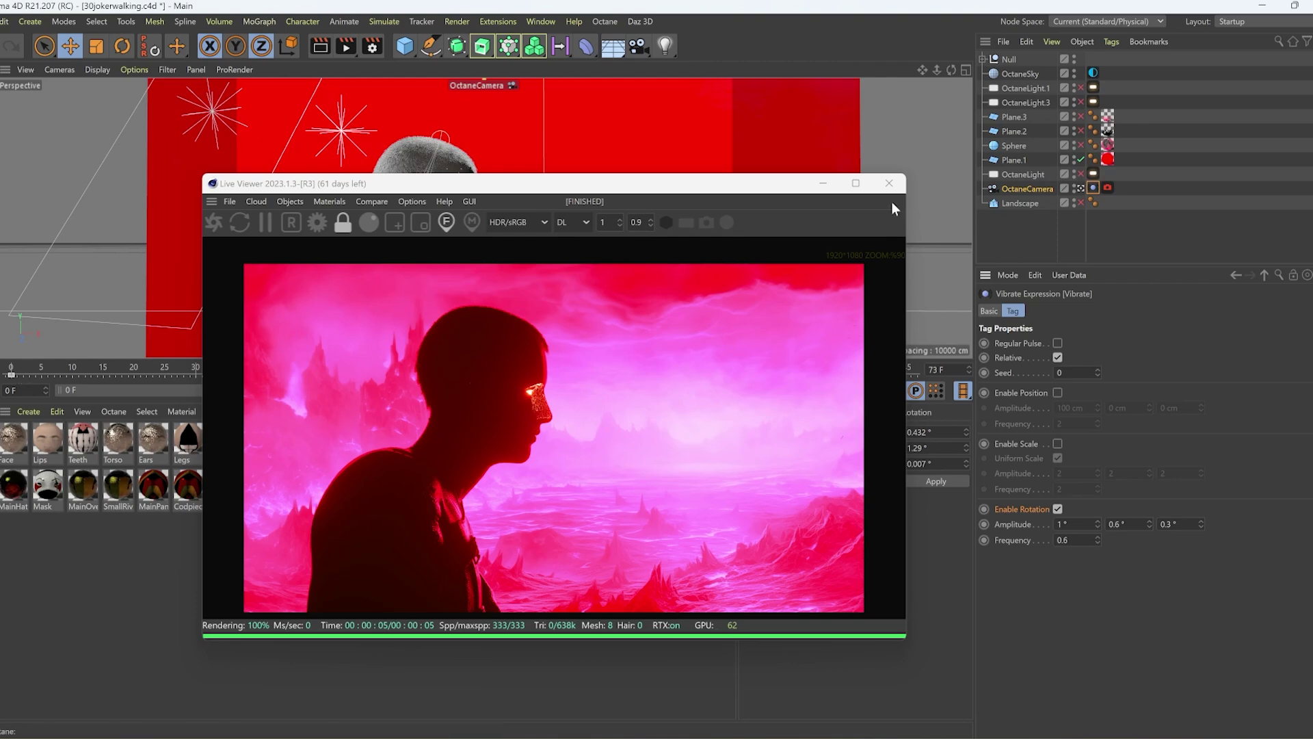
pyautogui.click(889, 182)
pyautogui.click(690, 391)
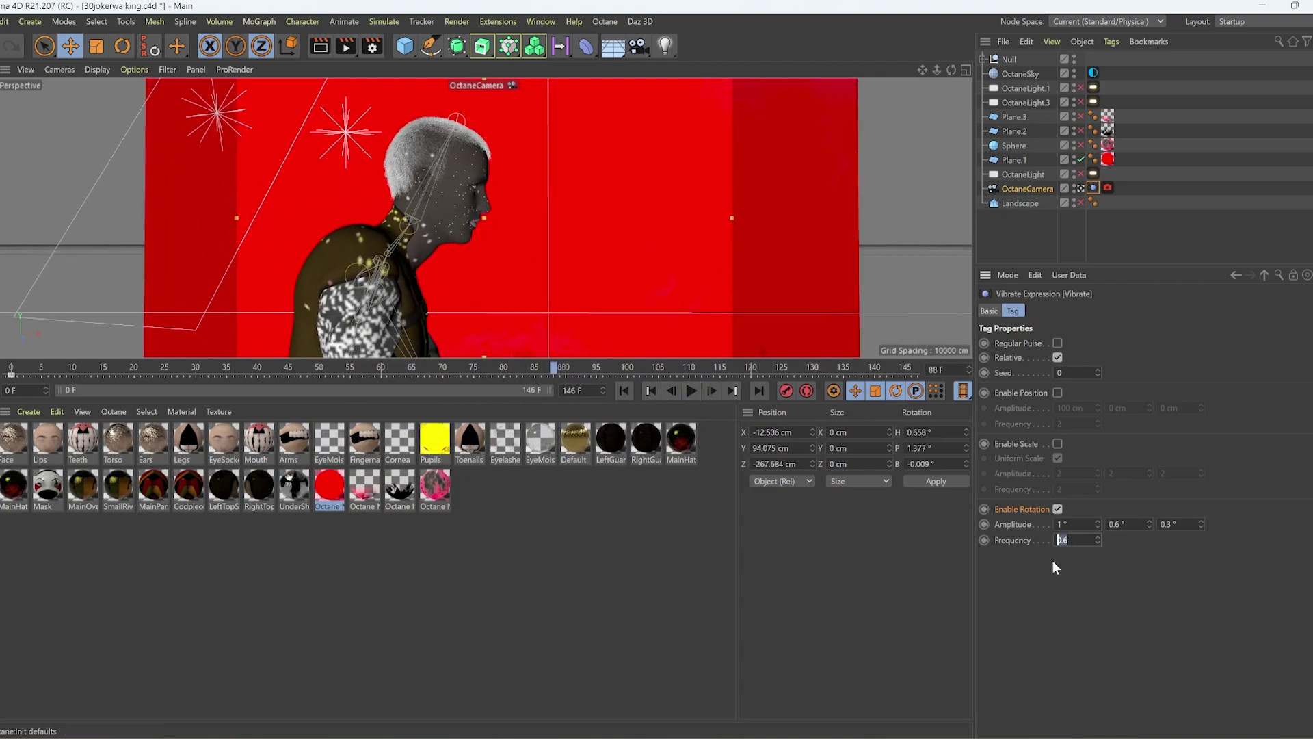
# Try a rotation frequency of 6 on the camera's Vibrate tag, restore it to 0.6, and replay the shake to compare.
pyautogui.click(690, 391)
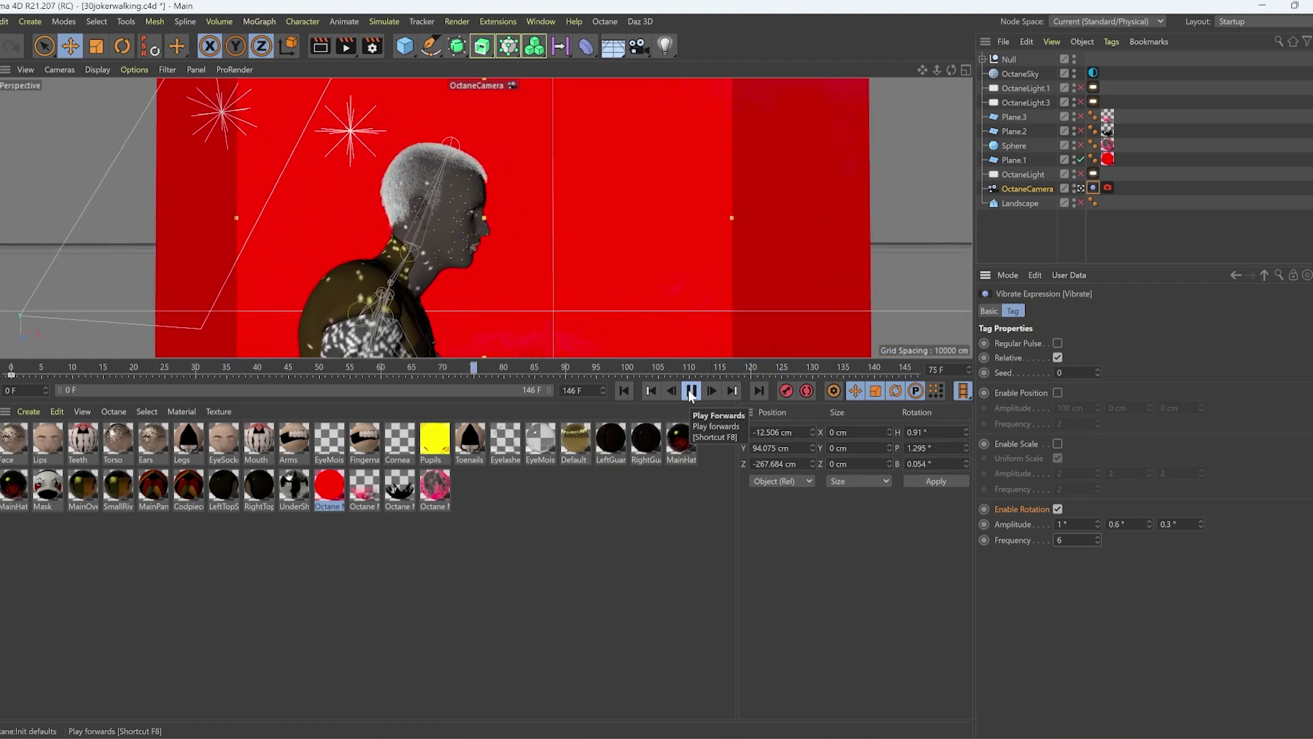
pyautogui.click(1059, 540)
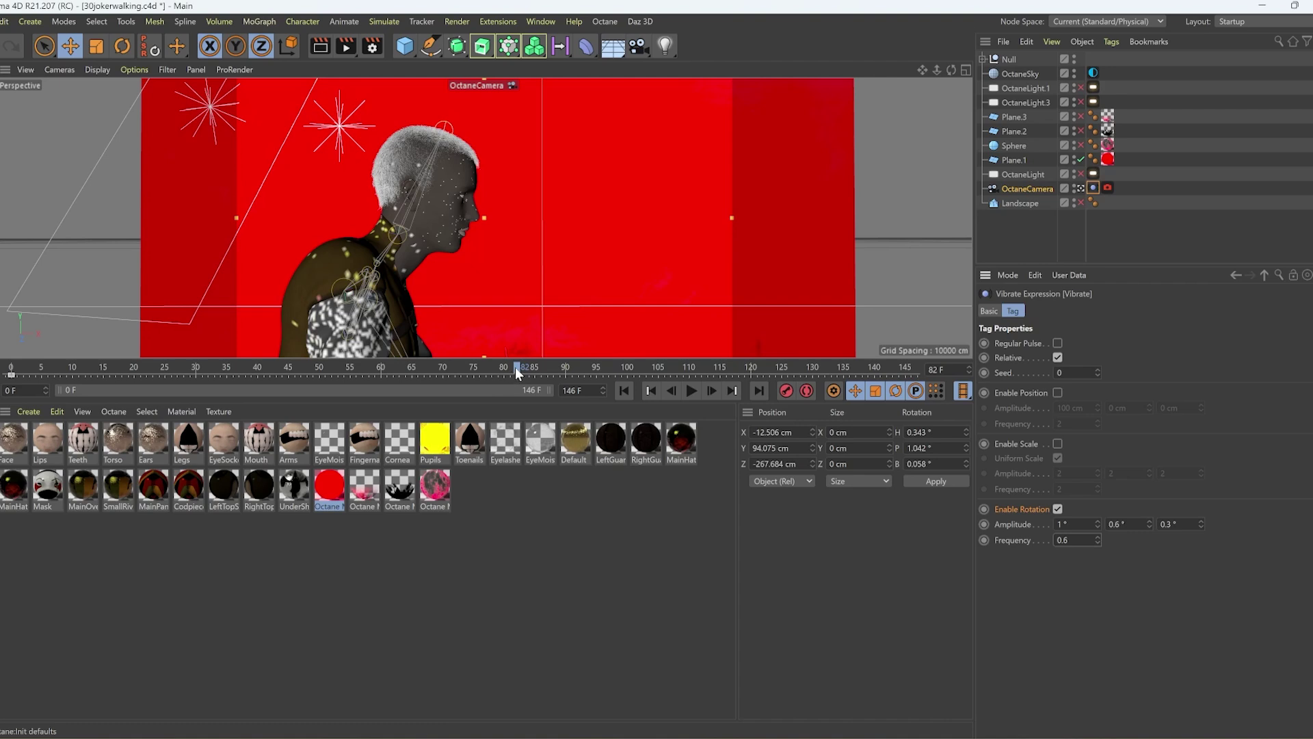
pyautogui.moveTo(515, 367); pyautogui.dragTo(739, 368)
pyautogui.click(689, 390)
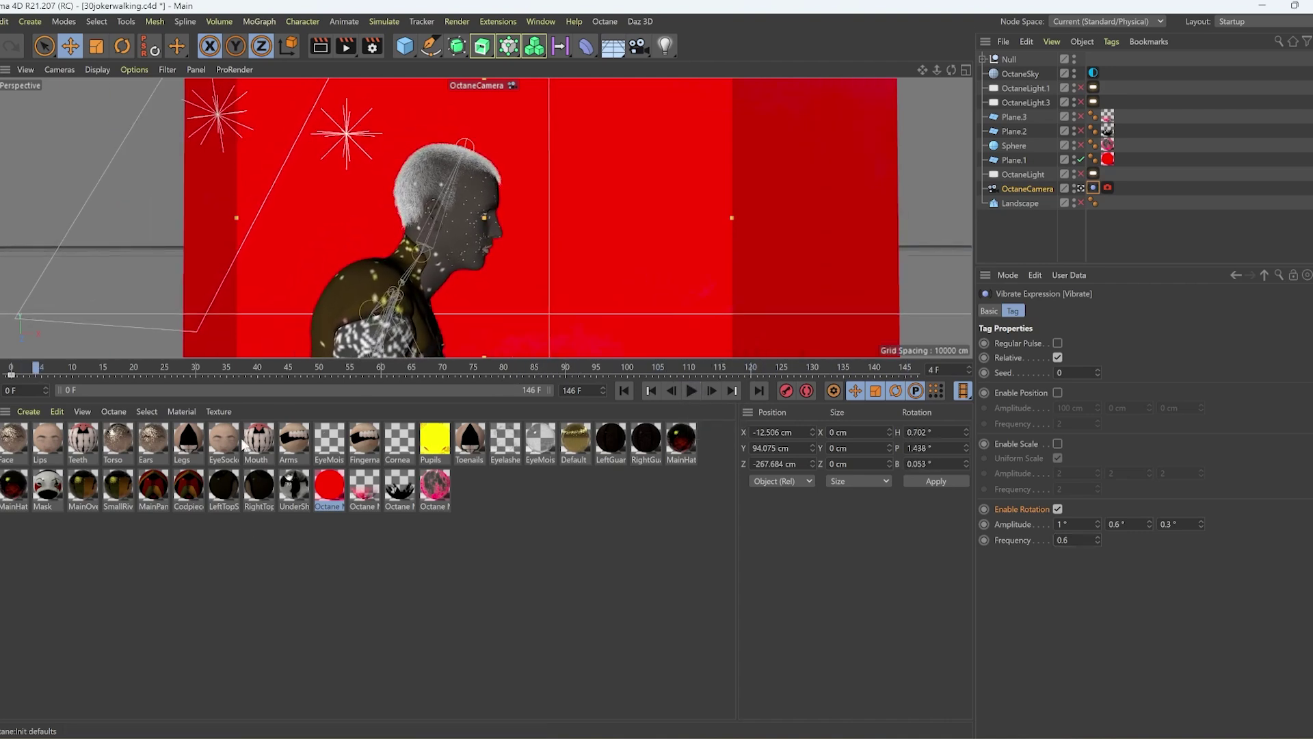
pyautogui.click(65, 366)
pyautogui.moveTo(66, 367); pyautogui.dragTo(356, 369)
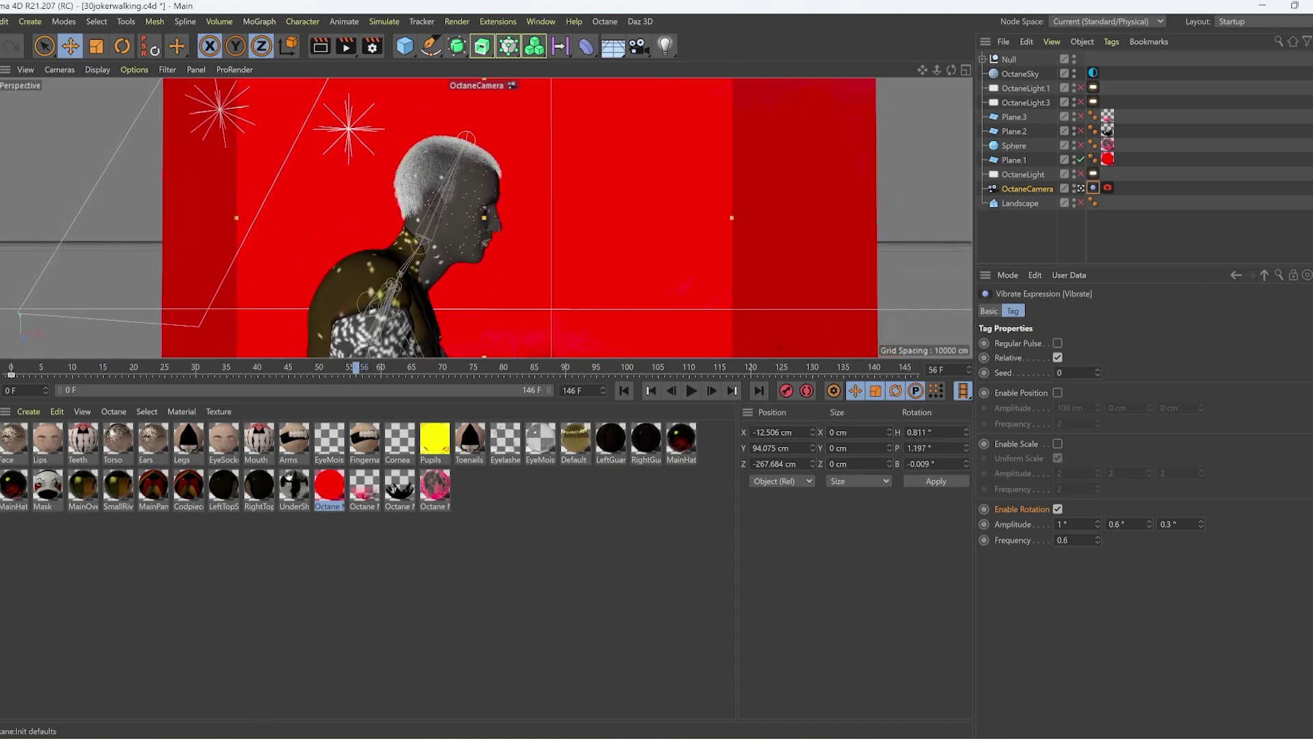
# Switch to After Effects, return the 30walking composition to its first frame, and examine the Deep Glow settings on Pre-comp 1.
pyautogui.click(315, 731)
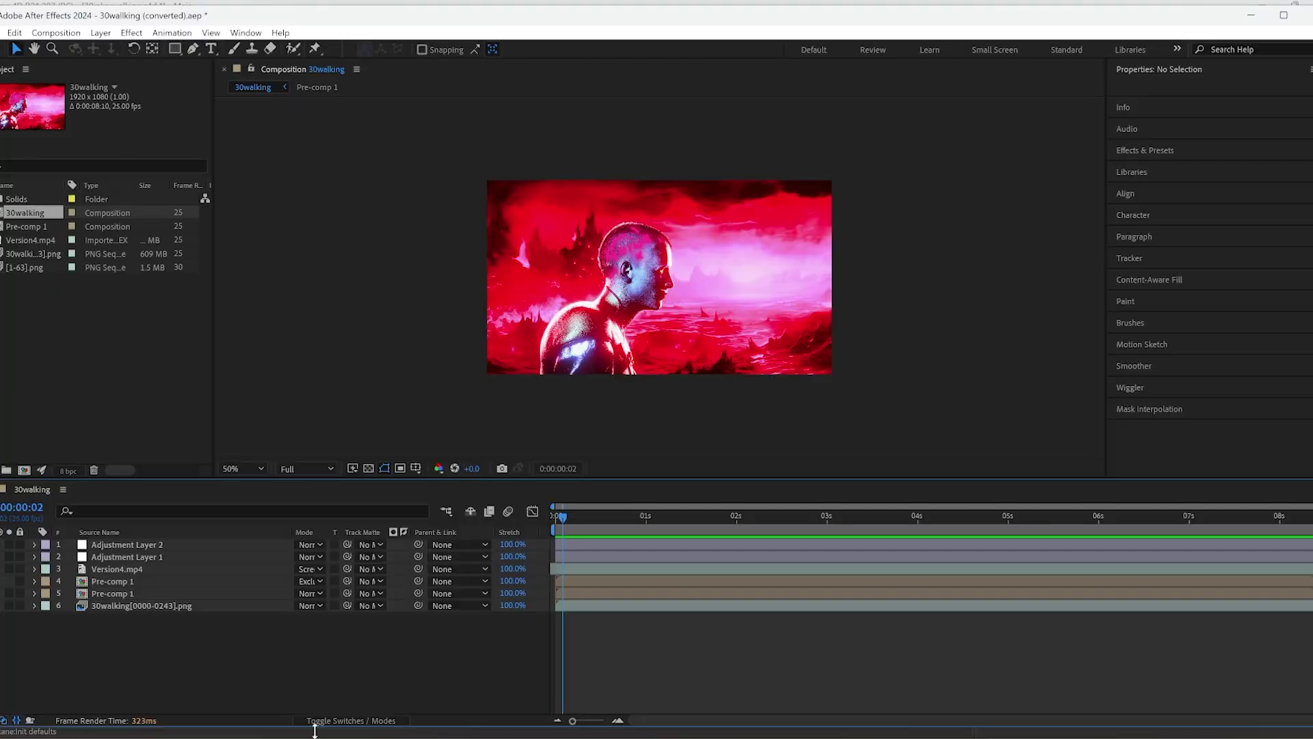
pyautogui.moveTo(593, 510); pyautogui.dragTo(507, 519)
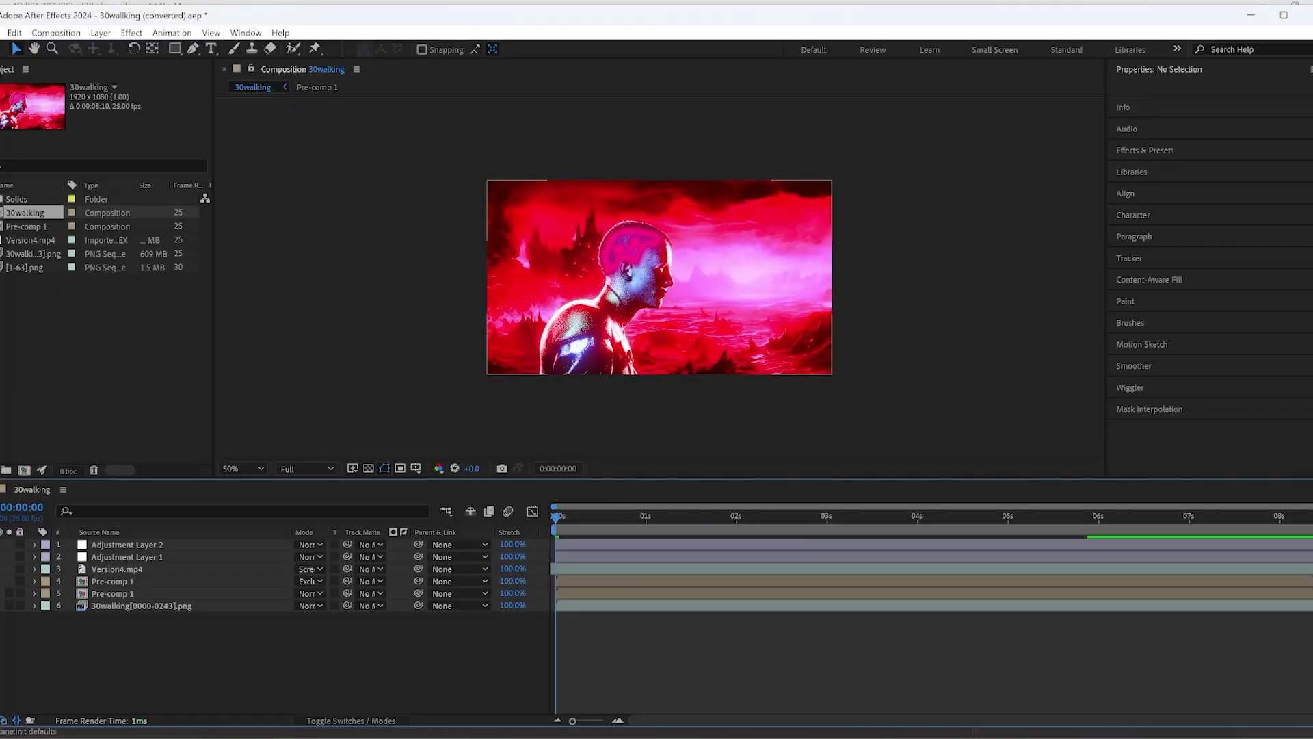
pyautogui.click(109, 593)
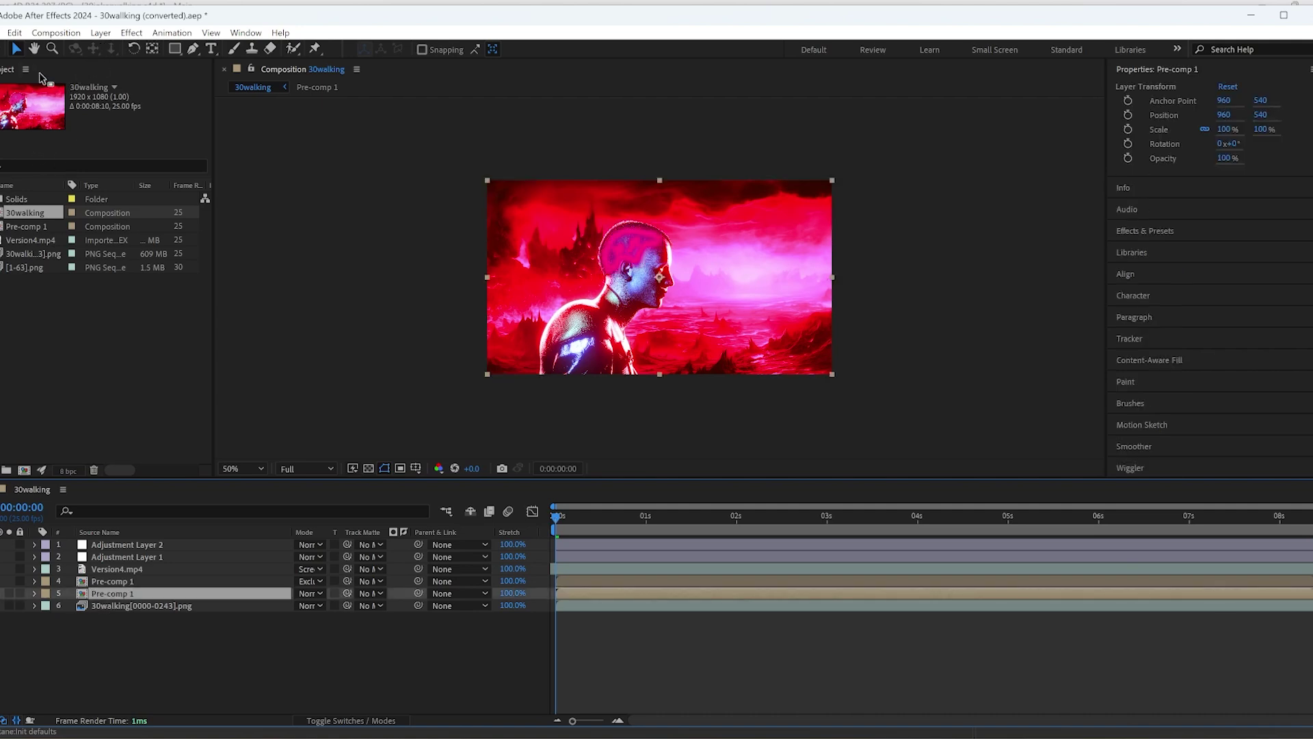
pyautogui.click(25, 69)
pyautogui.click(25, 71)
pyautogui.click(105, 607)
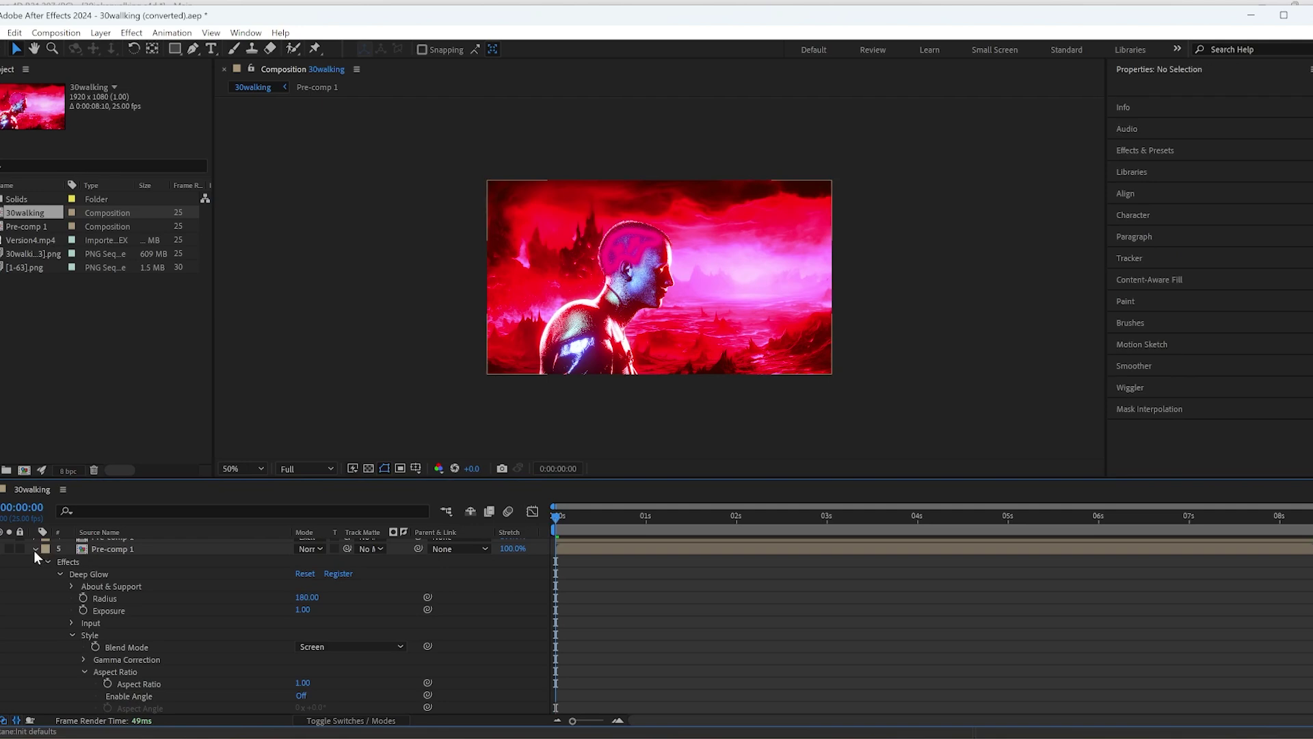
pyautogui.click(34, 550)
# Open Pre-comp 1 and play its hand-drawn PNG sequences to examine the head doodle animation.
pyautogui.doubleClick(116, 598)
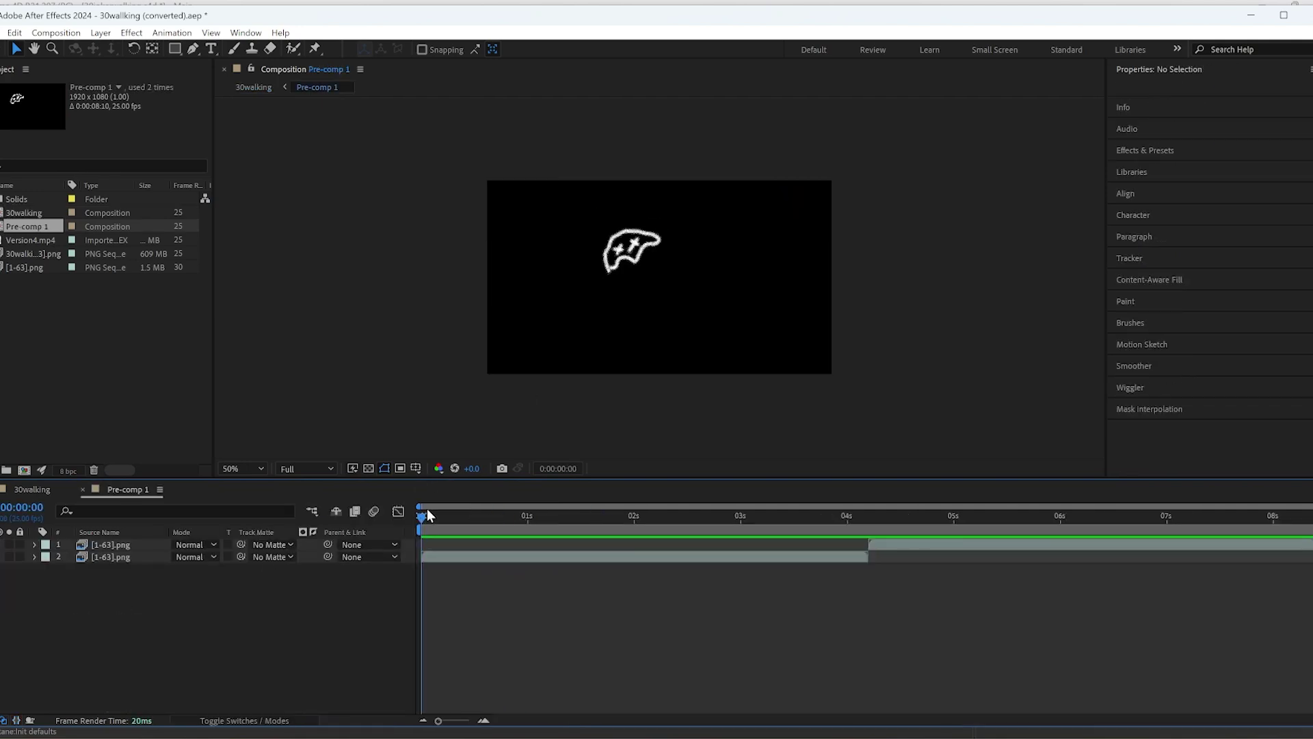
pyautogui.moveTo(427, 510); pyautogui.dragTo(909, 511)
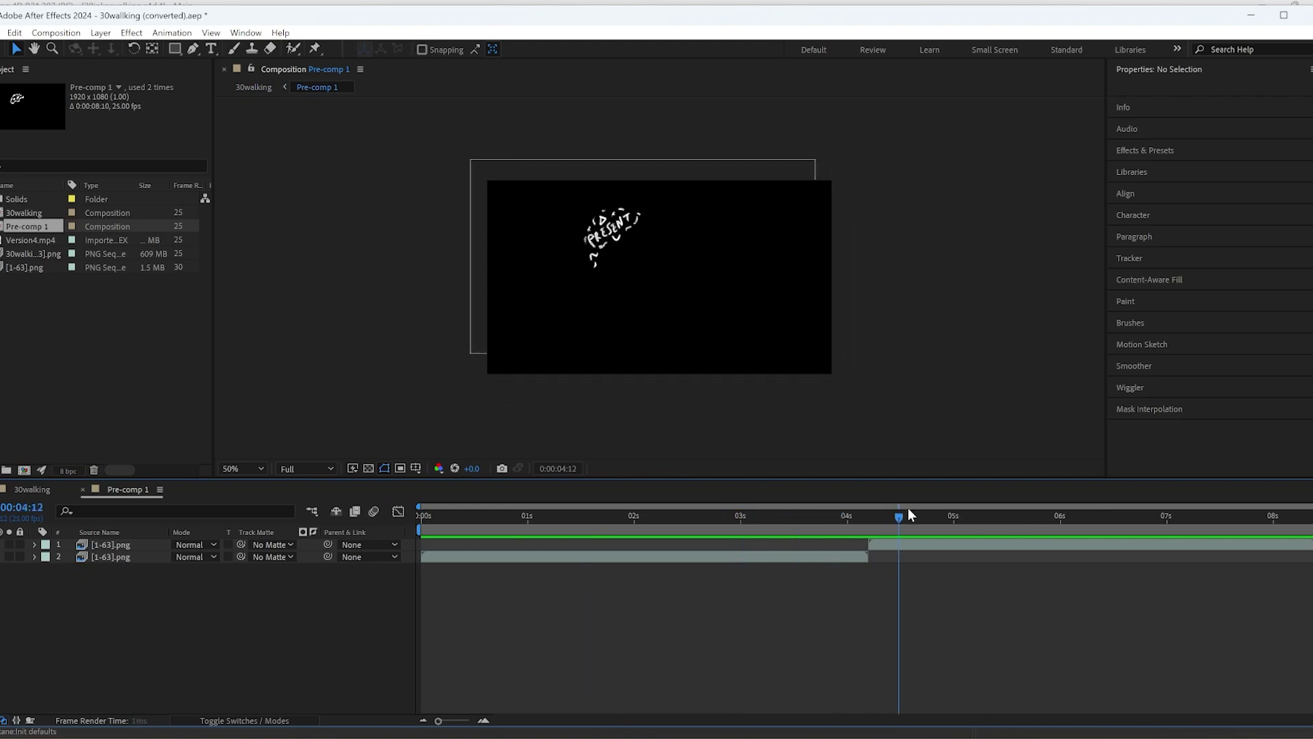
pyautogui.press('space')
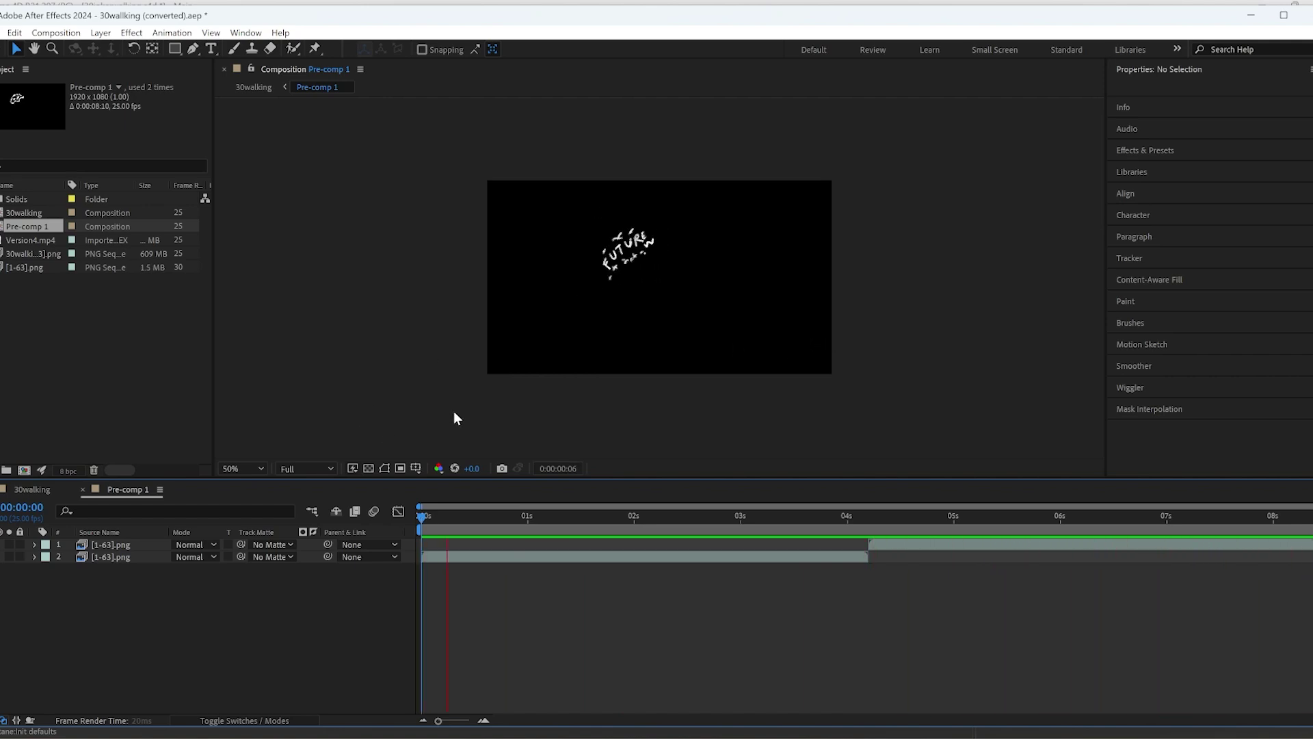
pyautogui.press('space')
# Return to the 30walking composition, select the Version4.mp4 layer, and play the composite to examine the overlays.
pyautogui.click(33, 489)
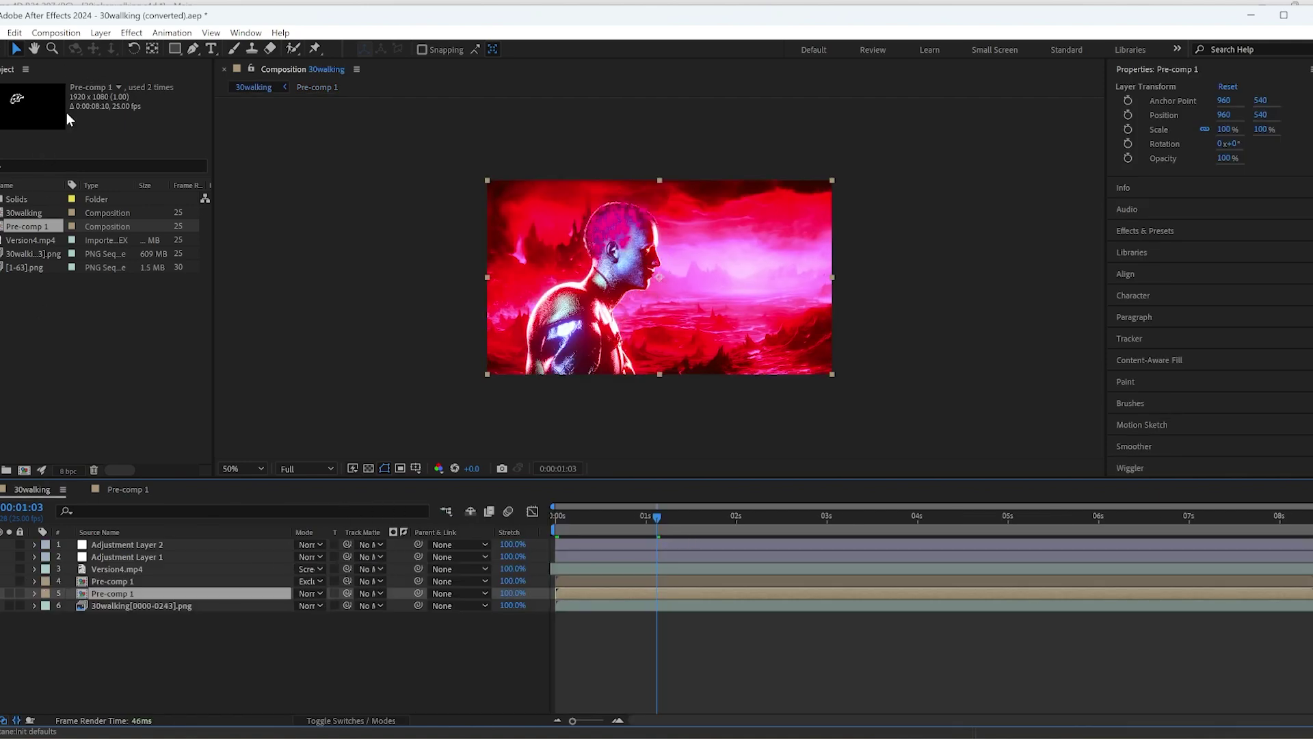
pyautogui.click(115, 582)
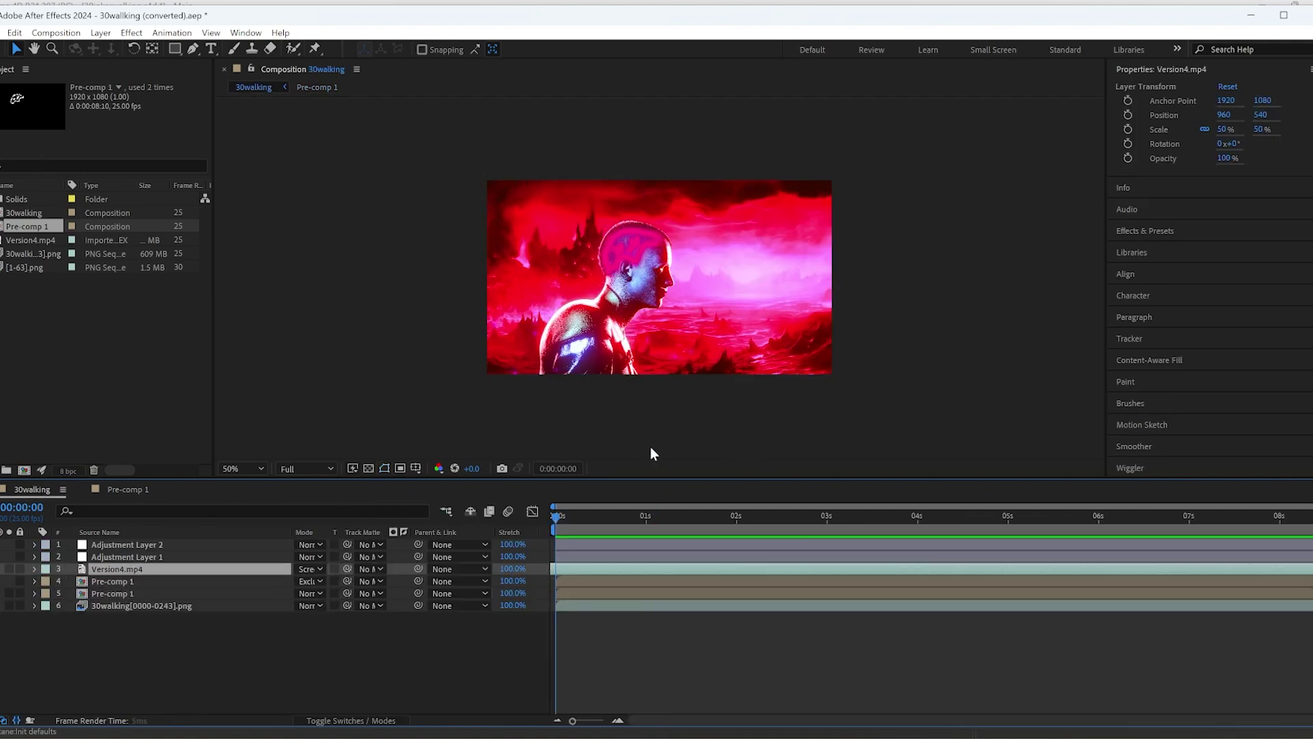
pyautogui.press('space')
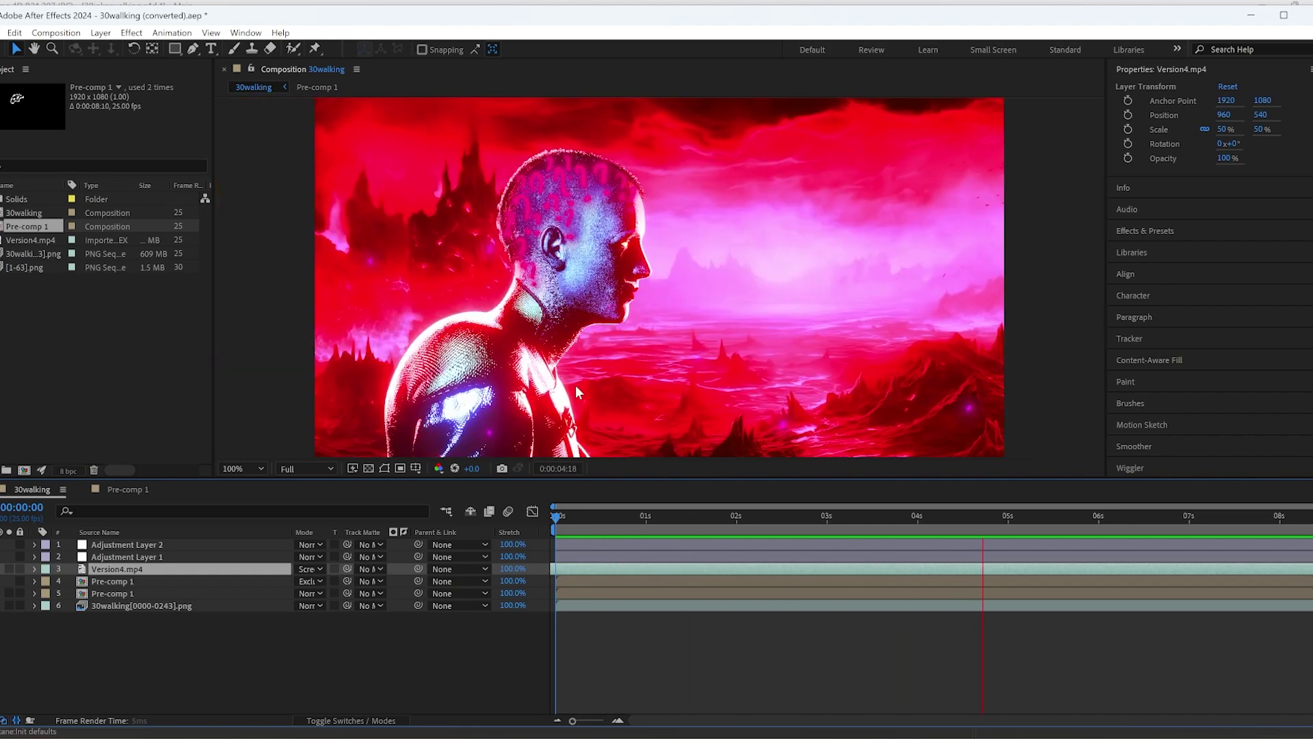
pyautogui.press('space')
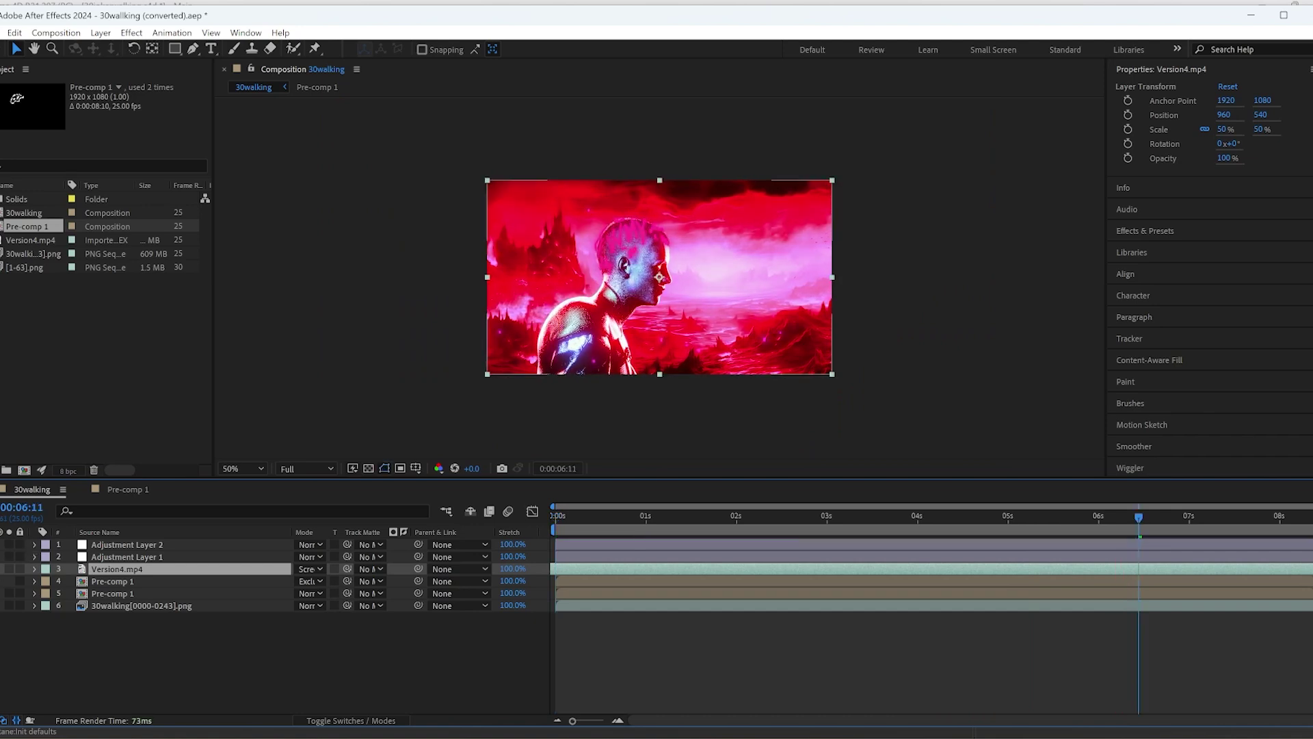
pyautogui.moveTo(573, 515); pyautogui.dragTo(1116, 514)
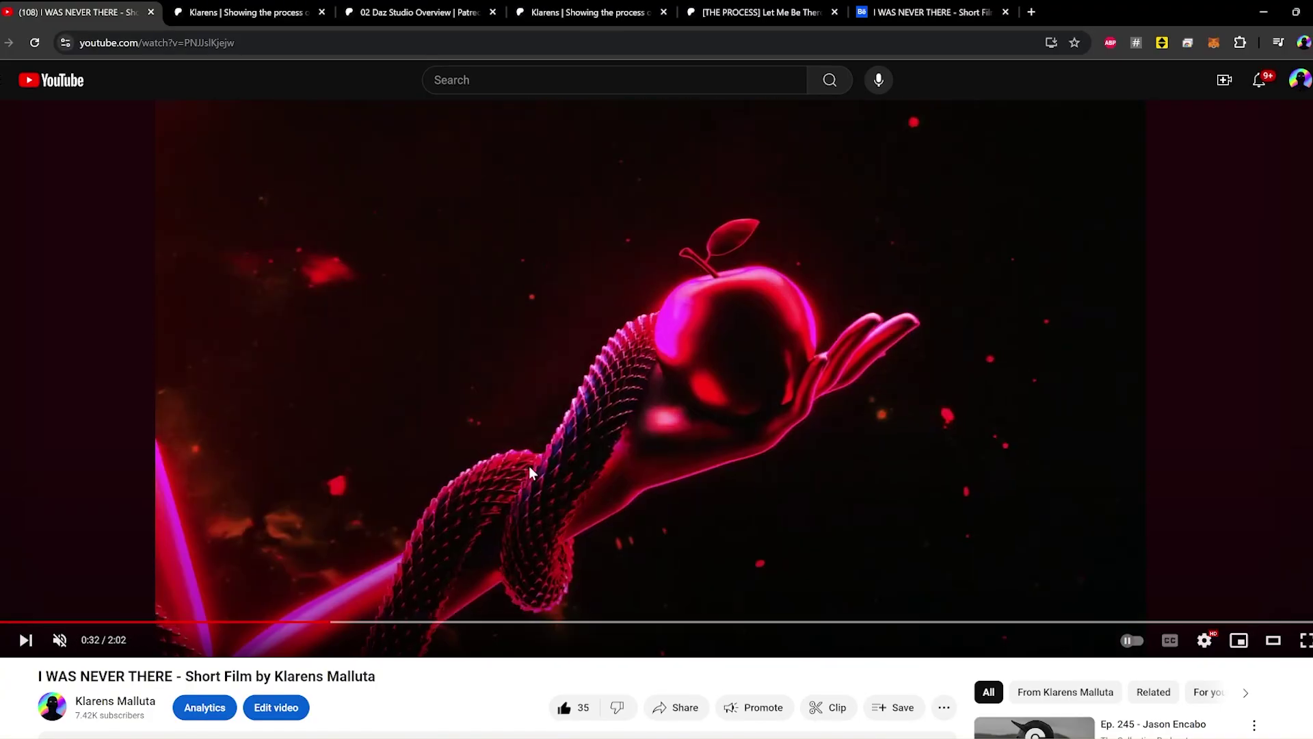
# Review the throne scene around 0:25 of the short film on YouTube and switch to its scene file in Cinema 4D.
pyautogui.moveTo(261, 622); pyautogui.dragTo(396, 504)
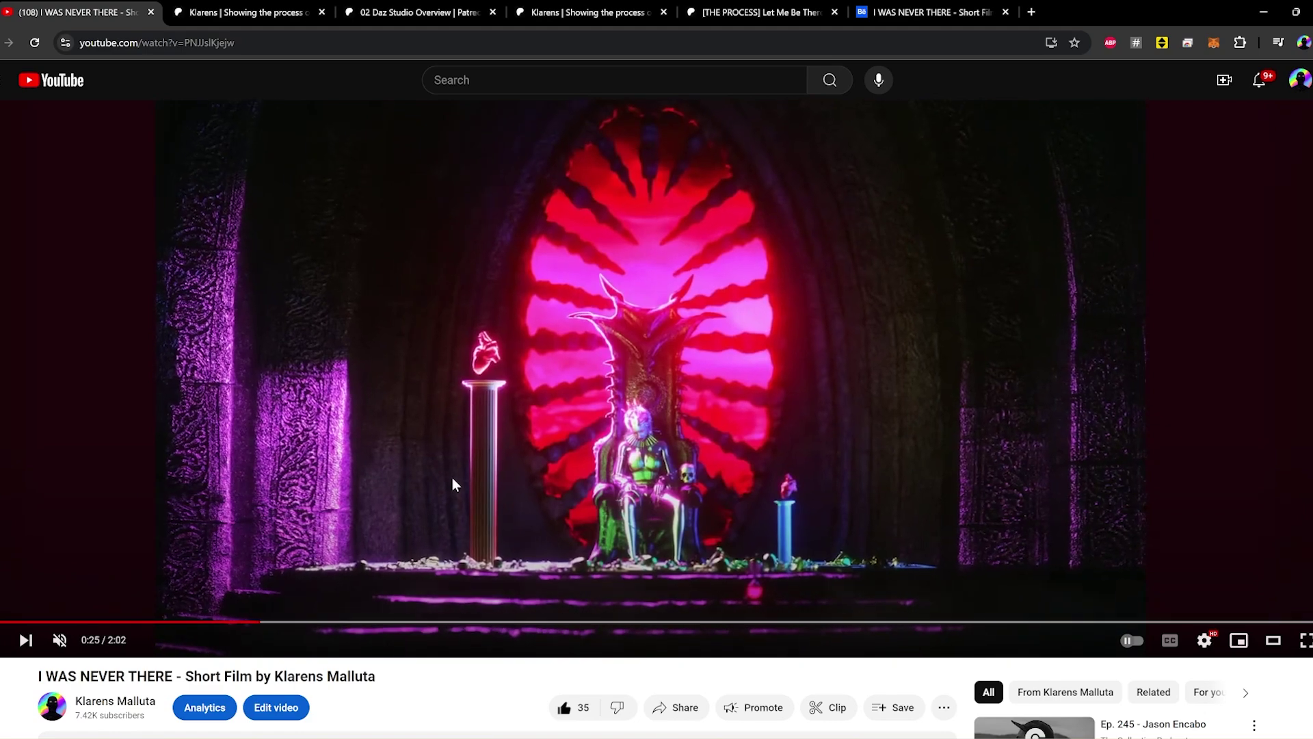
pyautogui.click(708, 491)
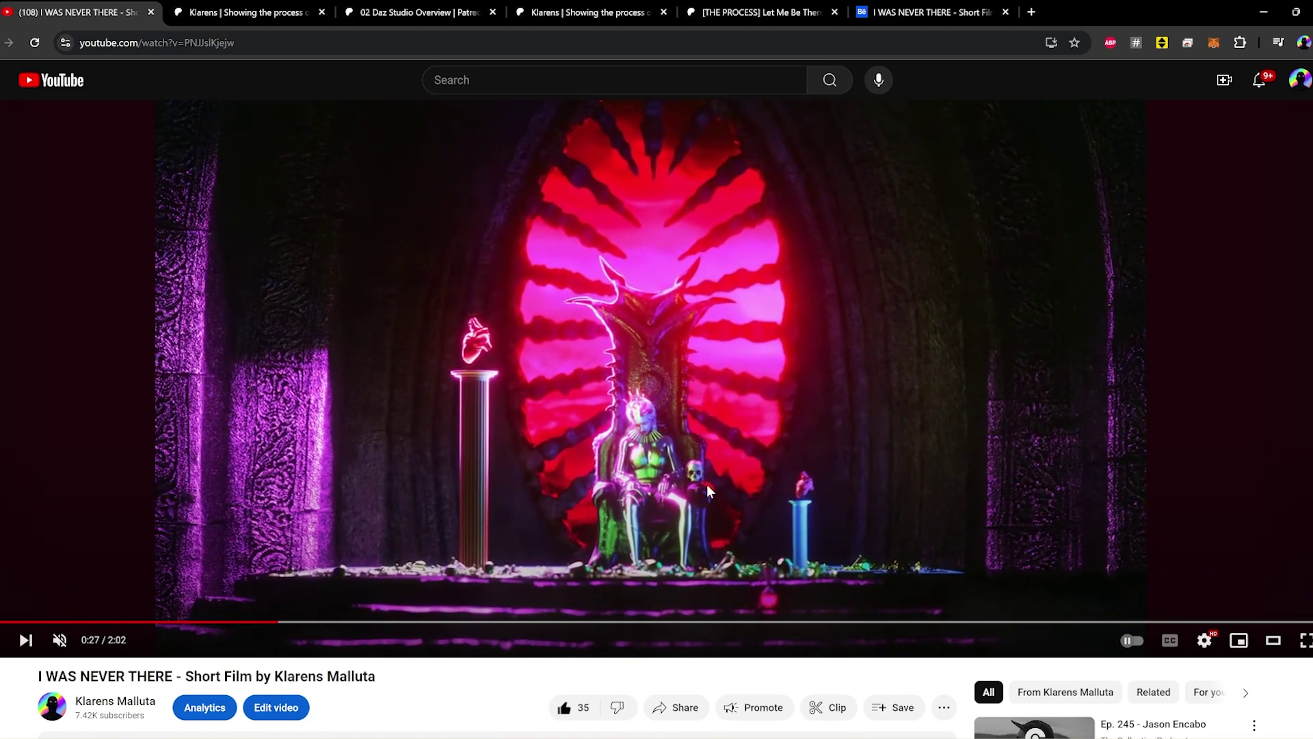
pyautogui.click(1295, 13)
pyautogui.click(701, 126)
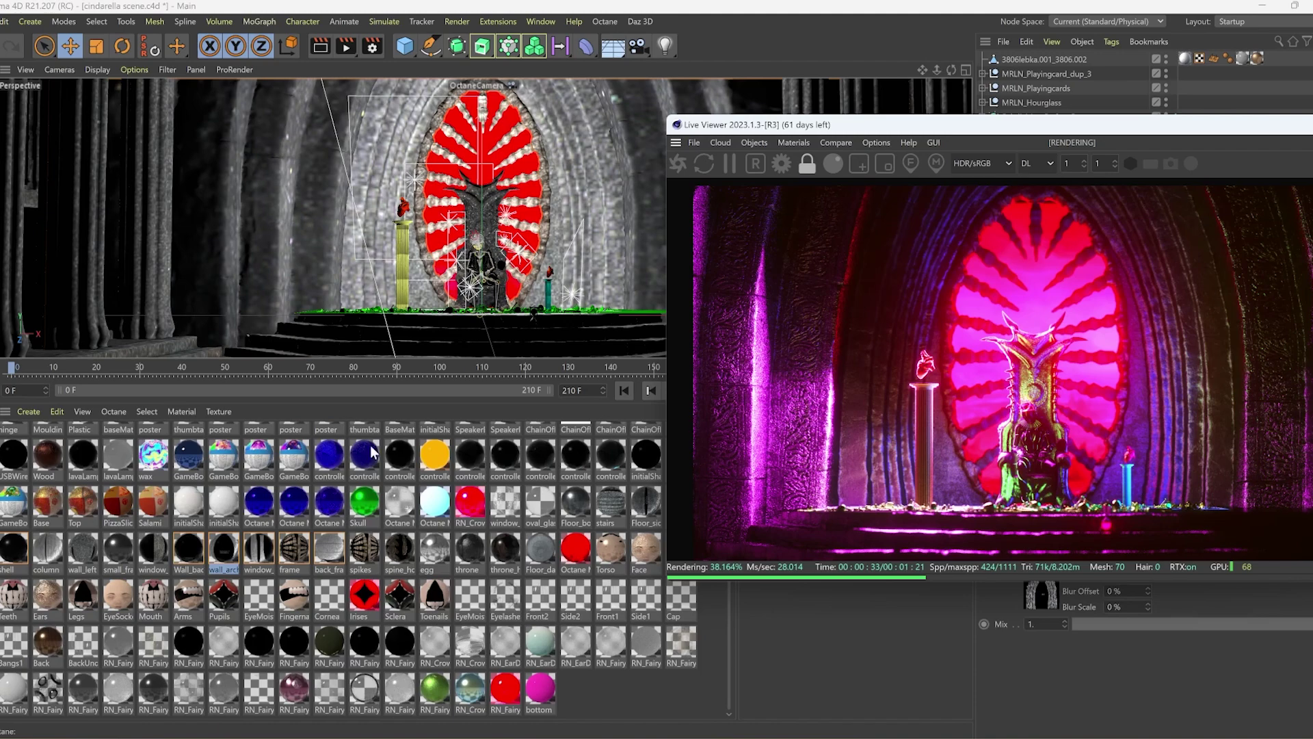
# Try a Metallic value of 0 on the wall_arches material, restore it to 1, and close the Material Editor.
pyautogui.doubleClick(220, 556)
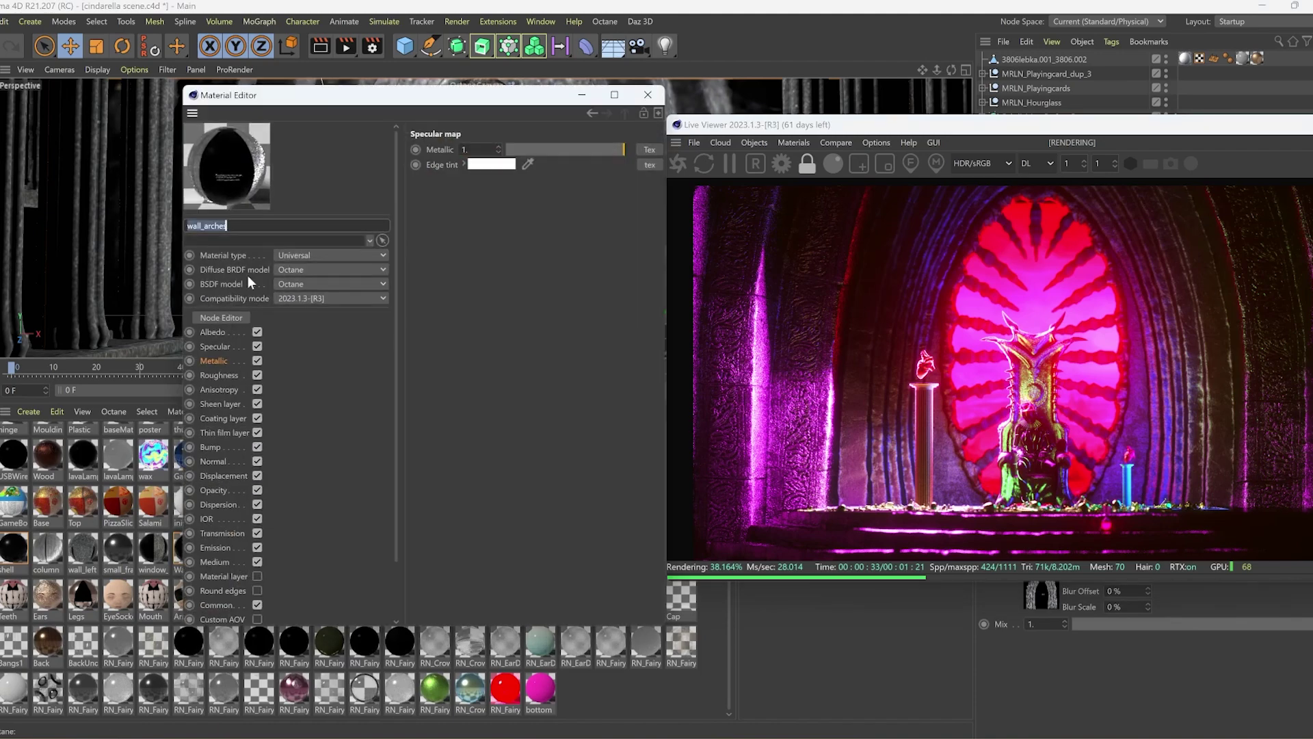
pyautogui.click(296, 255)
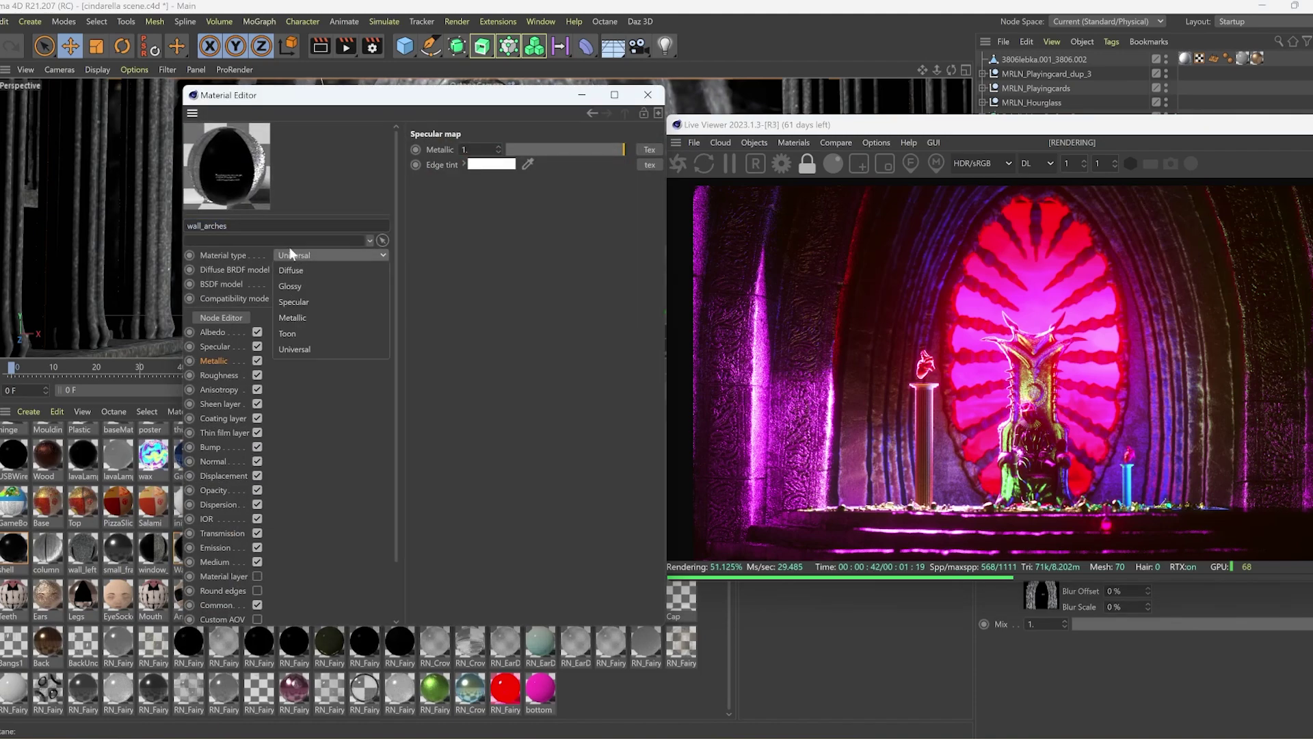
pyautogui.click(228, 362)
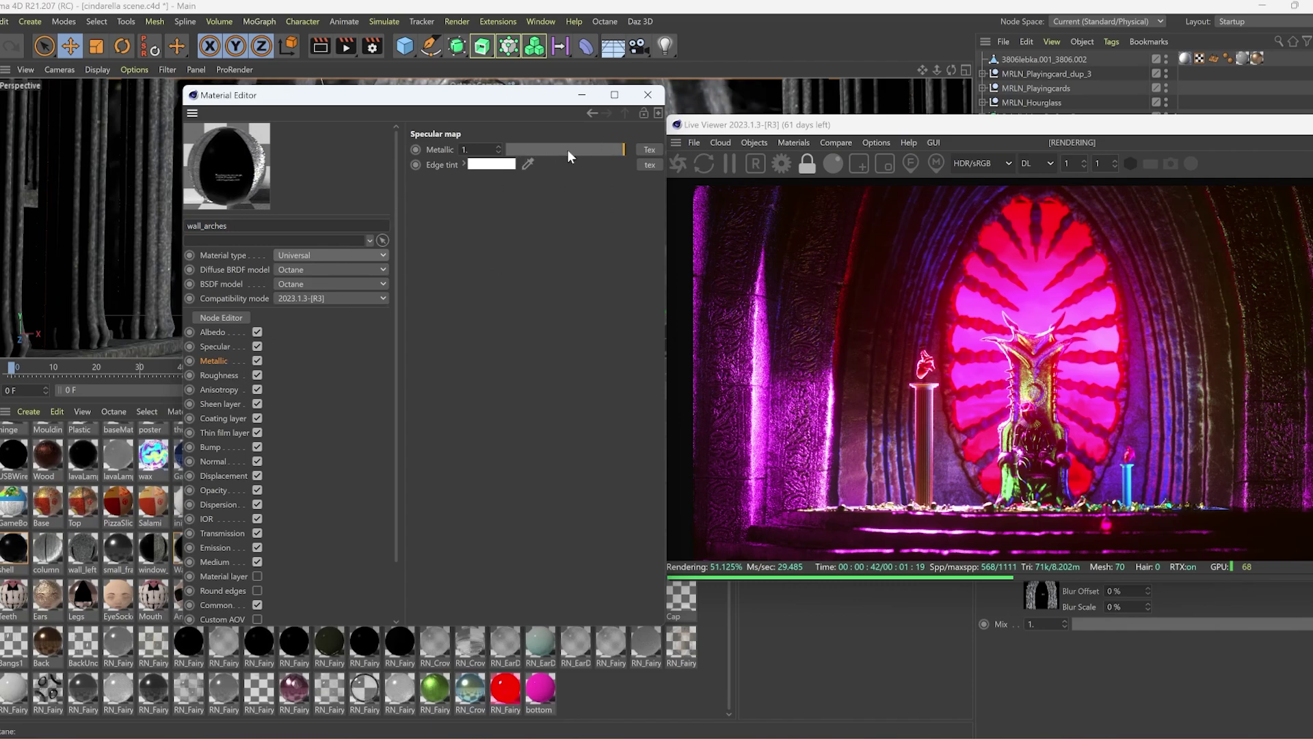
pyautogui.moveTo(575, 146); pyautogui.dragTo(494, 138)
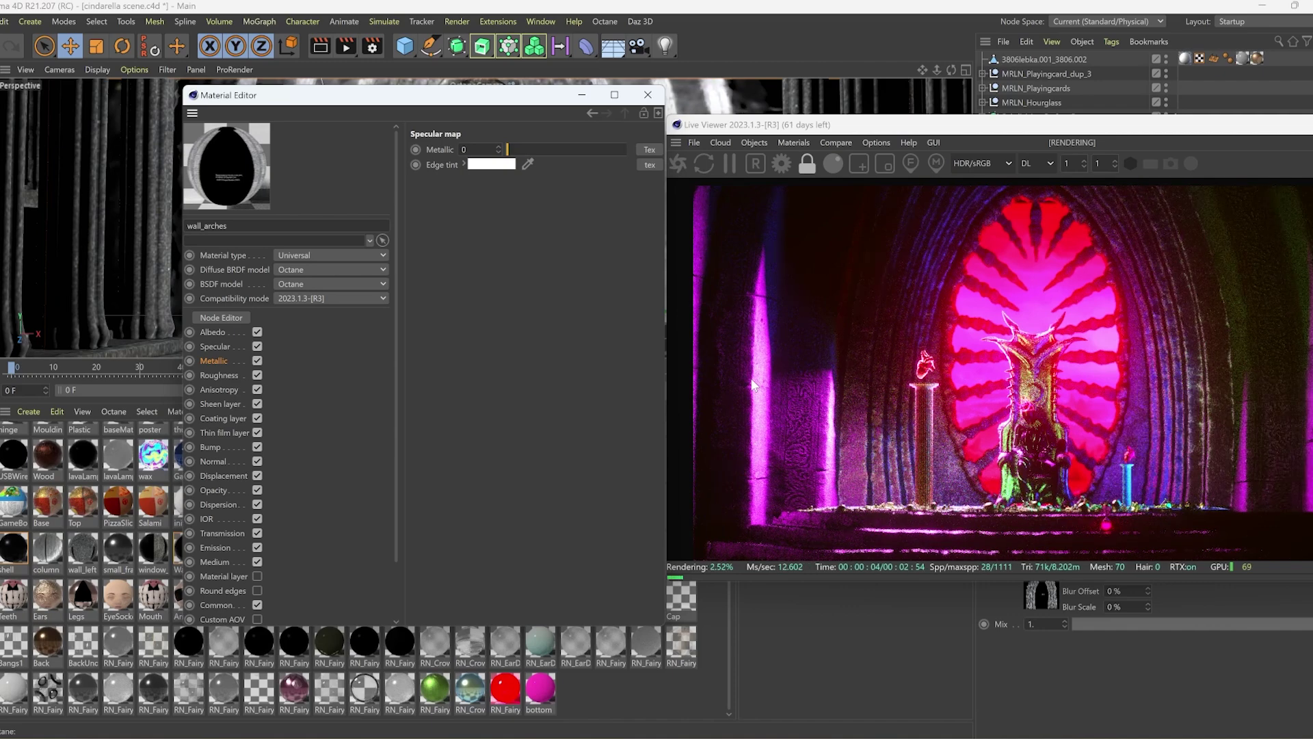
pyautogui.moveTo(567, 148); pyautogui.dragTo(625, 149)
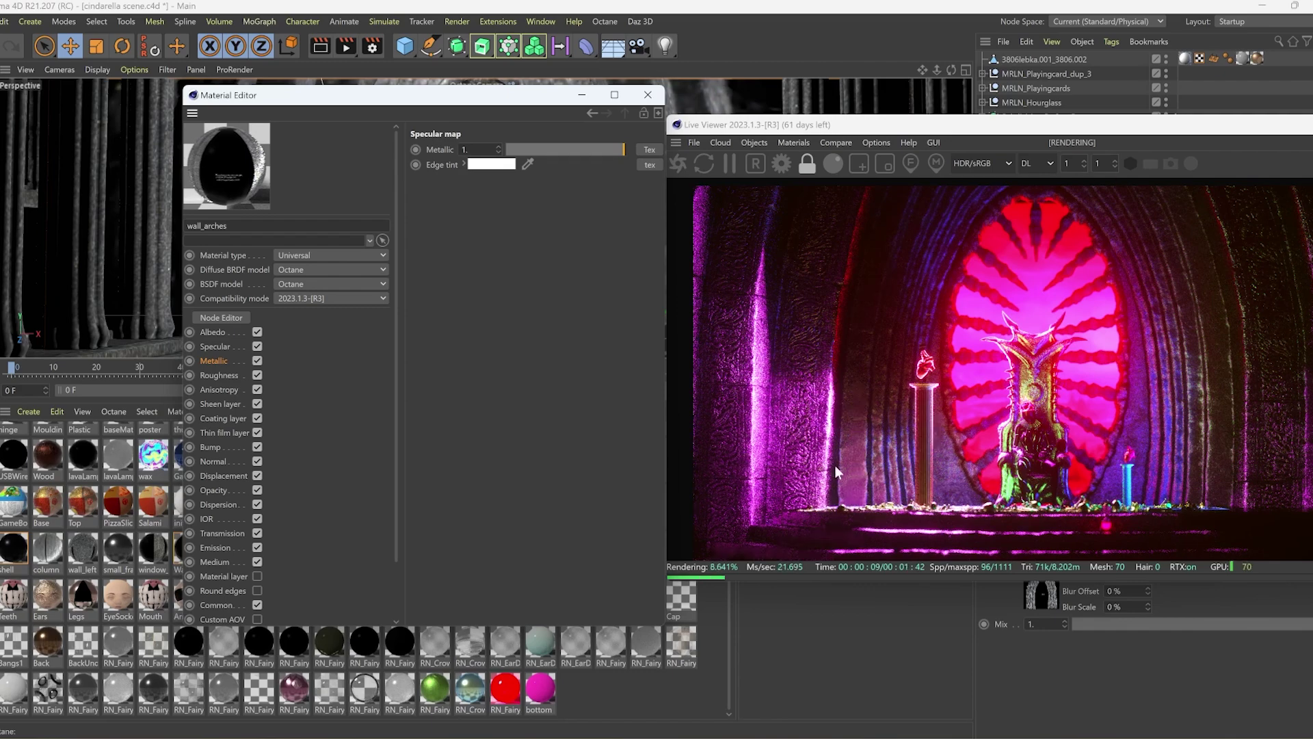
pyautogui.click(648, 95)
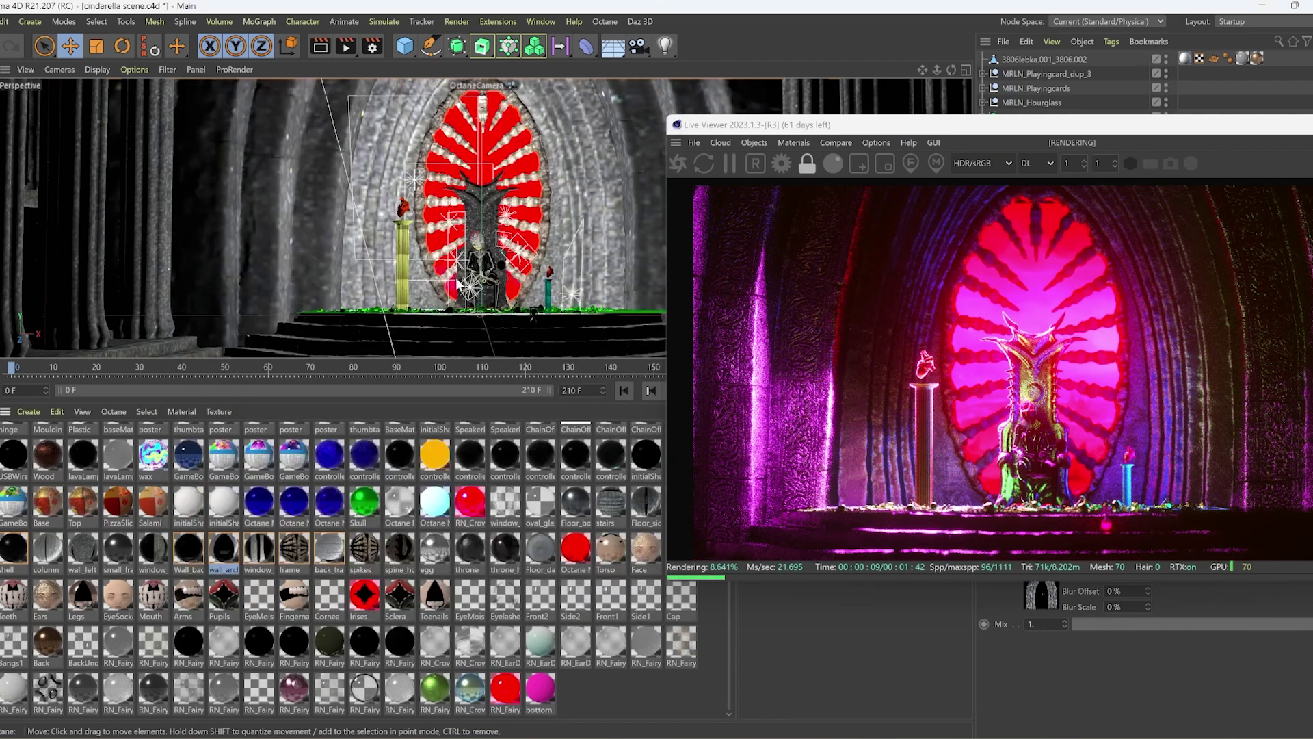
# Move the Live Viewer off the object list and select the seated figure's Genesis8Female rig.
pyautogui.click(482, 164)
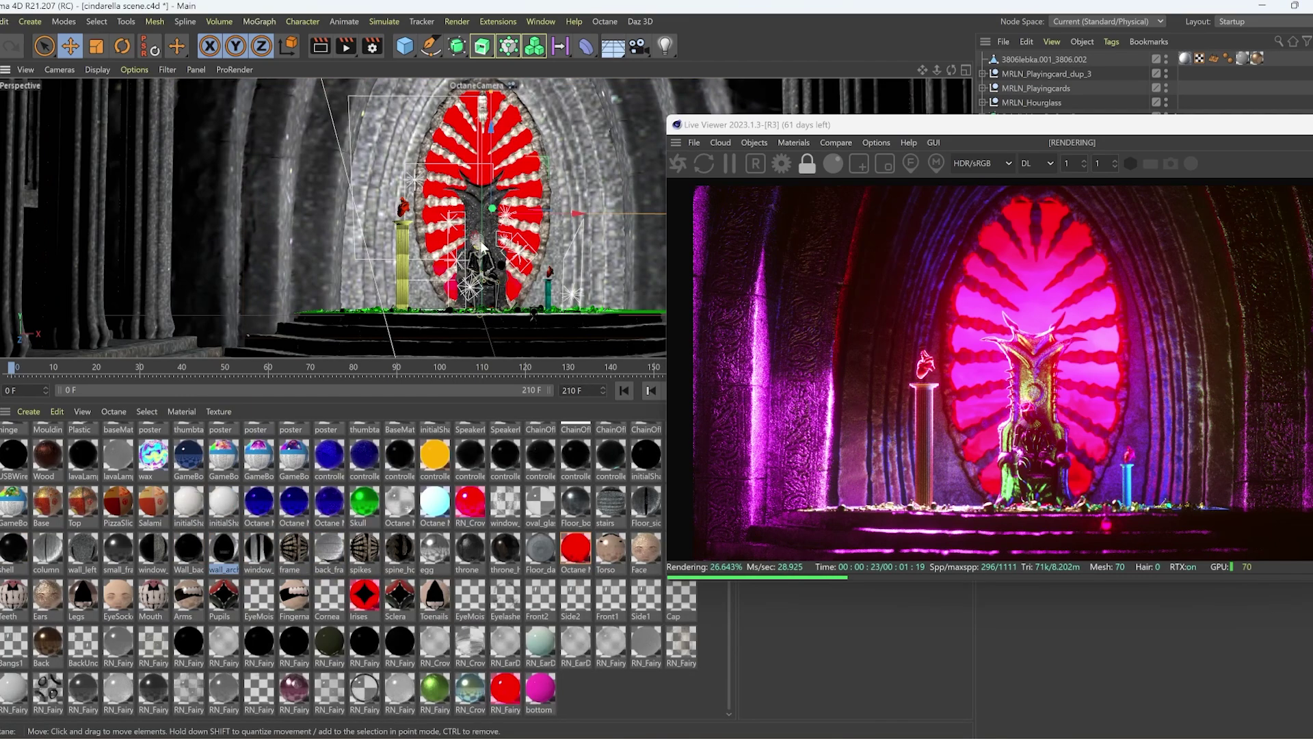
pyautogui.scroll(8, 490, 248)
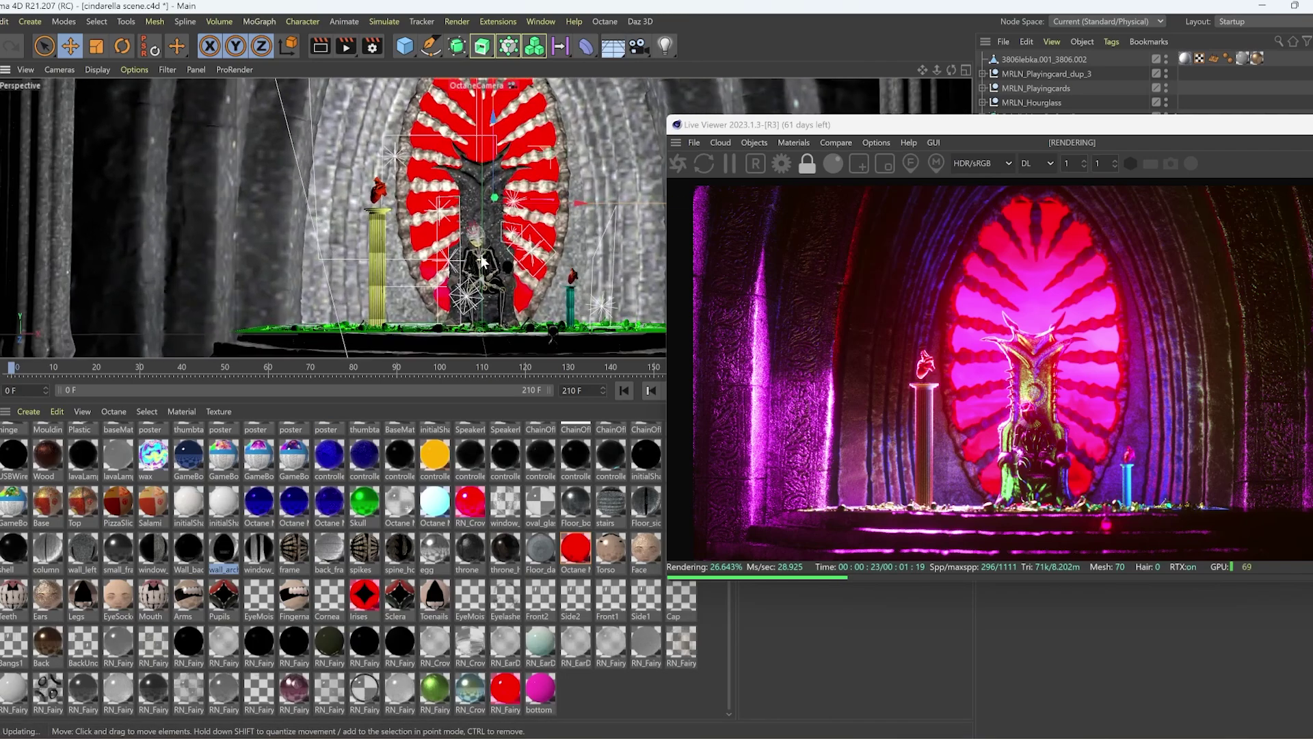
pyautogui.scroll(6, 482, 251)
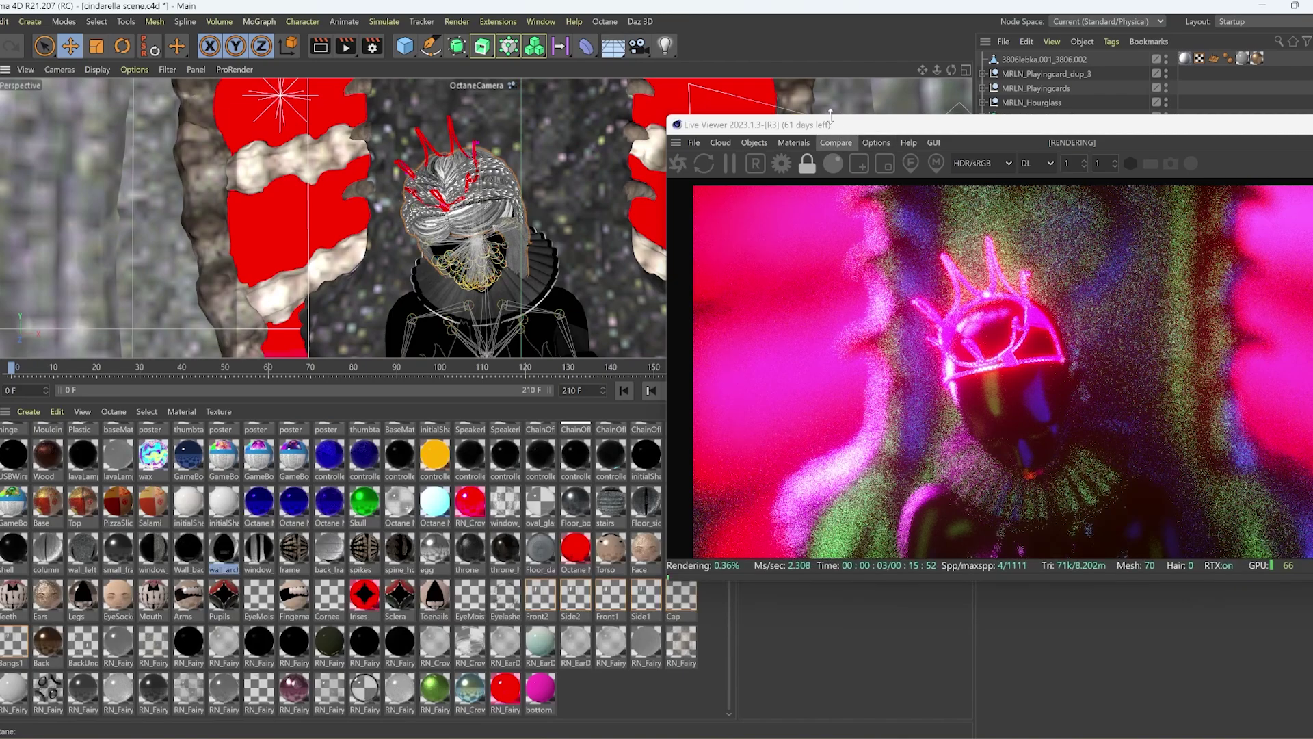
pyautogui.moveTo(835, 125); pyautogui.dragTo(505, 389)
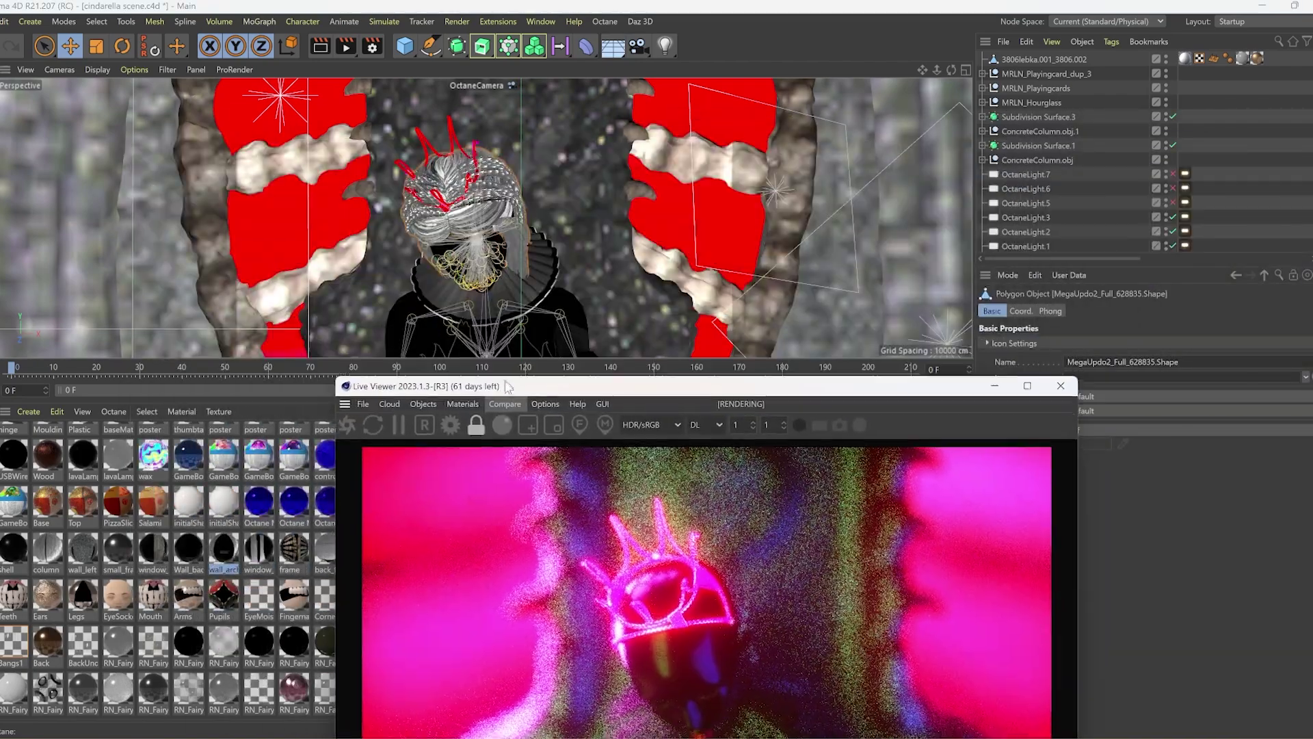
pyautogui.scroll(-10, 1097, 195)
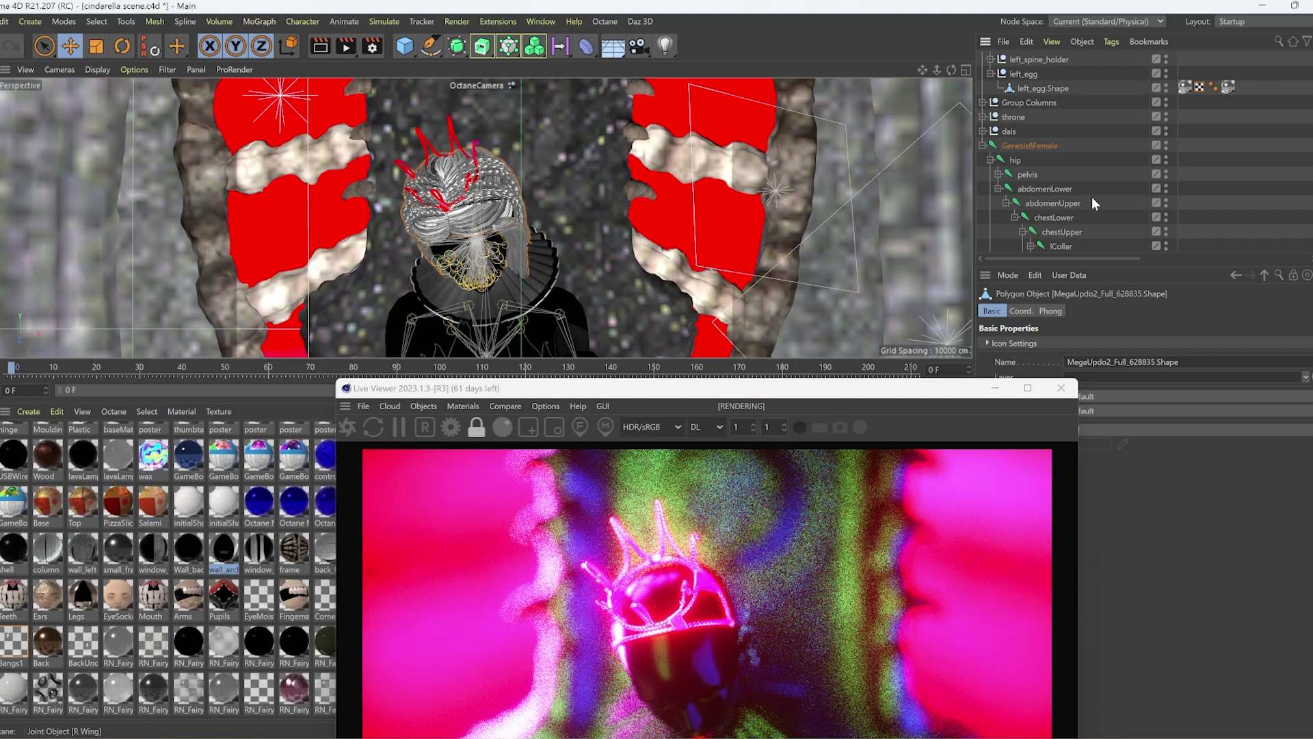
pyautogui.click(1033, 147)
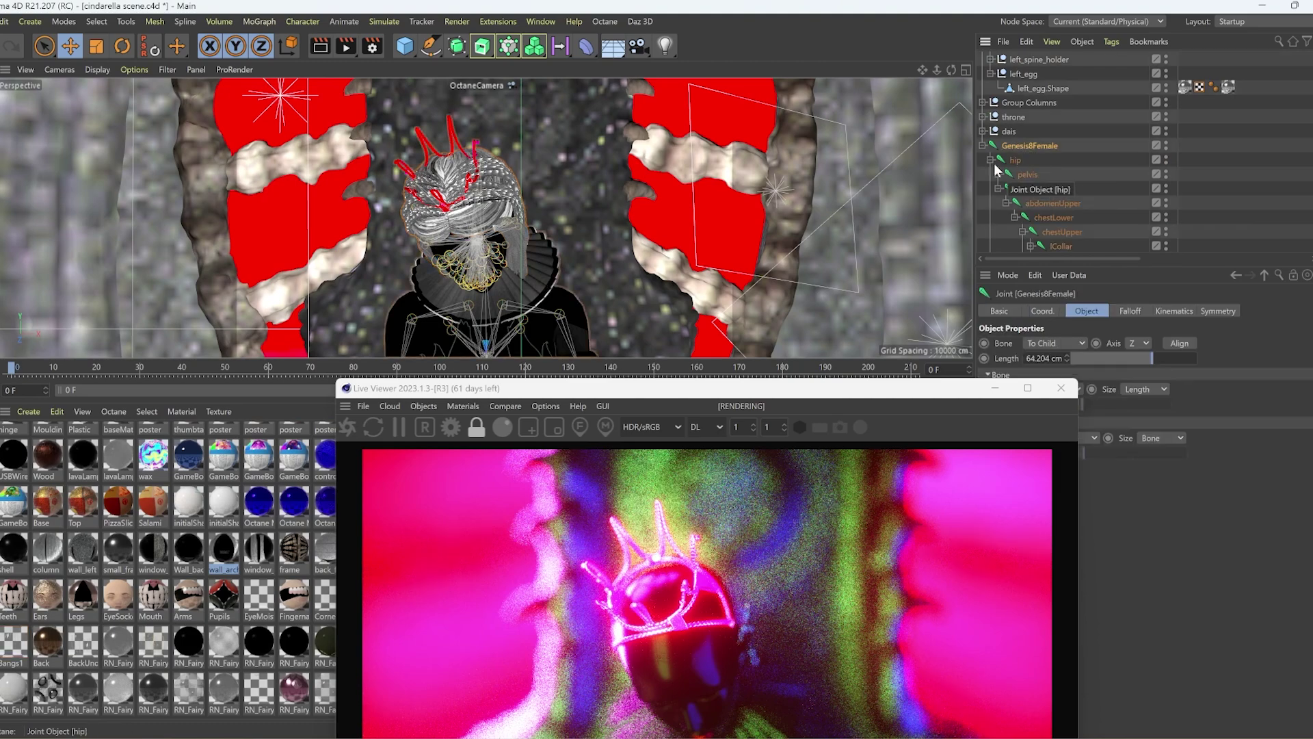
# Select the neckUpper joint under neckLower in the Genesis8Female joint hierarchy.
pyautogui.moveTo(951, 70); pyautogui.dragTo(930, 120)
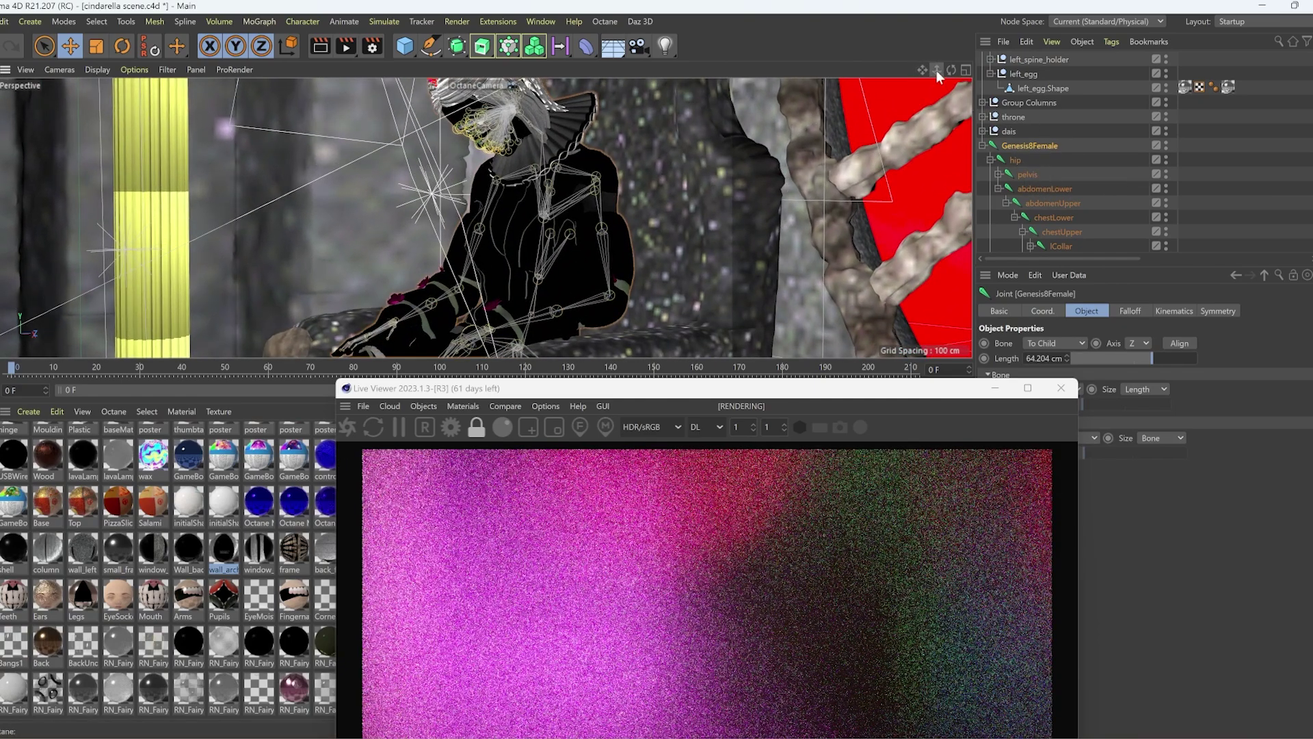
pyautogui.moveTo(952, 71); pyautogui.dragTo(973, 119)
pyautogui.scroll(-4, 1081, 219)
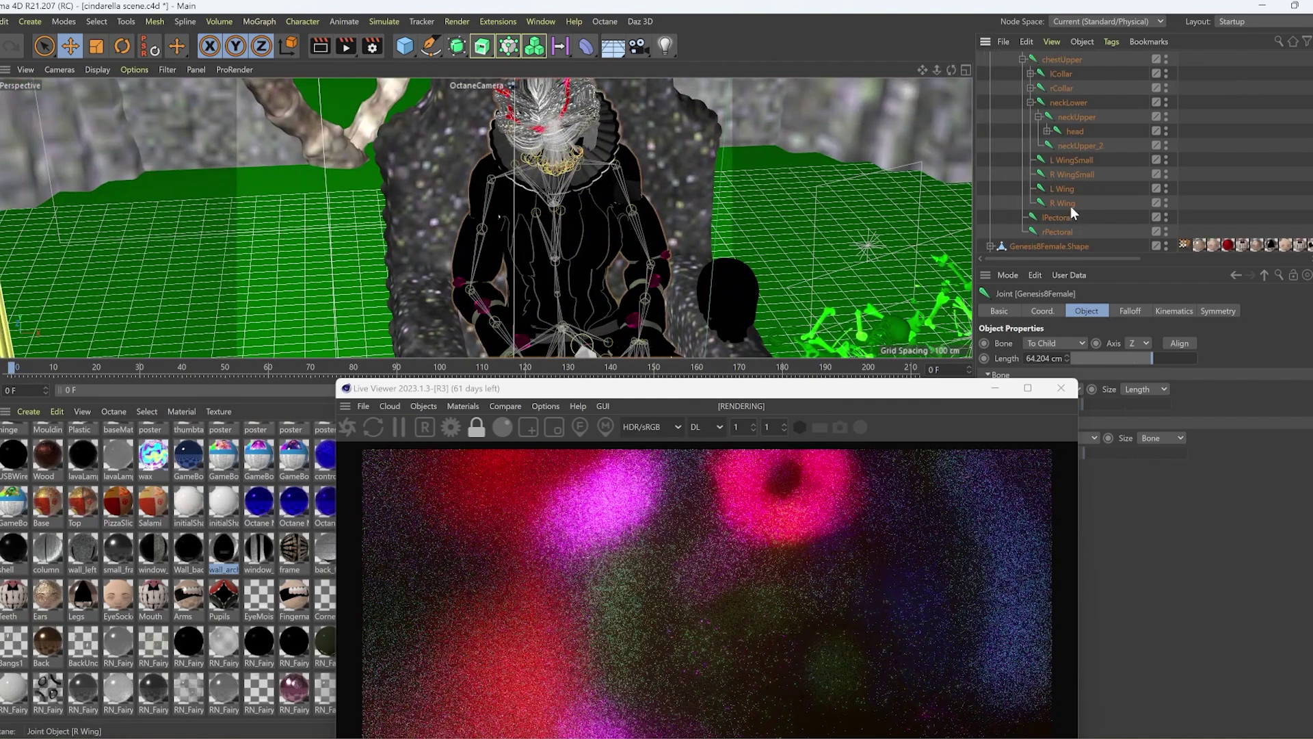
pyautogui.scroll(3, 1069, 207)
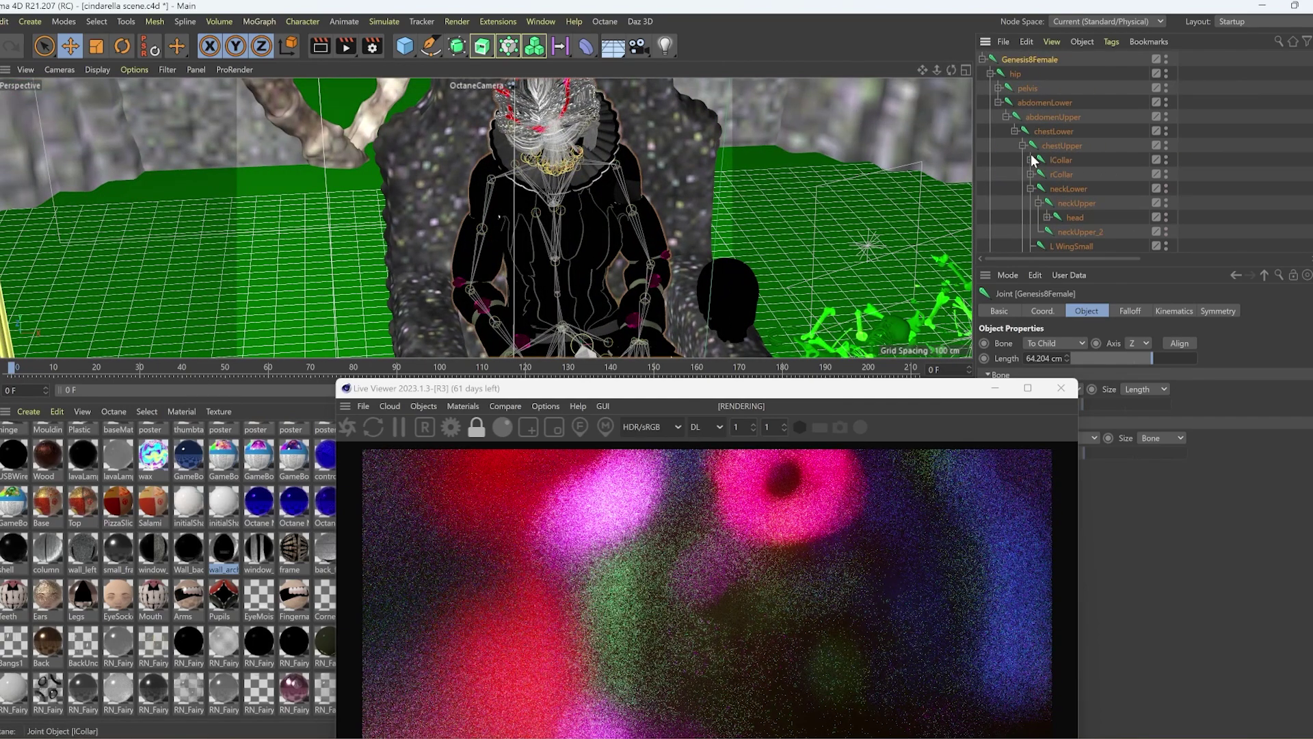
pyautogui.click(1057, 188)
pyautogui.click(1064, 207)
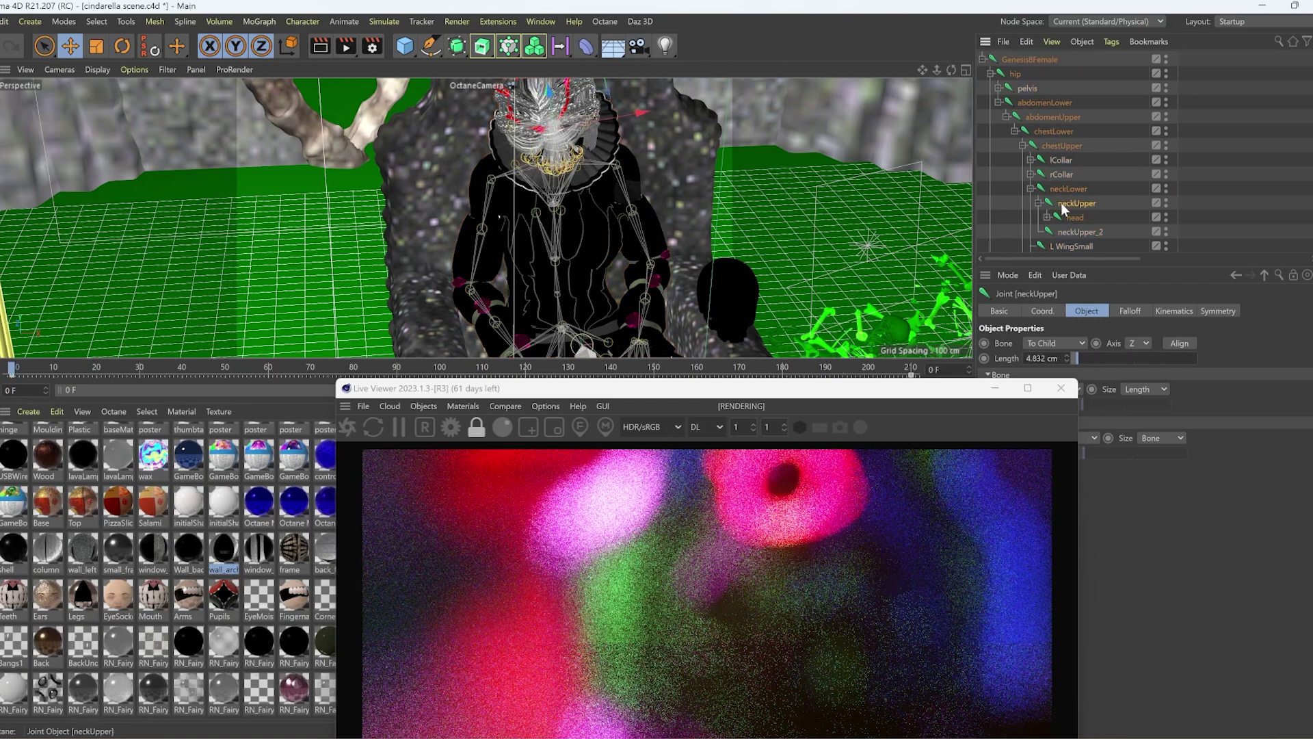
# Select the head joint, move the Live Viewer off the timeline, and switch the viewport from OctaneCamera to the default camera, framing the seated figure.
pyautogui.click(1062, 218)
pyautogui.moveTo(517, 391); pyautogui.dragTo(825, 556)
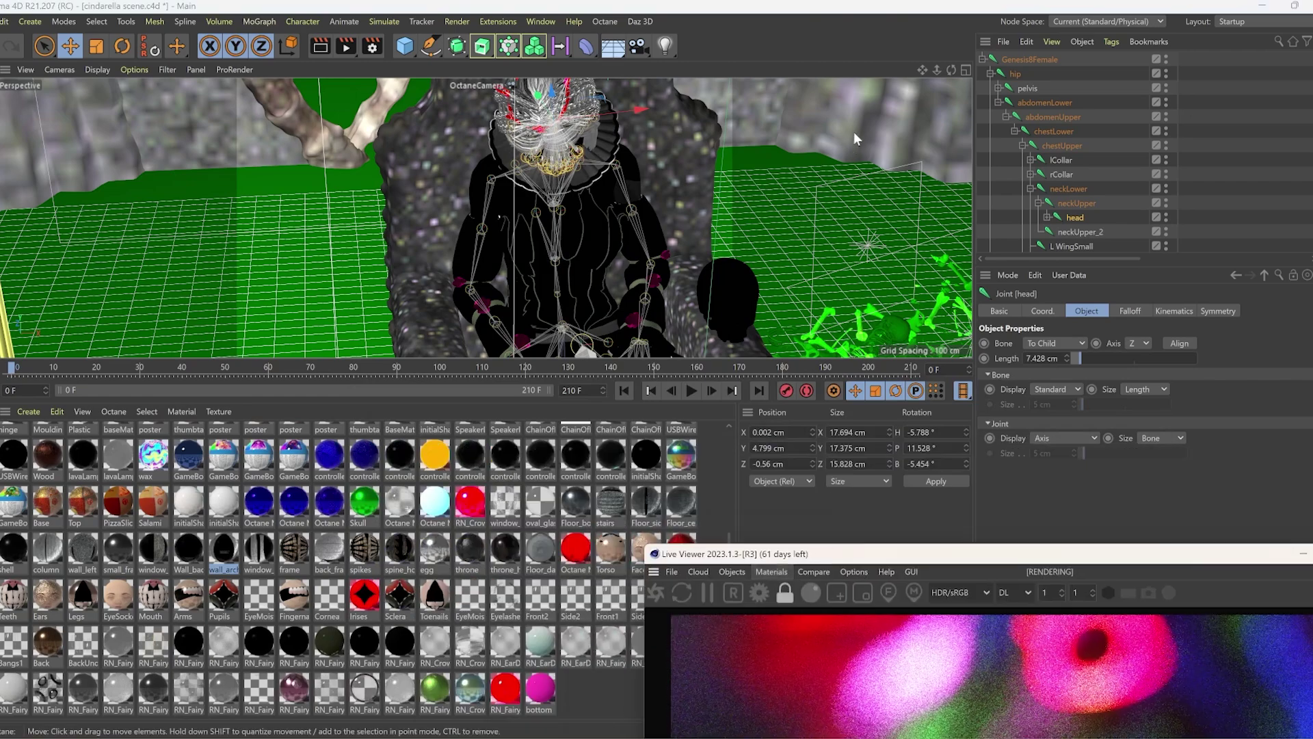
pyautogui.moveTo(959, 71); pyautogui.dragTo(923, 100)
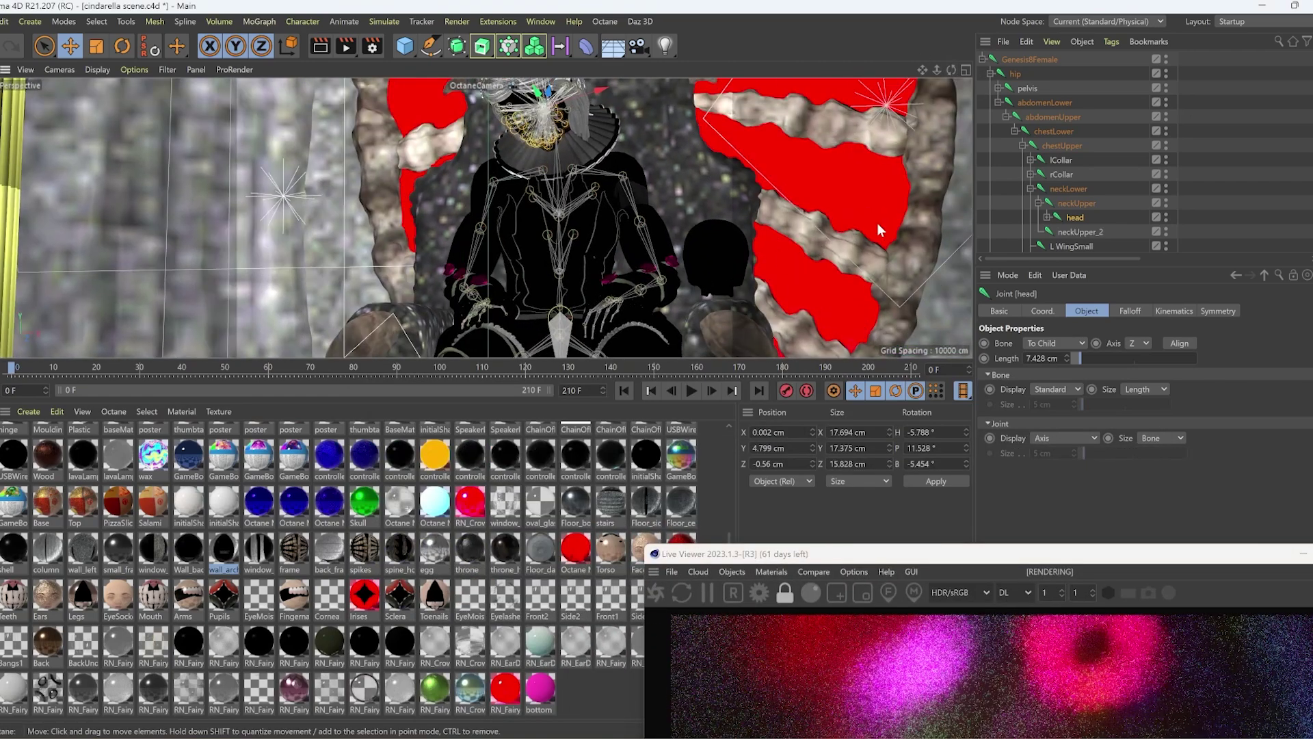
pyautogui.scroll(-10, 1065, 191)
pyautogui.scroll(-5, 1065, 190)
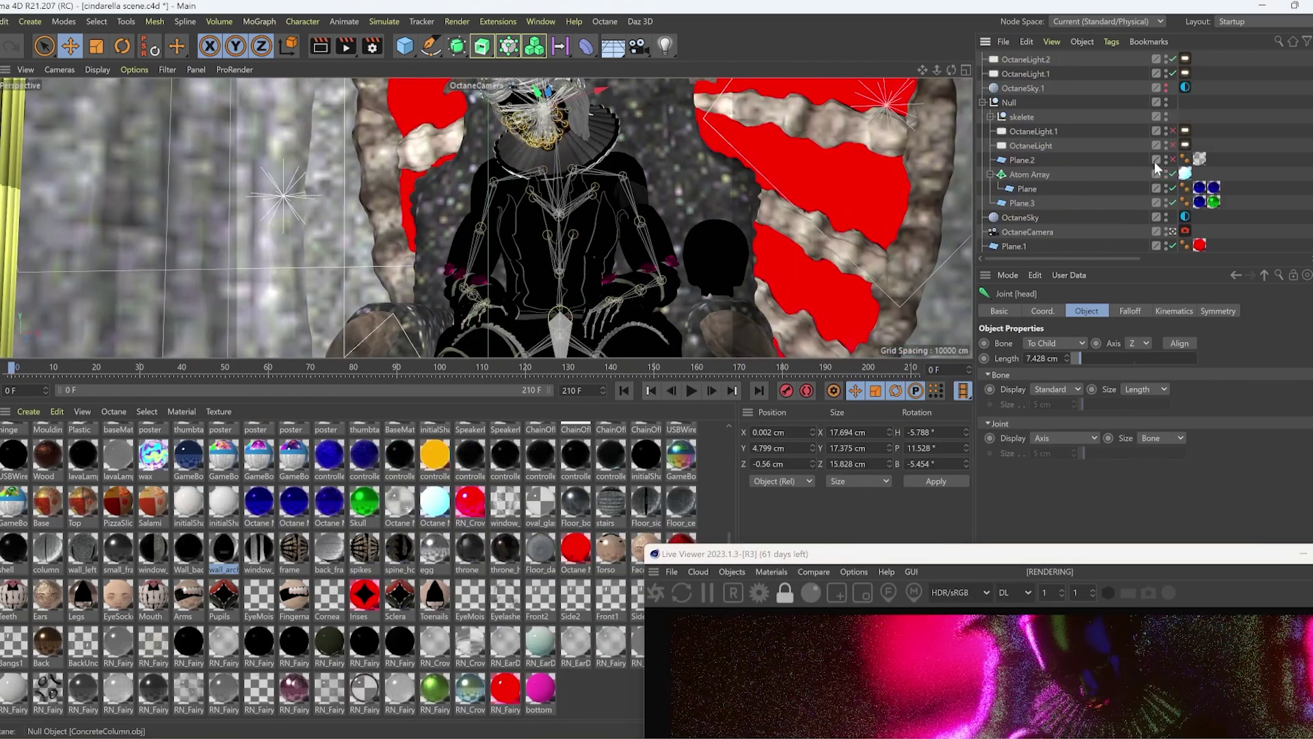
pyautogui.click(1186, 230)
pyautogui.scroll(5, 484, 183)
pyautogui.scroll(2, 484, 183)
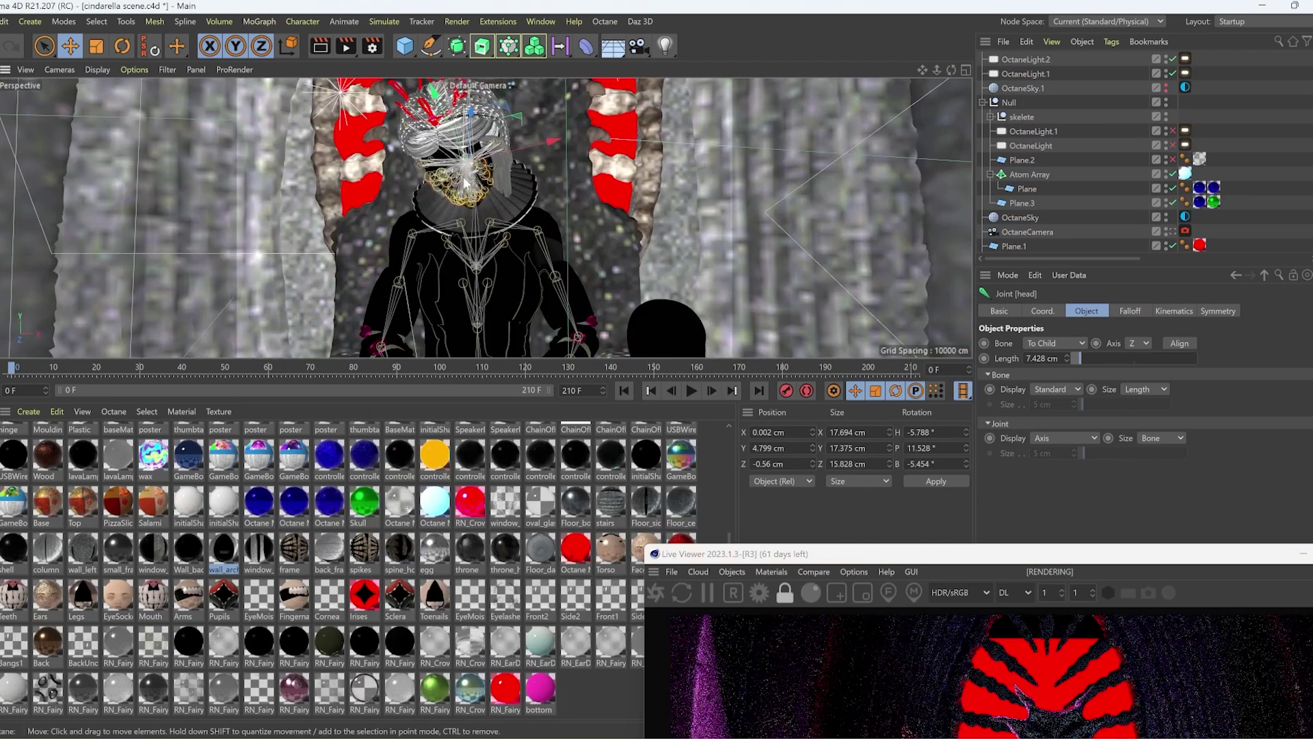
# Review the figure's head motion up to frame 210, inspecting the head and neckUpper joints' coordinates.
pyautogui.moveTo(13, 369); pyautogui.dragTo(613, 352)
pyautogui.scroll(-8, 1165, 145)
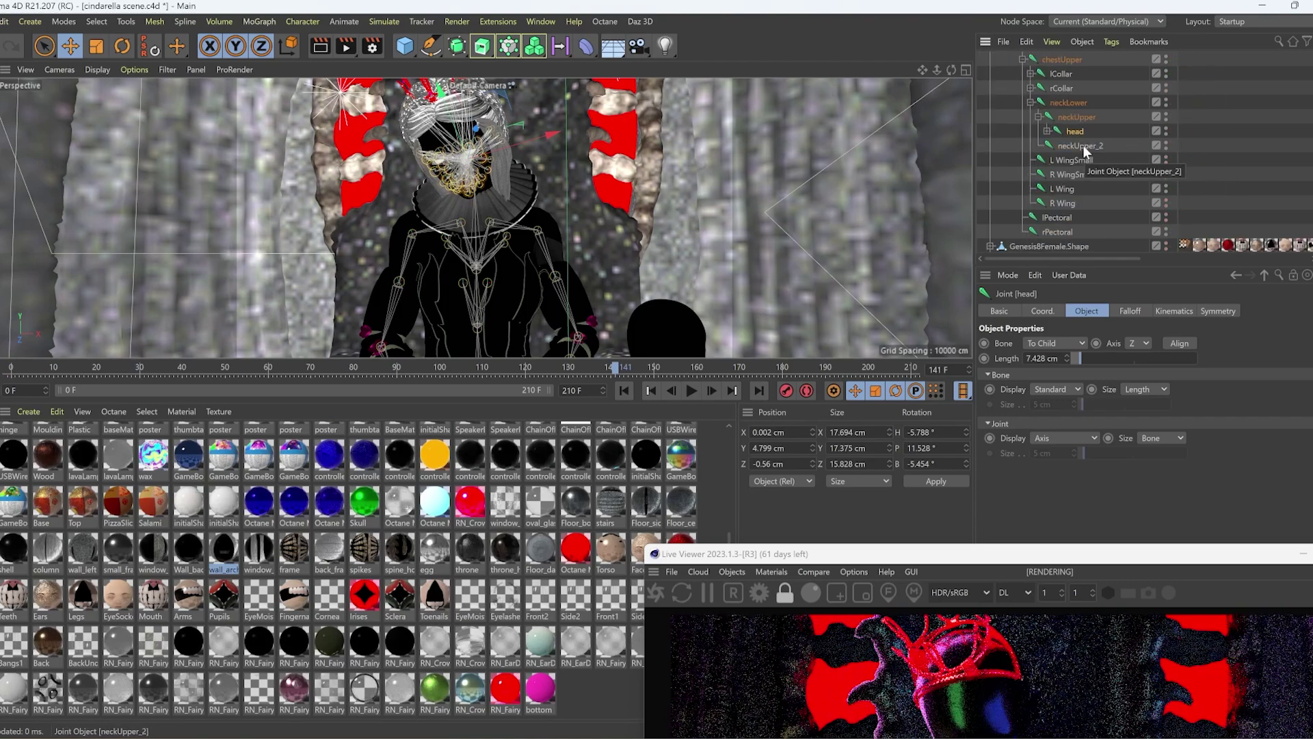
pyautogui.click(1061, 311)
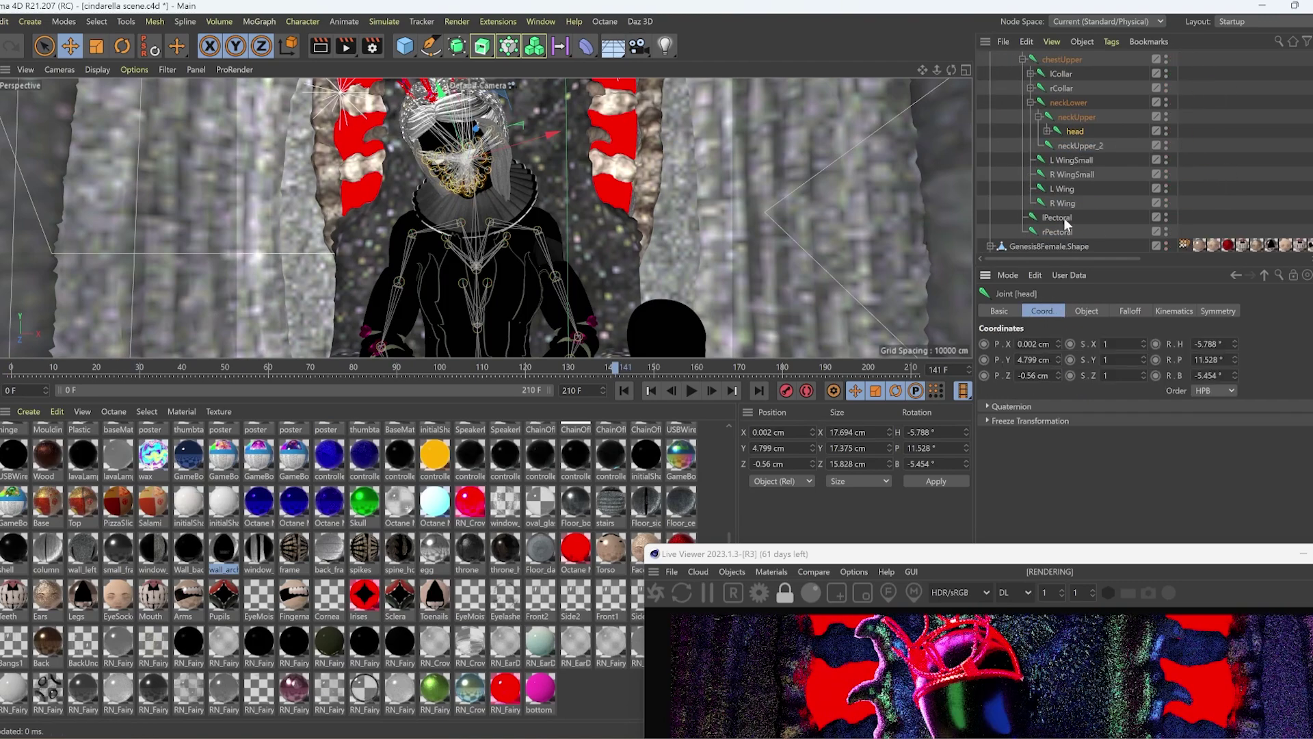
pyautogui.click(1077, 117)
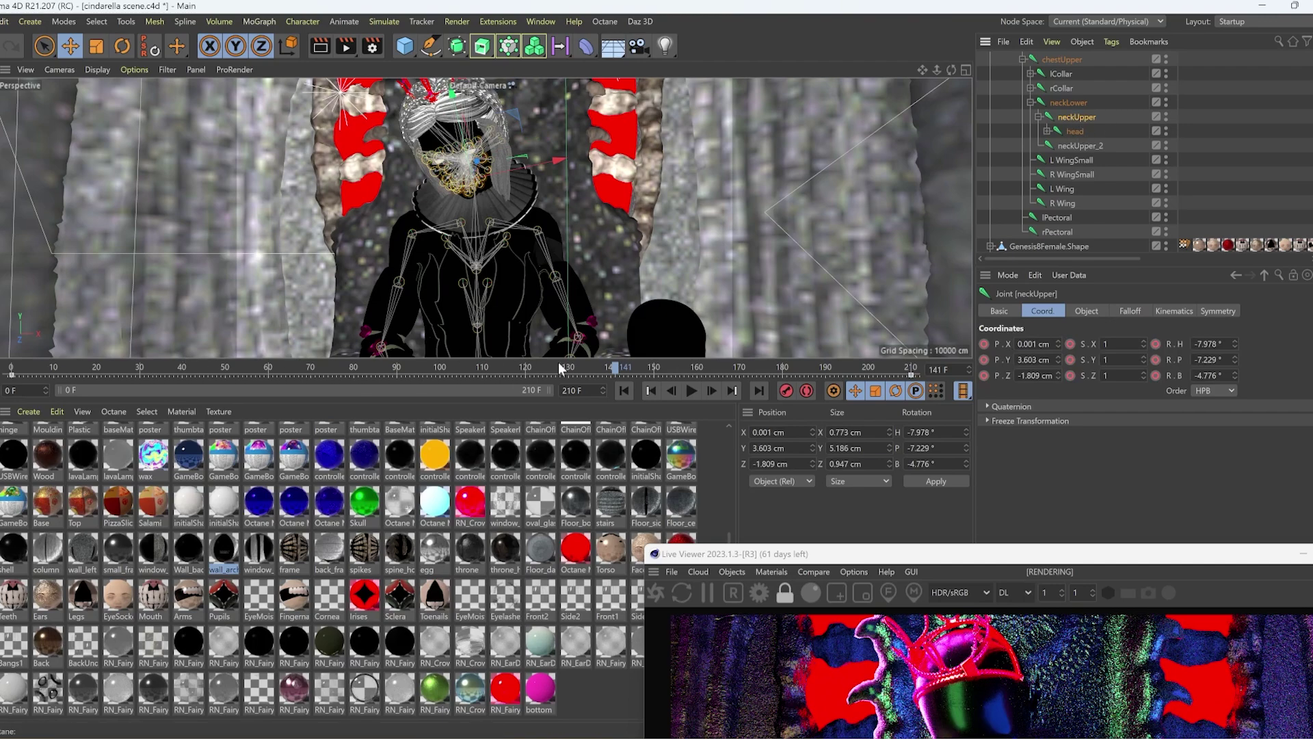
pyautogui.click(922, 370)
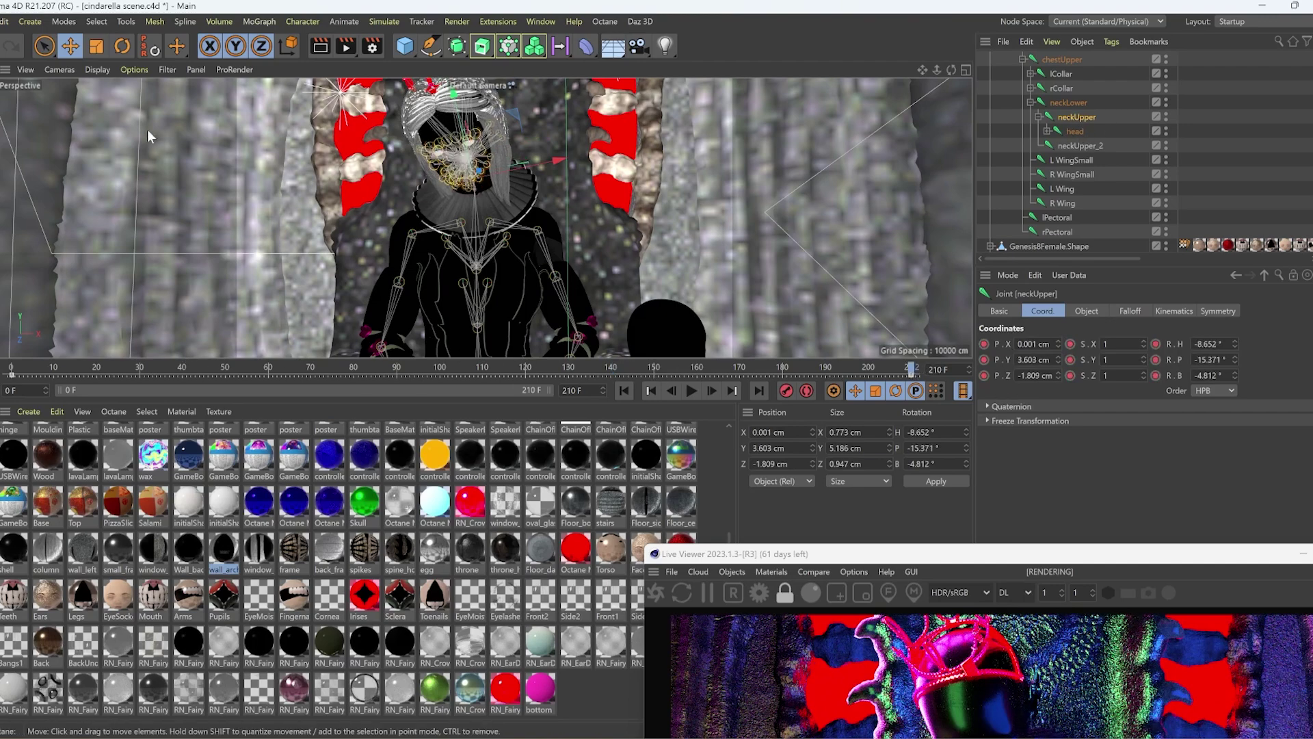
# Try rotating the neckUpper joint sideways to a heading of about -55° at frame 121, undo it, and go to frame 210.
pyautogui.click(121, 48)
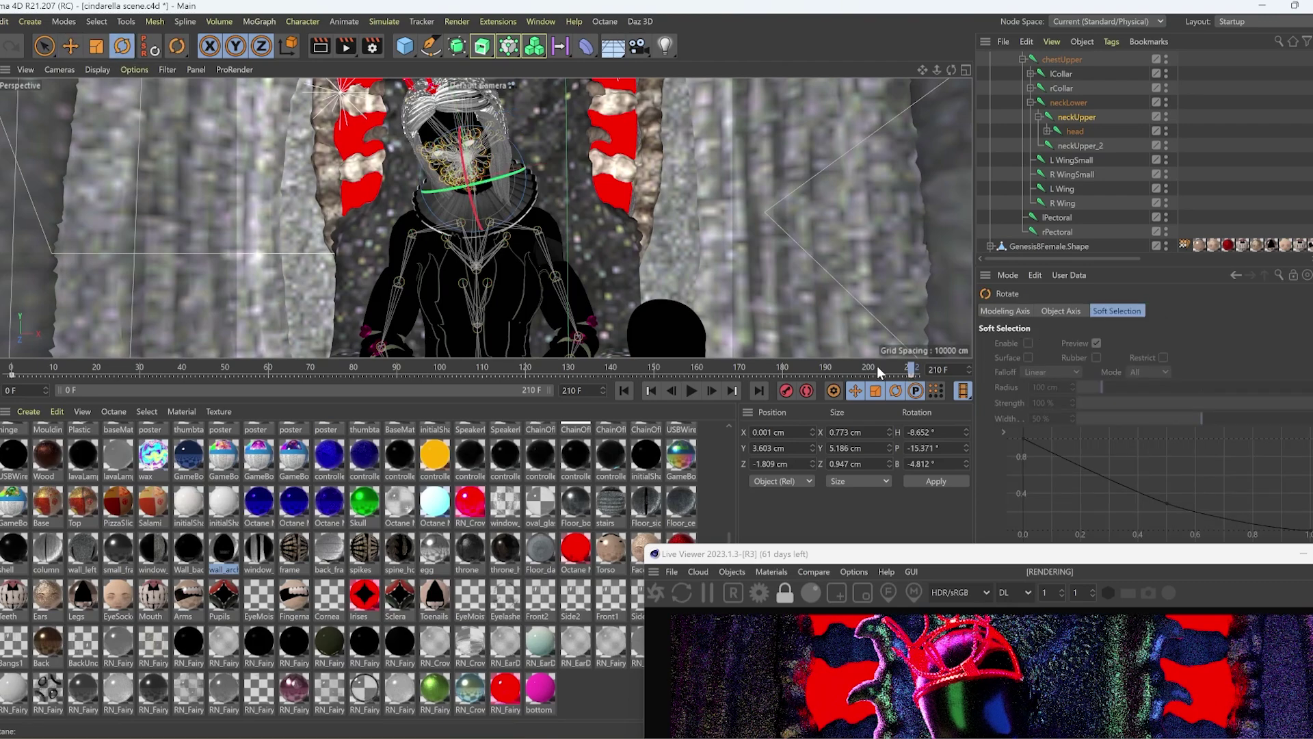
pyautogui.click(6, 370)
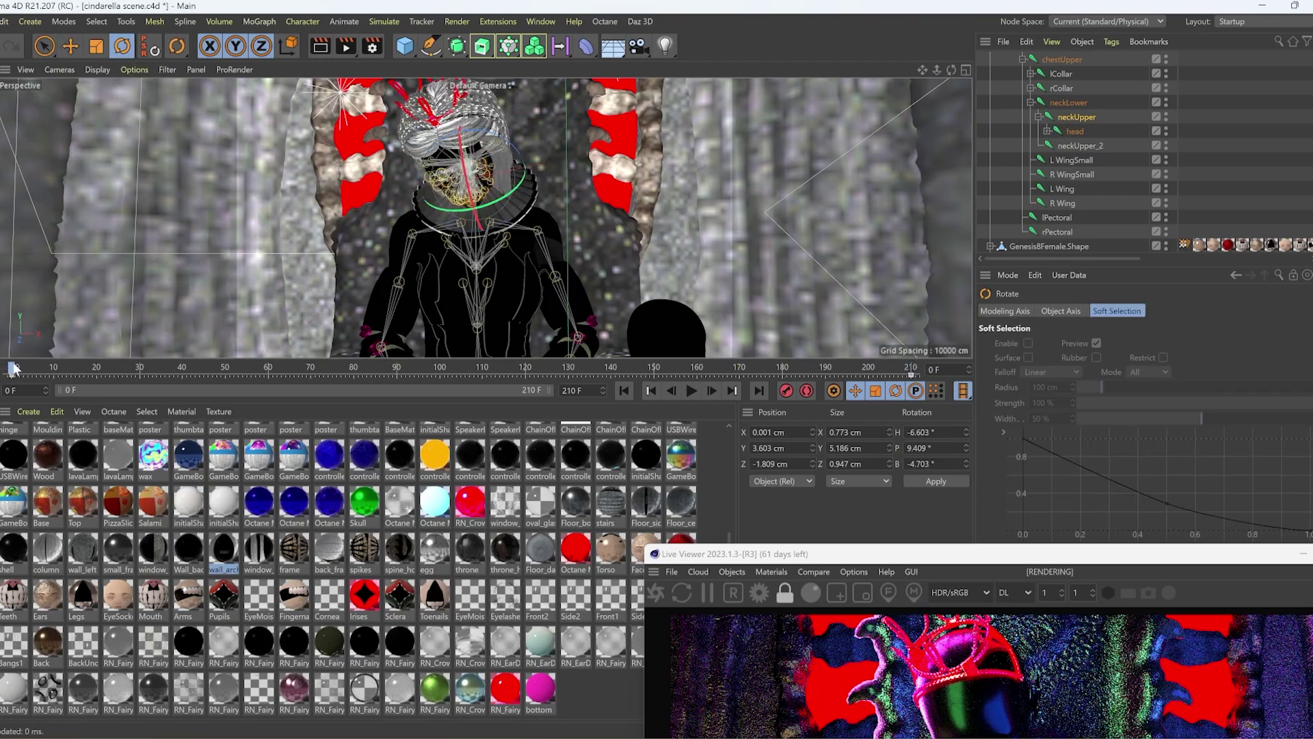
pyautogui.moveTo(12, 370); pyautogui.dragTo(535, 368)
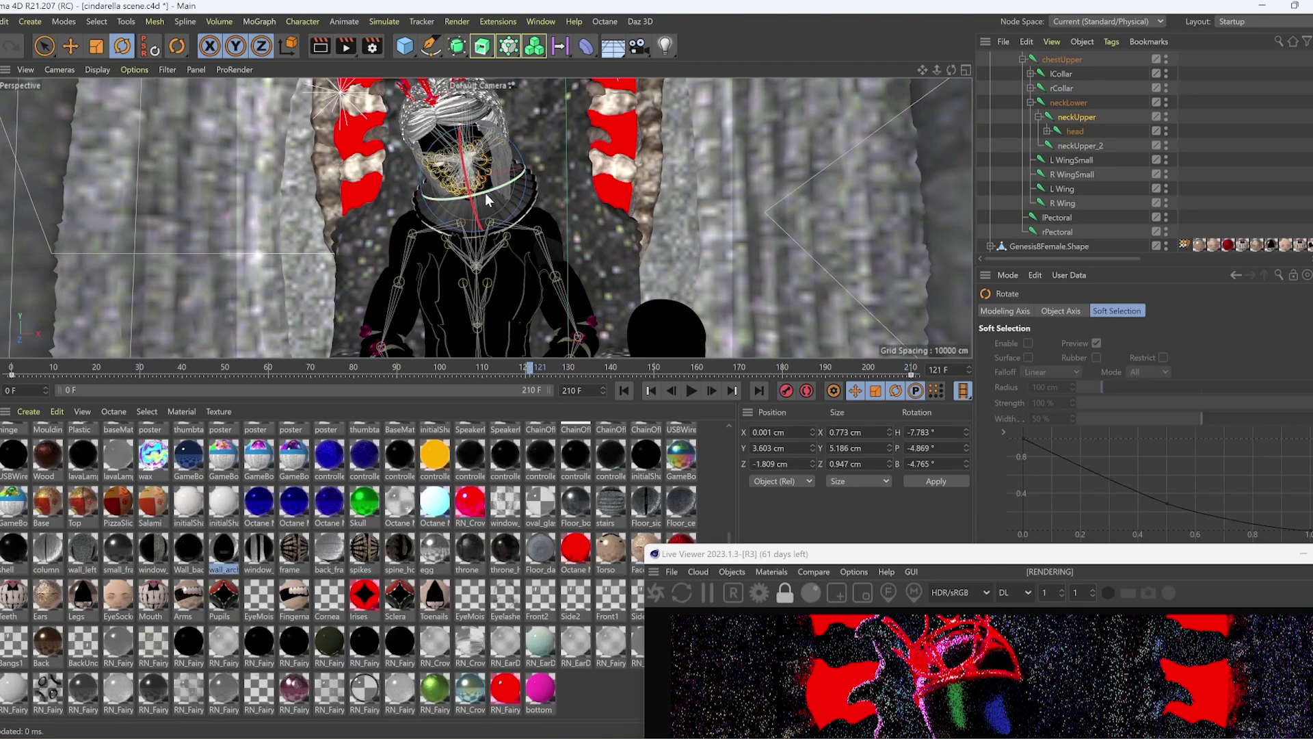
pyautogui.moveTo(487, 198); pyautogui.dragTo(442, 198)
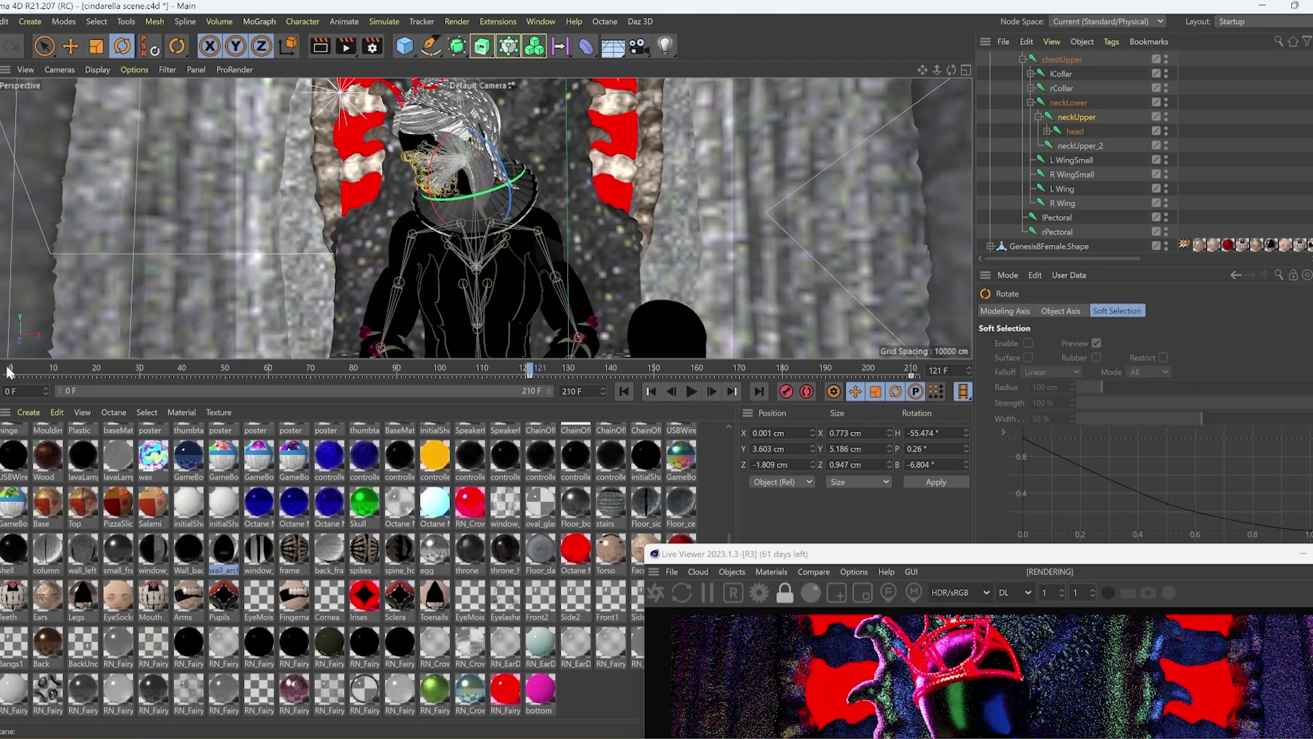
pyautogui.click(12, 370)
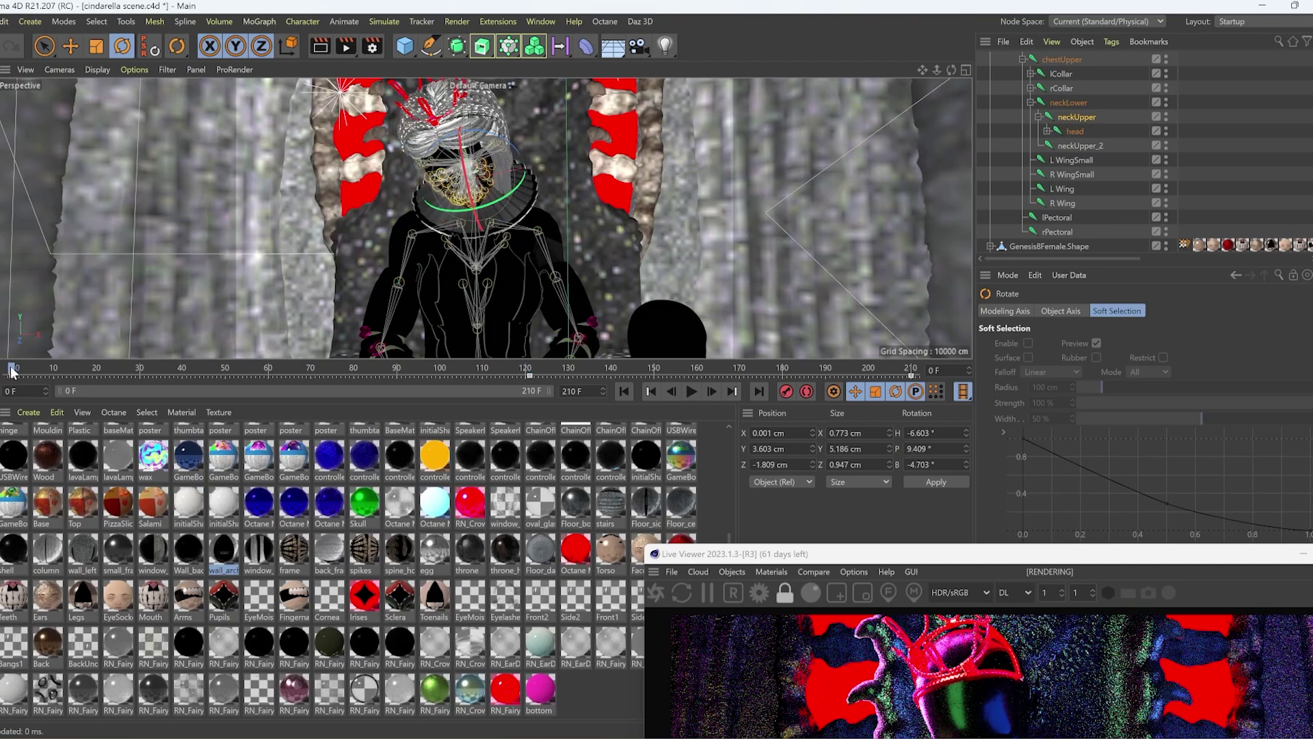
pyautogui.moveTo(12, 370); pyautogui.dragTo(1011, 352)
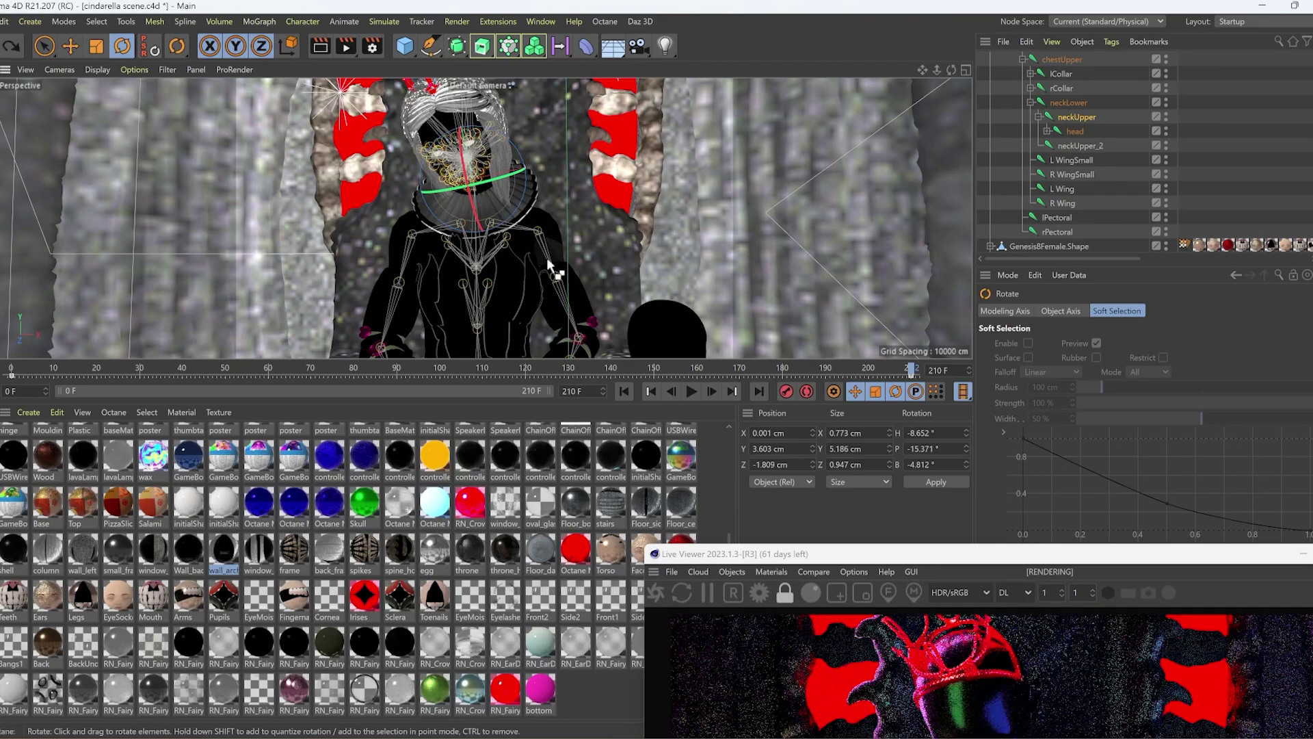
# Return the viewport to OctaneCamera and reposition the Live Viewer to show the full throne scene render without covering the object list.
pyautogui.scroll(10, 1104, 135)
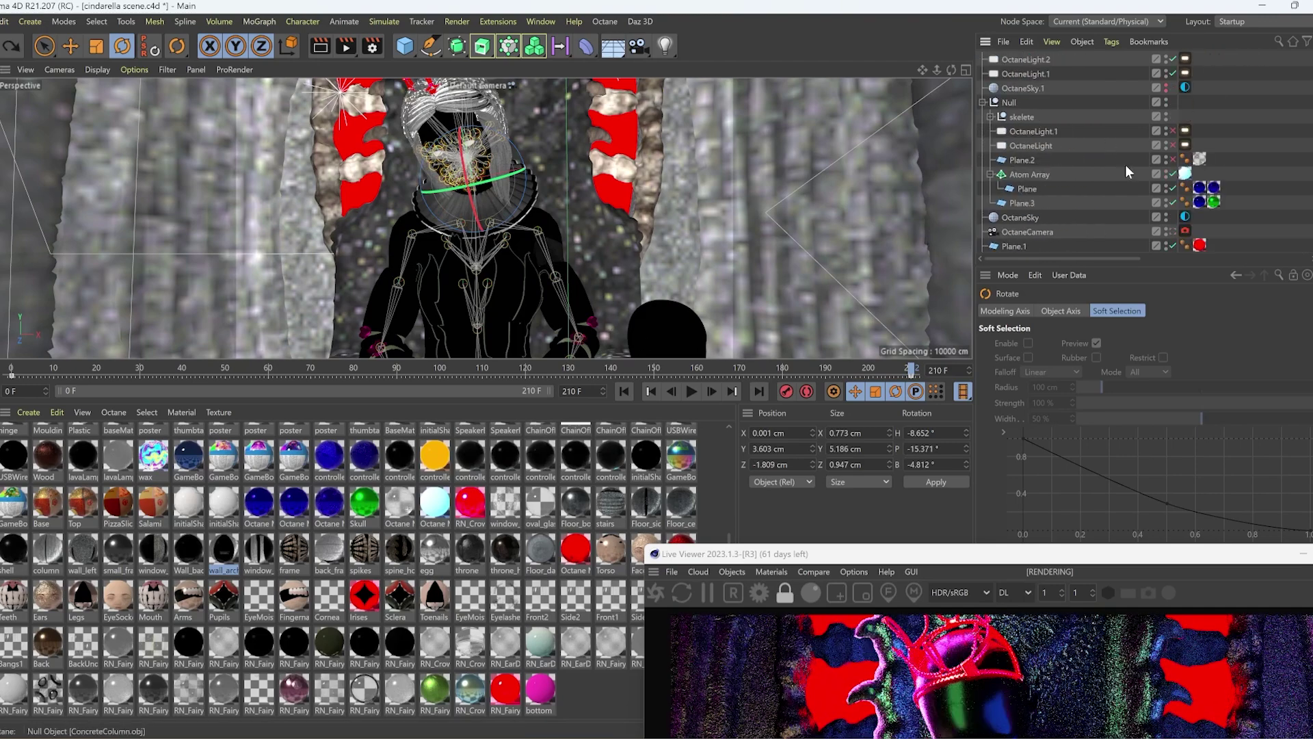
pyautogui.click(1175, 228)
pyautogui.click(1176, 231)
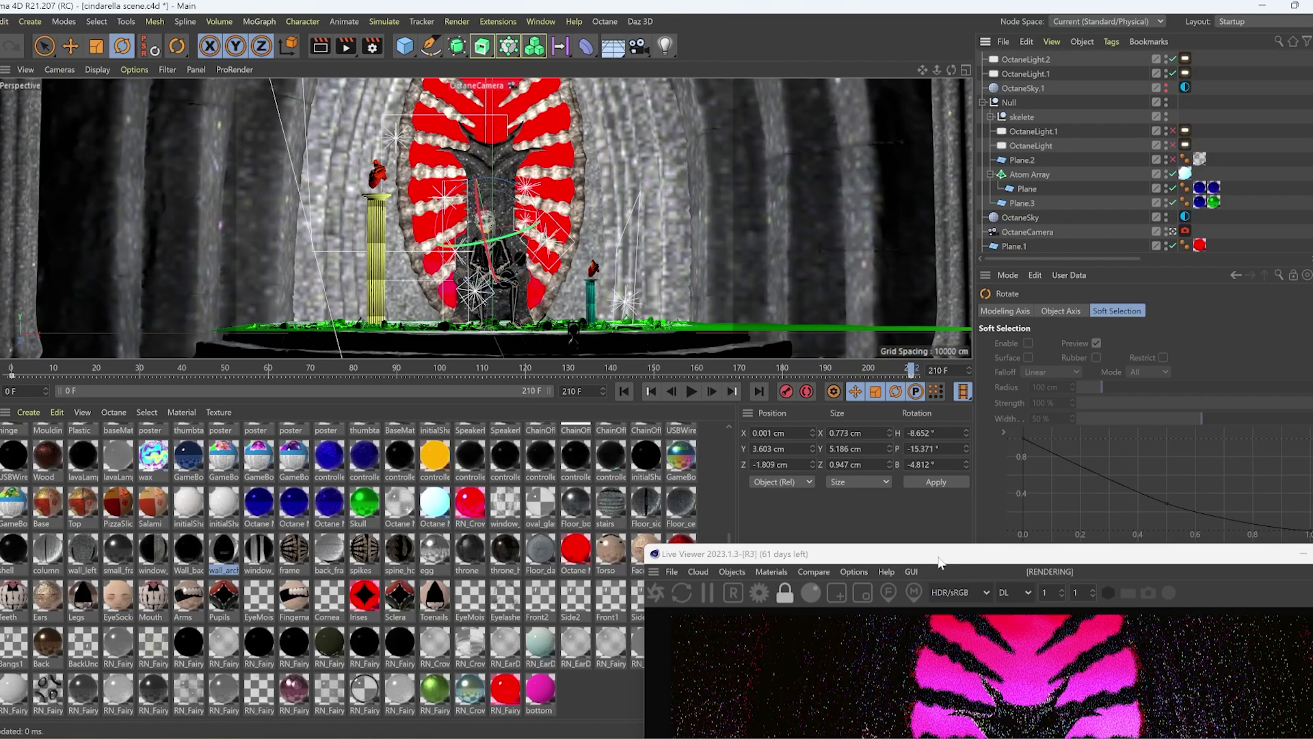
pyautogui.moveTo(939, 561); pyautogui.dragTo(841, 197)
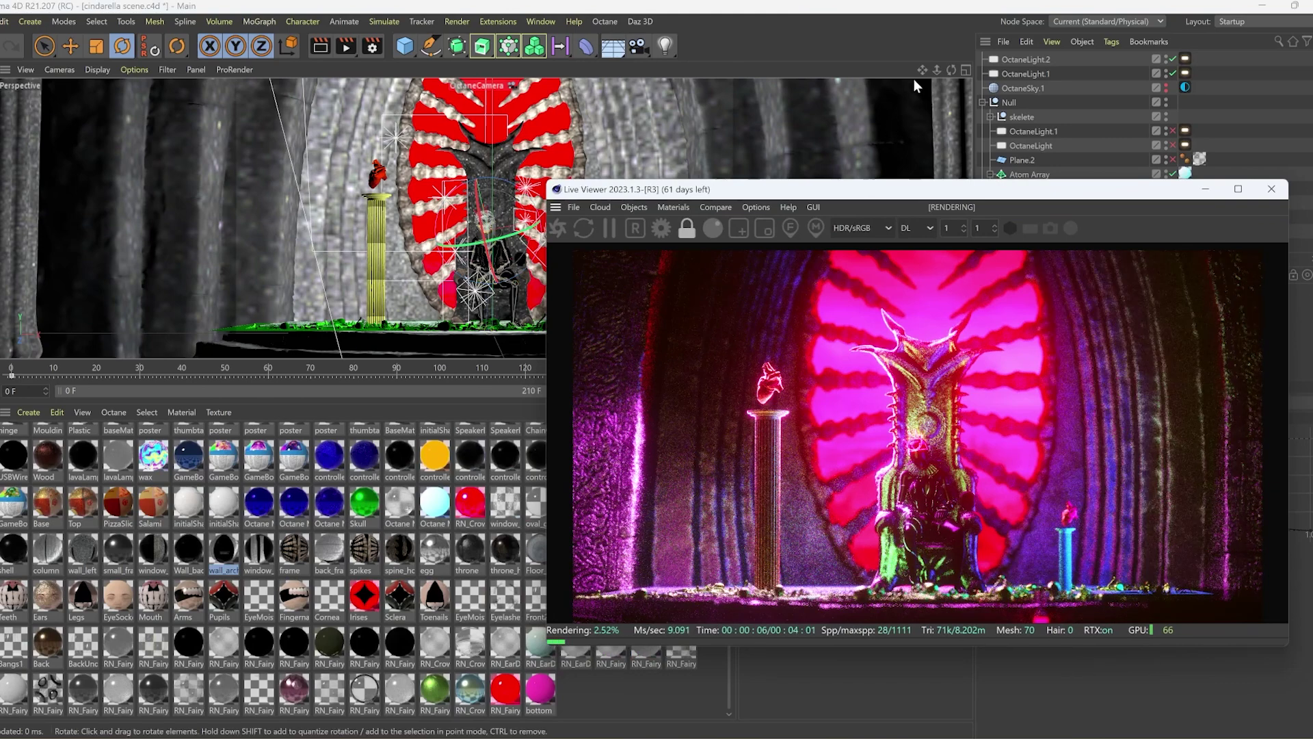
pyautogui.scroll(3, 376, 260)
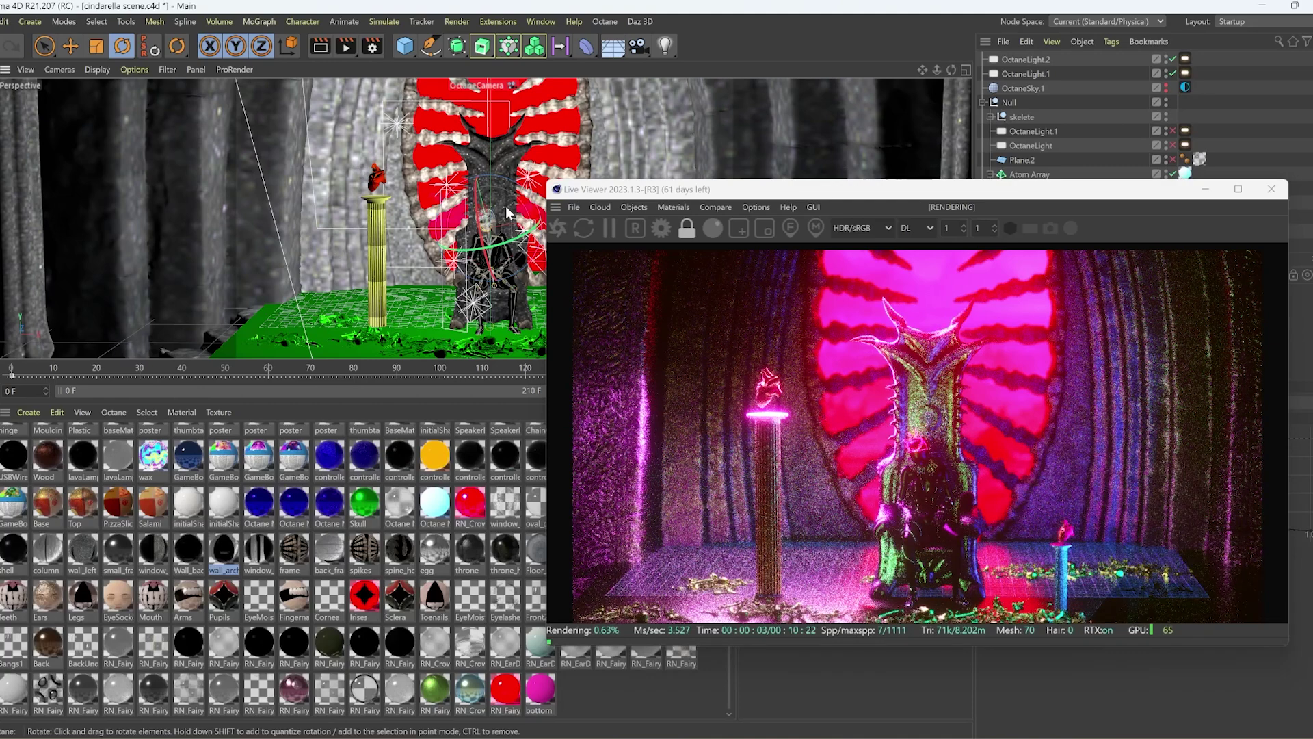
pyautogui.moveTo(923, 196); pyautogui.dragTo(495, 156)
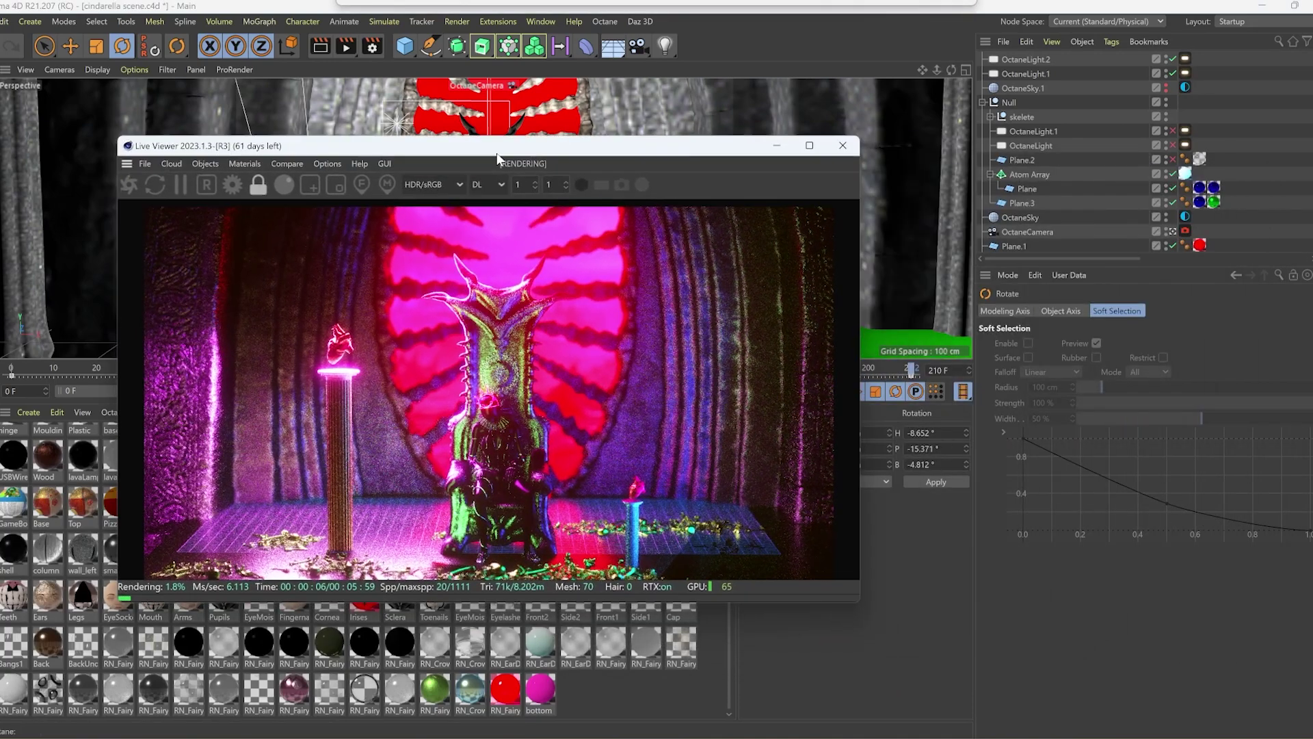
# Return to frame 0 and inspect the OctaneCamera tag's Post processing and Imager settings.
pyautogui.click(1185, 232)
pyautogui.click(10, 372)
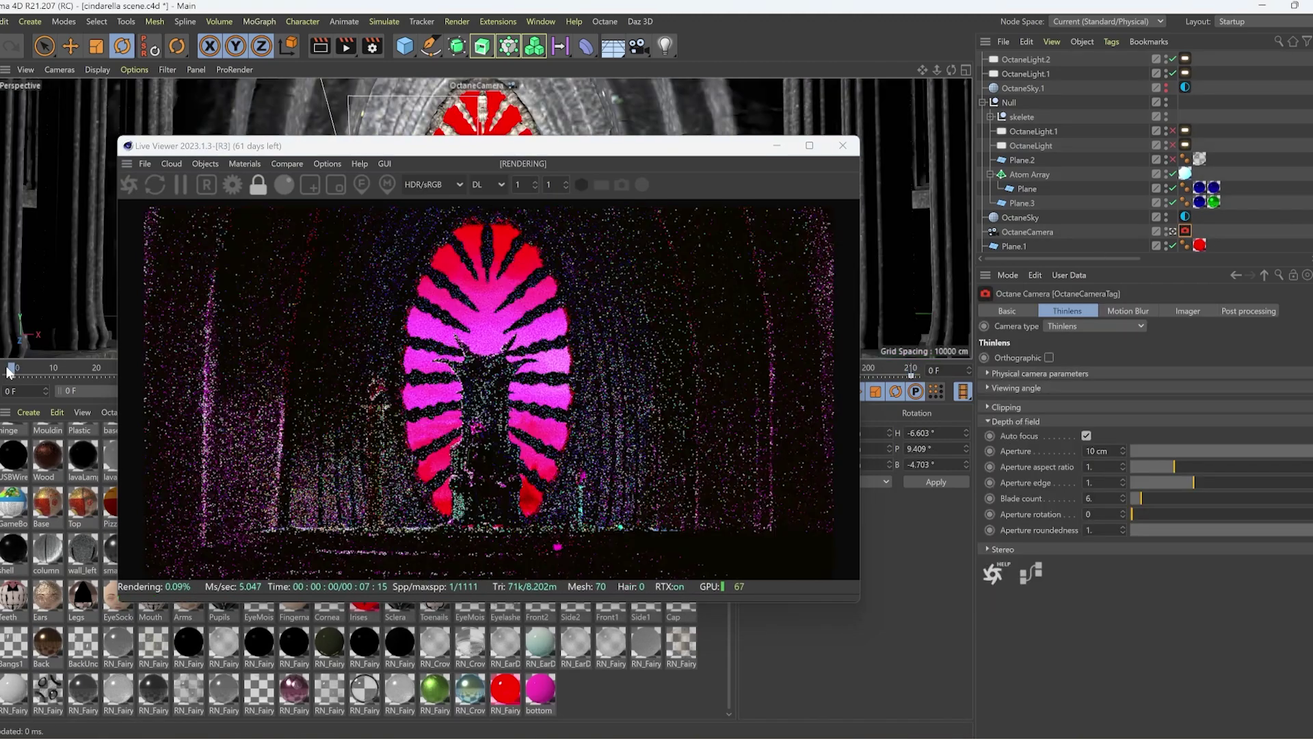
pyautogui.click(1251, 311)
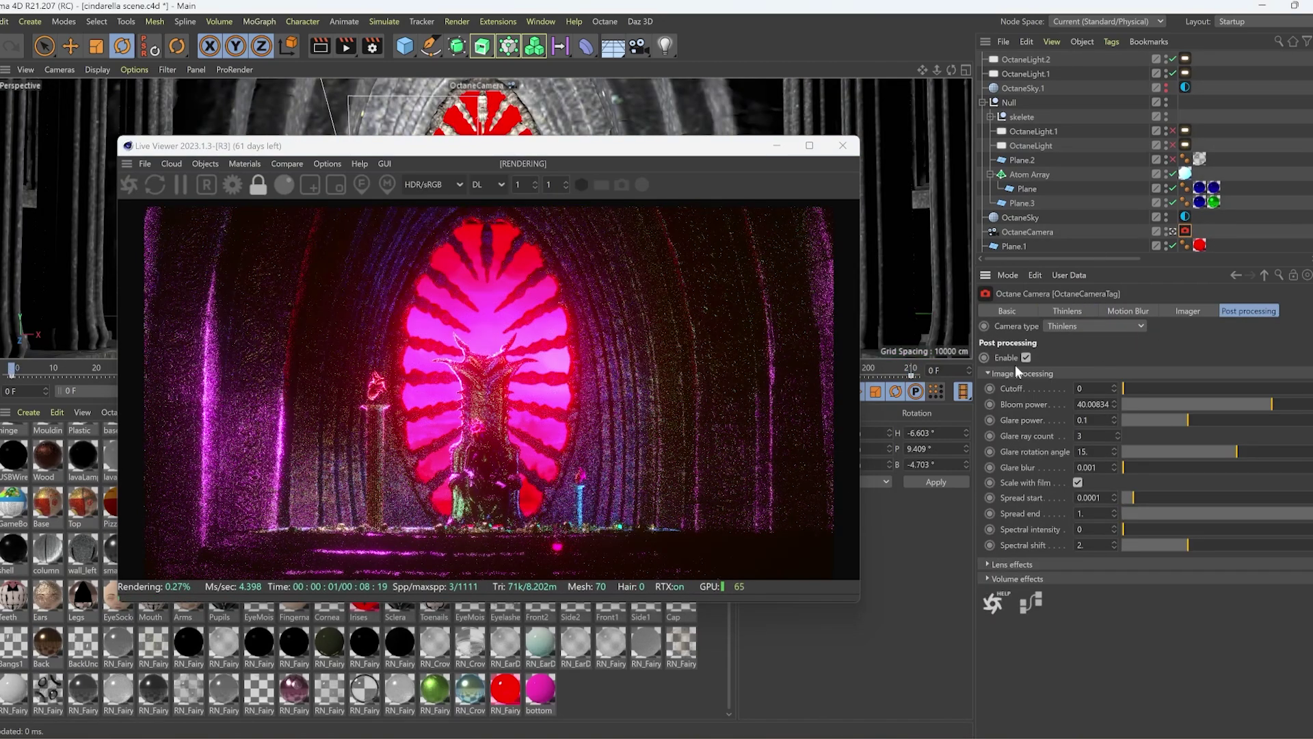
pyautogui.click(1191, 314)
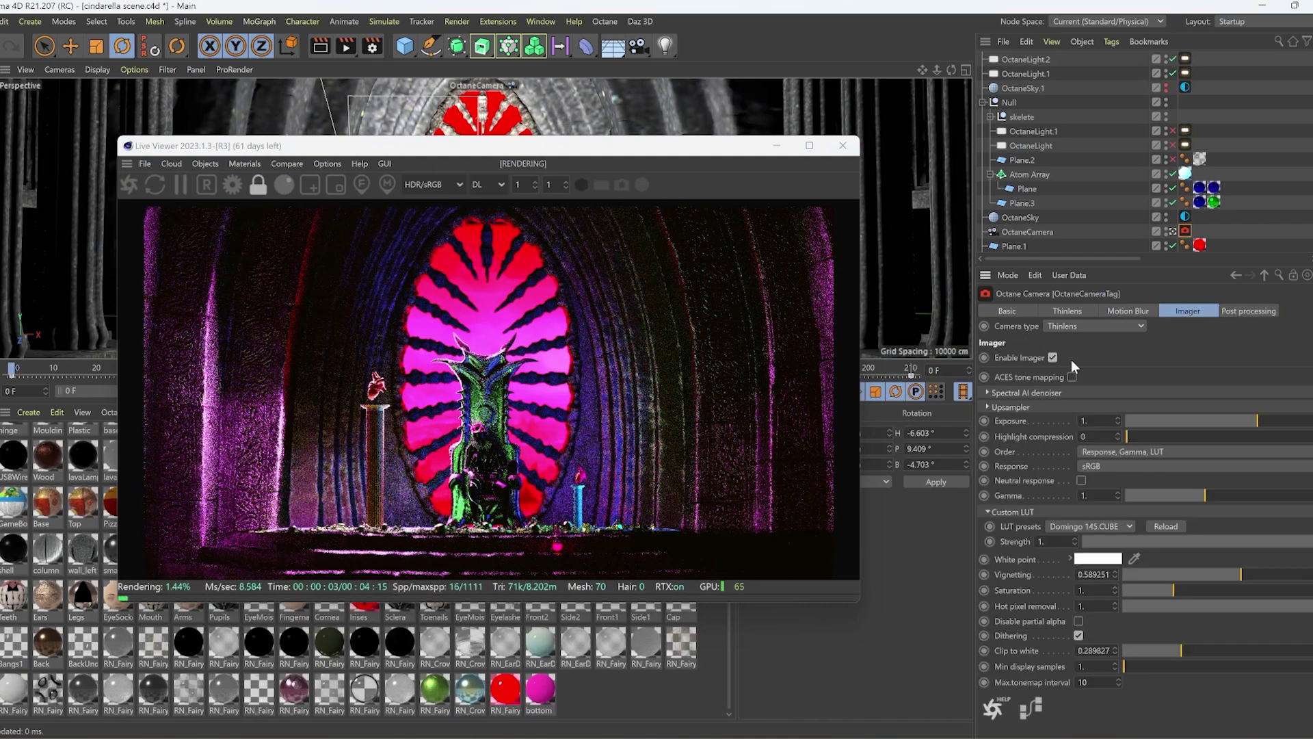
# Disable the camera tag's Imager and Post processing to compare the render, and enable both again.
pyautogui.click(1053, 358)
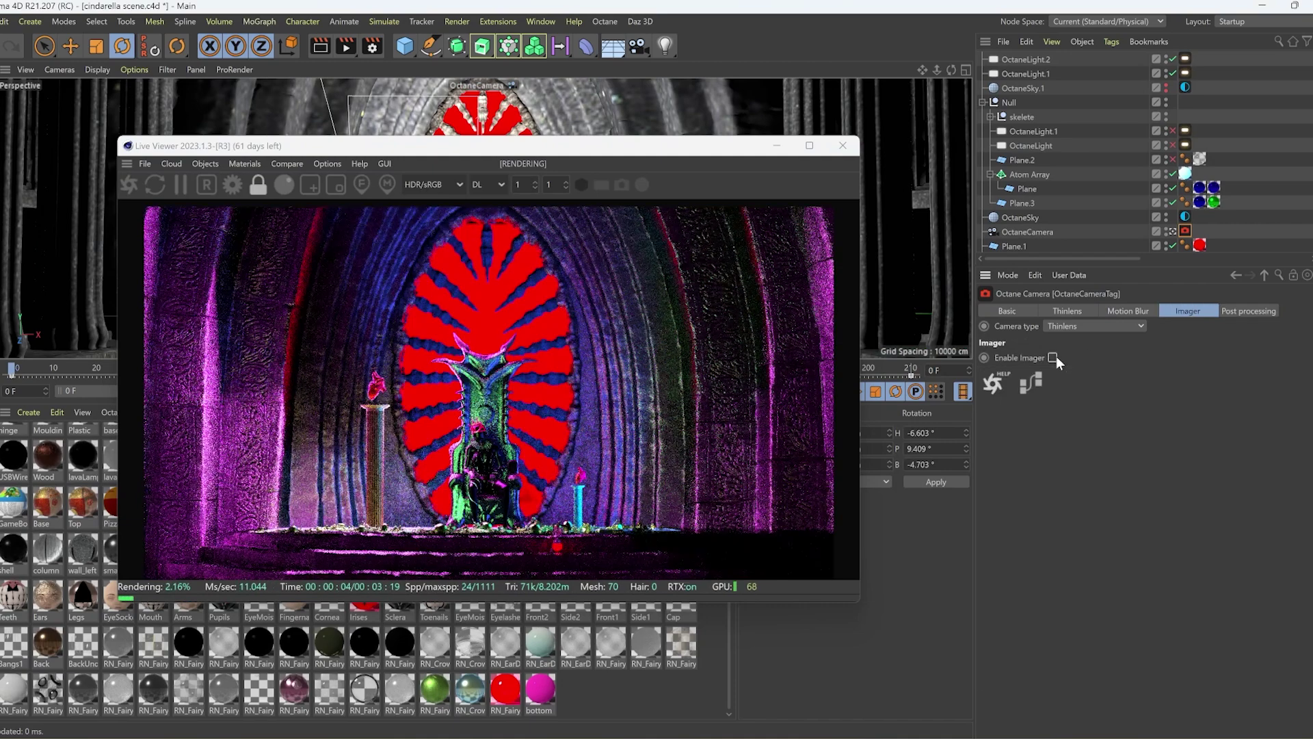
pyautogui.click(1249, 310)
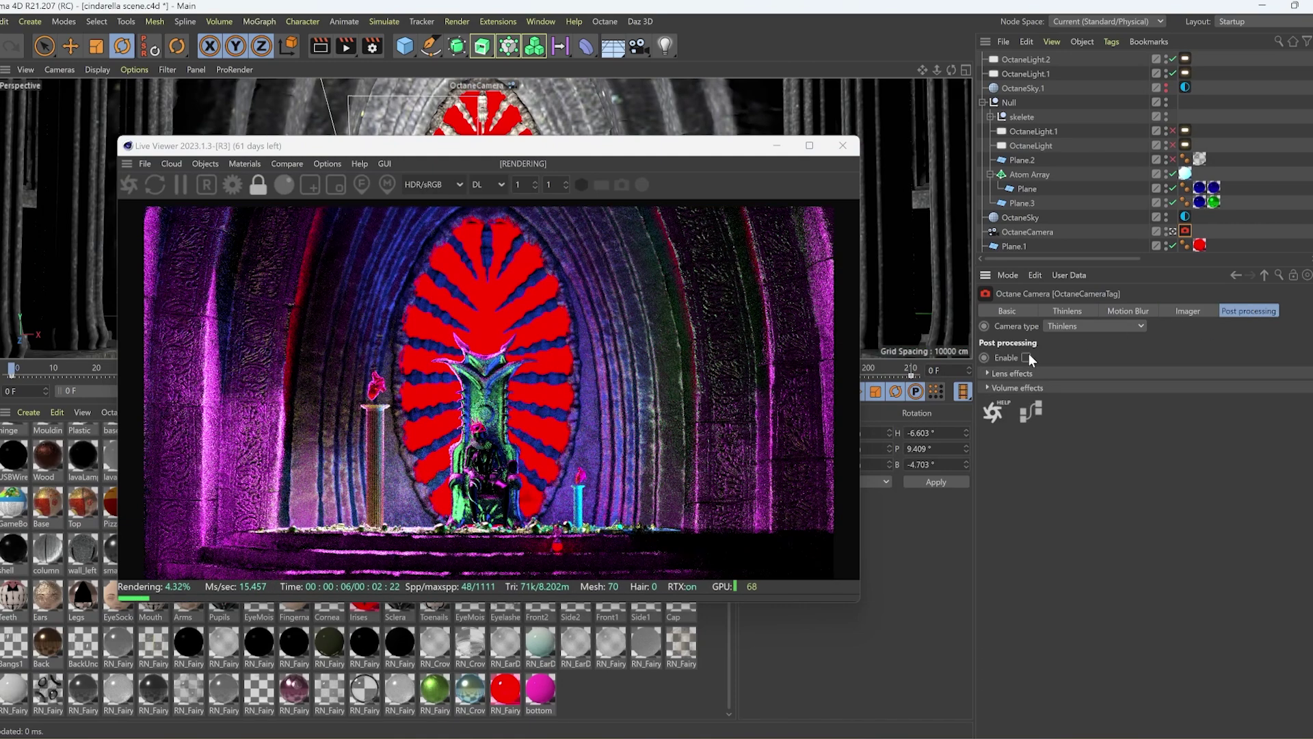
pyautogui.click(1027, 358)
pyautogui.click(1168, 314)
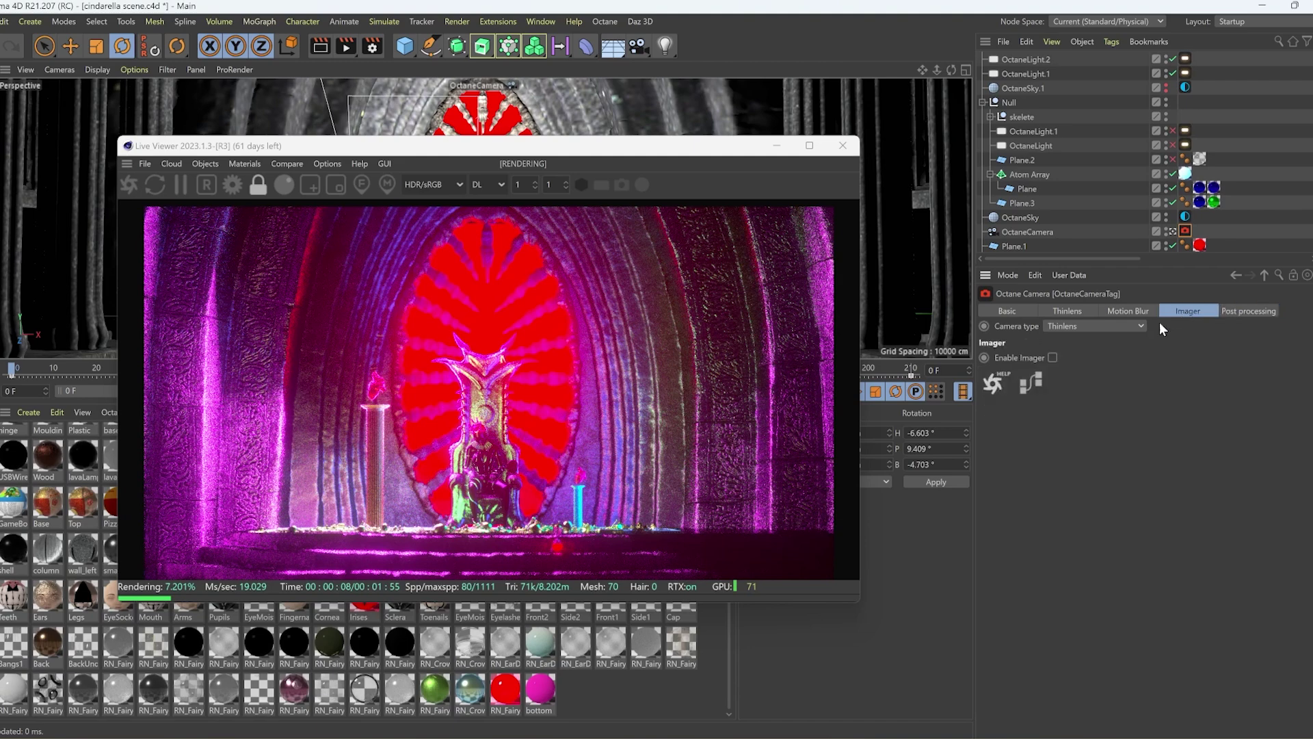
pyautogui.click(1055, 357)
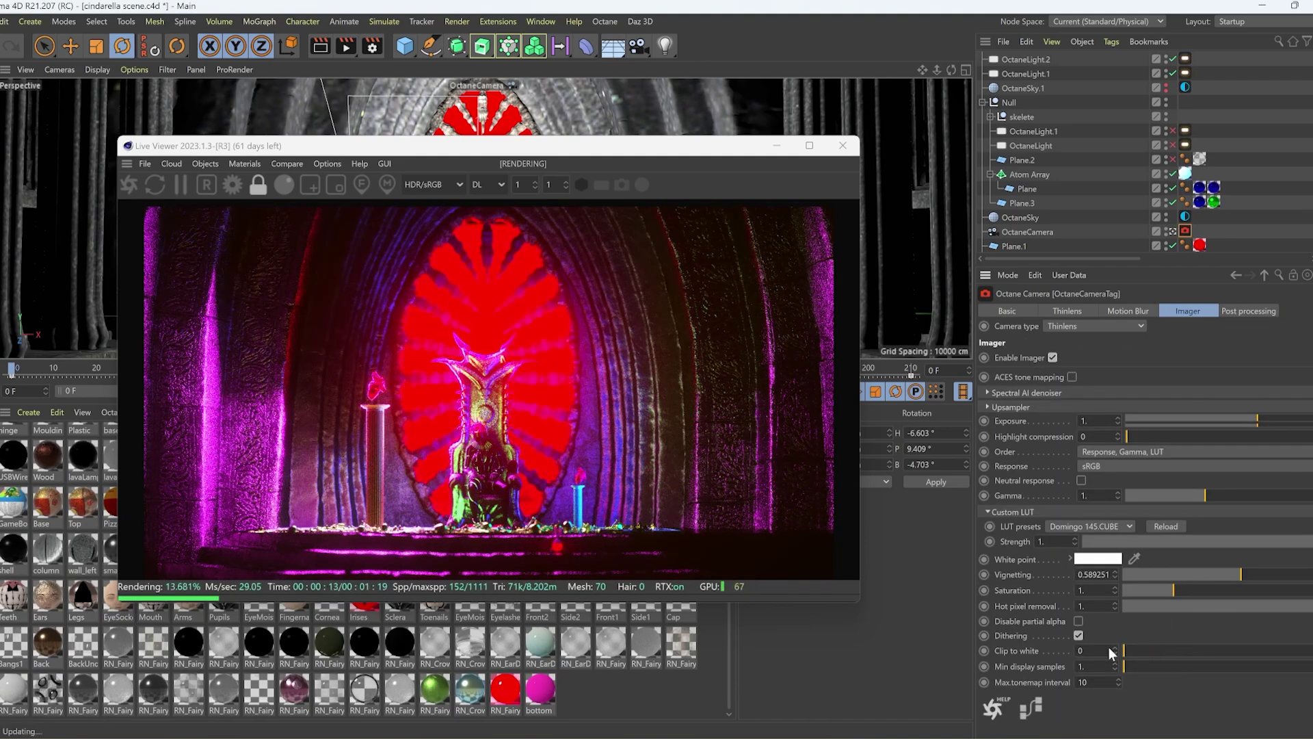
# Try different Clip to white, Vignetting and Exposure values in the camera's Imager settings, and restore the original values.
pyautogui.click(1178, 651)
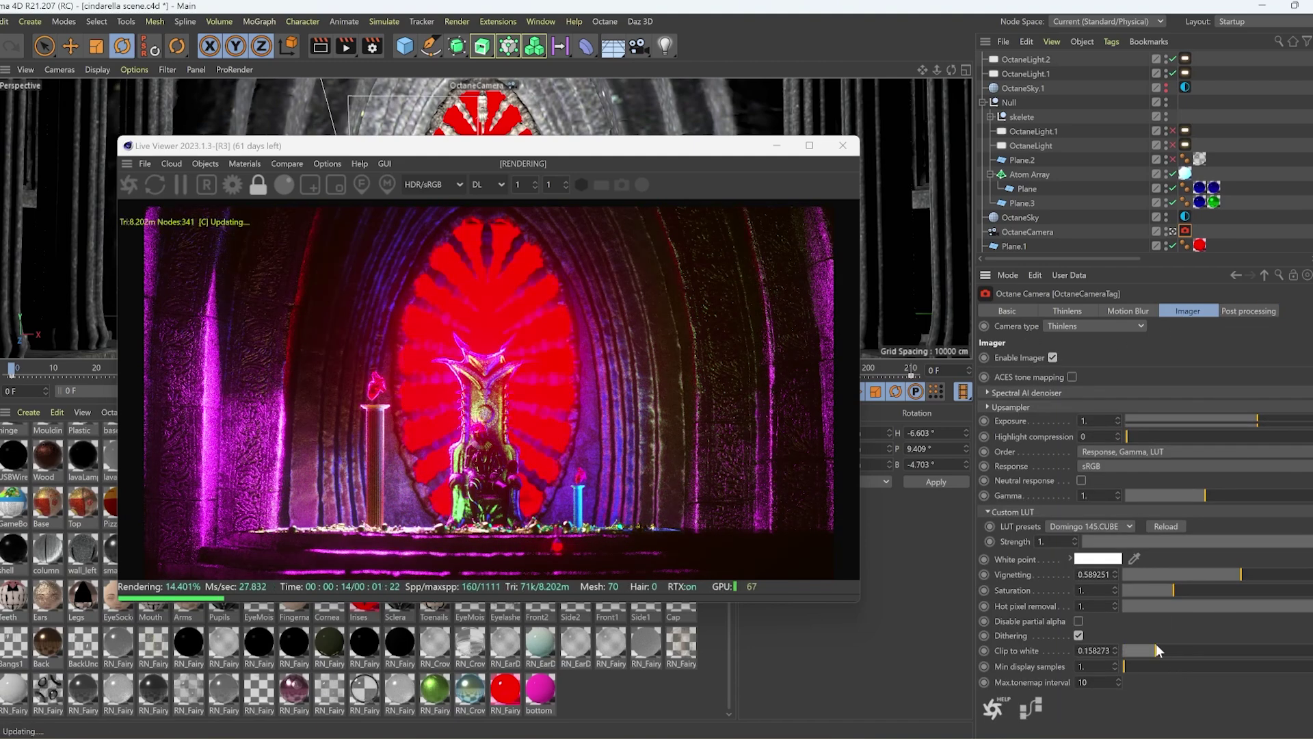
pyautogui.click(1193, 650)
pyautogui.moveTo(1235, 575); pyautogui.dragTo(1310, 588)
pyautogui.hotkey('ctrl', 'z')
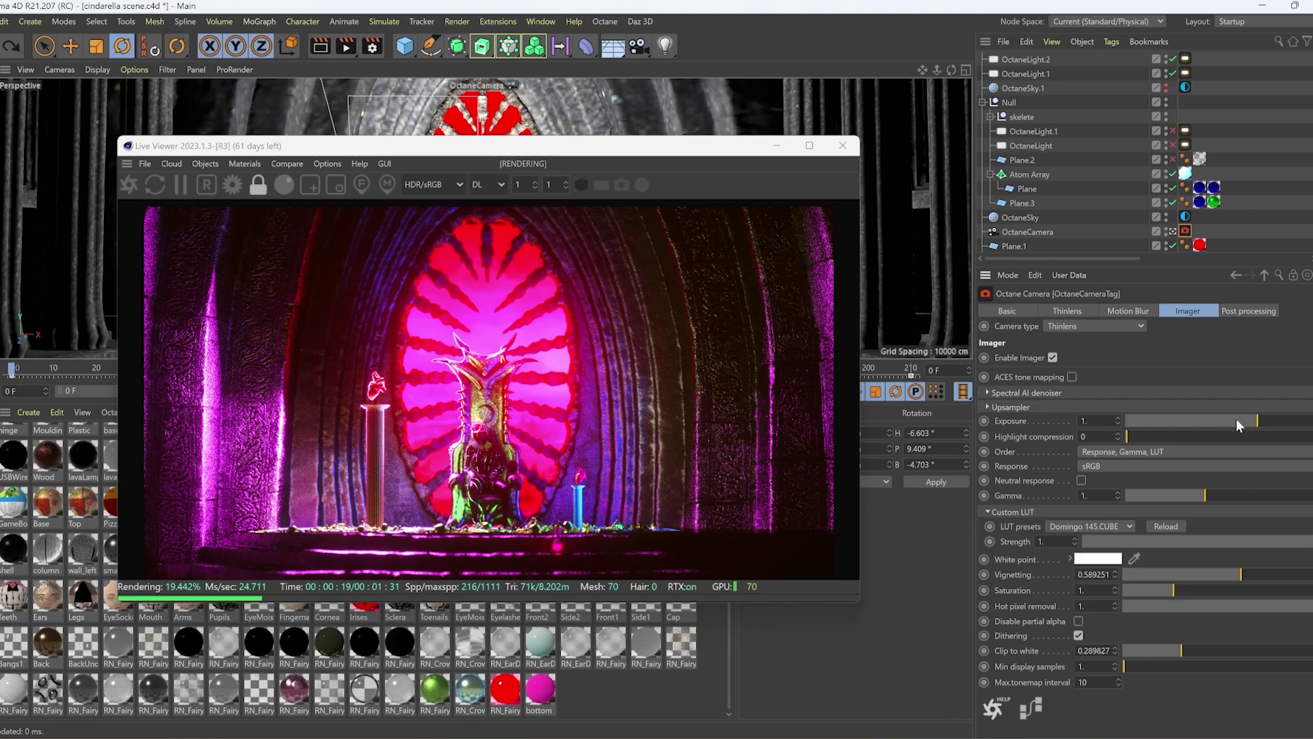
pyautogui.moveTo(1237, 418); pyautogui.dragTo(1214, 418)
pyautogui.hotkey('ctrl', 'z')
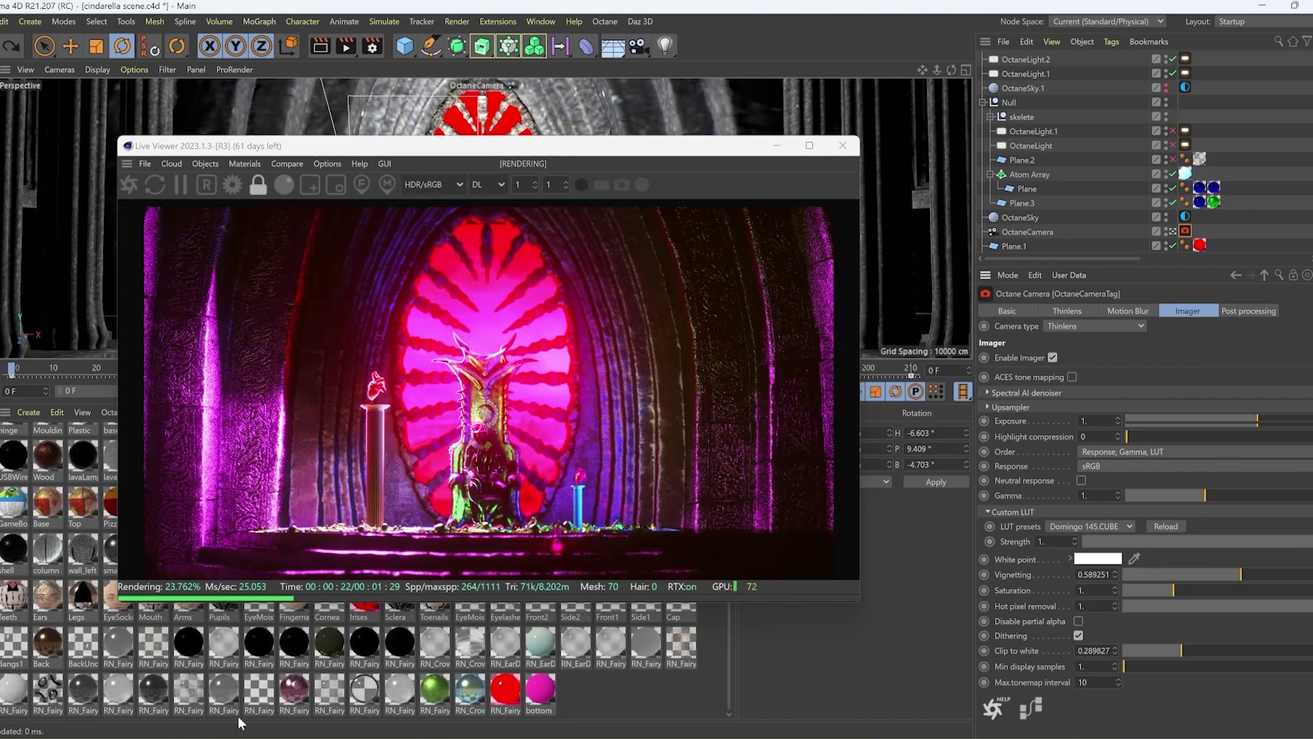
# Switch to After Effects, preview the cindarender composition, and examine Adjustment Layer 2 and Adjustment Layer 1 with the frame magnified to 400%.
pyautogui.hotkey('alt', 'Tab')
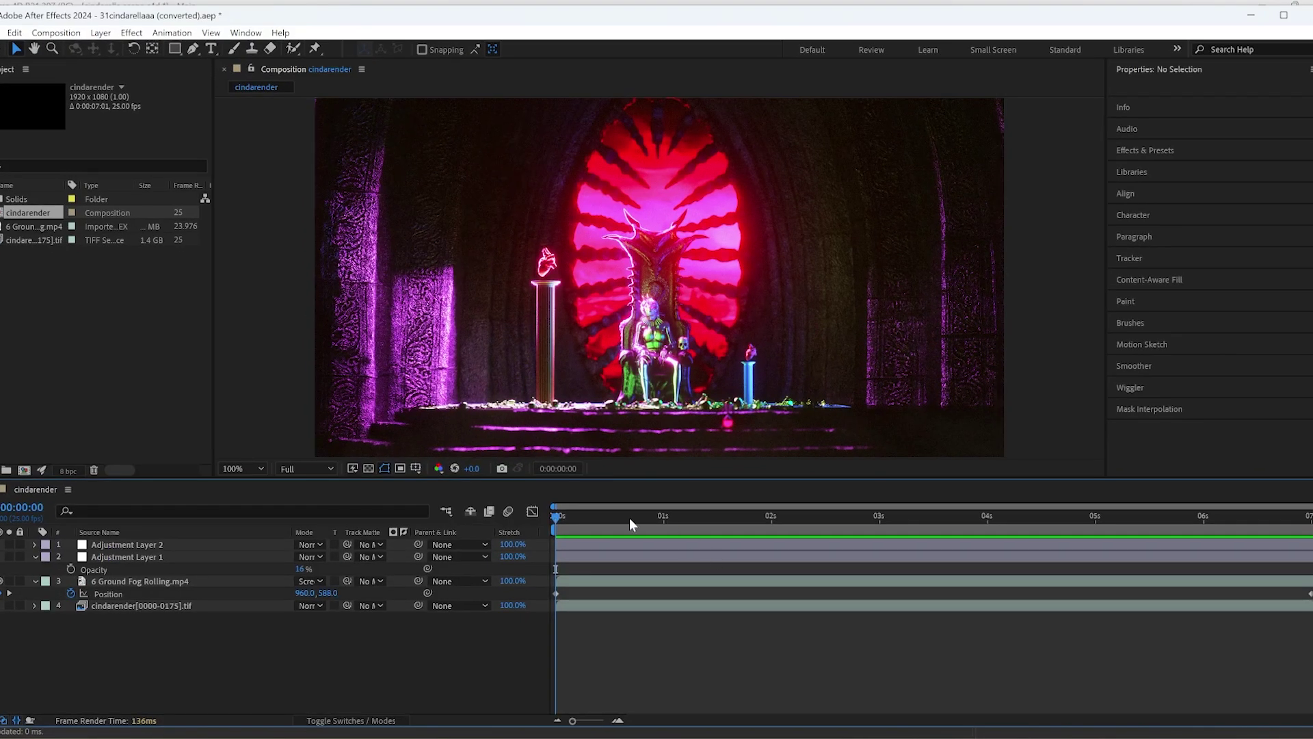
pyautogui.press('space')
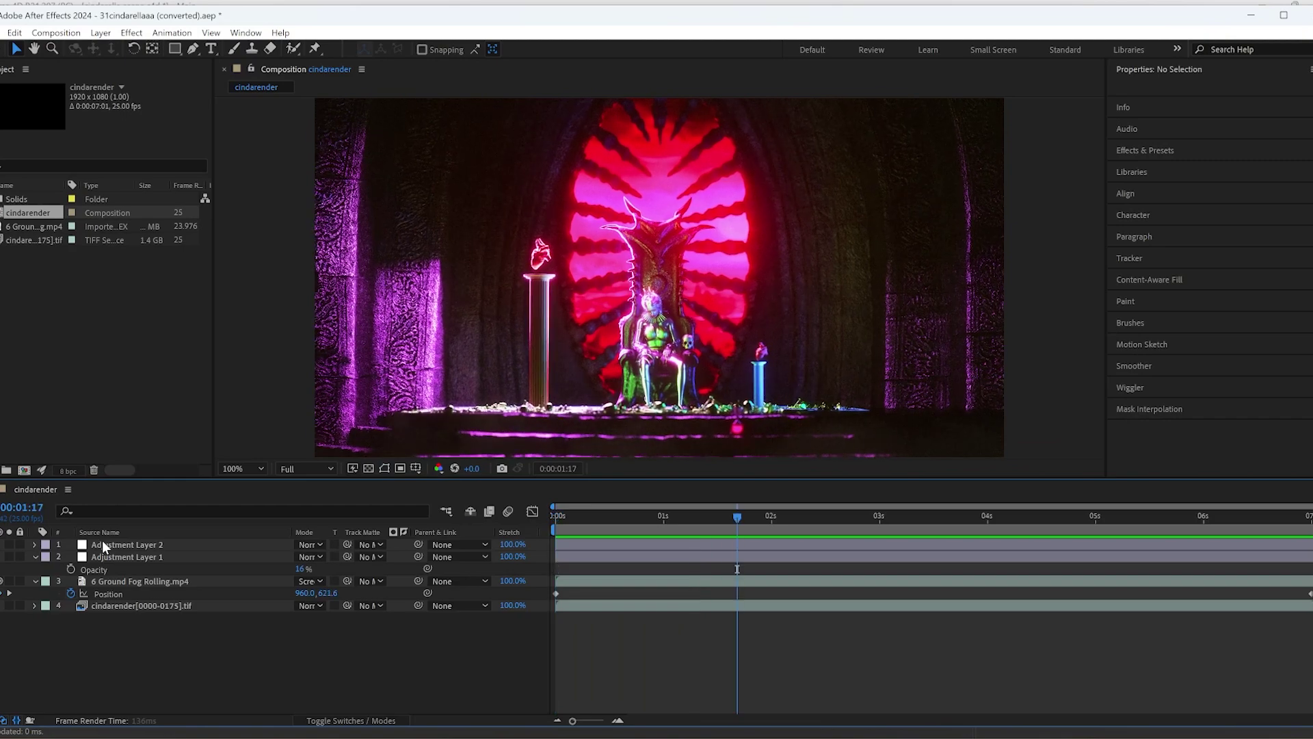
pyautogui.click(104, 545)
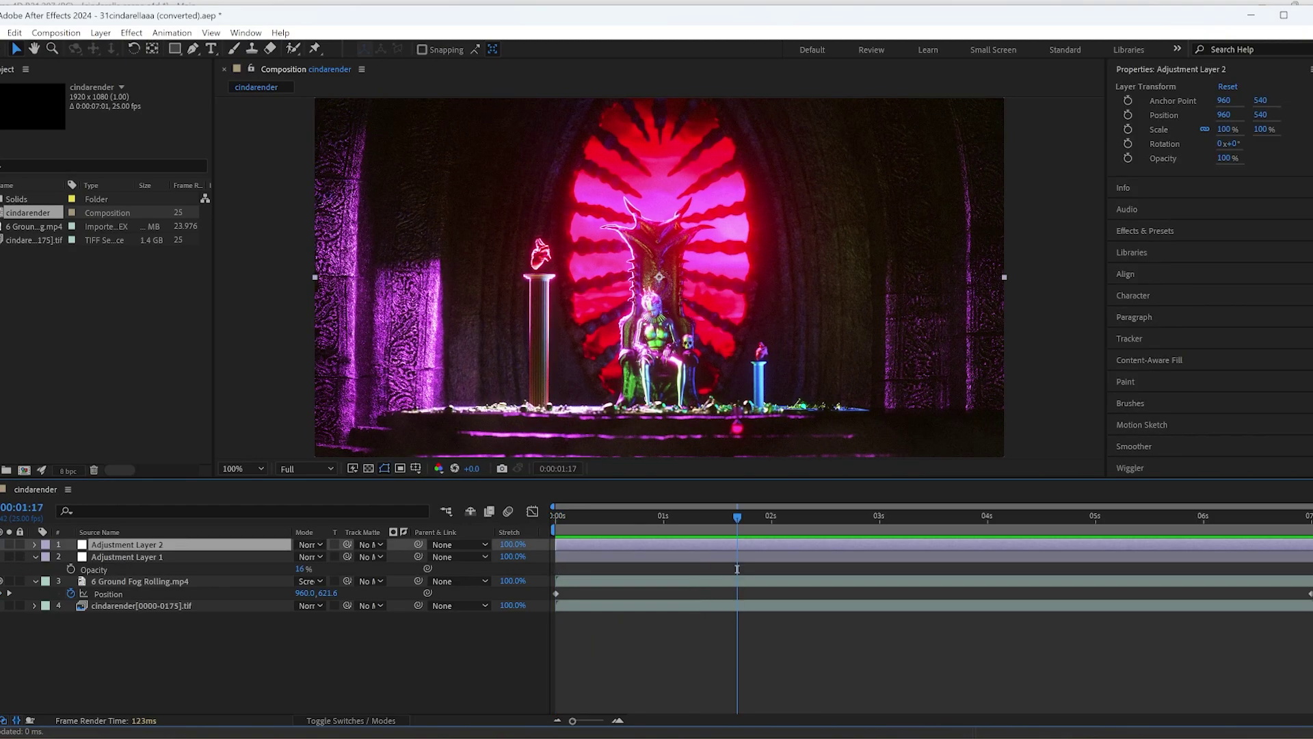
pyautogui.click(128, 556)
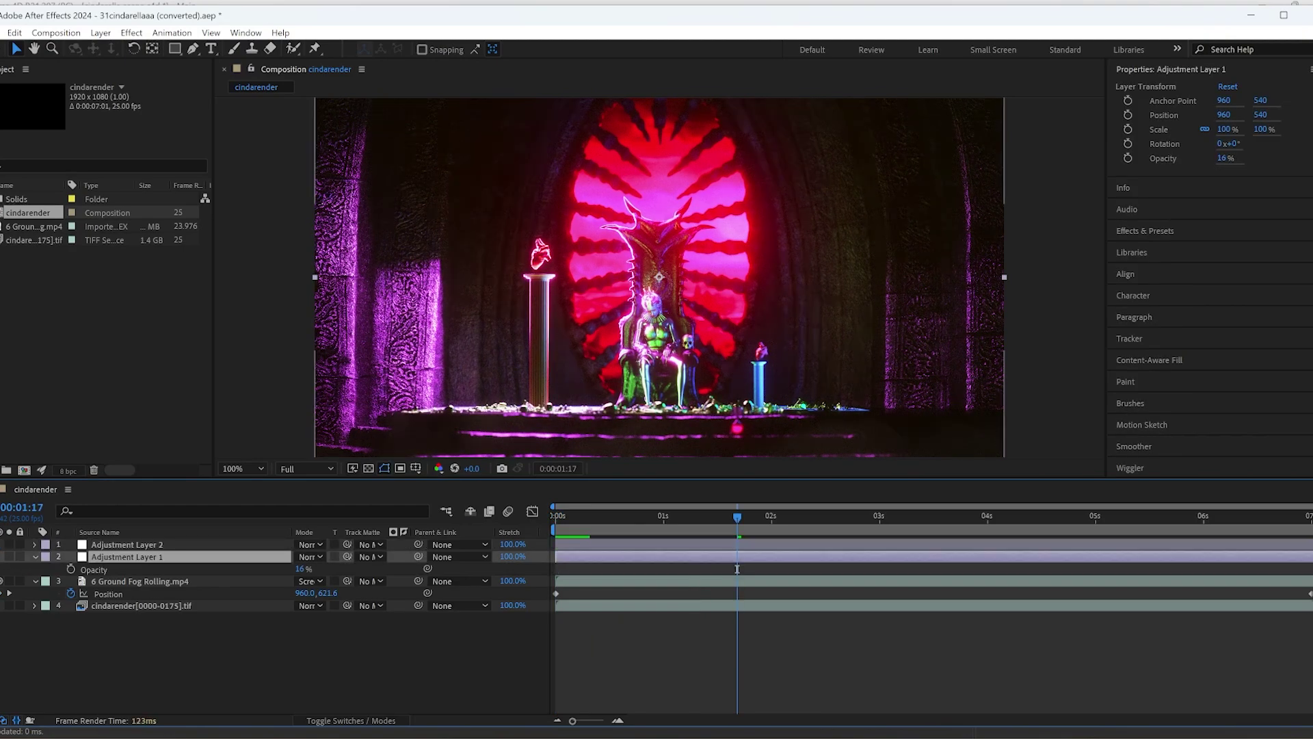
pyautogui.press('.')
pyautogui.press('.')
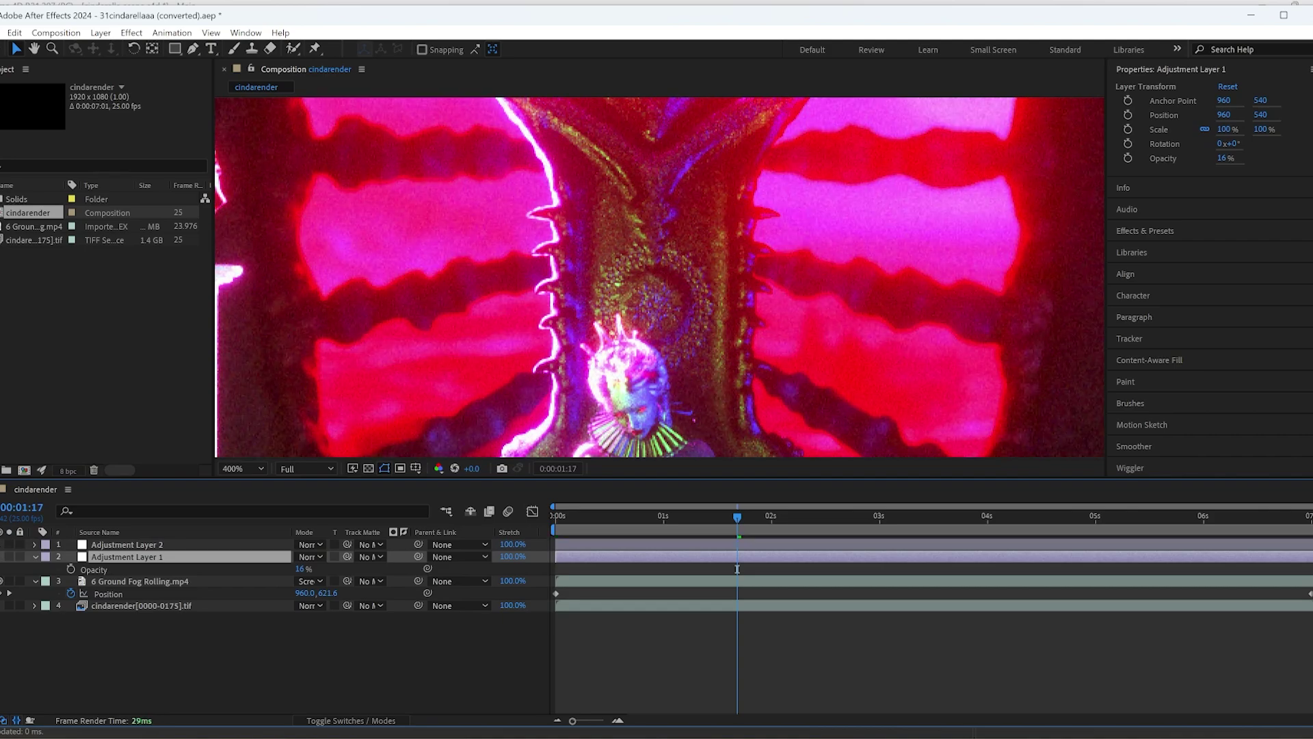
# Select the 6 Ground Fog Rolling.mp4 layer and play the composition from the start at 50% magnification.
pyautogui.hotkey('ctrl', 'Down')
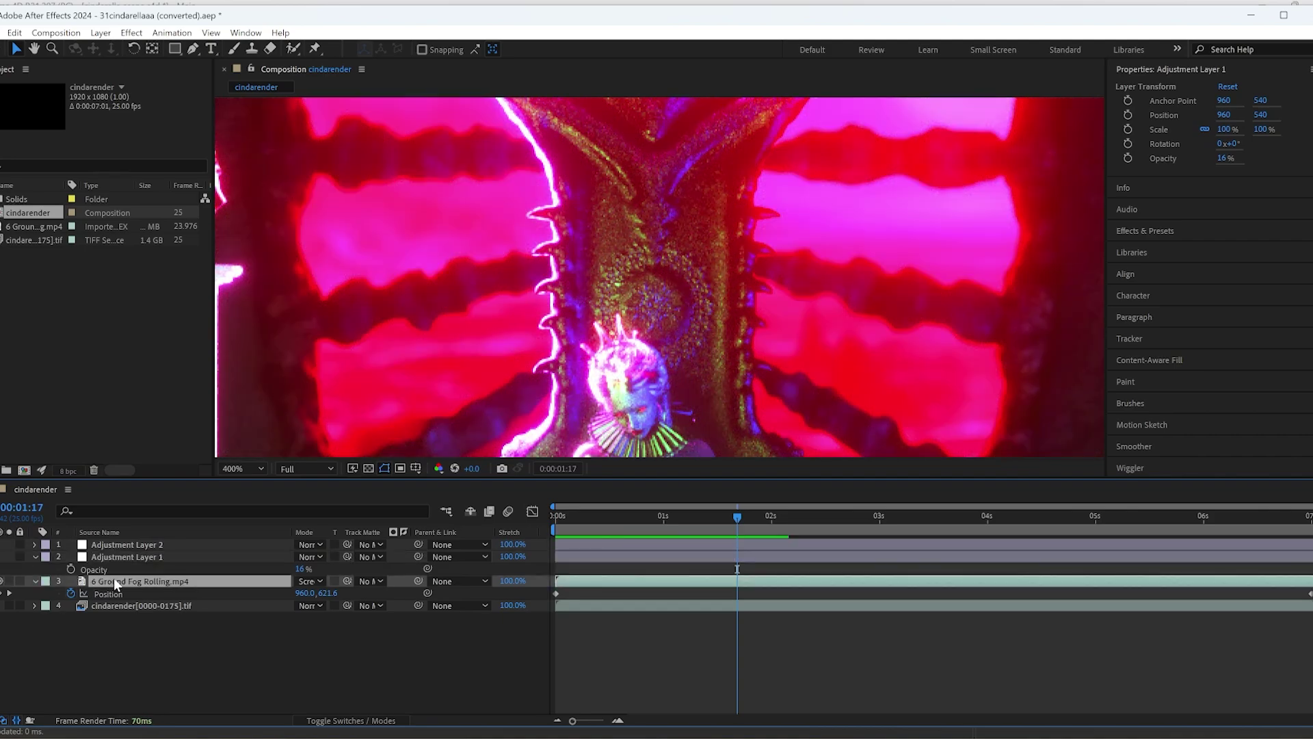
pyautogui.press(',')
pyautogui.press(',')
pyautogui.press(',')
pyautogui.press('Home')
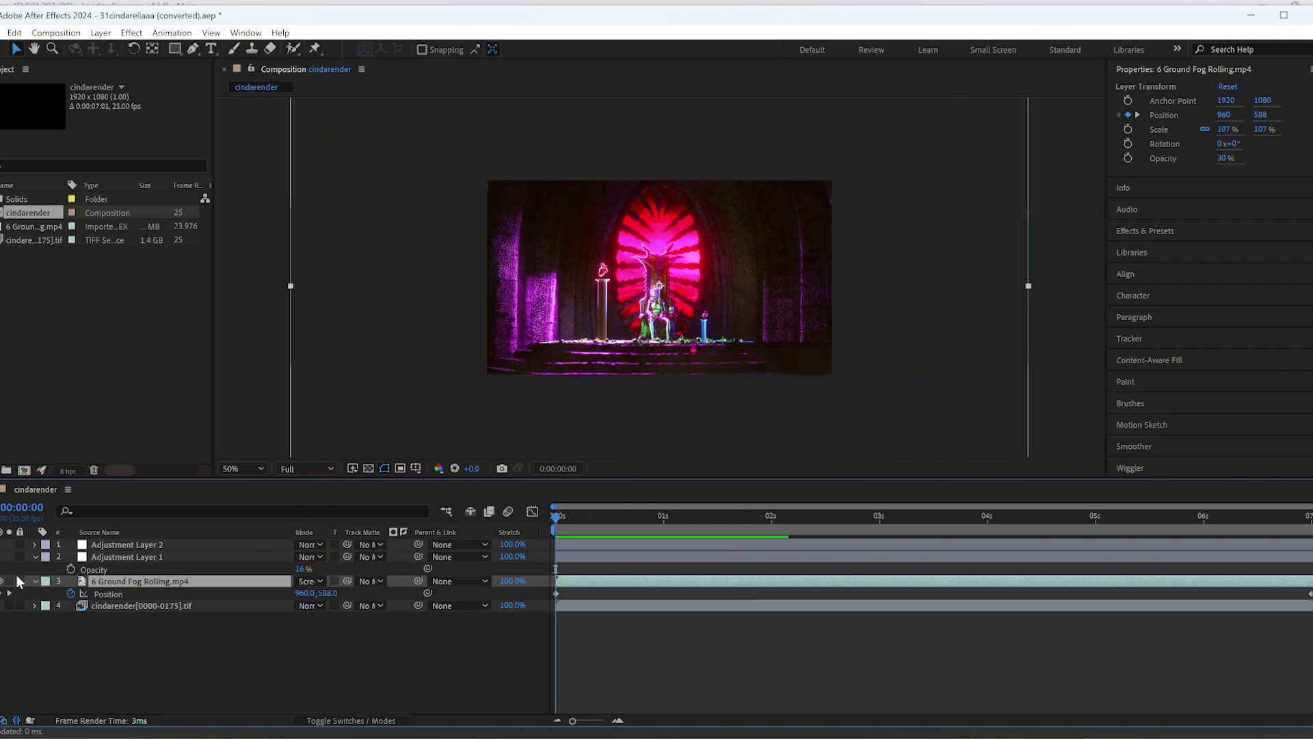
pyautogui.press('space')
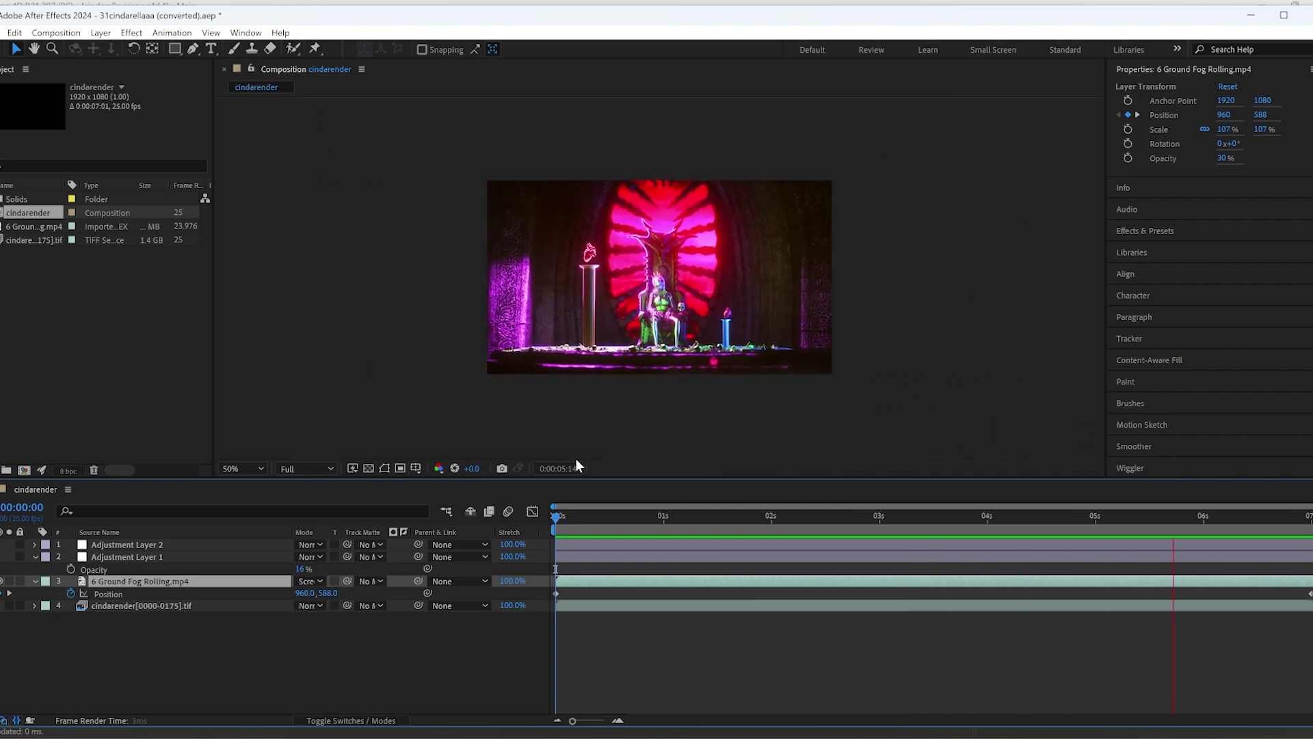
# Stop the preview, switch to the short film on YouTube, and jump to 0:17.
pyautogui.press('space')
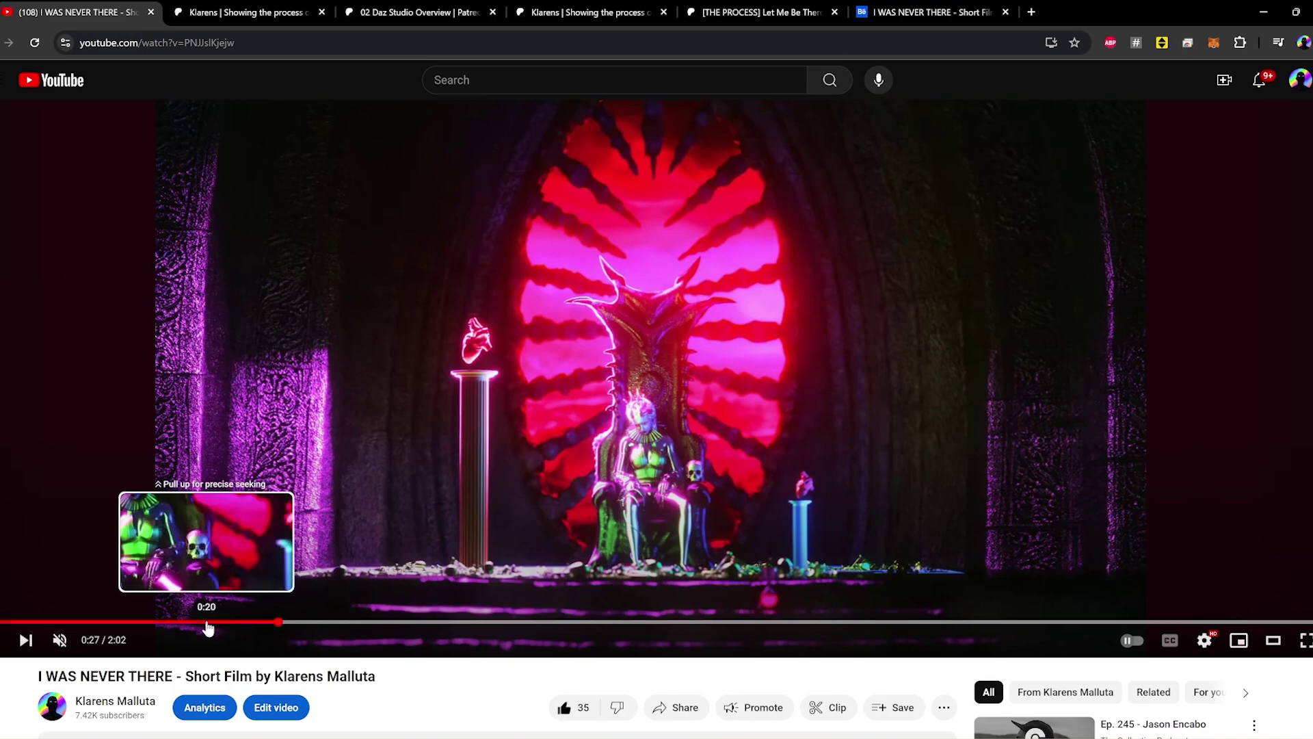
pyautogui.click(164, 623)
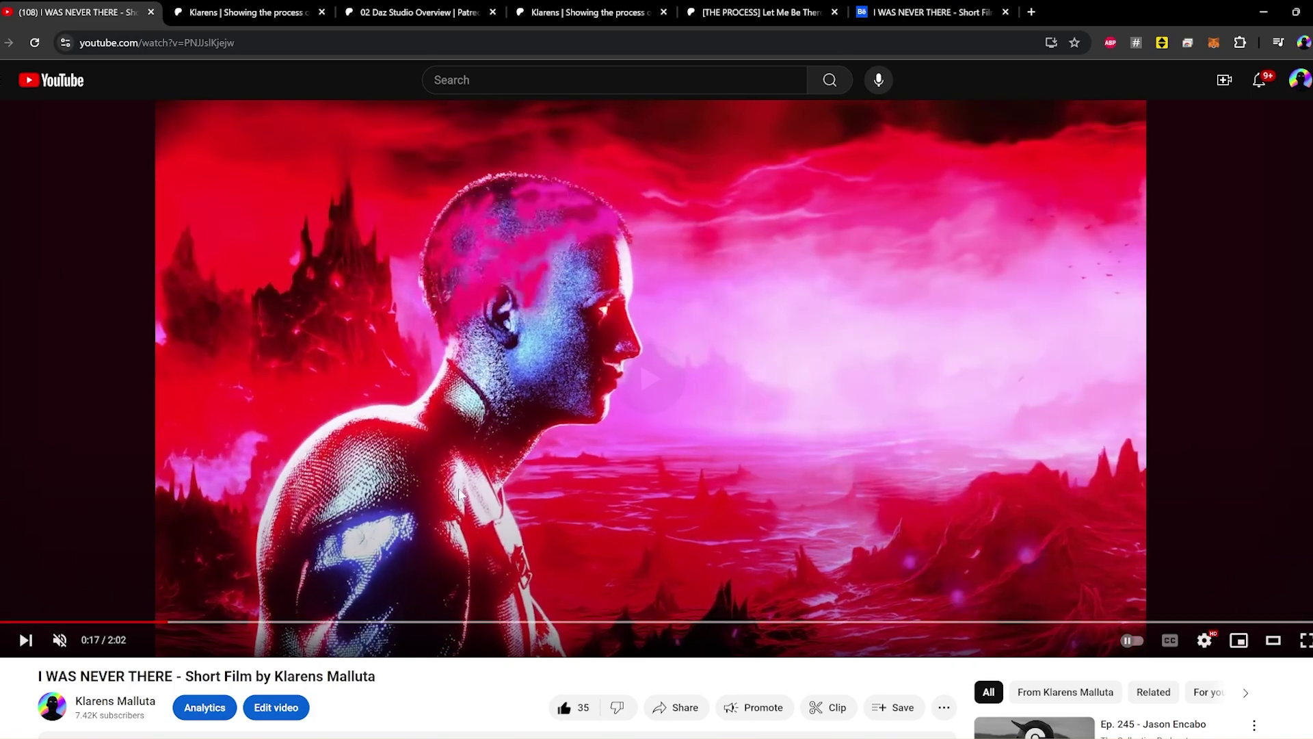